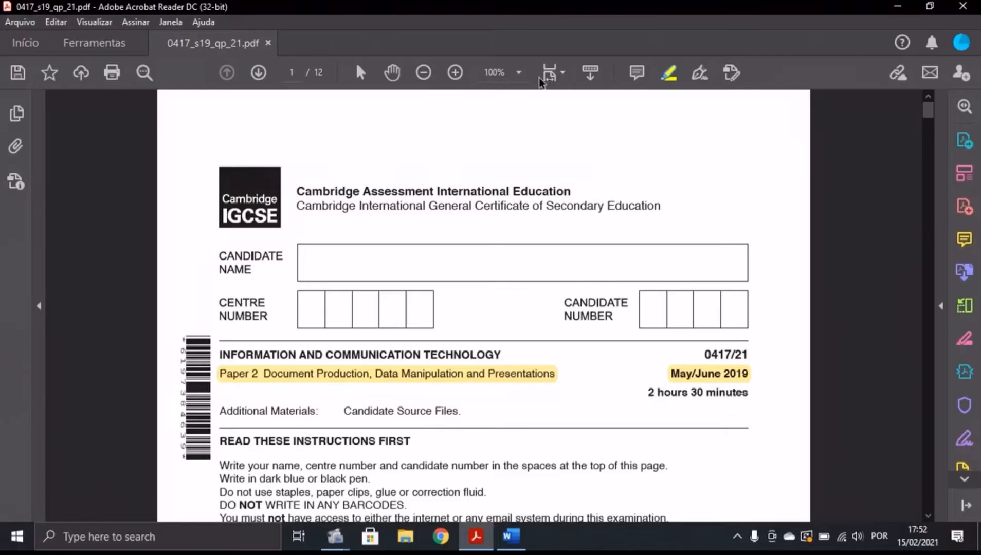
Scroll the exam paper to page 2's Task 1 and Task 2 instructions, then switch to the J219EVIDENCE document.
scroll(532, 167, "down", 3)
scroll(532, 167, "down", 20)
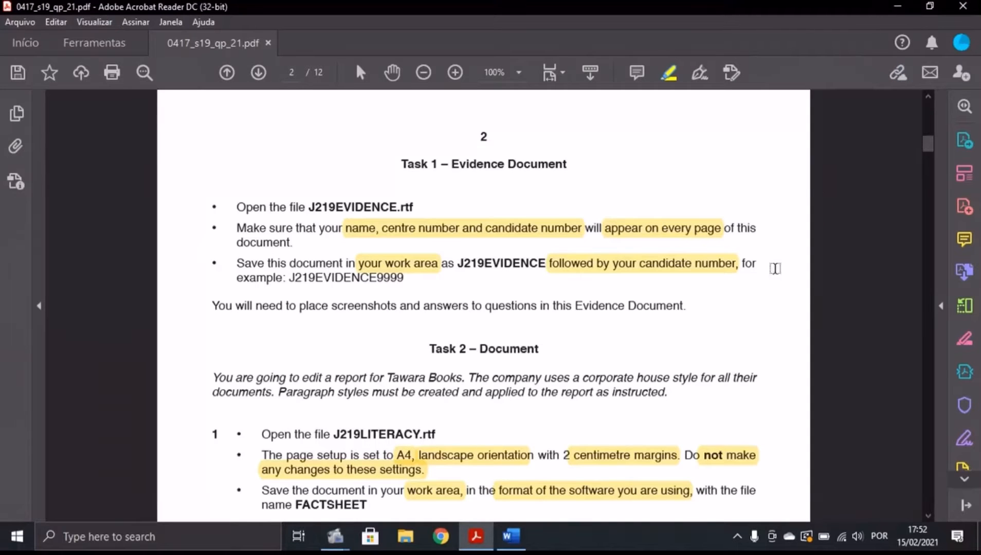
left_click(516, 534)
left_click(476, 536)
left_click(511, 536)
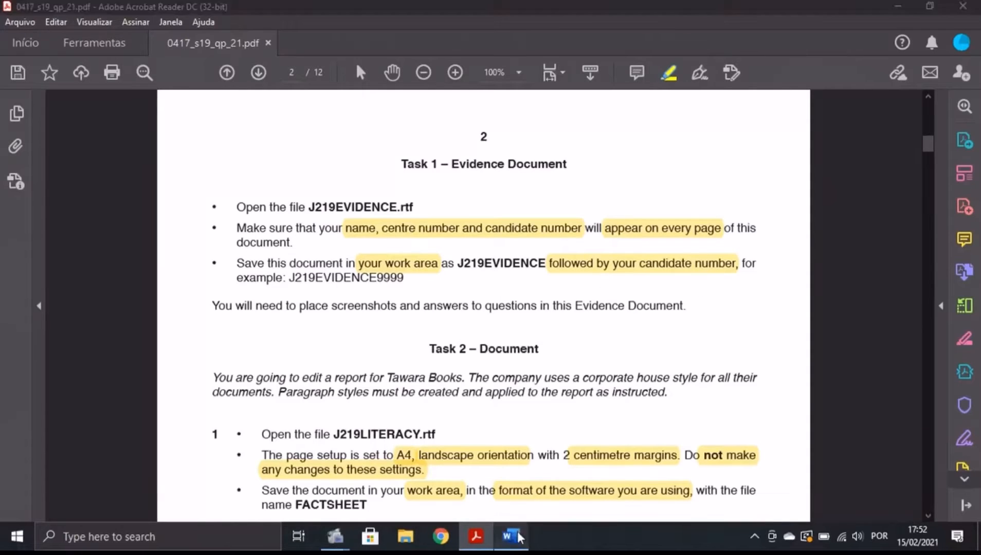
Insert a Blank (Three Columns) header and enter the candidate's name in the left placeholder.
left_click(101, 35)
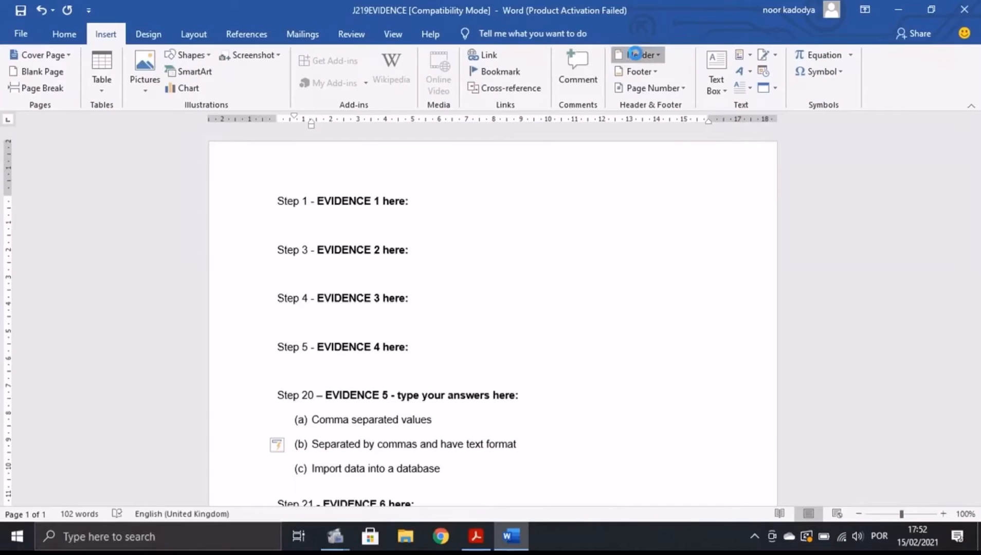
left_click(641, 55)
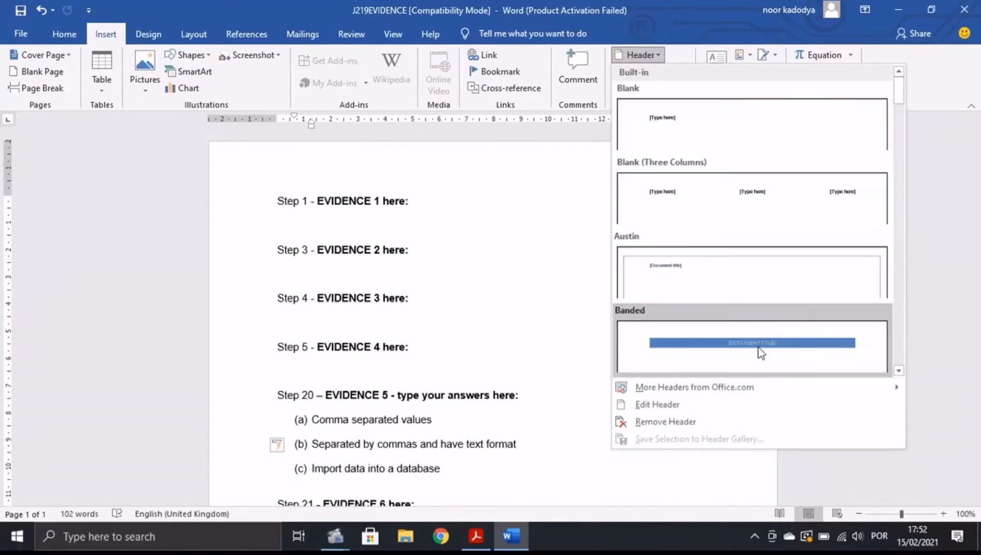
left_click(671, 194)
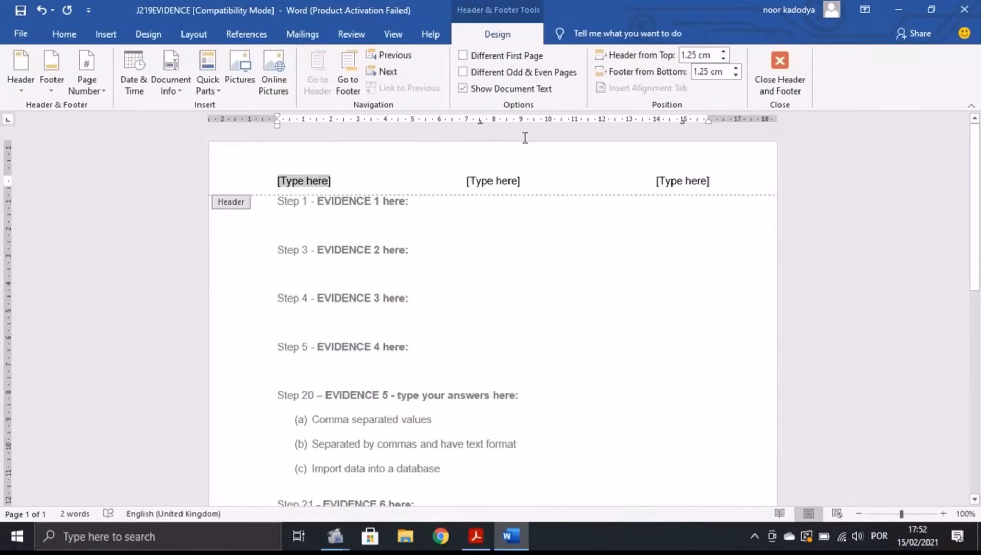
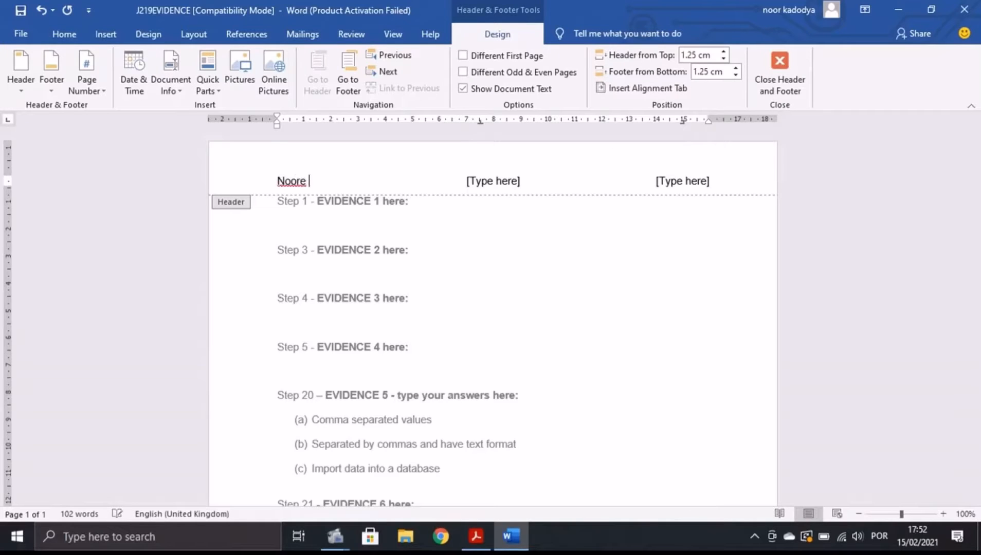
Put the centre number and candidate number in the middle and right placeholders, then close the header.
left_click(478, 180)
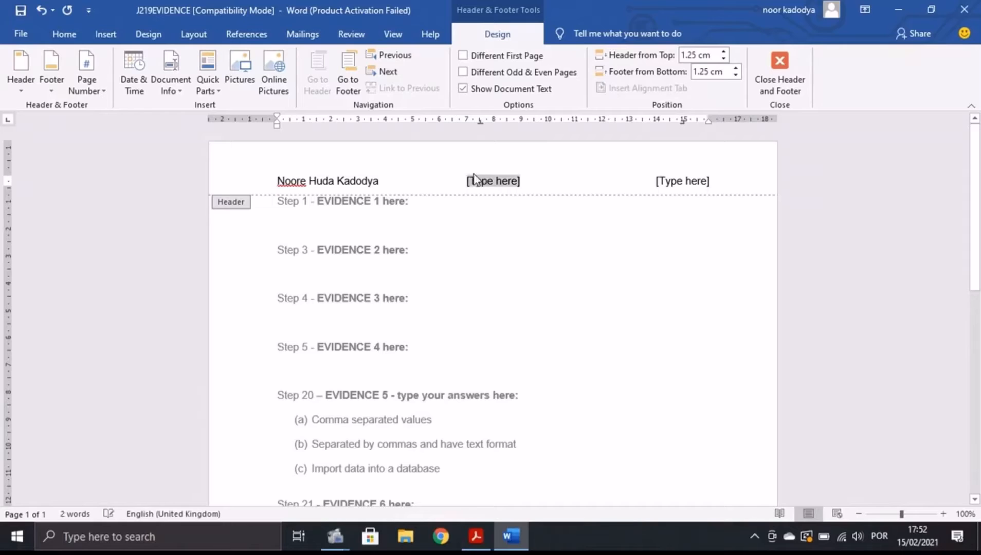
type("PT 173")
left_click(673, 180)
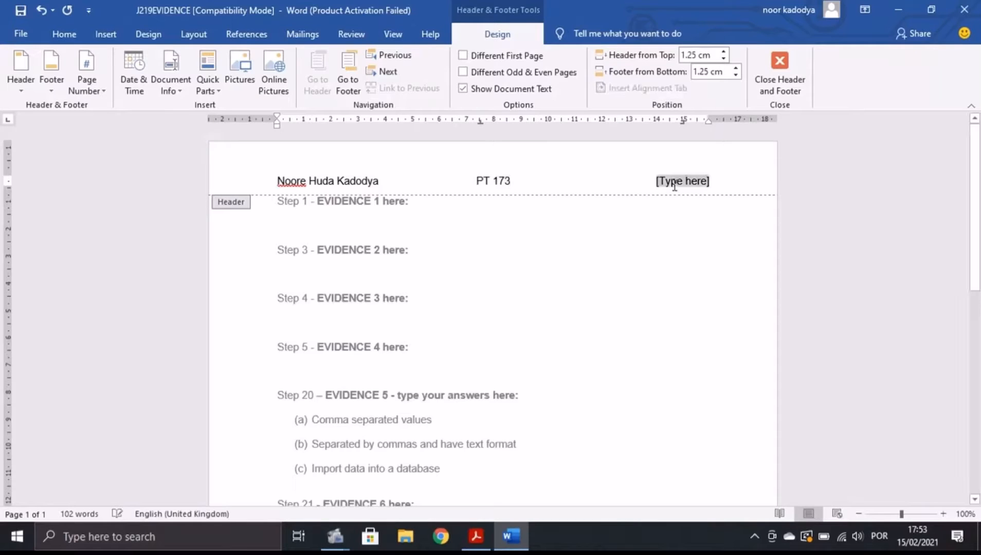
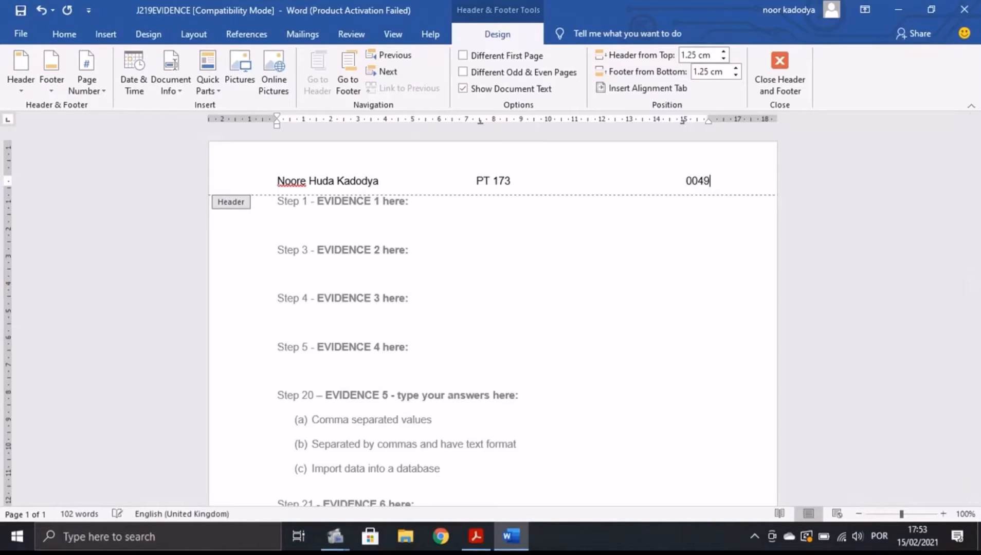
left_click(780, 72)
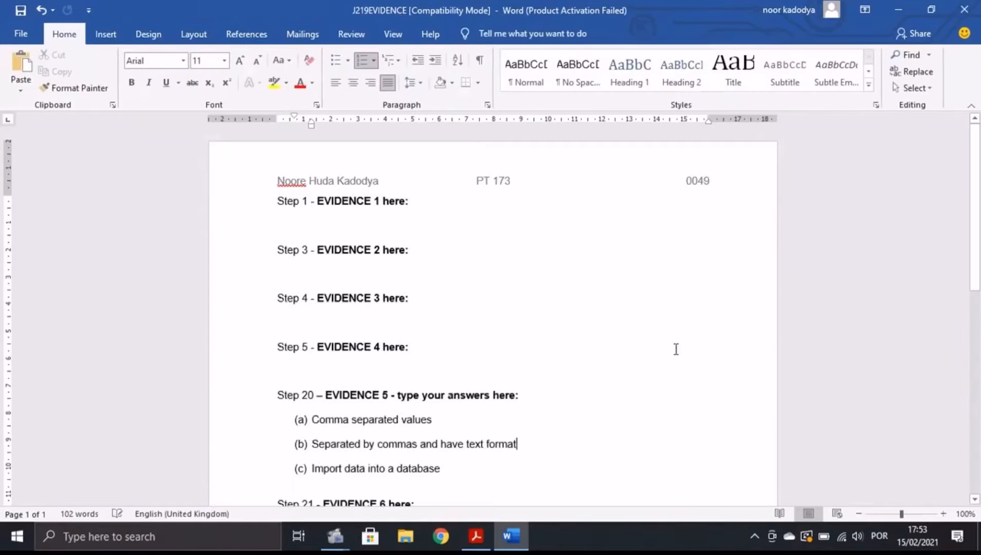
key("alt+Tab")
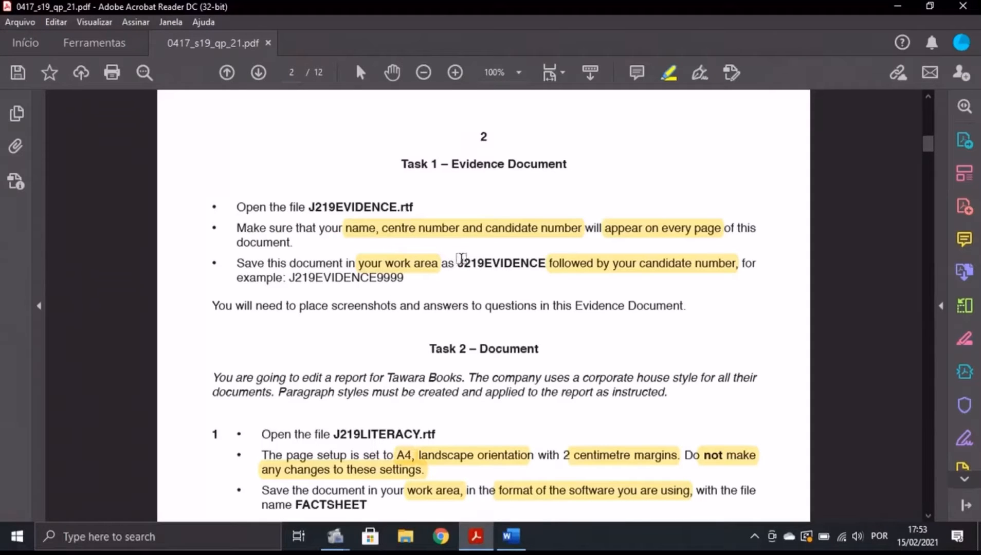
Save the evidence file to the Desktop as a Word Document, J219EVIDENCE plus the candidate number.
left_click(511, 536)
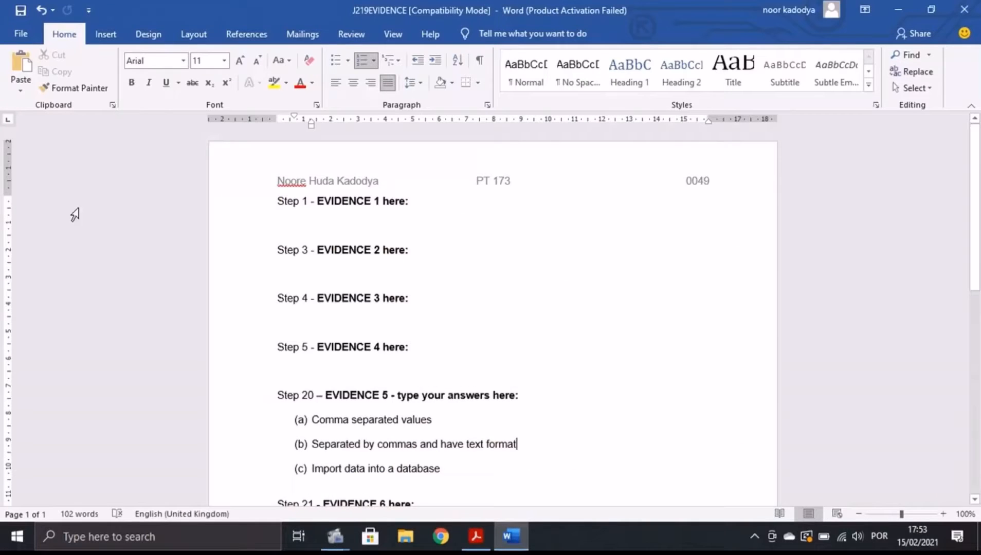
left_click(22, 32)
left_click(80, 224)
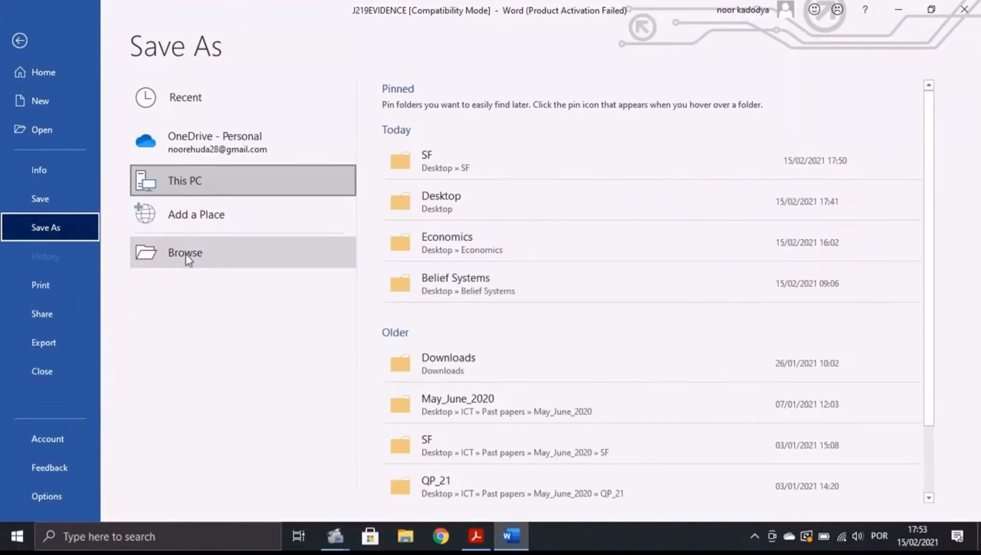
left_click(188, 260)
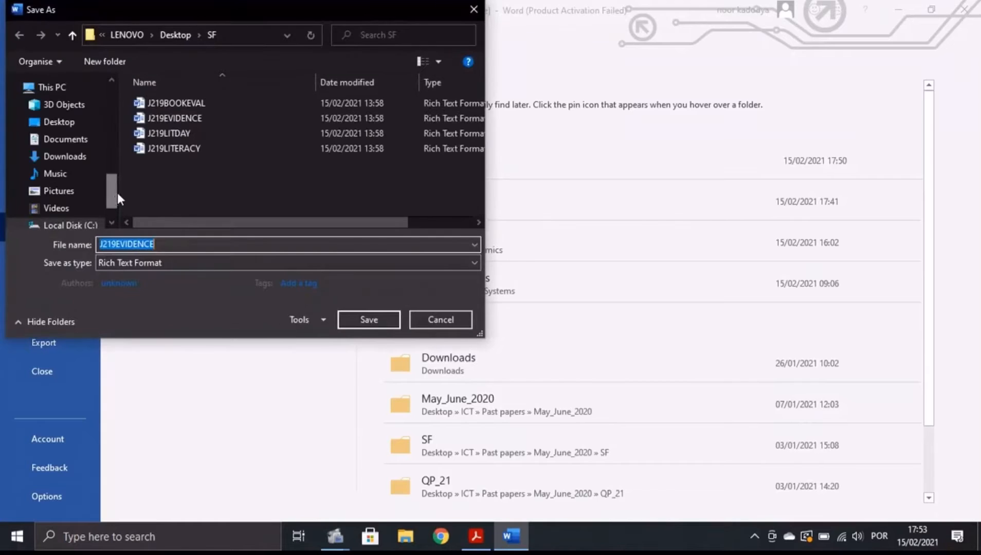
left_click_drag(109, 185, 107, 97)
left_click(61, 110)
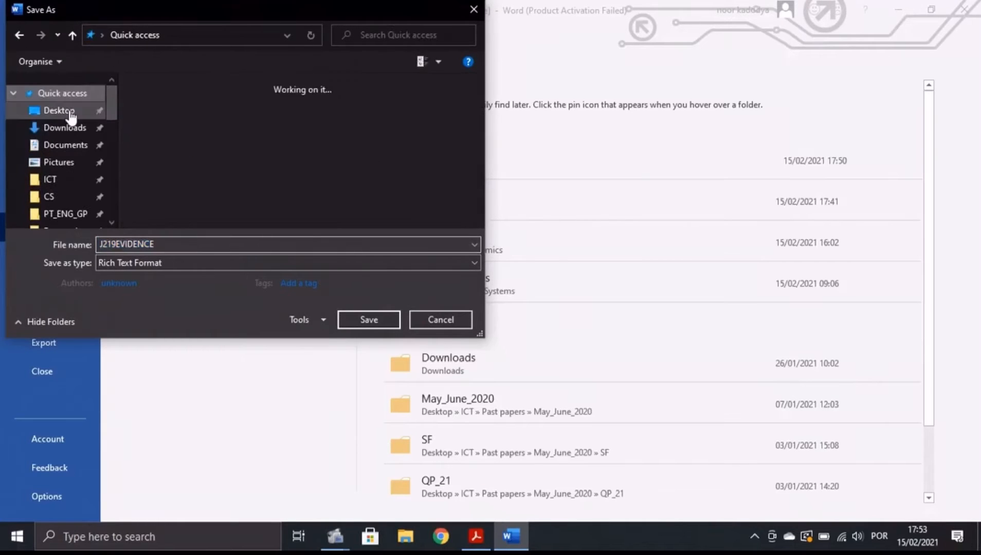
left_click(173, 244)
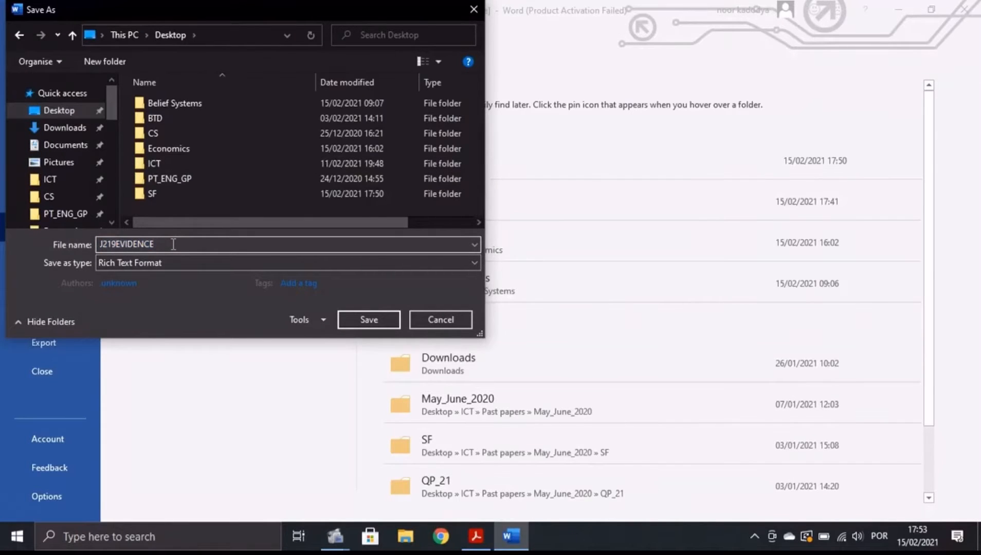
left_click(145, 263)
left_click(133, 277)
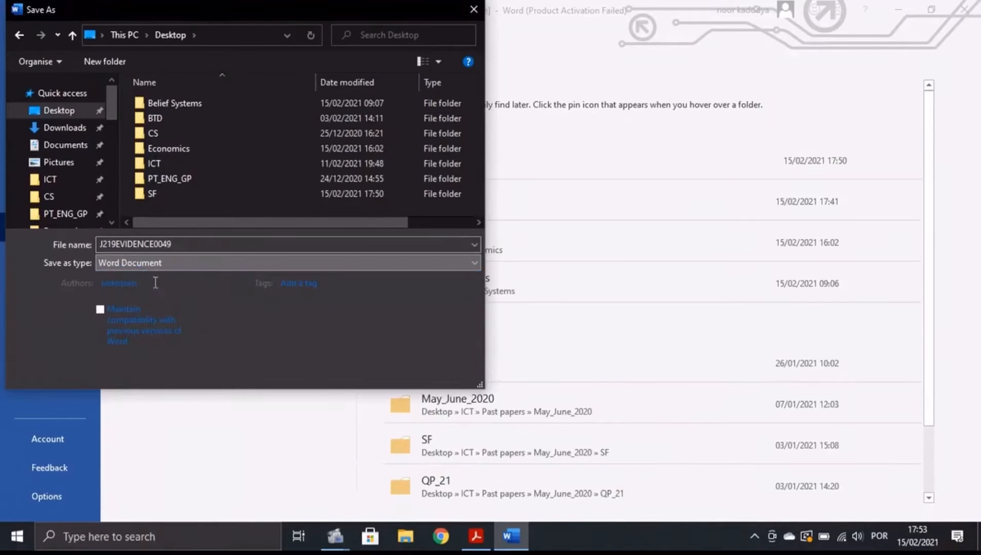
left_click(369, 370)
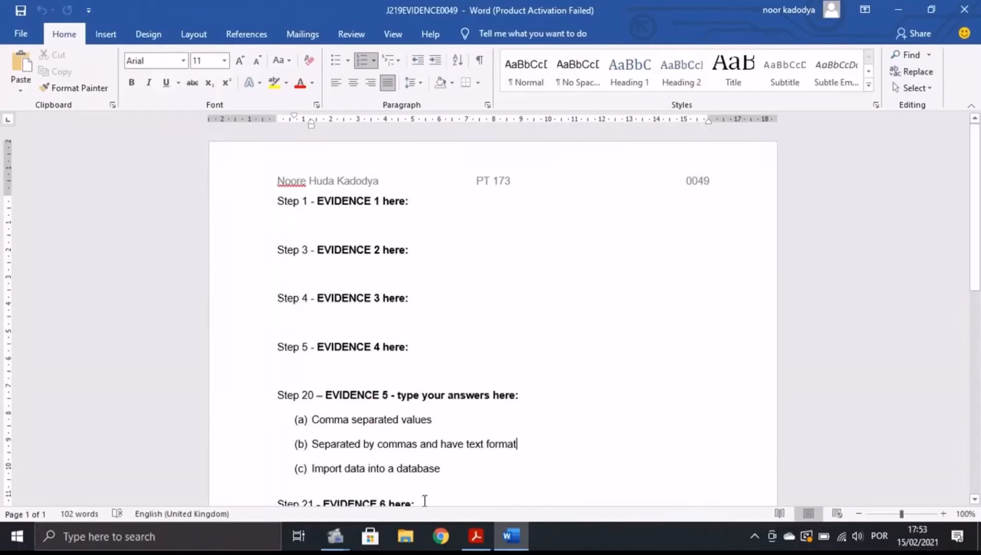
left_click(476, 536)
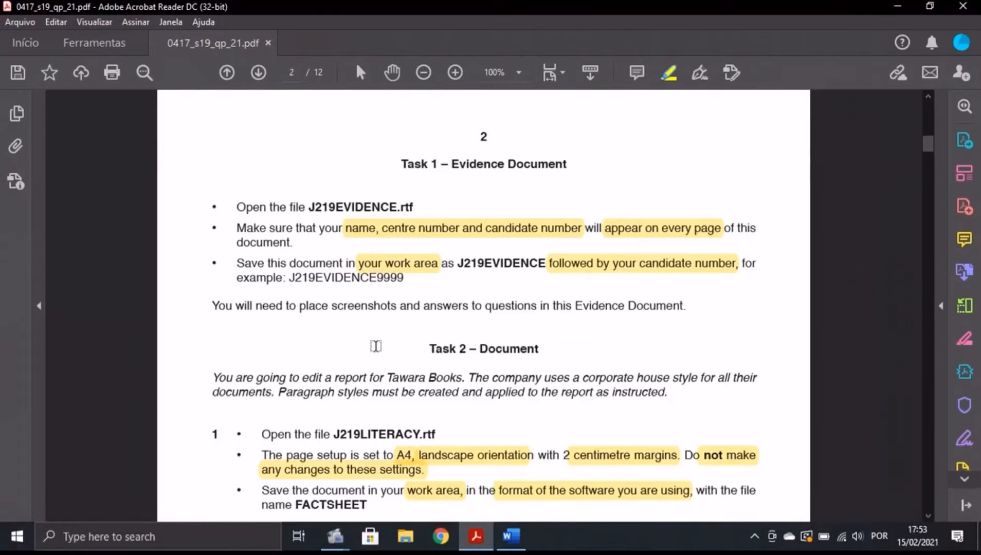
Scroll to question 2's header and footer requirements, then minimise Acrobat and Word.
scroll(385, 329, "down", 5)
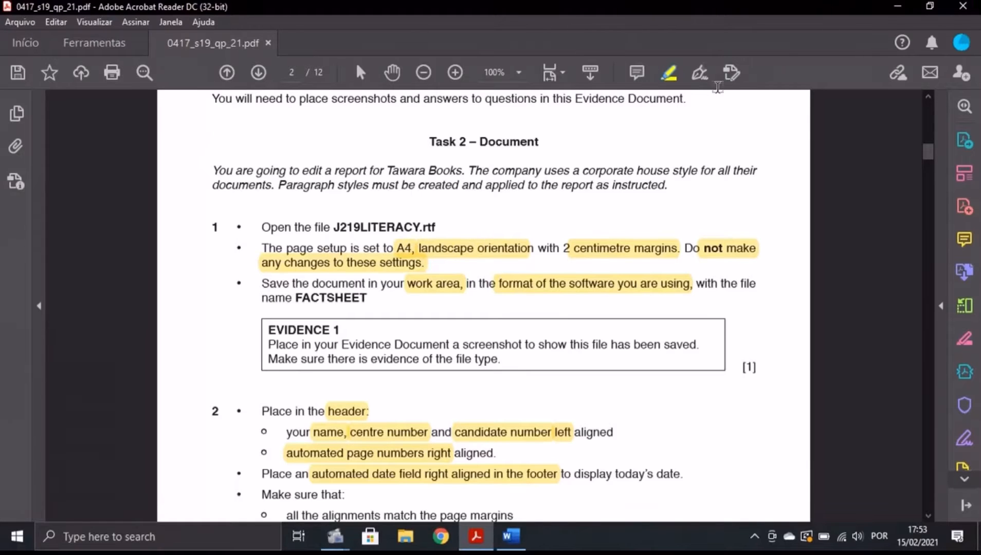
left_click(896, 7)
left_click(897, 6)
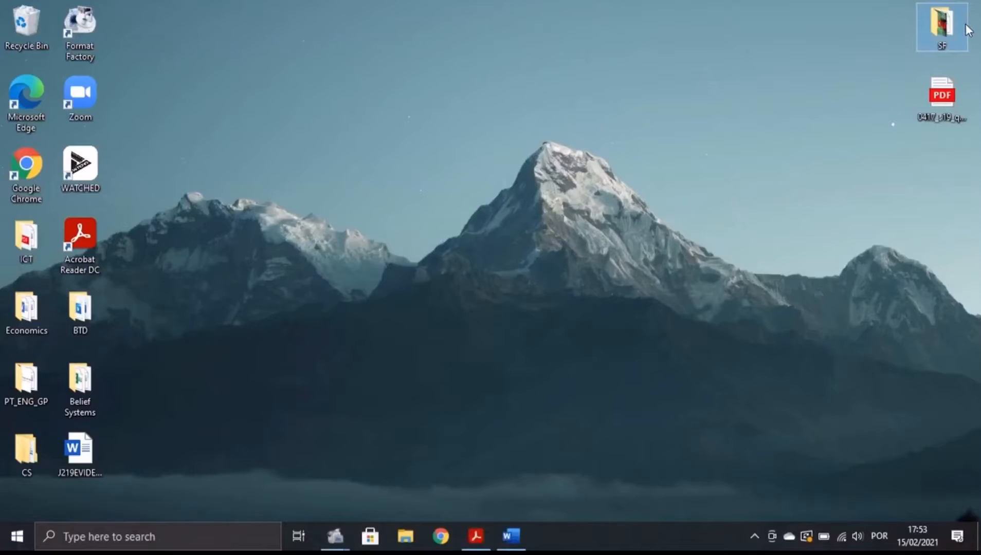
Open J219LITERACY from the SF desktop folder, then bring the exam paper back up.
double_click(962, 27)
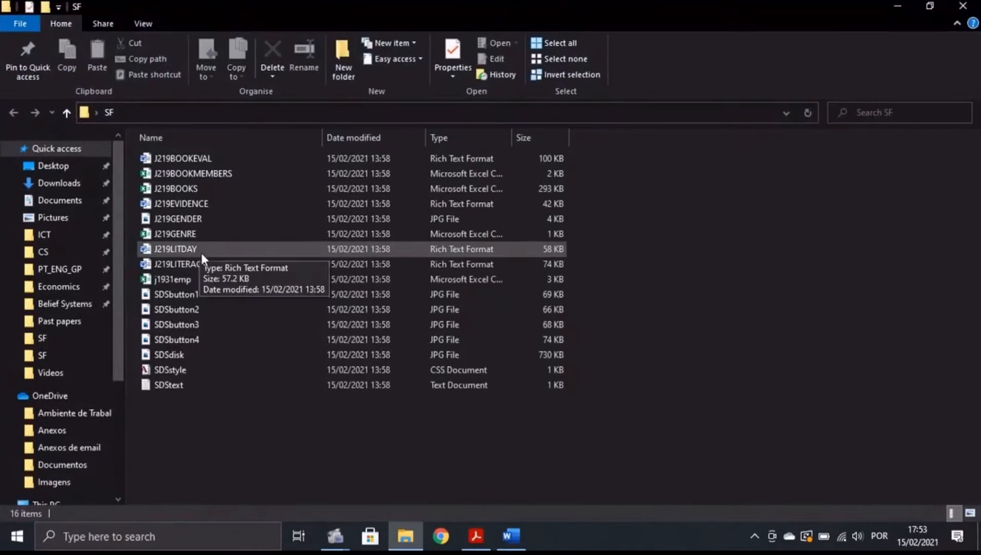
left_click(203, 259)
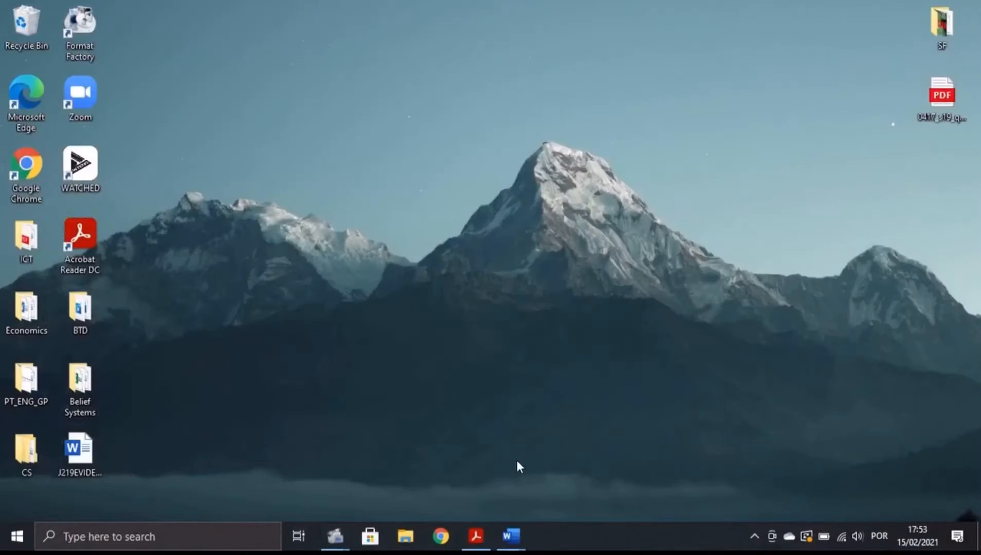
left_click(473, 537)
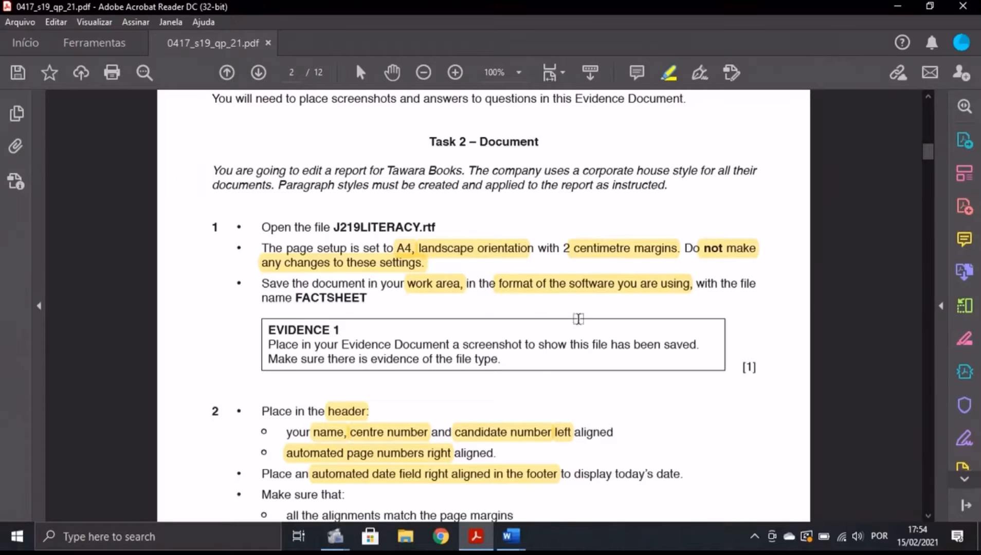
left_click(508, 539)
left_click(576, 478)
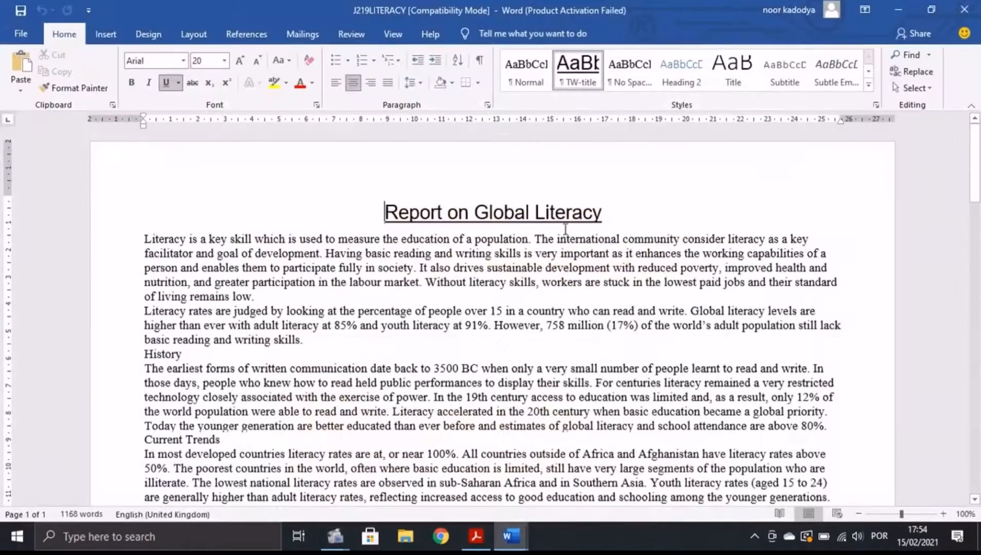
left_click(193, 34)
left_click(72, 90)
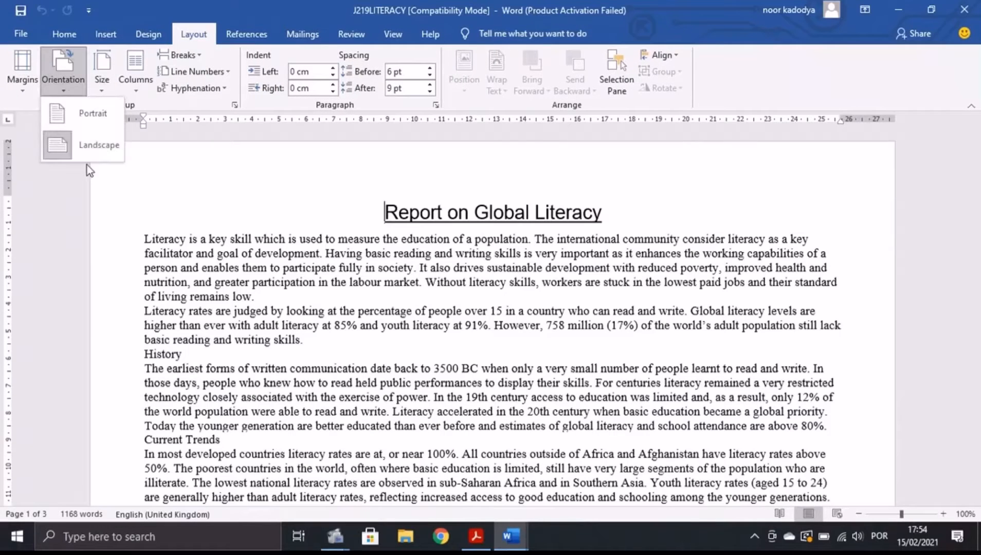
left_click(103, 78)
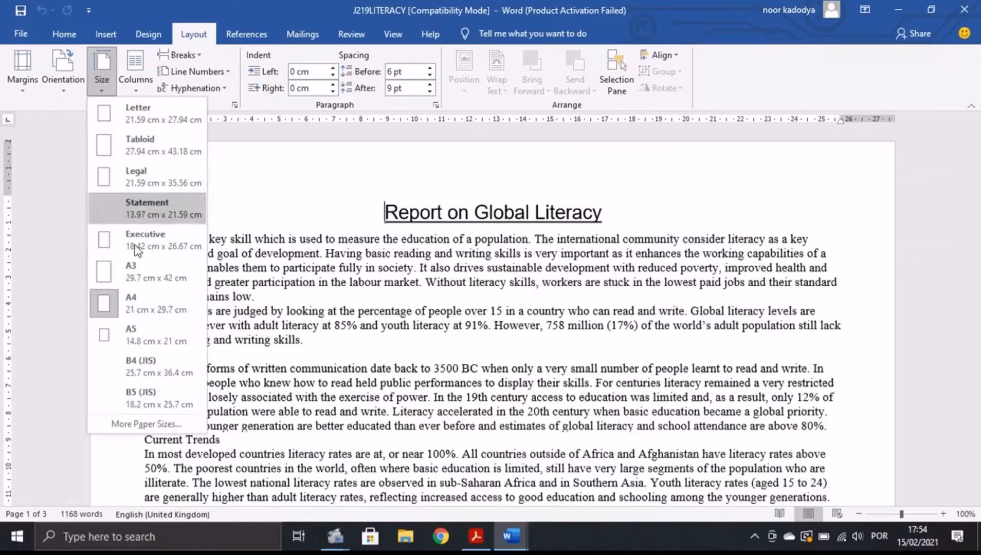
left_click(264, 200)
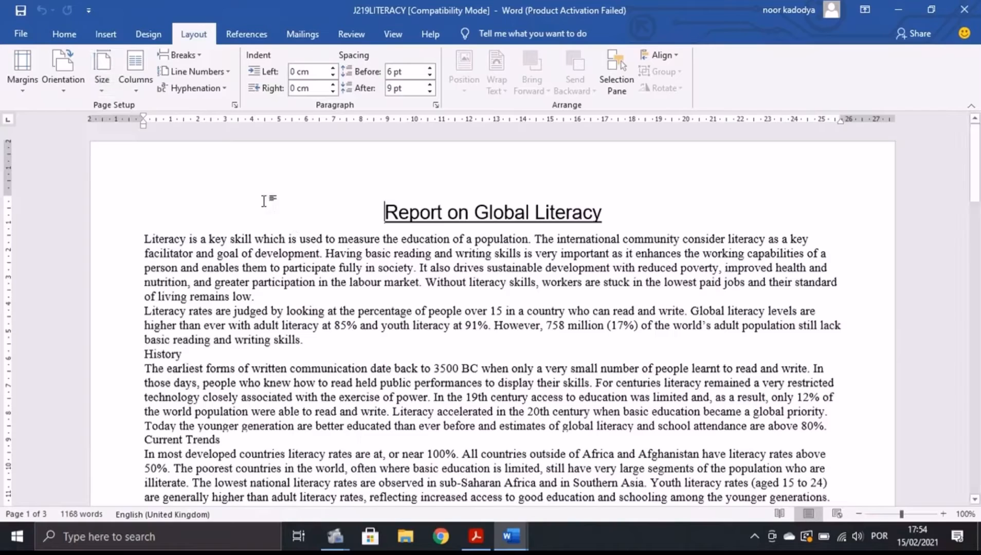
left_click(235, 105)
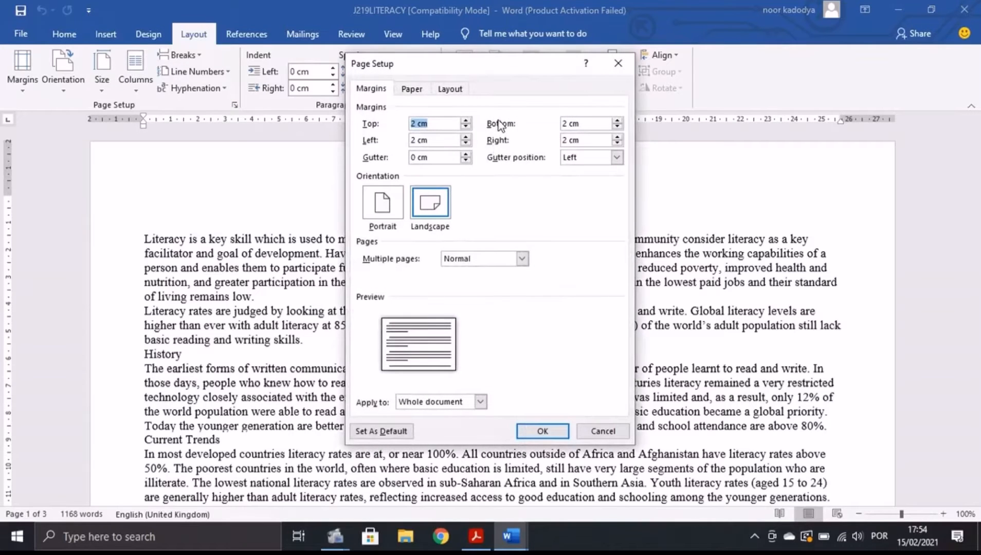
left_click(617, 63)
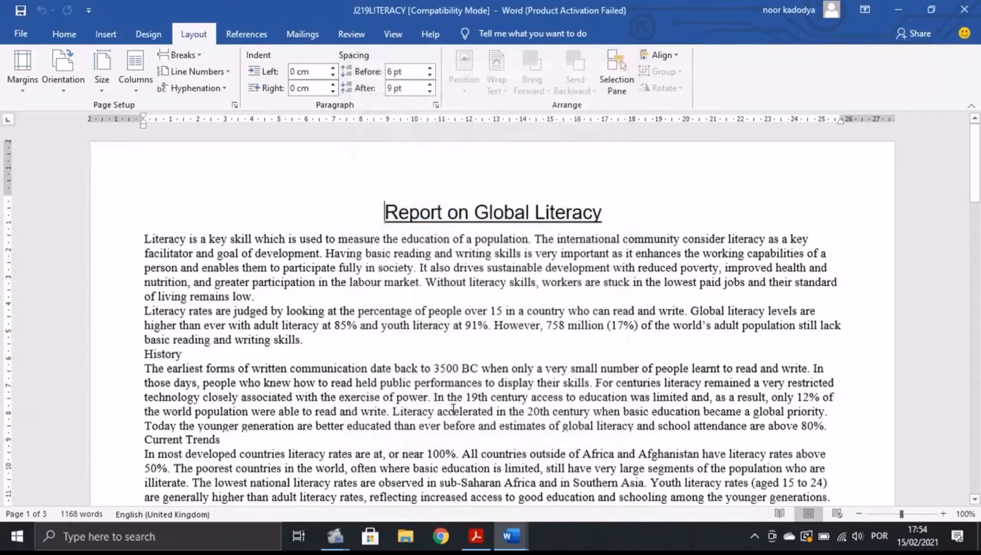
left_click(480, 533)
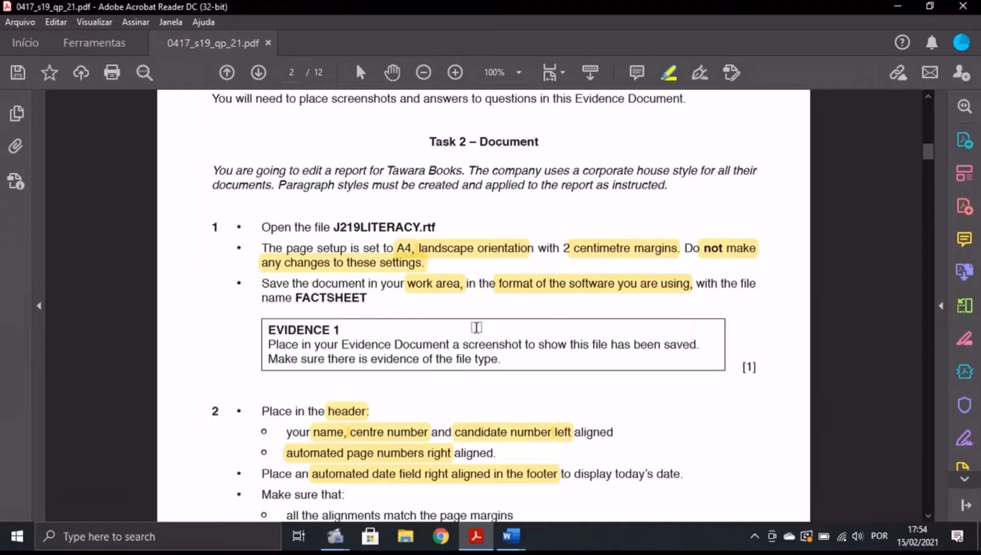
Highlight the file name FACTSHEET in the instructions and return to the J219LITERACY report.
left_click_drag(295, 298, 367, 300)
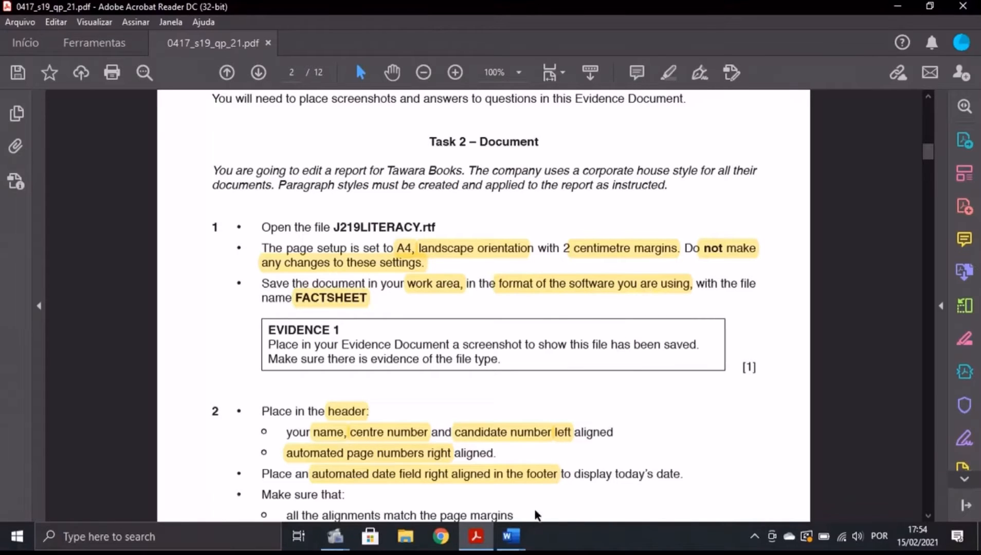
mouse_move(513, 537)
left_click(621, 484)
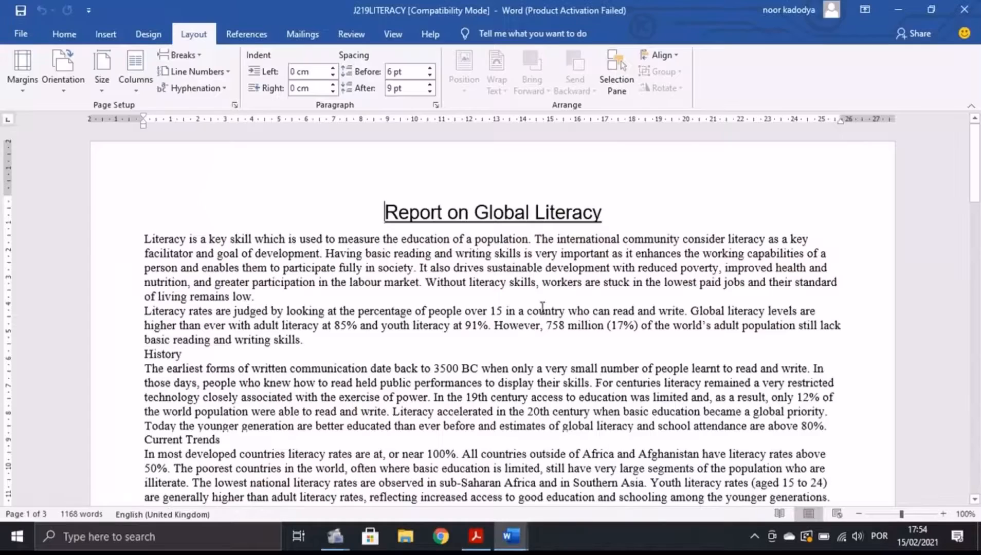
Save the J219LITERACY report to the Desktop as a Word Document named FACTSHEET, then minimise Word.
left_click(20, 34)
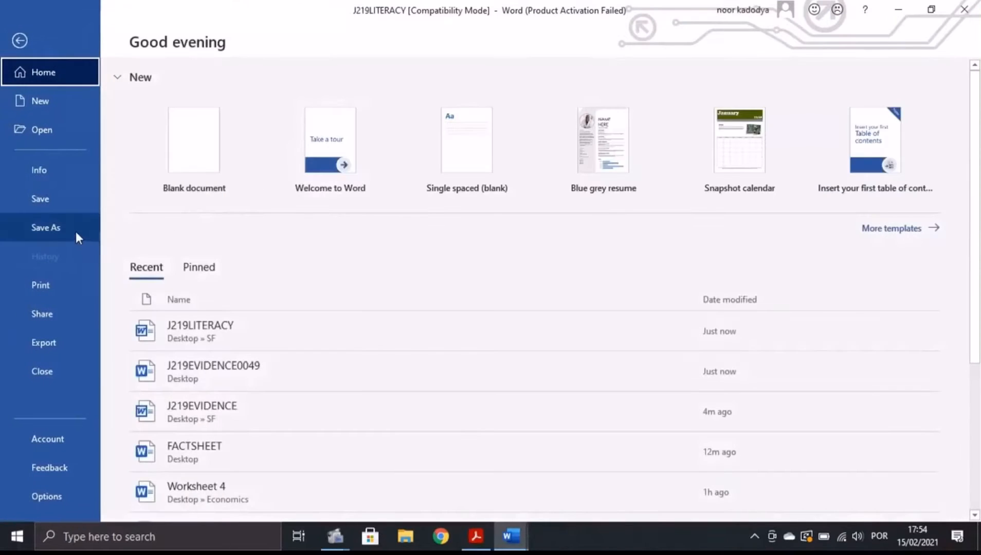
left_click(76, 229)
left_click(193, 268)
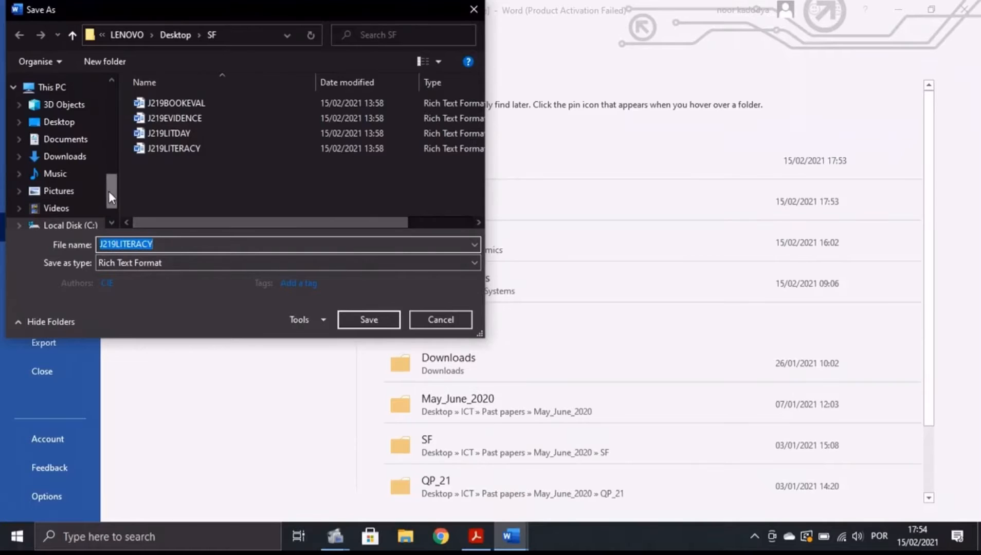
left_click_drag(109, 193, 105, 106)
left_click(59, 110)
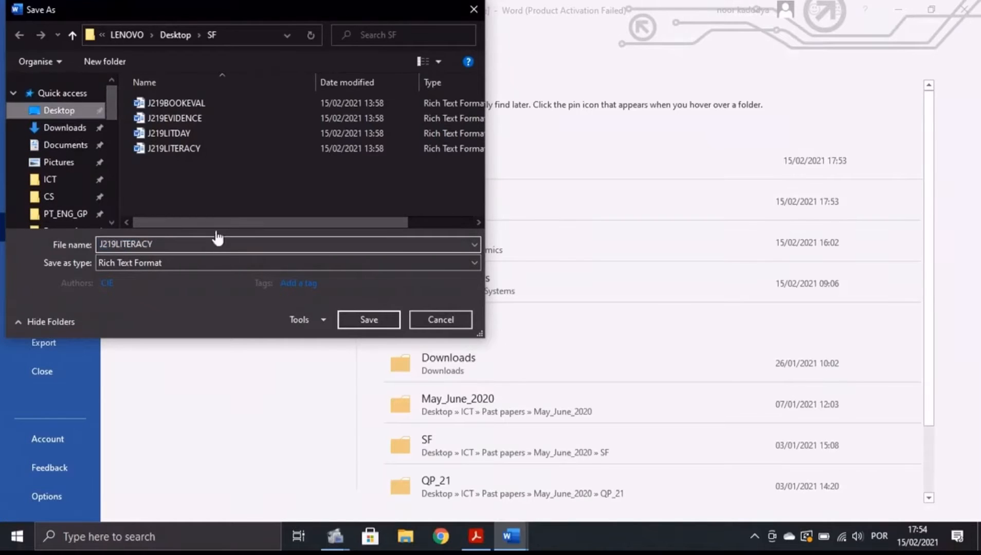
left_click(200, 245)
key("BackSpace")
type("FACTSHEET")
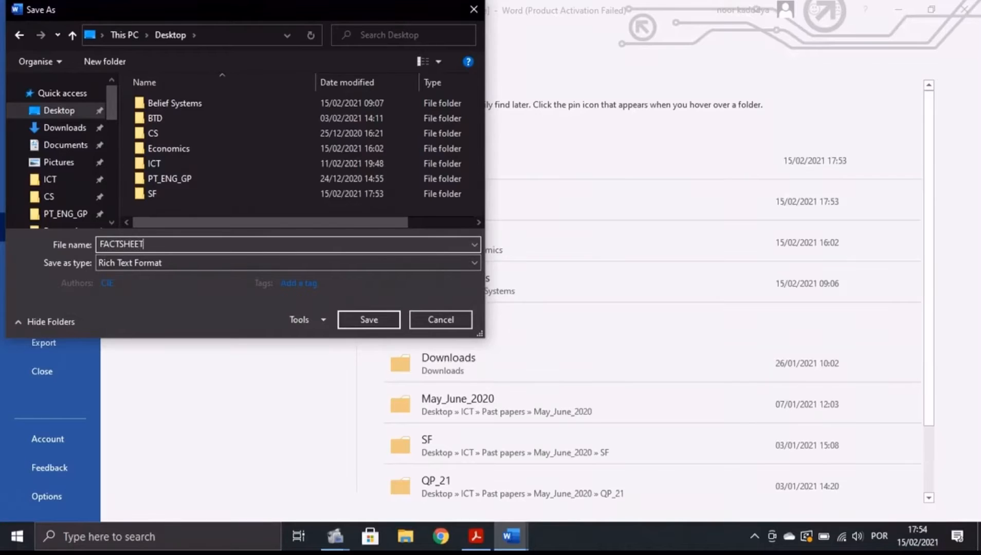
left_click(154, 265)
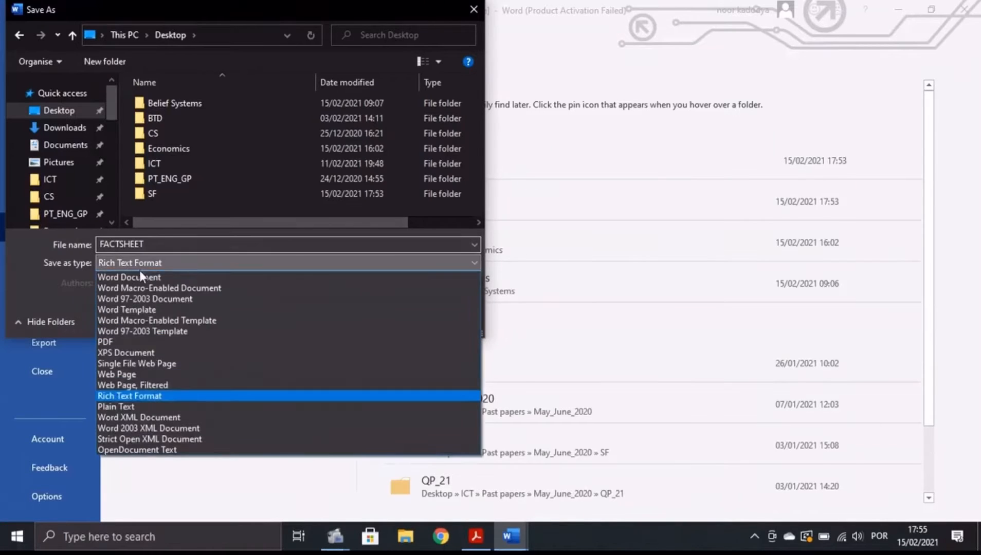
left_click(149, 276)
left_click(369, 371)
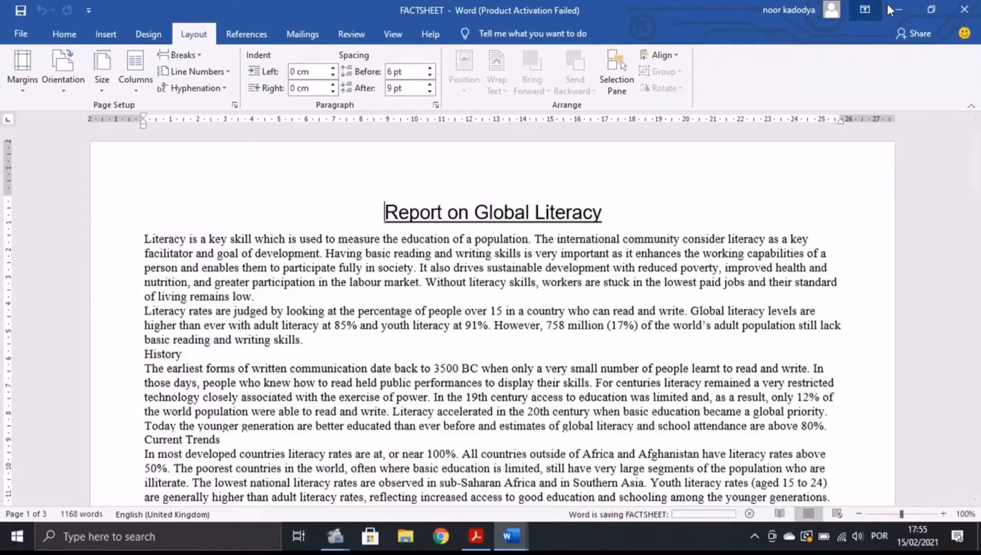
left_click(892, 8)
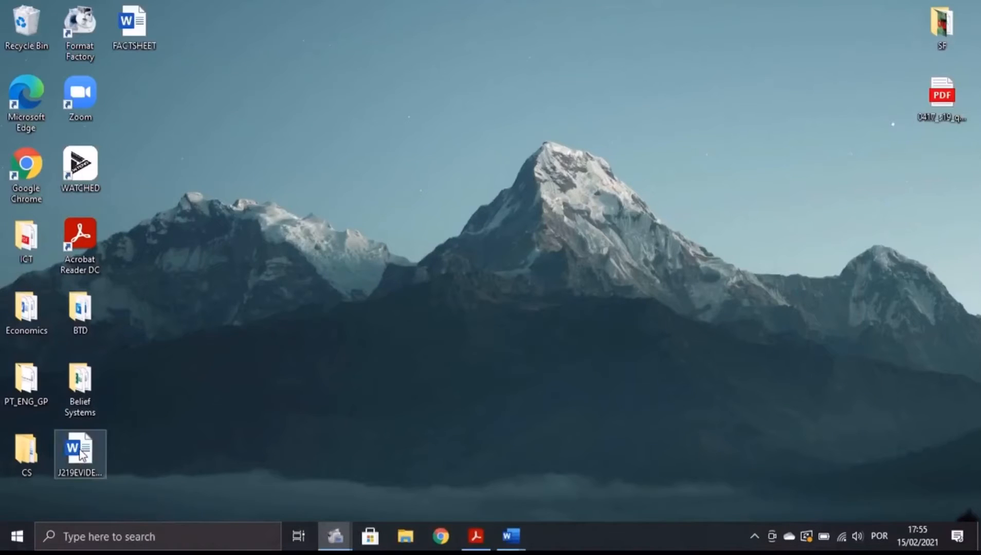
Drag the J219EVIDENCE and FACTSHEET icons to the desktop's top right beside SF.
left_click_drag(80, 450, 888, 32)
left_click_drag(132, 26, 843, 31)
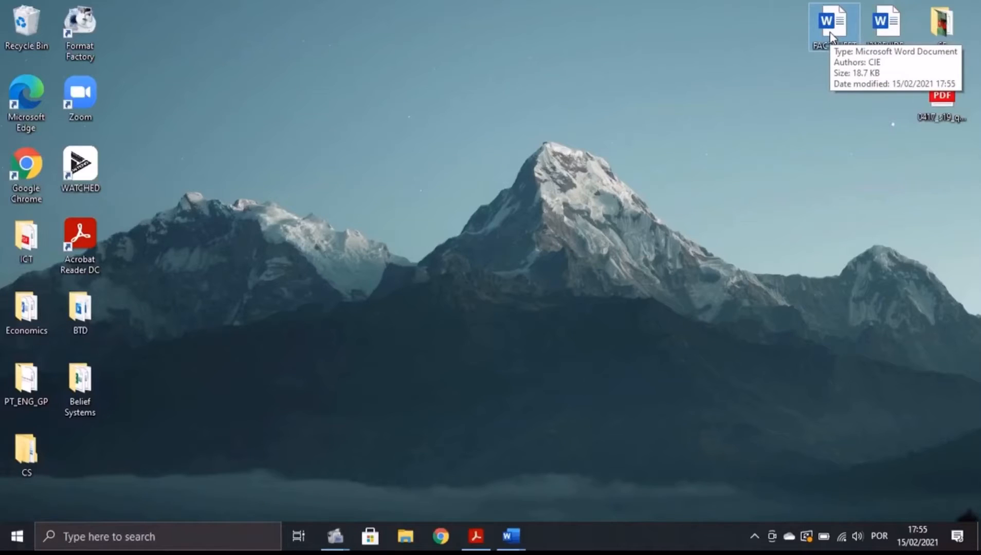
left_click(479, 529)
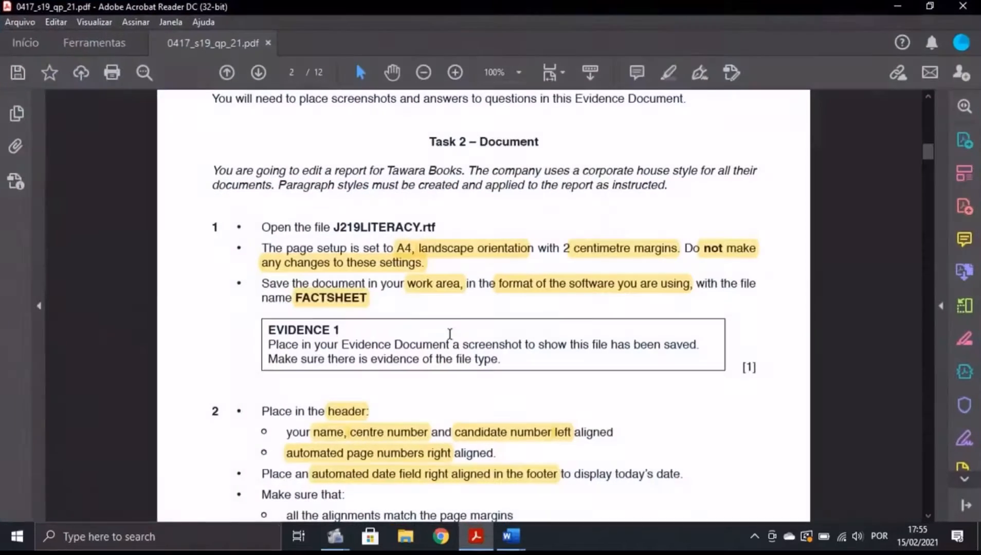
scroll(480, 317, "down", 1)
scroll(362, 289, "up", 1)
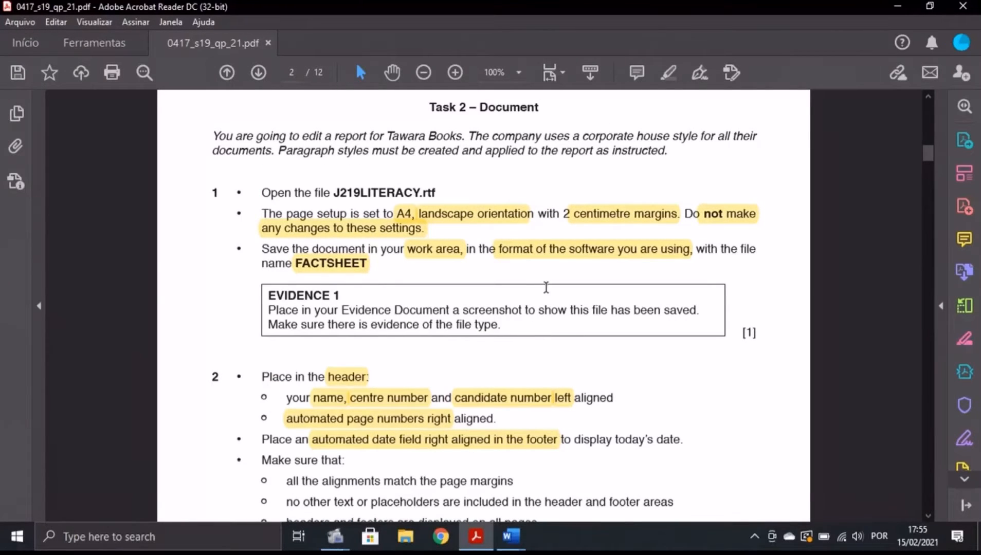
left_click(406, 536)
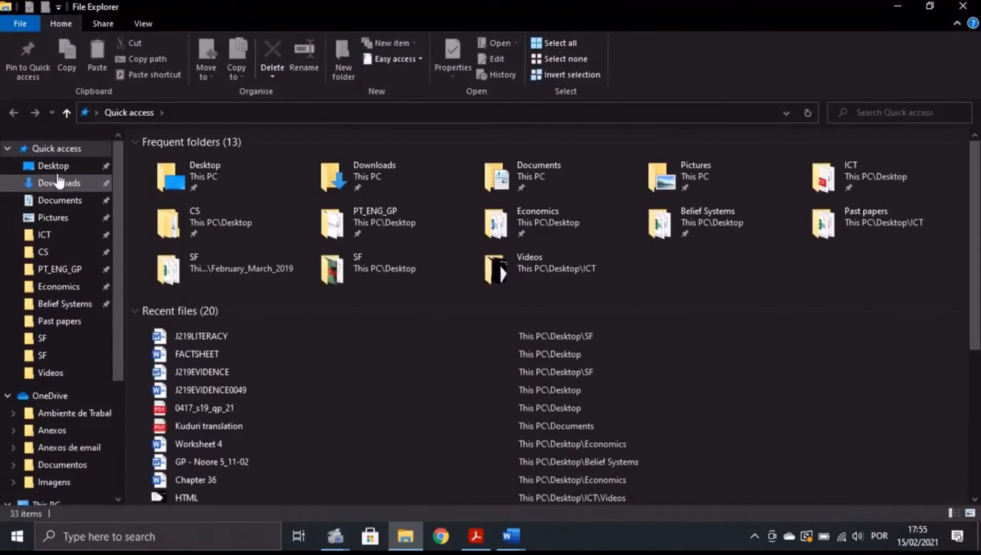
Show the Desktop folder with FACTSHEET selected as a Word Document, and launch Snipping Tool.
left_click(54, 166)
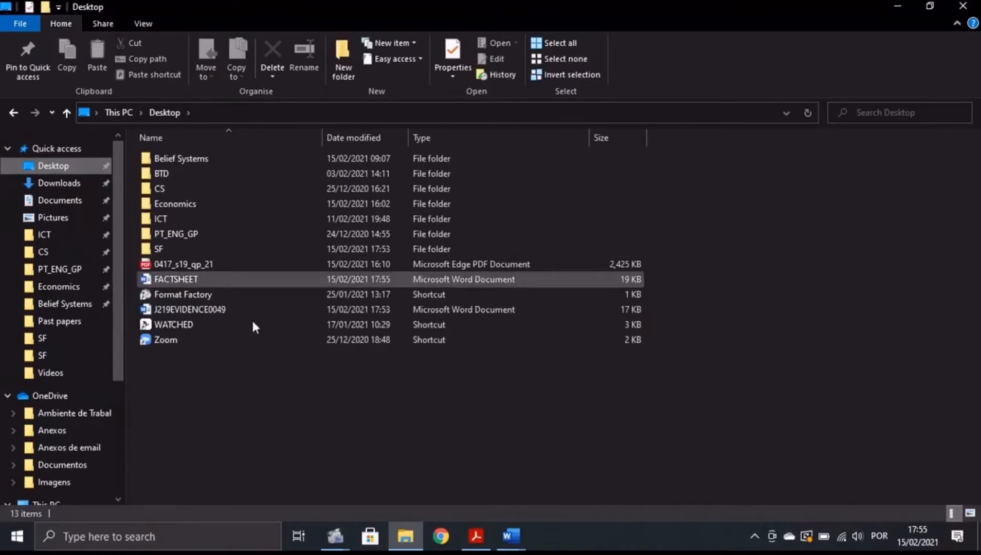
left_click(228, 278)
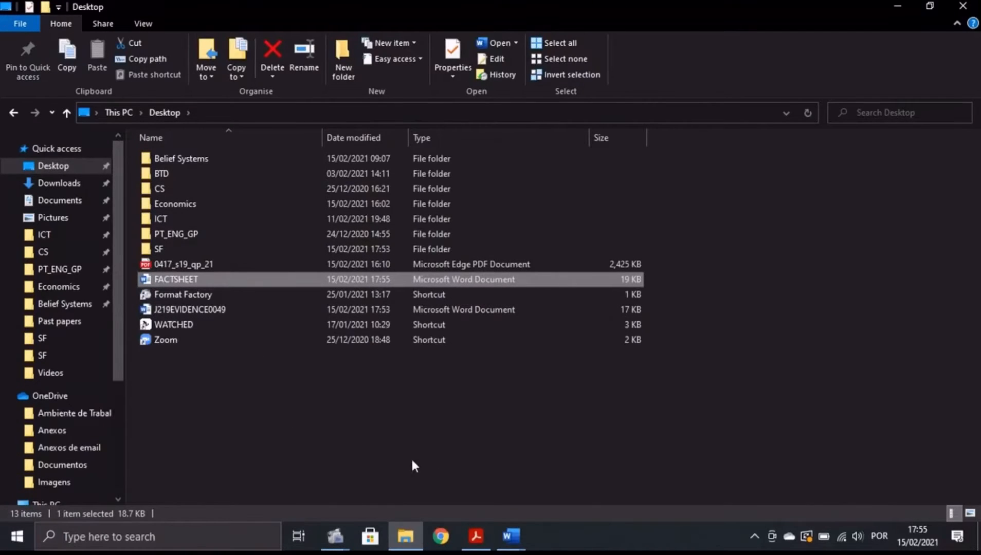
left_click(154, 537)
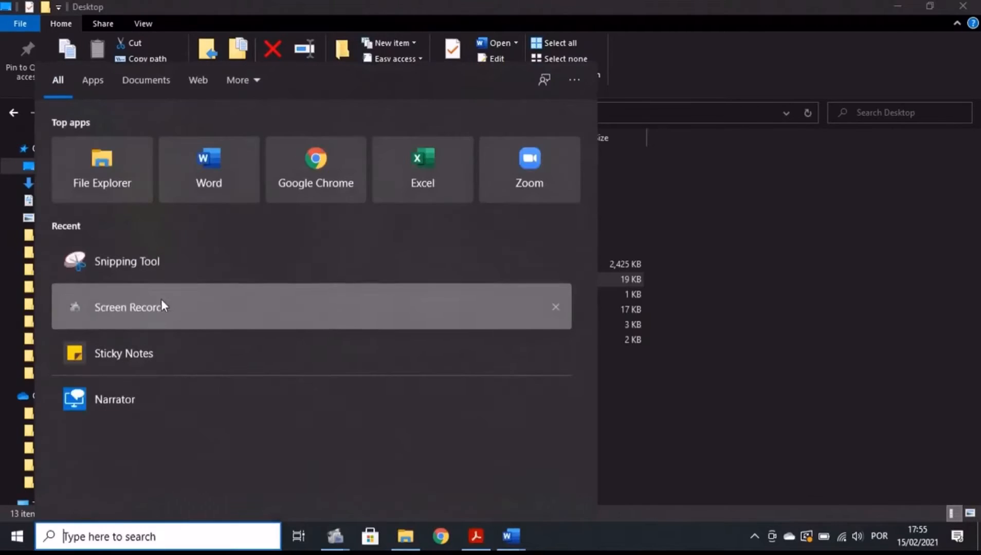
left_click(159, 260)
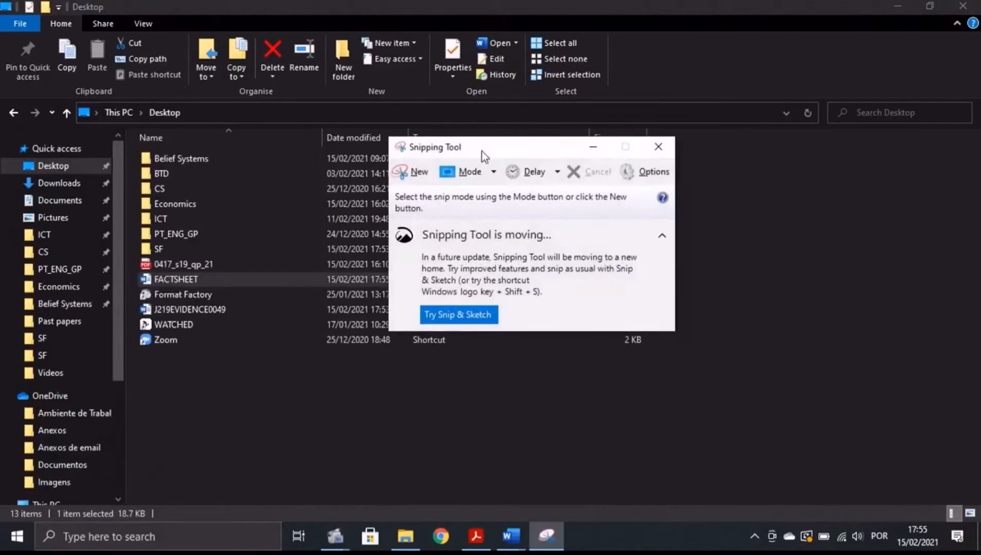
Snip the Desktop file rows showing FACTSHEET as a Microsoft Word Document.
left_click(404, 166)
left_click_drag(132, 261, 663, 296)
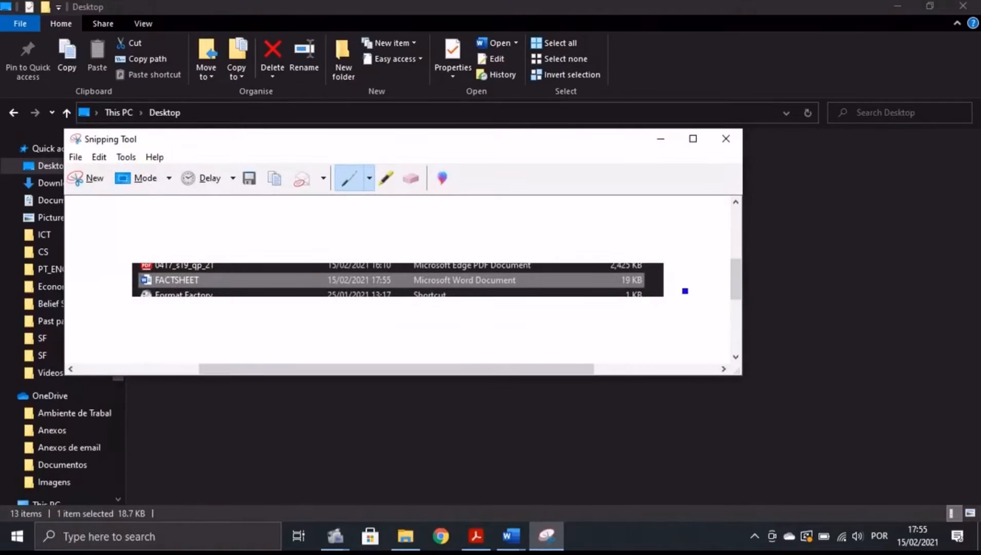
left_click(663, 140)
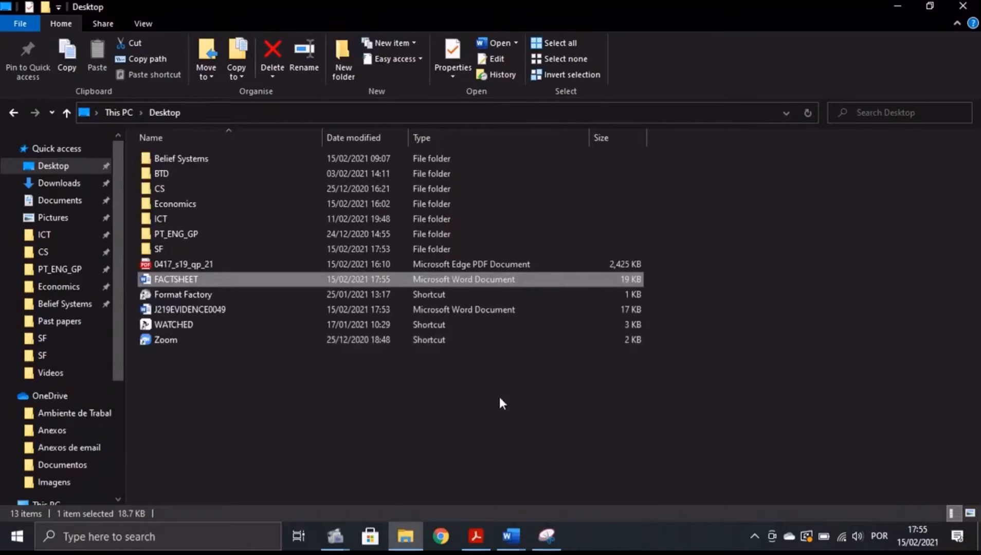
mouse_move(506, 529)
left_click(432, 465)
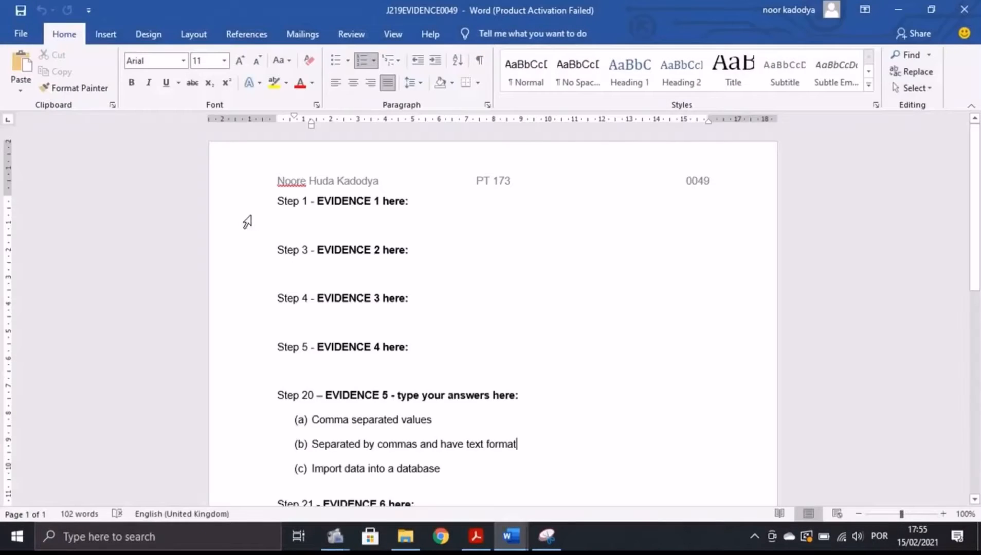
key("ctrl+v")
left_click(478, 537)
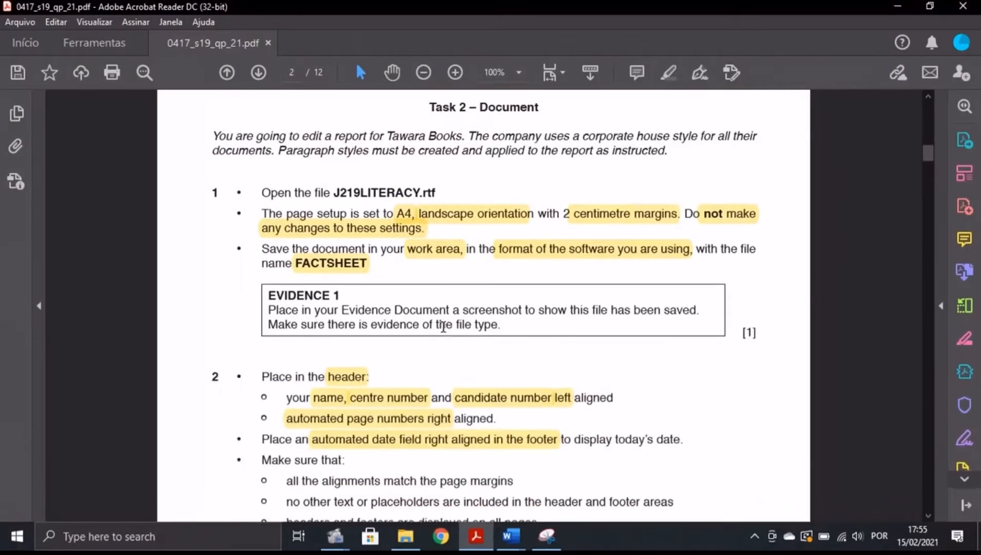
scroll(347, 296, "down", 5)
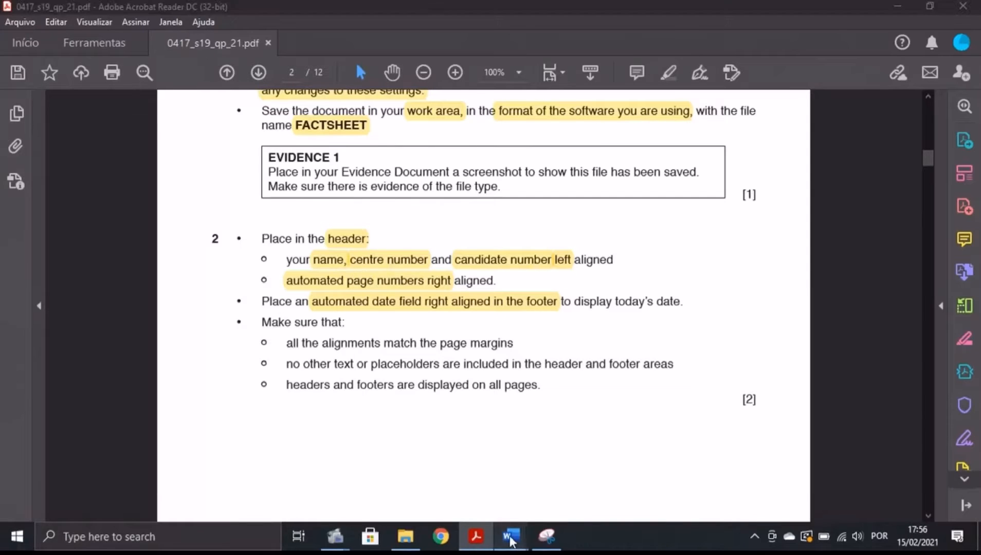
Insert a Blank (Three Columns) header into the FACTSHEET report.
mouse_move(511, 537)
left_click(575, 492)
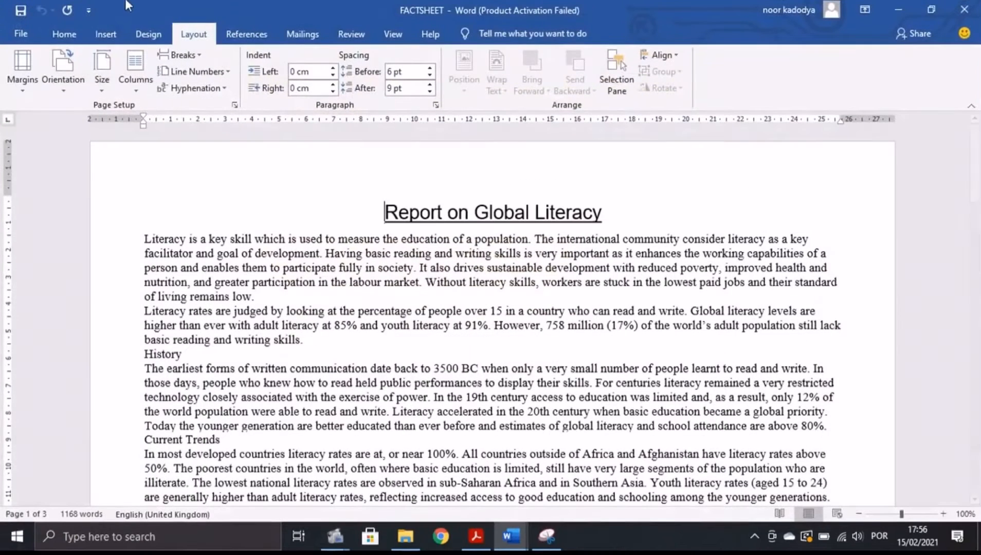
left_click(106, 34)
left_click(648, 55)
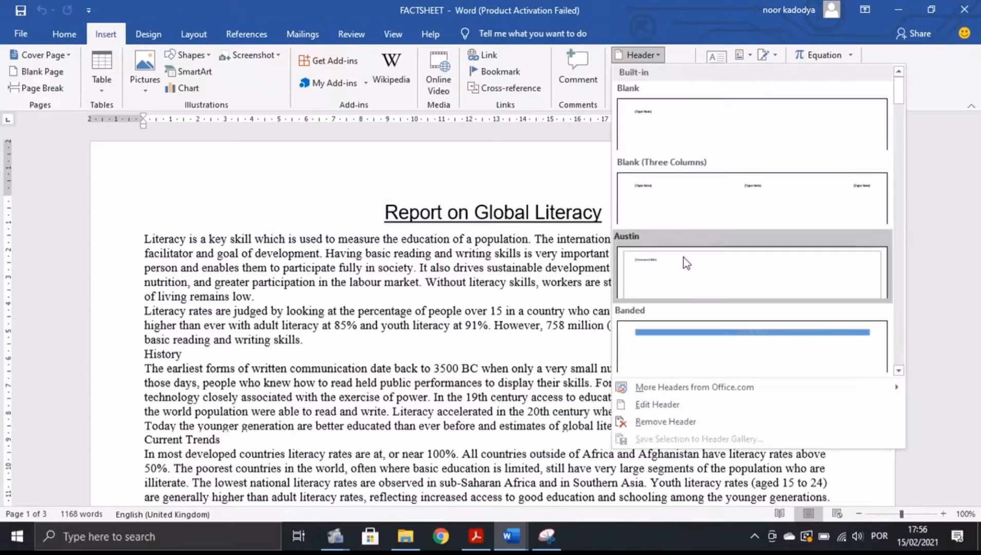
left_click(646, 199)
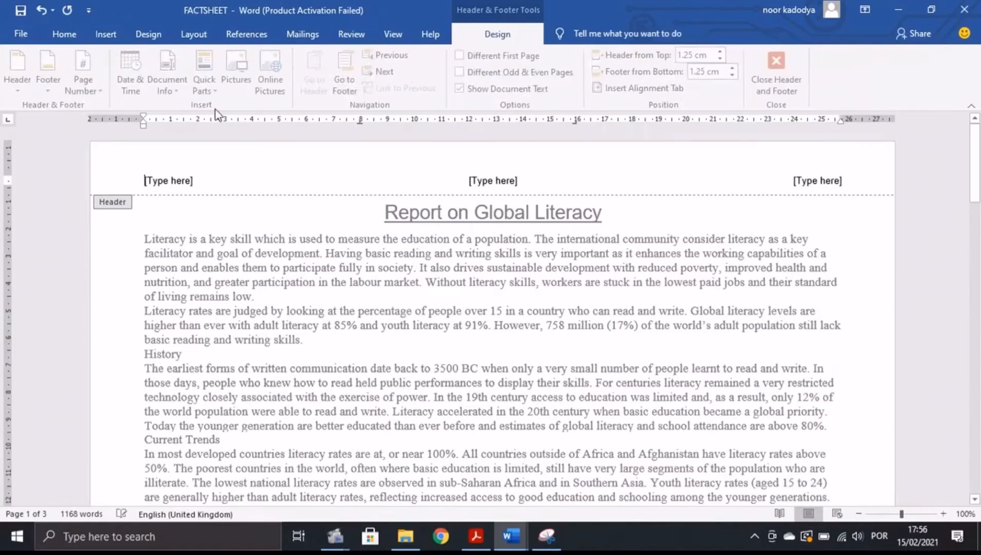
Enter the candidate's name, centre number and candidate number in the left header placeholder.
left_click(476, 536)
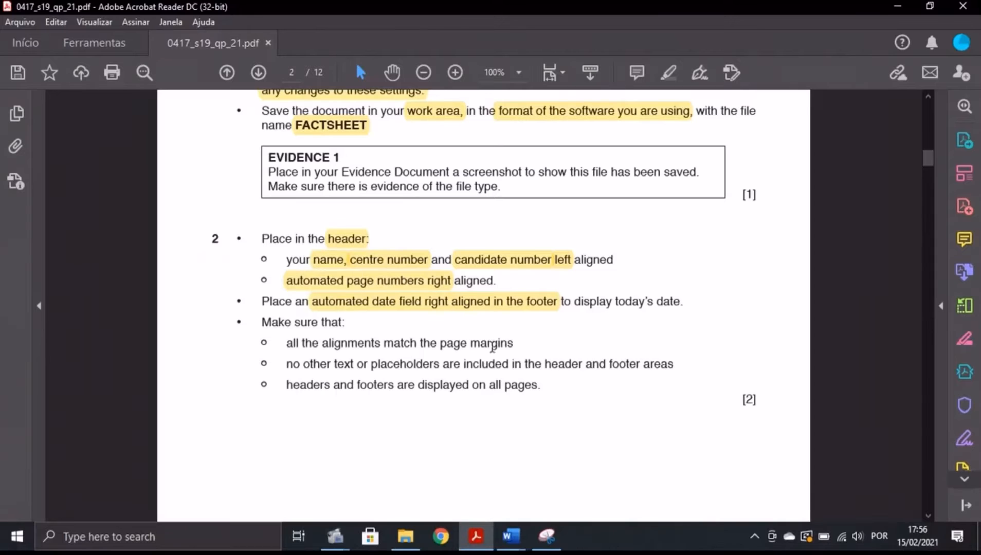
left_click(511, 536)
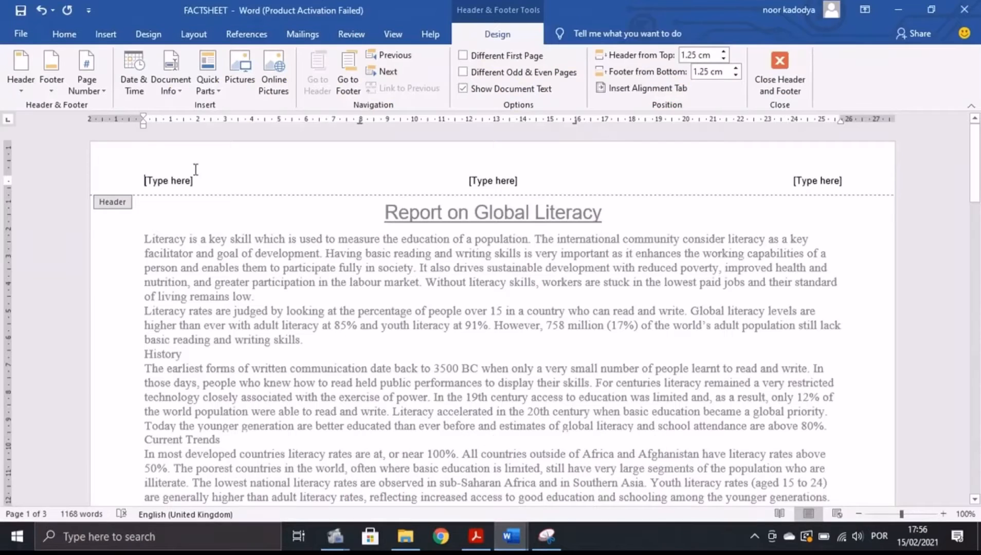
left_click(181, 186)
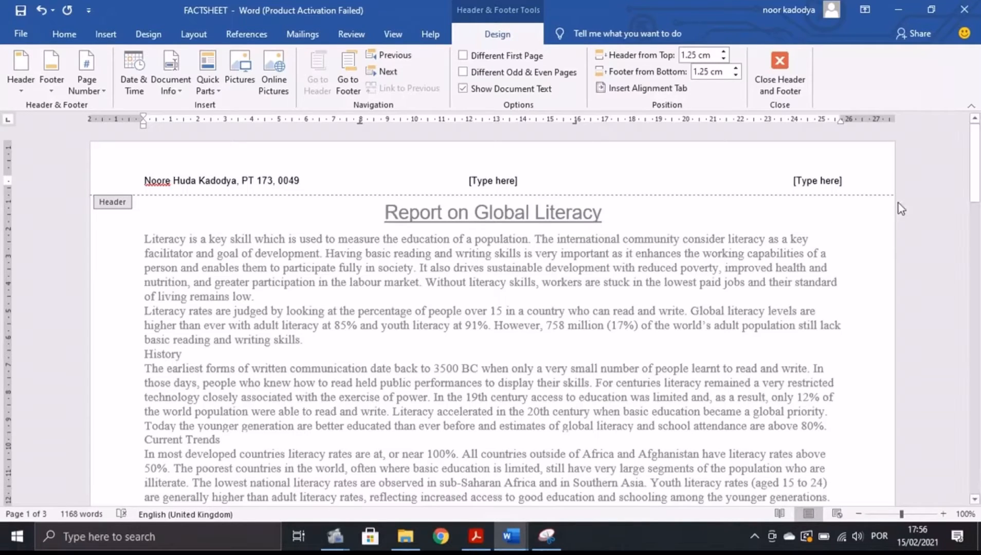
left_click(818, 177)
left_click(475, 536)
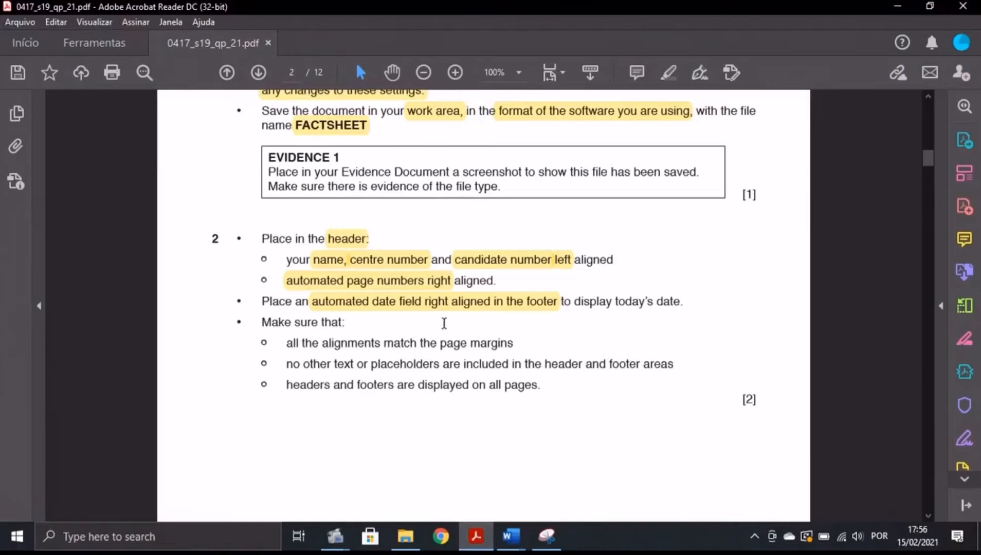
left_click(510, 536)
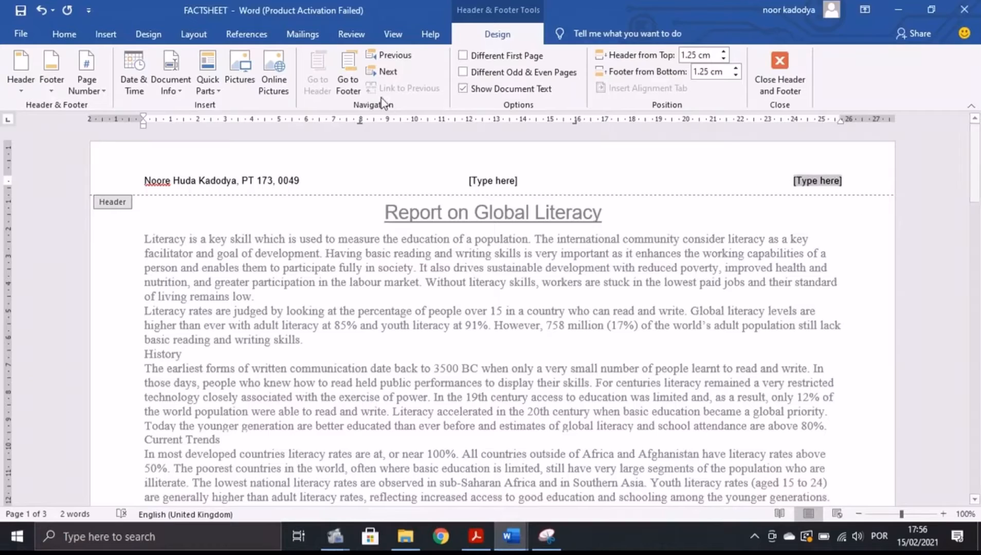
Insert a plain page number at the current position on the right of the header.
left_click(99, 90)
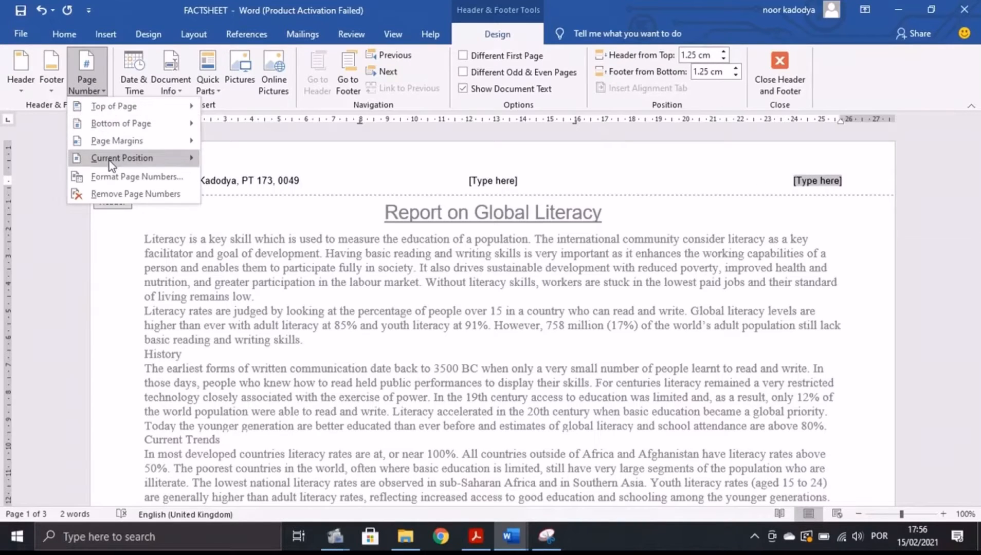
mouse_move(109, 160)
left_click(245, 210)
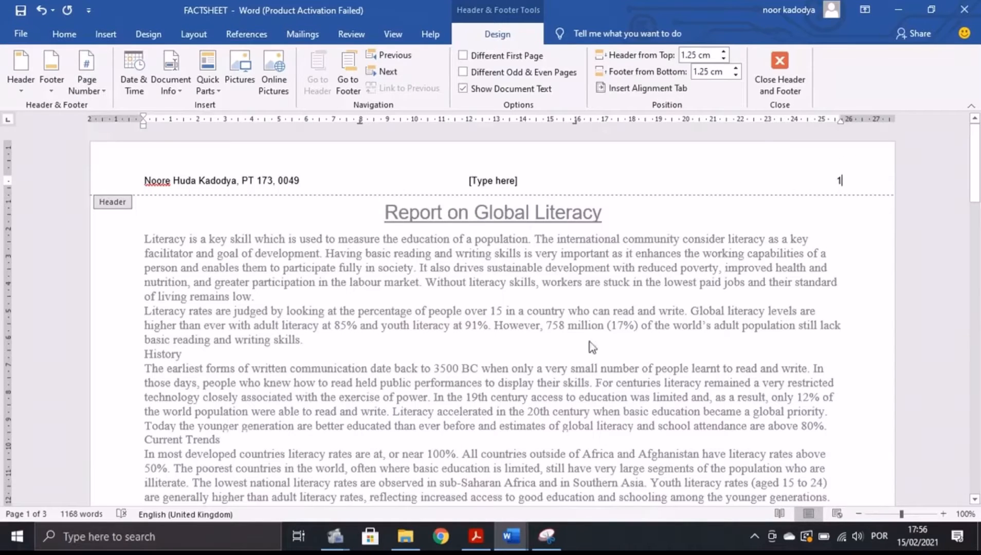
Delete the centre header placeholder and move to the page 1 footer.
left_click(475, 536)
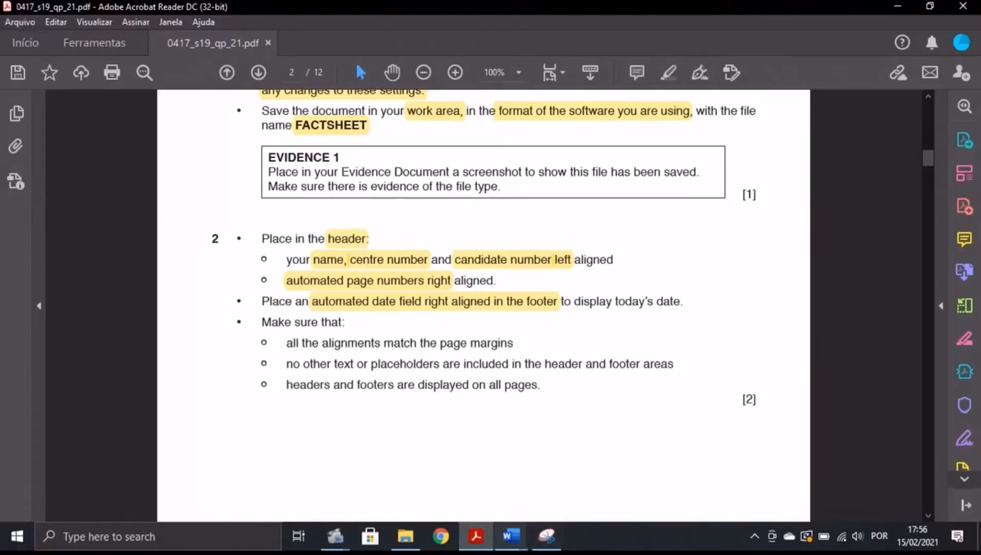
mouse_move(510, 536)
left_click(591, 497)
left_click(486, 185)
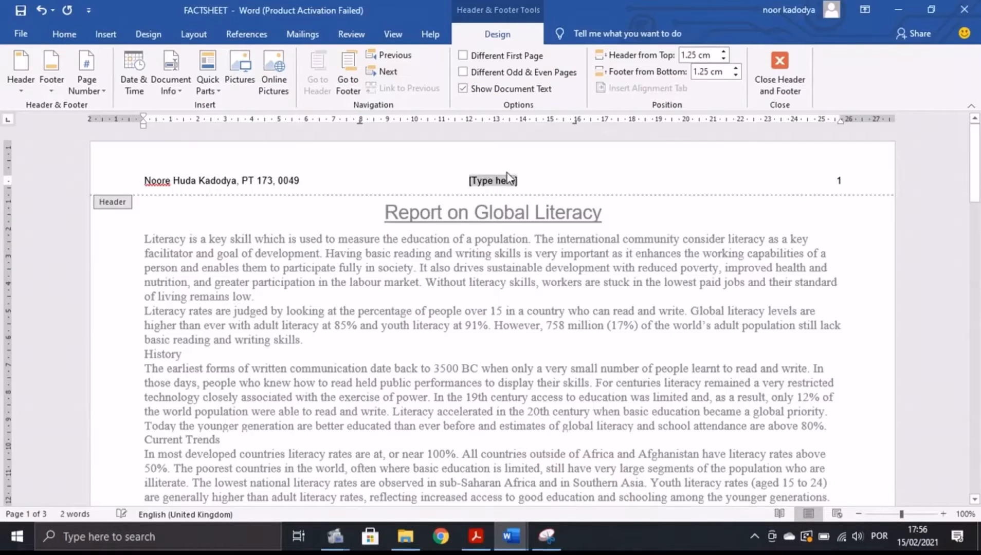
key("Delete")
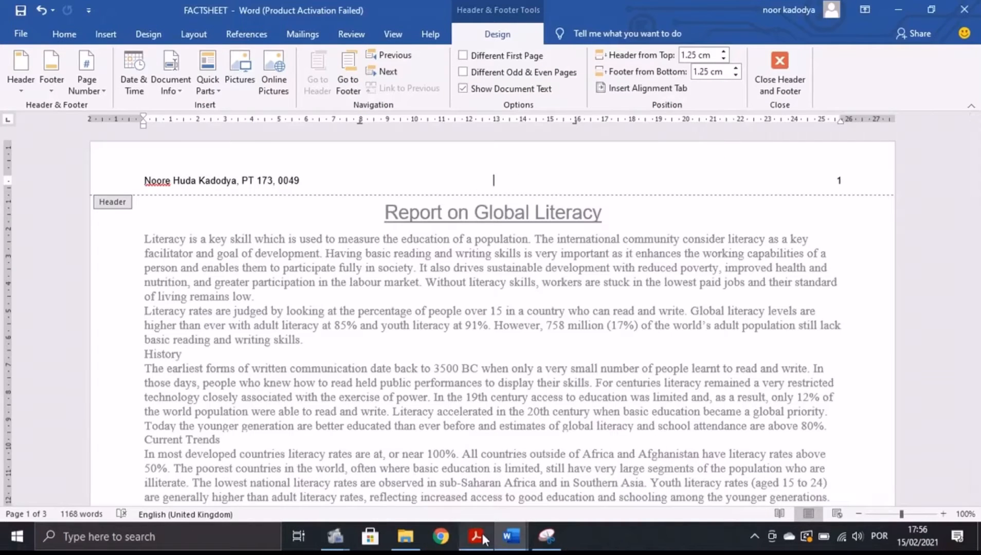
left_click(347, 85)
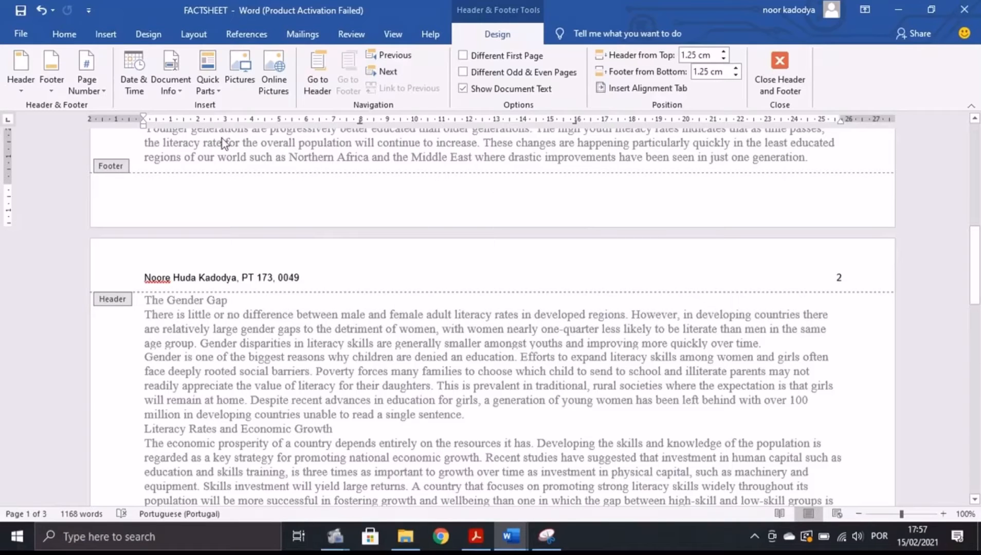
Insert a Blank (Three Columns) footer and select its right placeholder.
left_click(51, 72)
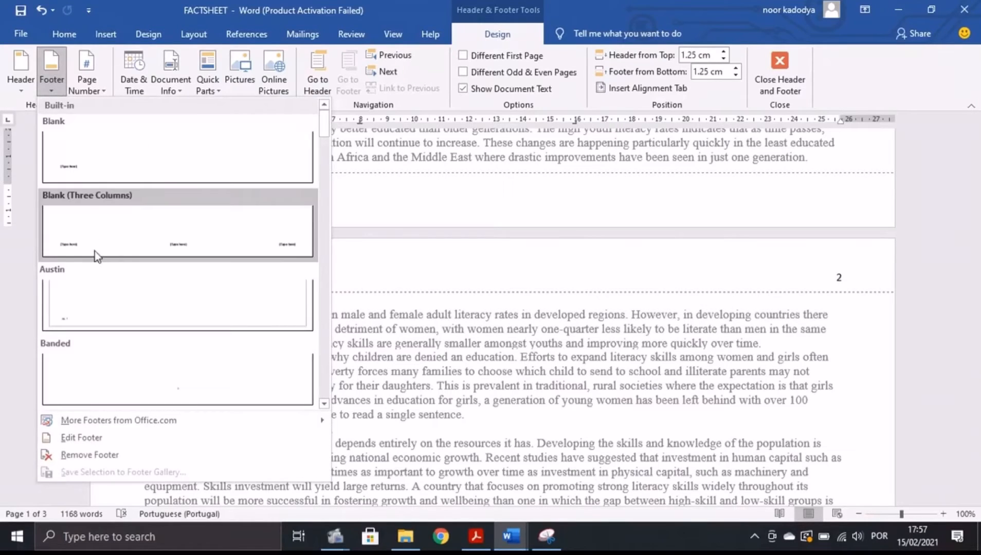
left_click(94, 251)
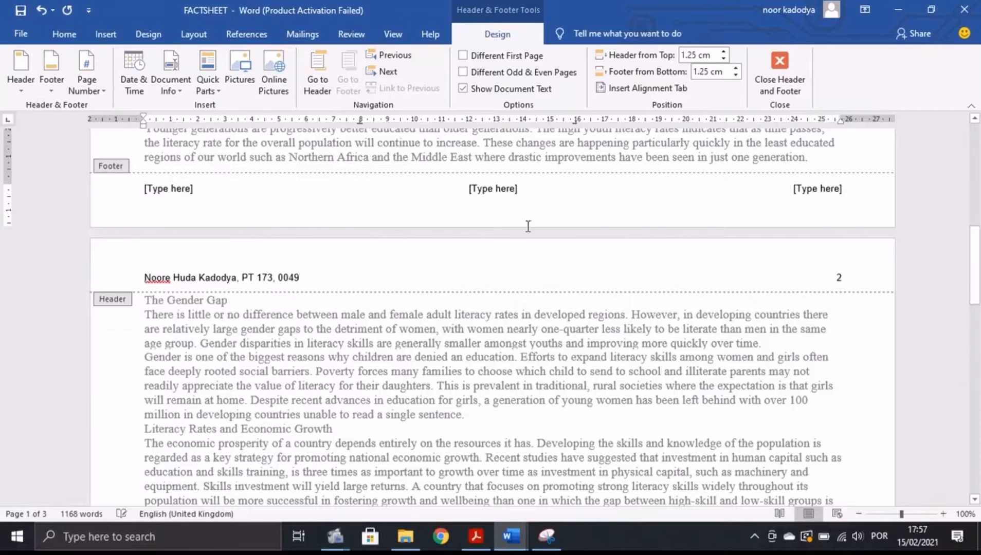
left_click(803, 191)
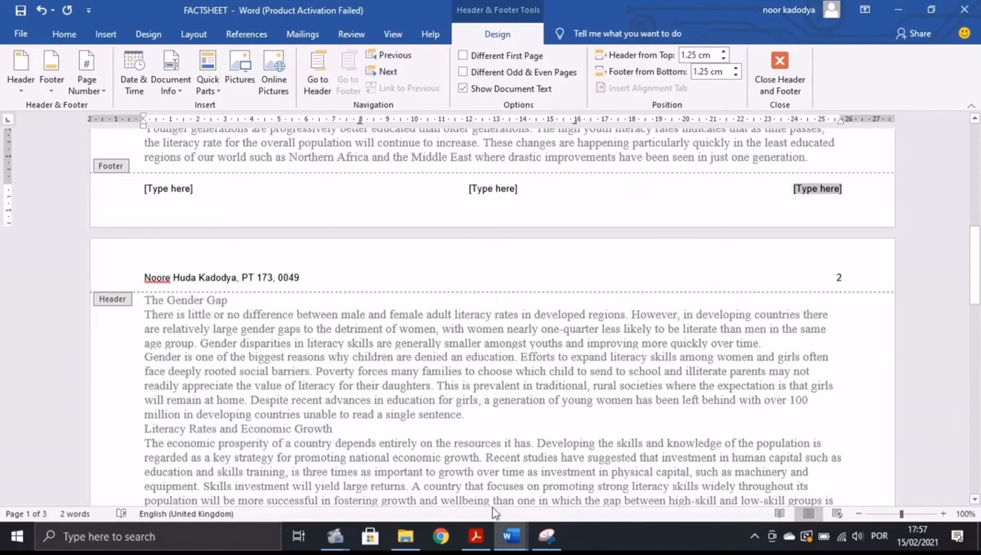
left_click(476, 536)
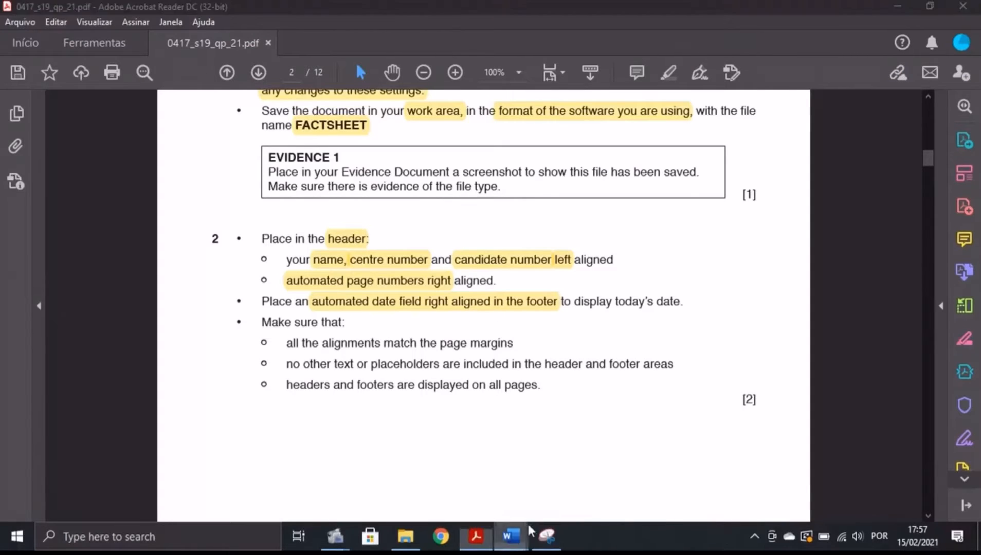
left_click(510, 536)
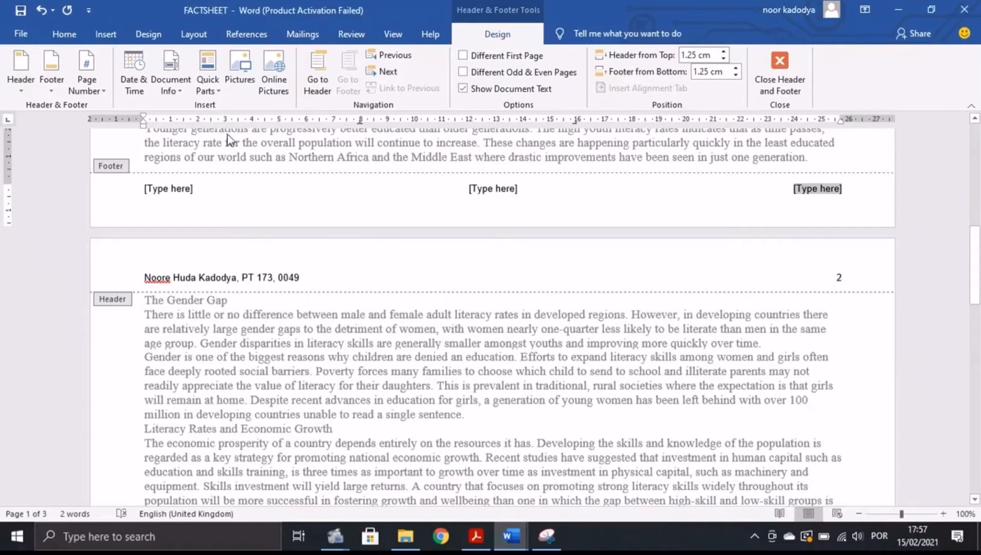
Insert the date in 15/02/2021 format in the right footer placeholder.
left_click(134, 74)
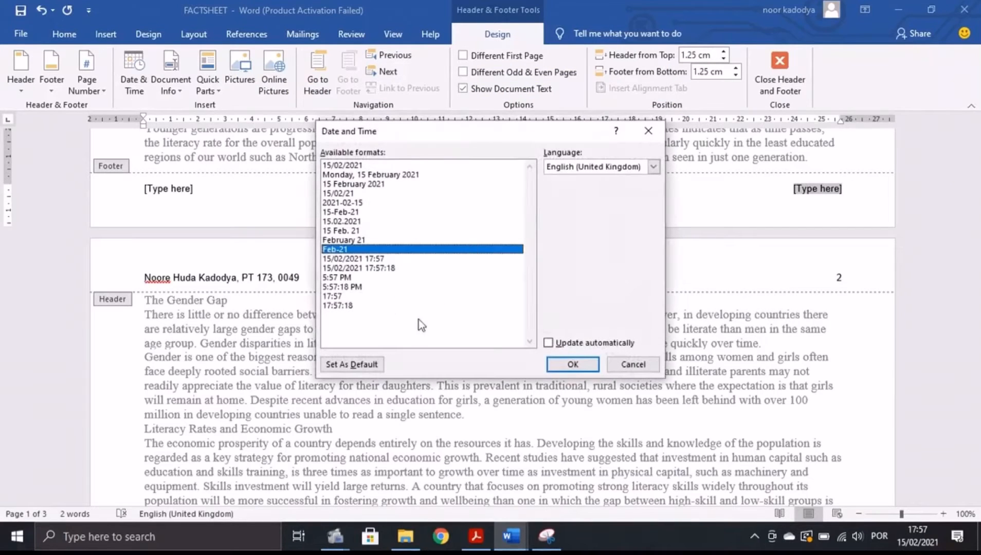
left_click(476, 536)
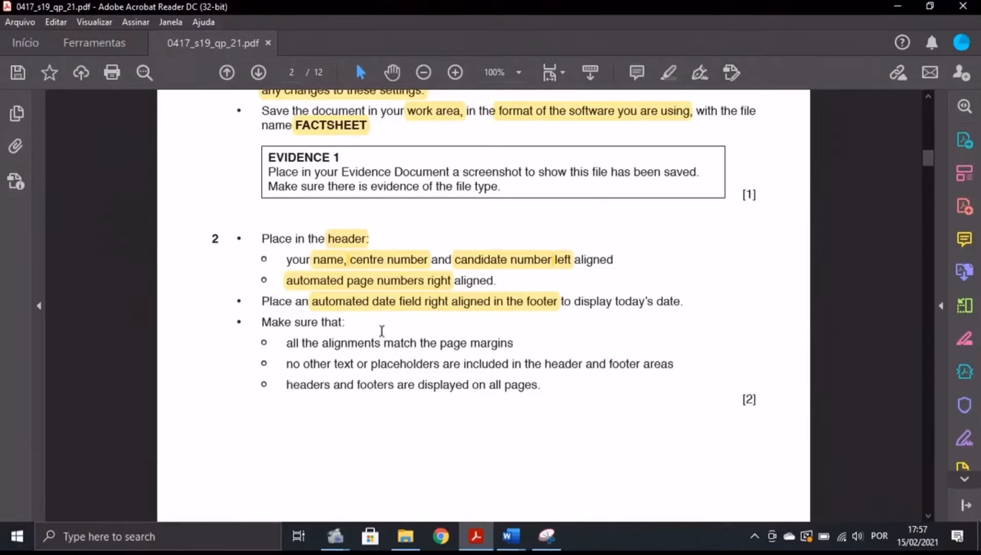
left_click(514, 535)
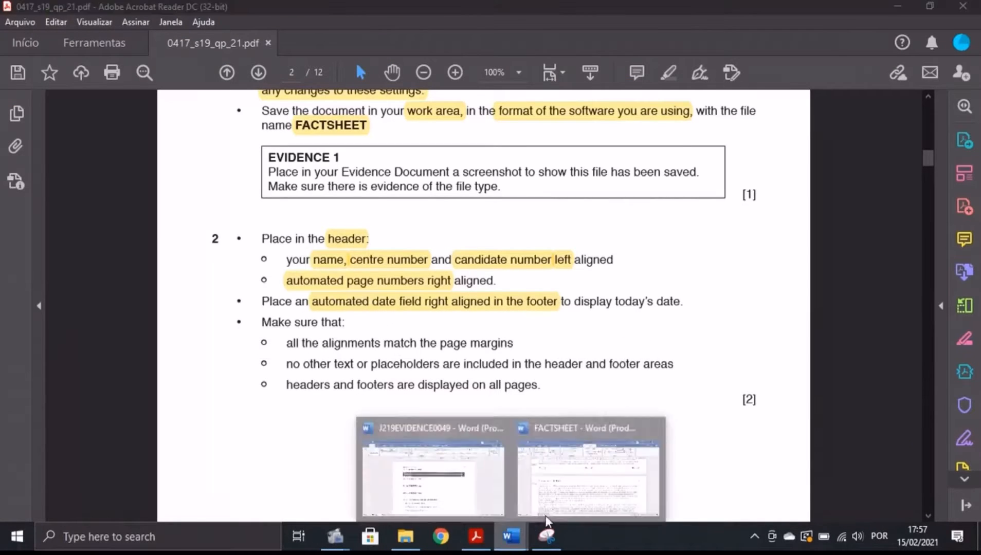
left_click(553, 508)
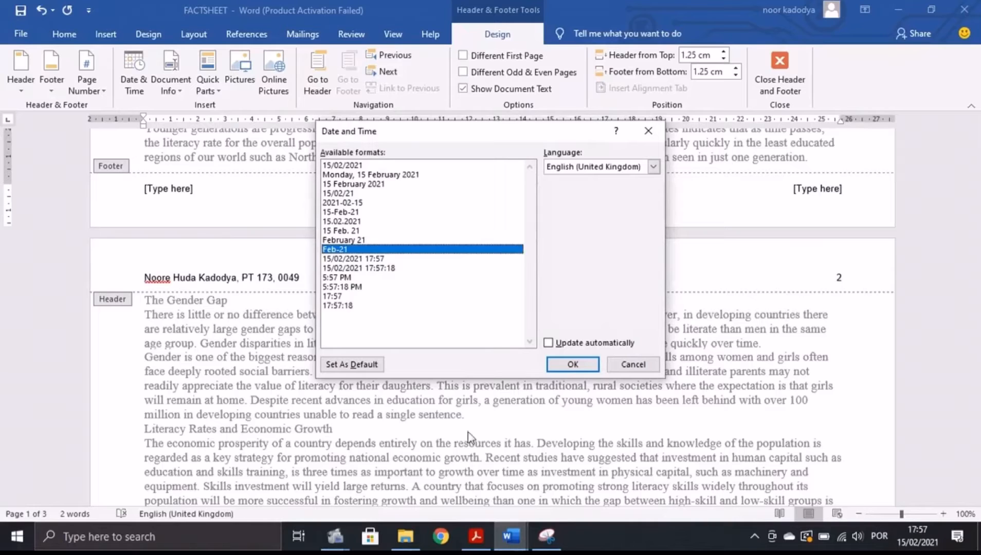
left_click(349, 166)
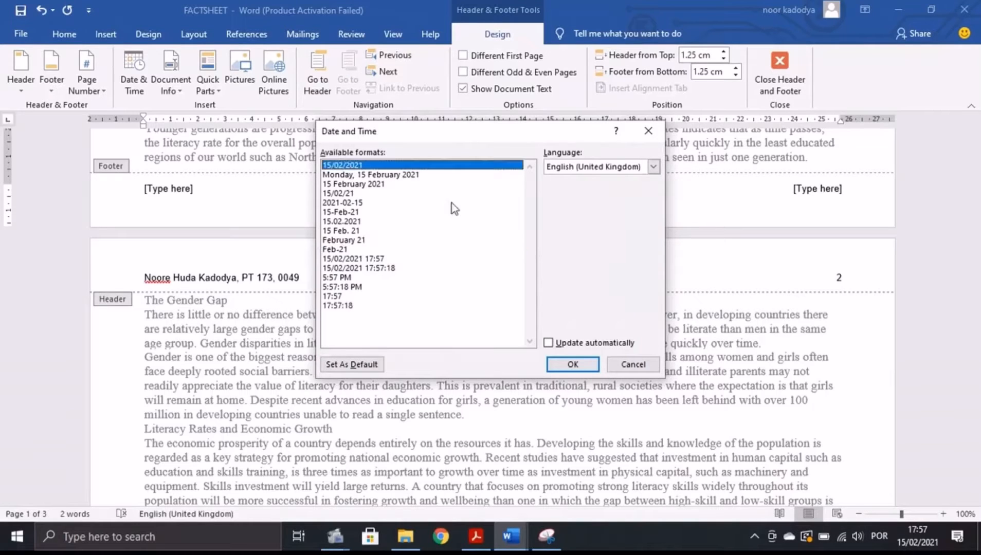
left_click(581, 371)
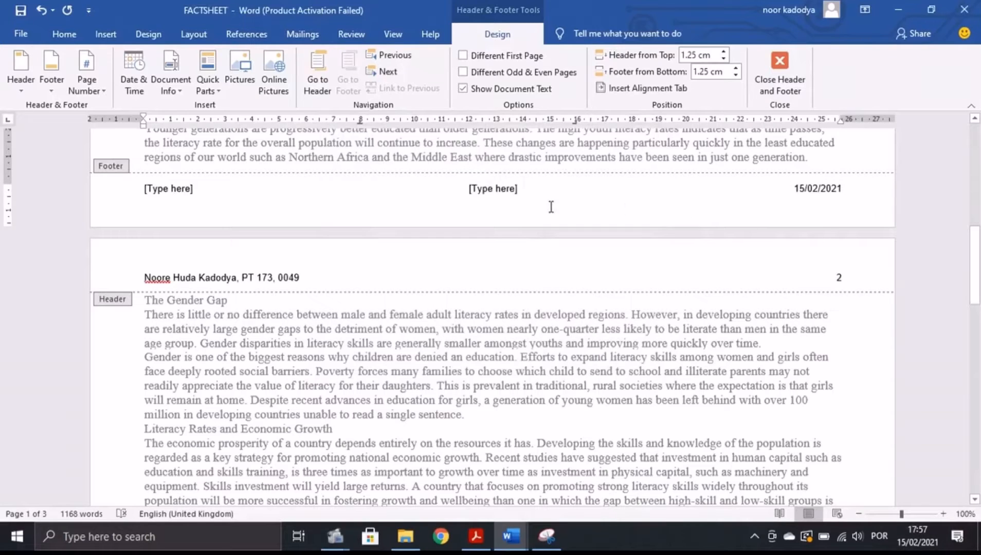
Remove the remaining footer placeholders and close header and footer editing.
left_click(484, 191)
key("BackSpace")
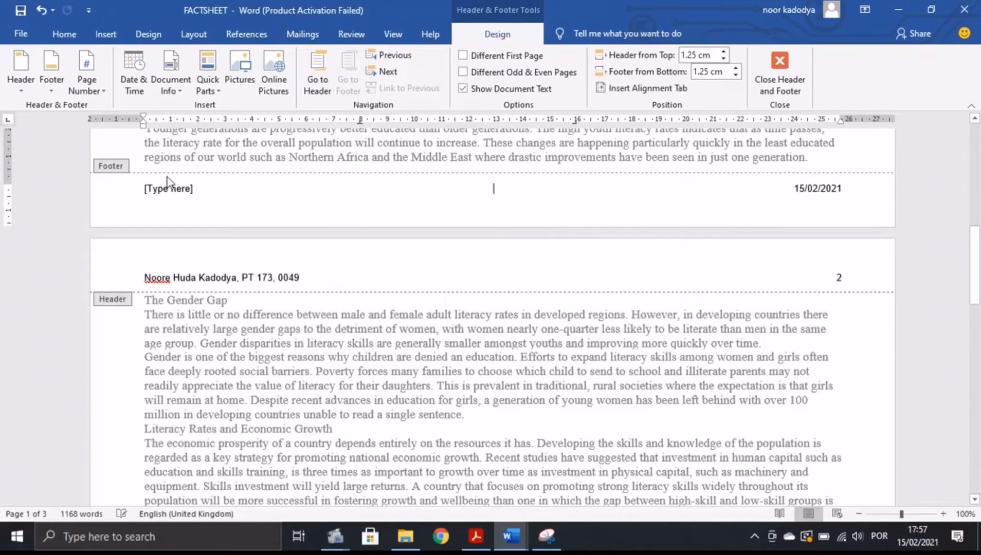
left_click(171, 189)
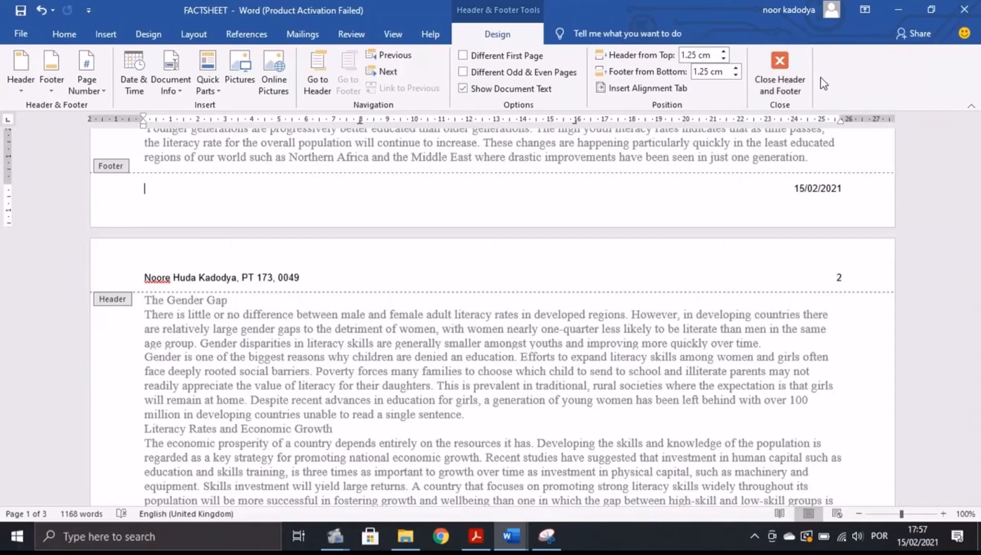
left_click(779, 77)
left_click(473, 536)
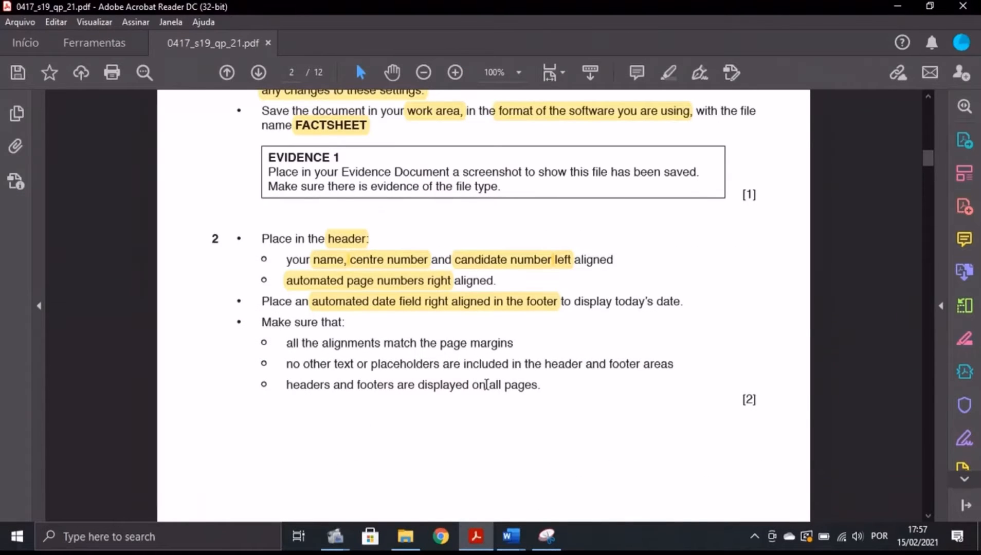
mouse_move(511, 536)
left_click(608, 473)
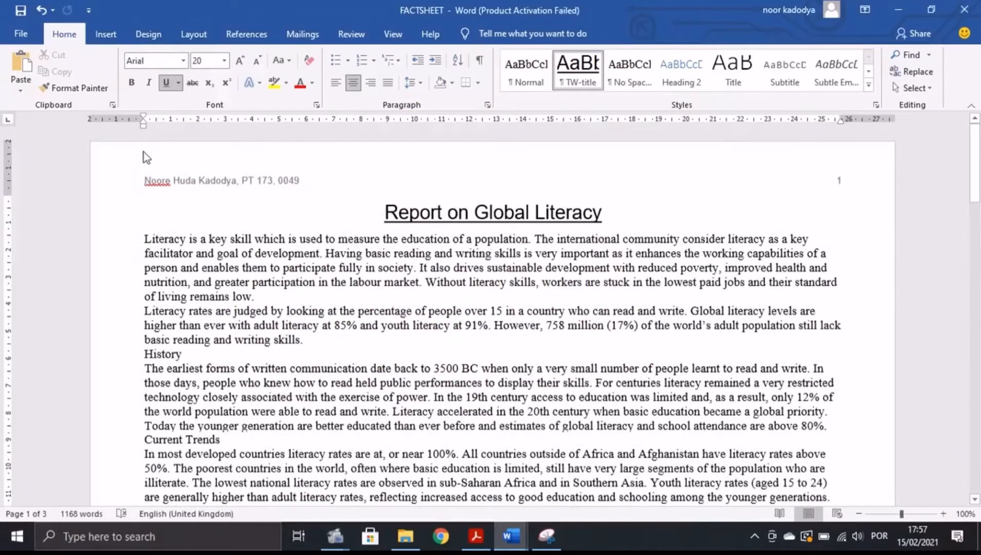
left_click_drag(143, 123, 142, 123)
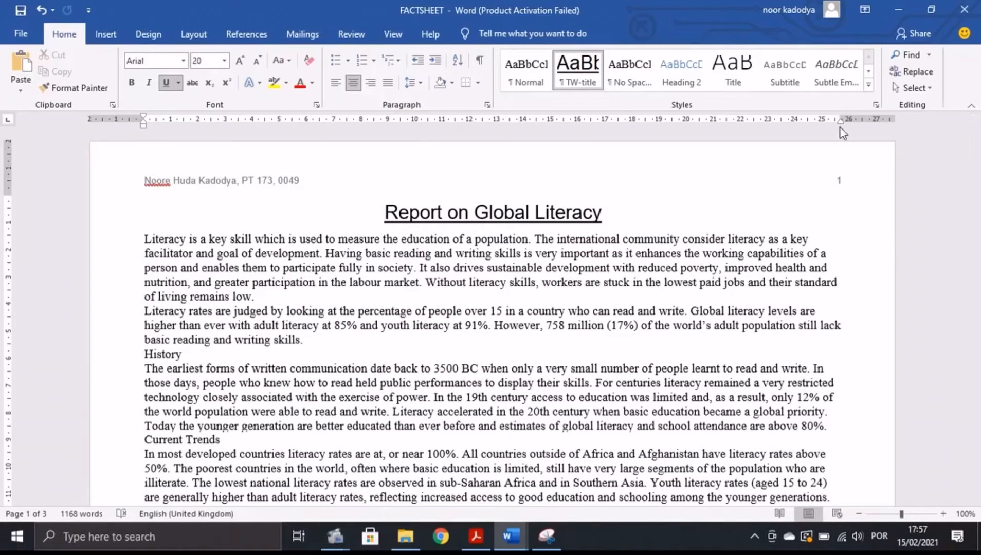
scroll(841, 173, "down", 8)
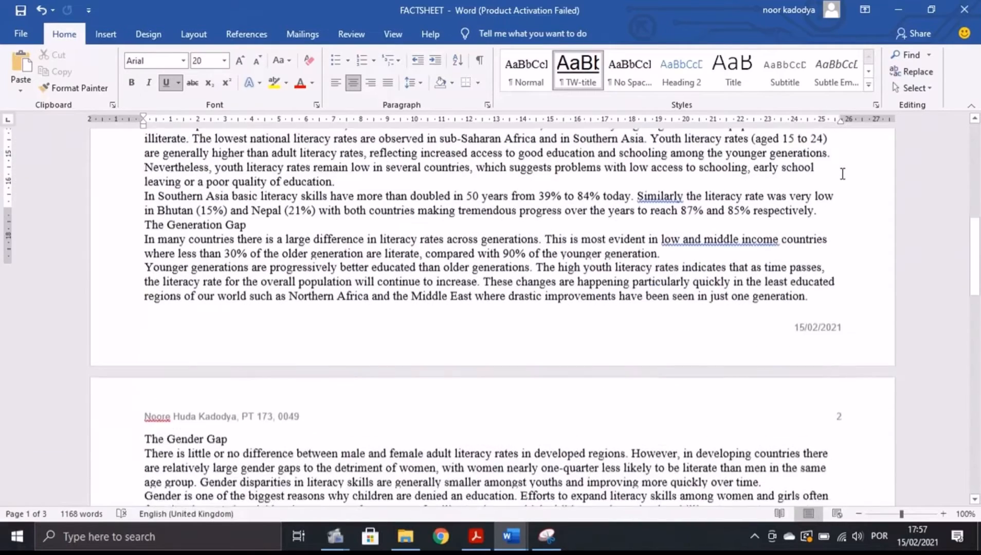
scroll(842, 173, "down", 3)
left_click_drag(840, 123, 840, 123)
left_click(483, 531)
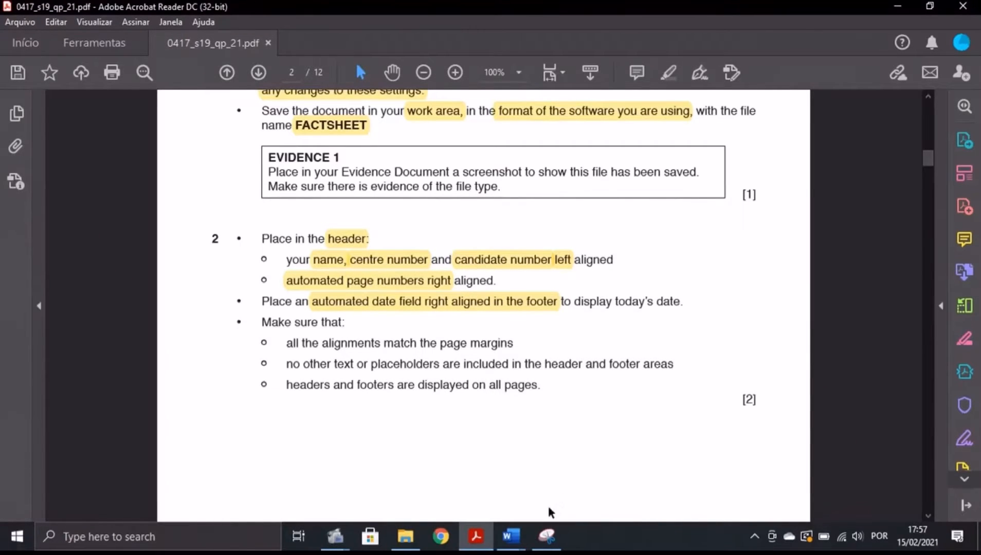
left_click(510, 536)
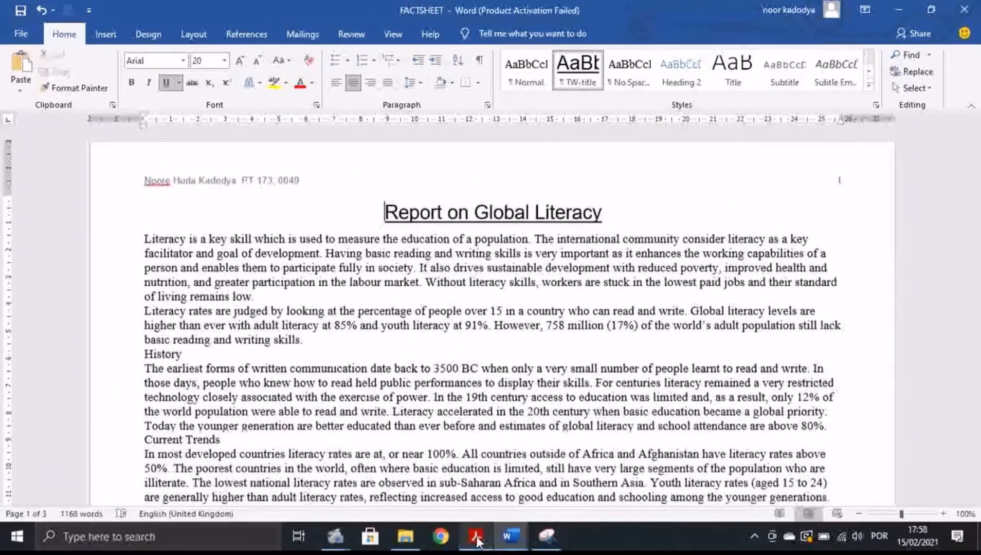
left_click(478, 540)
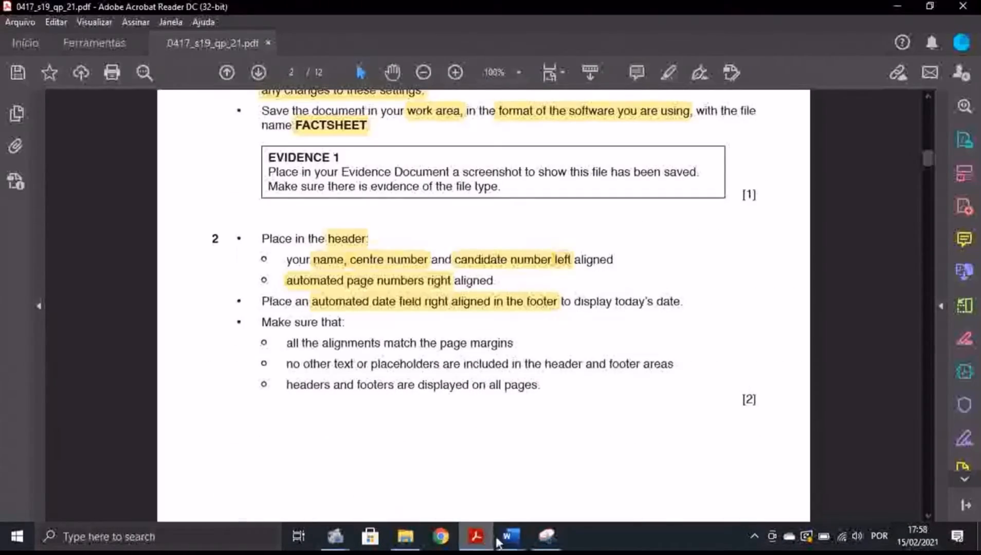
mouse_move(510, 536)
left_click(591, 463)
scroll(716, 419, "down", 15)
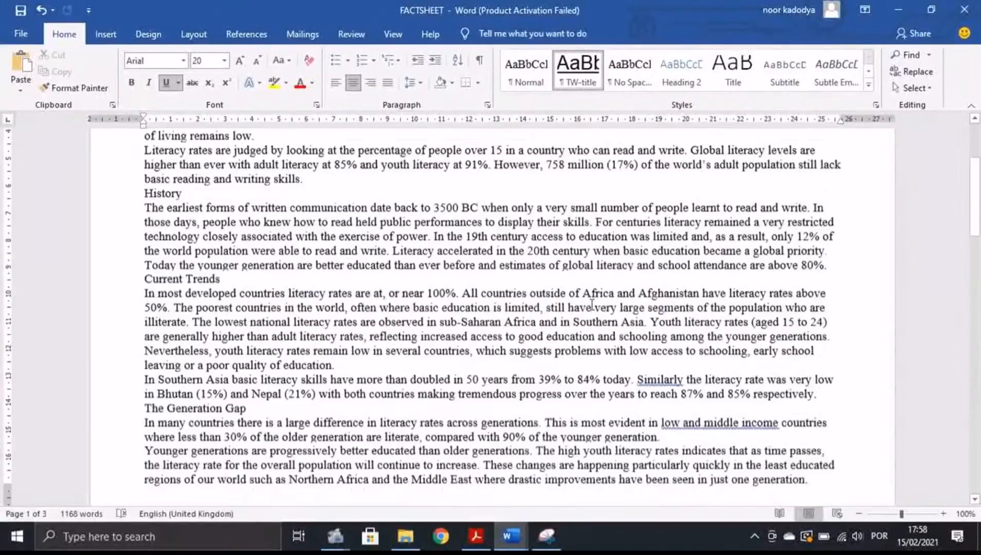
scroll(802, 277, "down", 15)
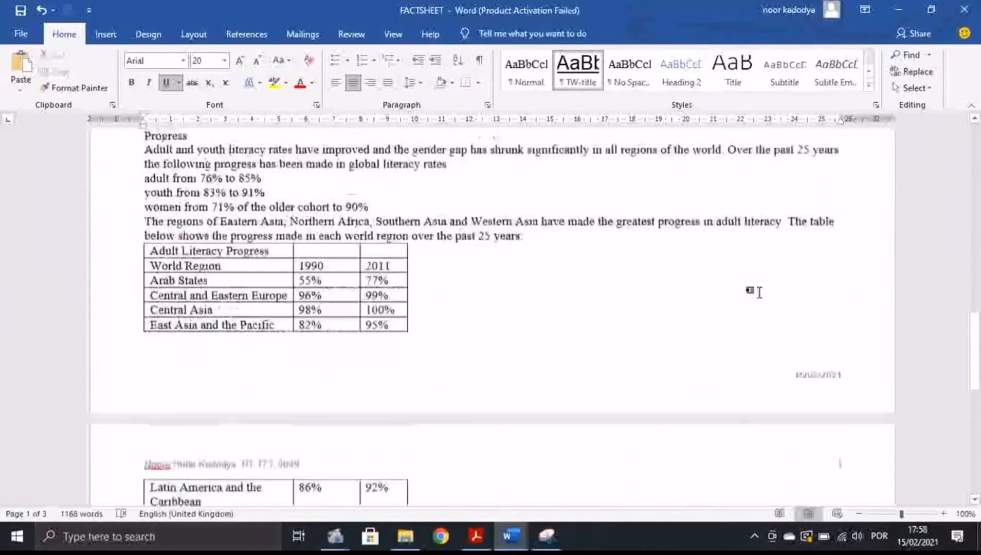
scroll(157, 256, "down", 2)
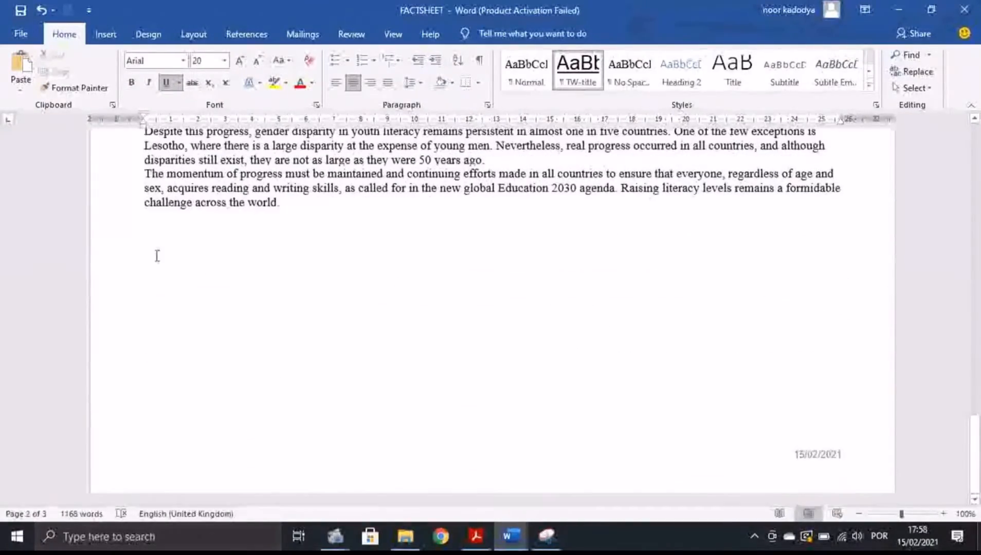
scroll(795, 272, "up", 20)
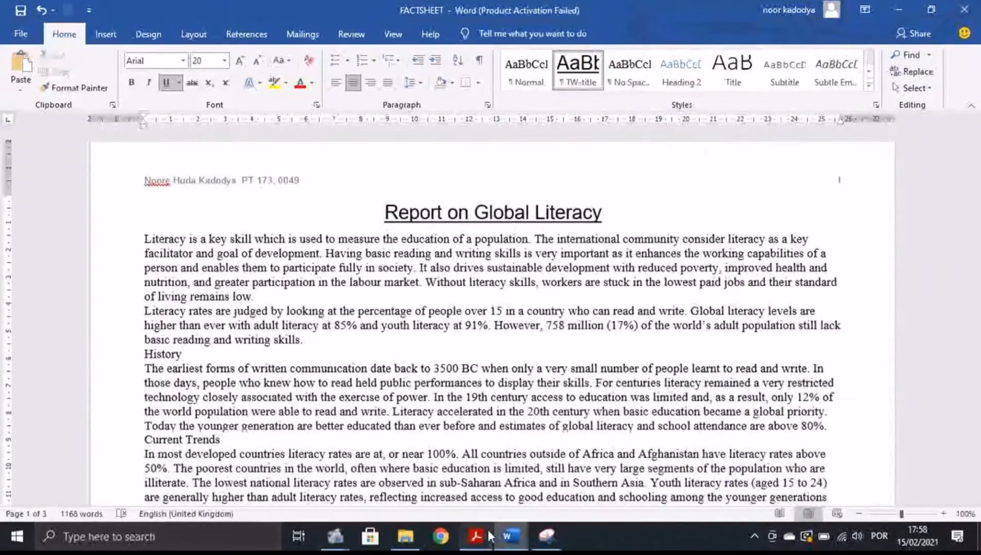
left_click(477, 536)
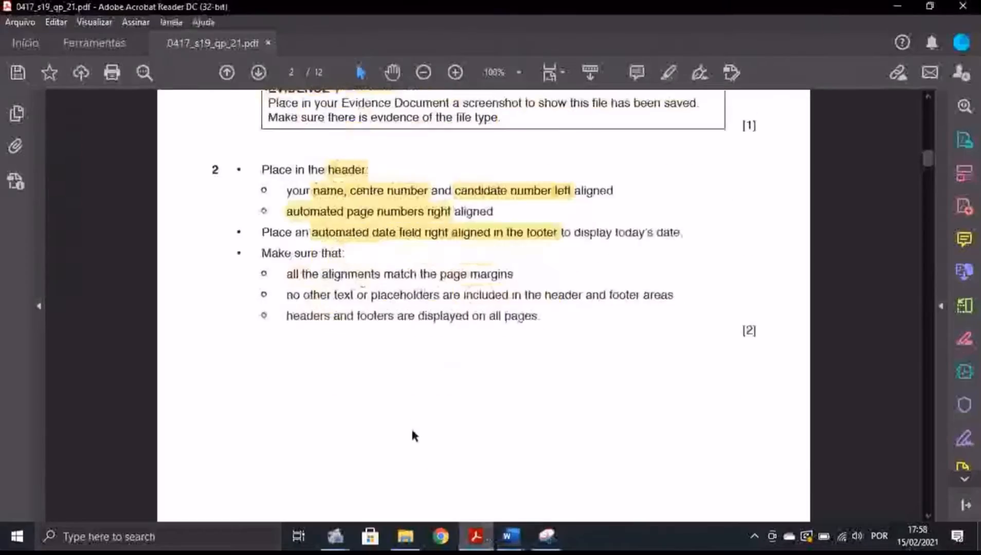
Scroll to question 3's house style table and highlight the TW-subtitle style name.
scroll(401, 360, "down", 5)
scroll(391, 293, "down", 5)
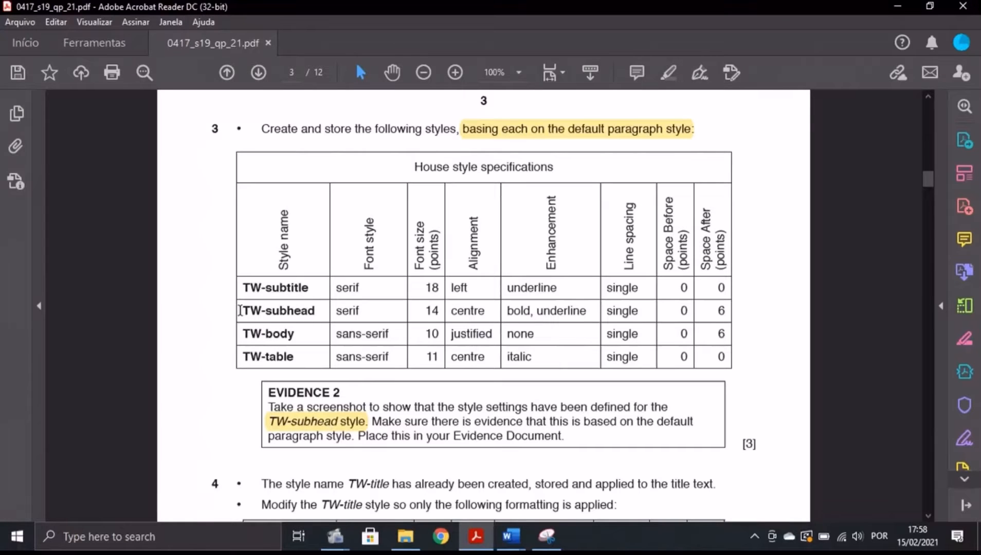
left_click_drag(240, 310, 726, 316)
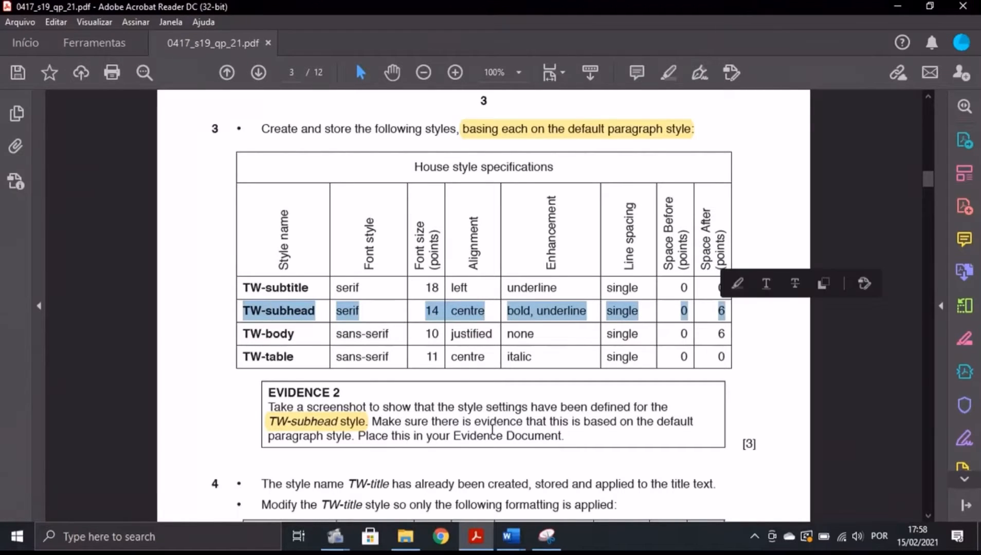
left_click(572, 424)
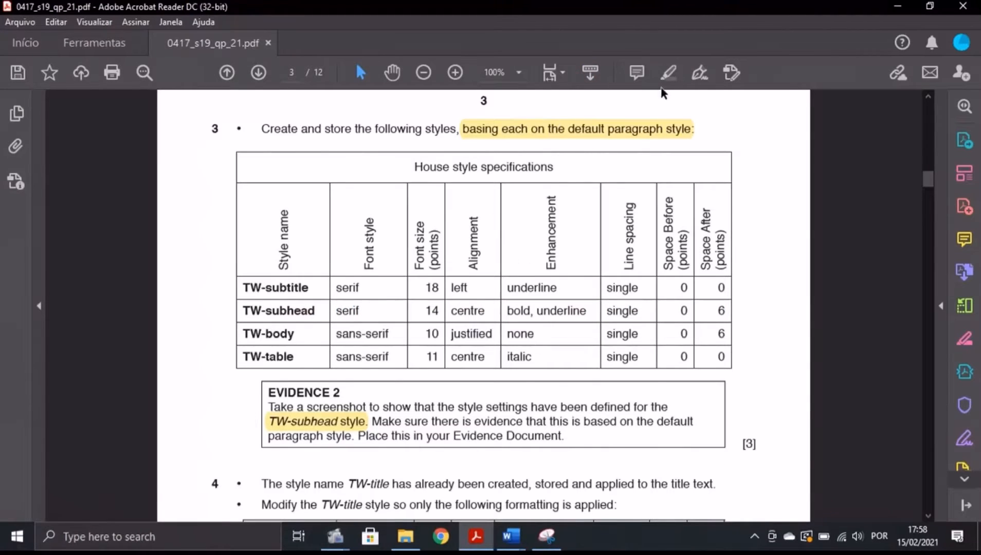
left_click(668, 72)
left_click_drag(249, 287, 309, 287)
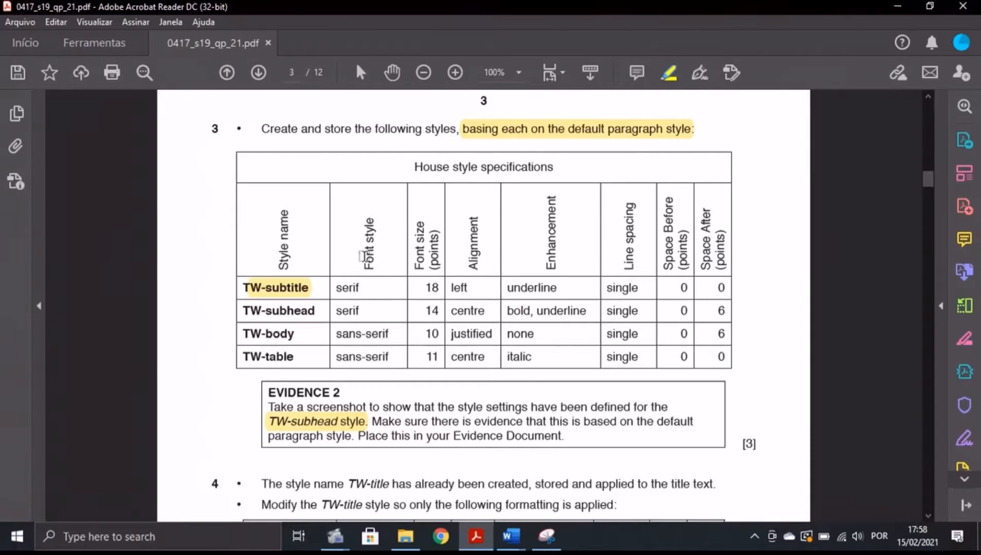
key("alt+Tab")
Add a full stop after the final word 'world' and start a new empty paragraph.
scroll(559, 274, "down", 20)
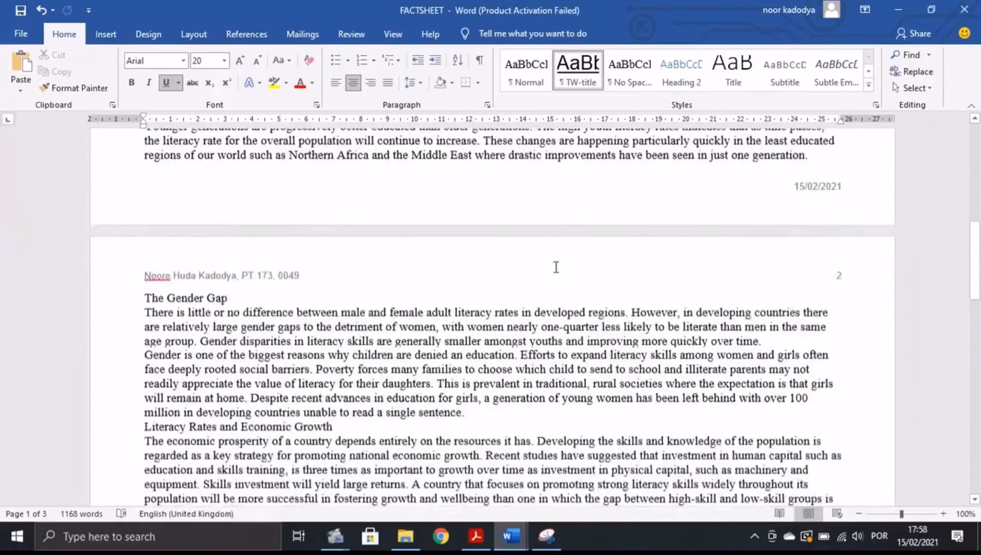
scroll(555, 269, "down", 12)
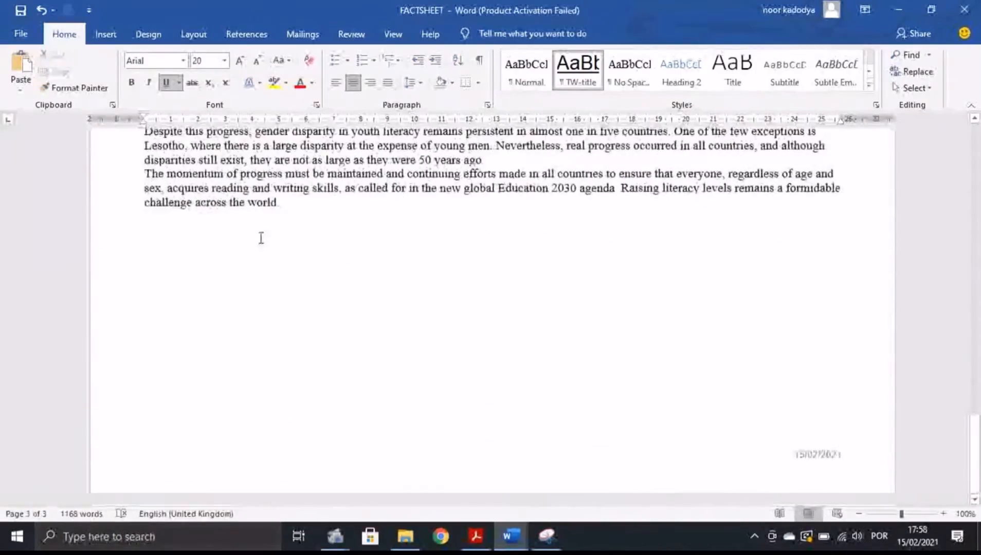
left_click(267, 234)
type(".")
key("Return")
key("Return")
key("Return")
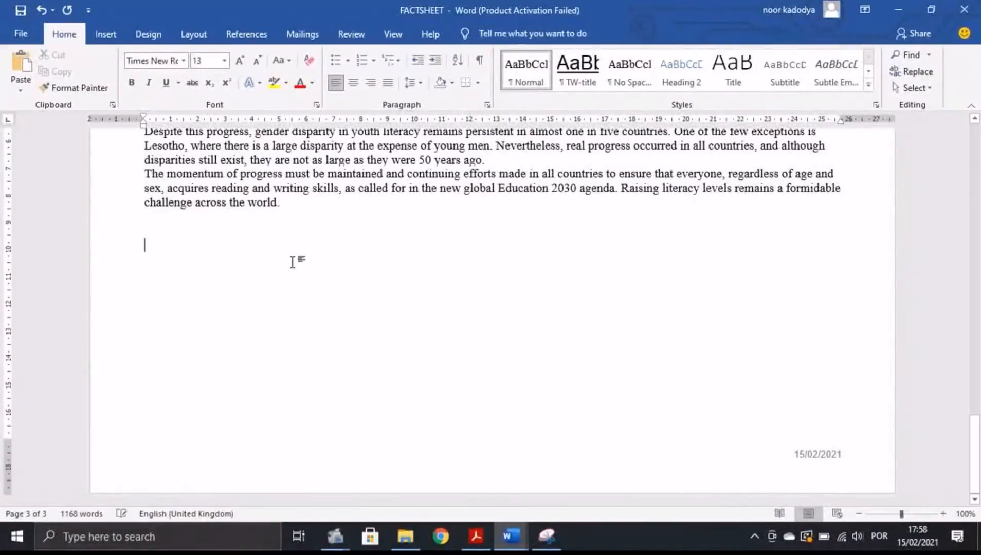
scroll(354, 247, "up", 15)
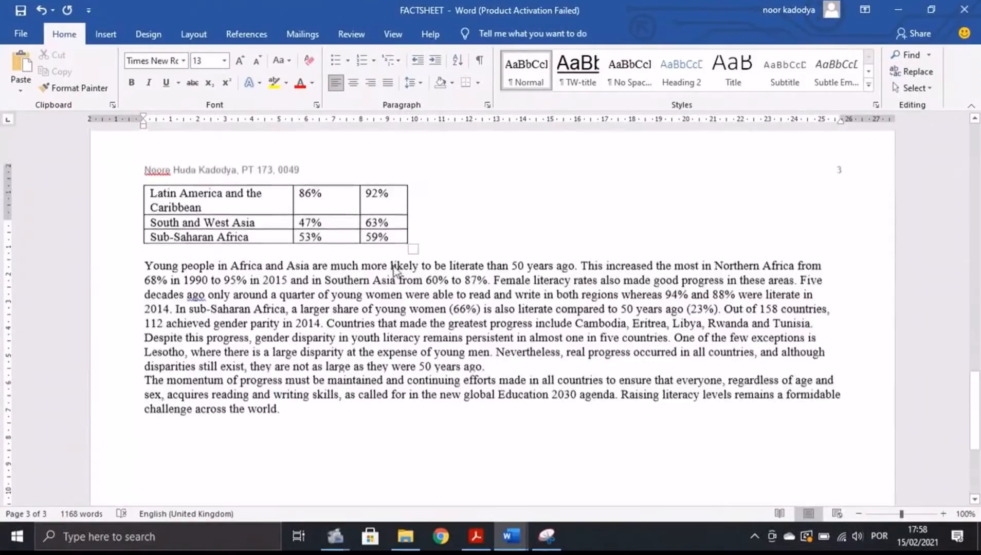
scroll(374, 284, "down", 15)
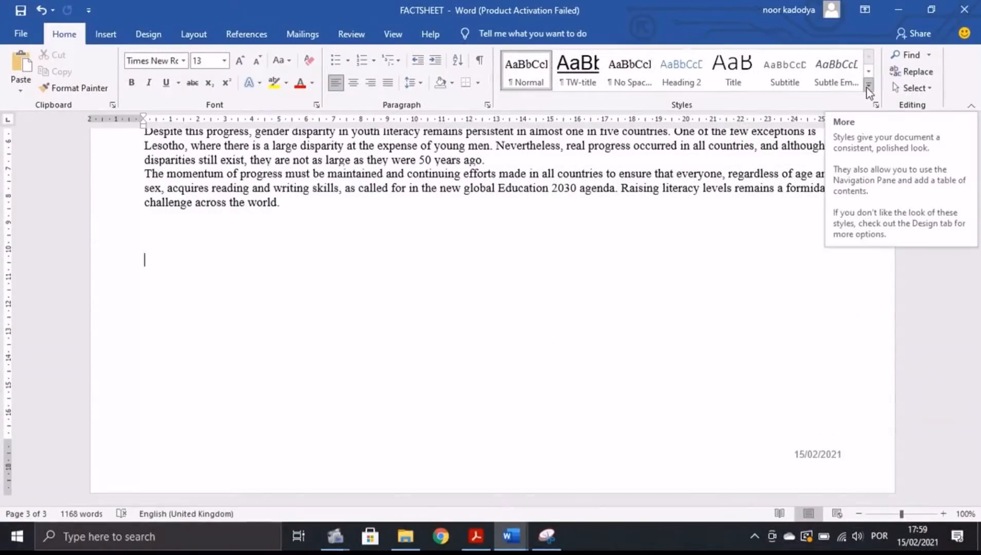
Create a new style named TW-subtitle and open its full formatting settings.
left_click(868, 86)
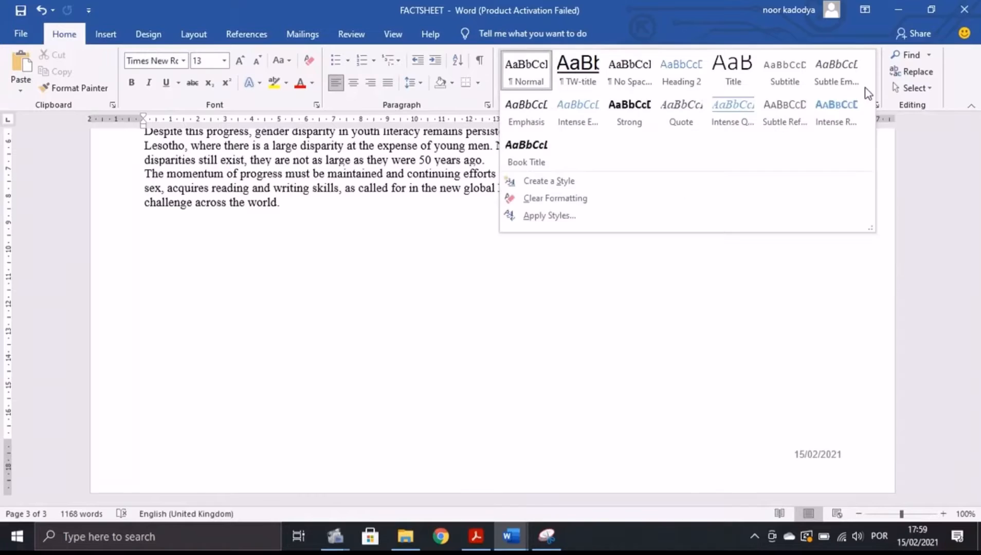
left_click(574, 182)
key("BackSpace")
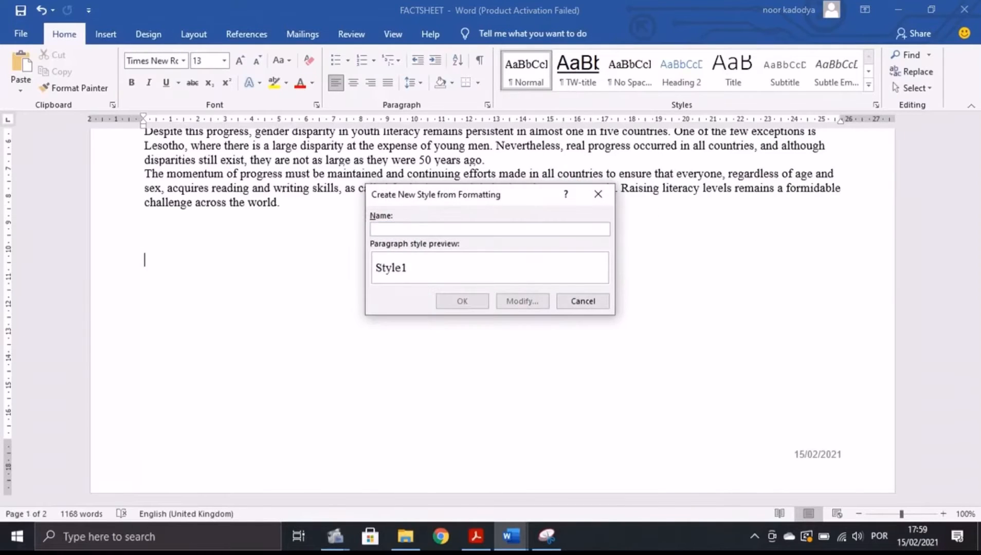
type("TW-subtitle")
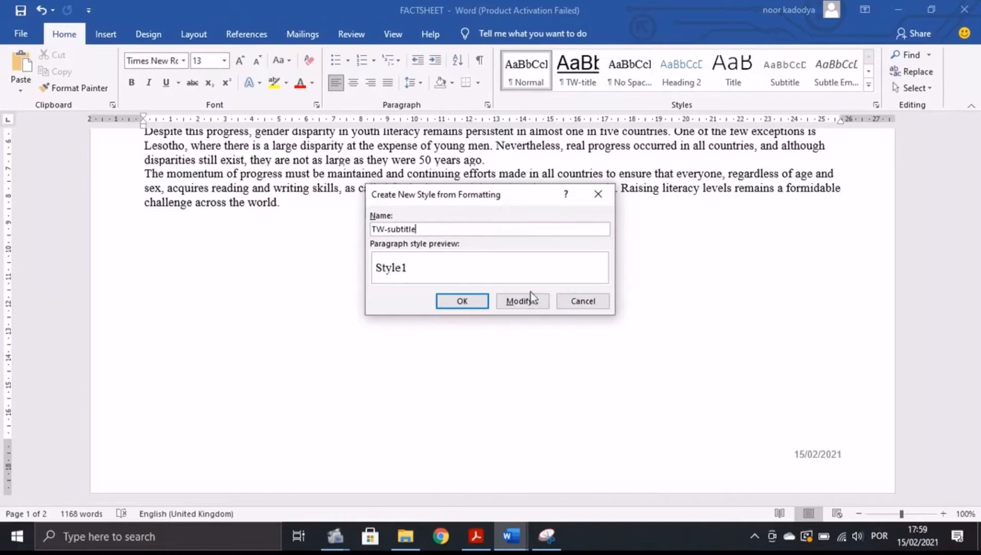
left_click(530, 302)
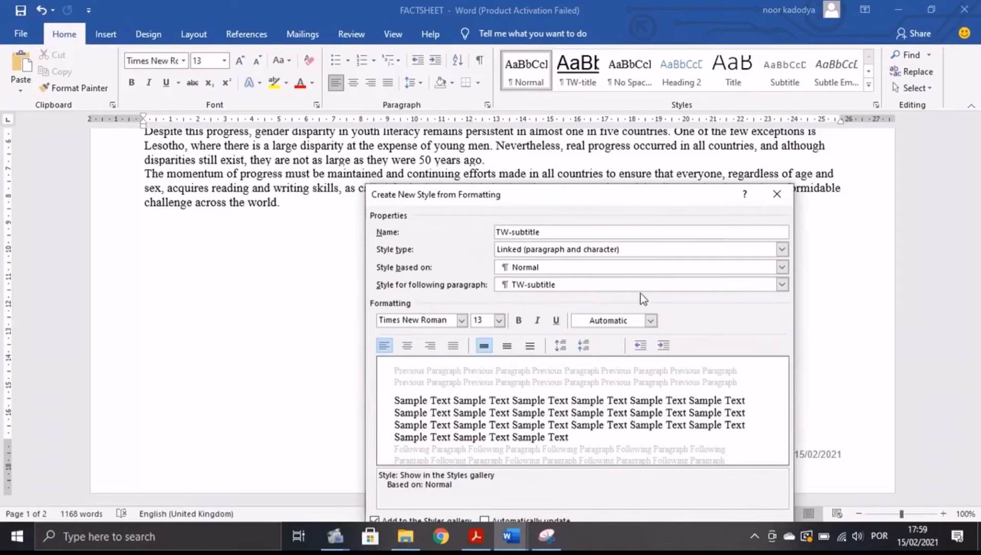
Check the TW-subtitle specification, highlighting its serif font as done in the exam paper.
left_click_drag(517, 195, 517, 170)
left_click_drag(517, 170, 508, 149)
left_click(475, 537)
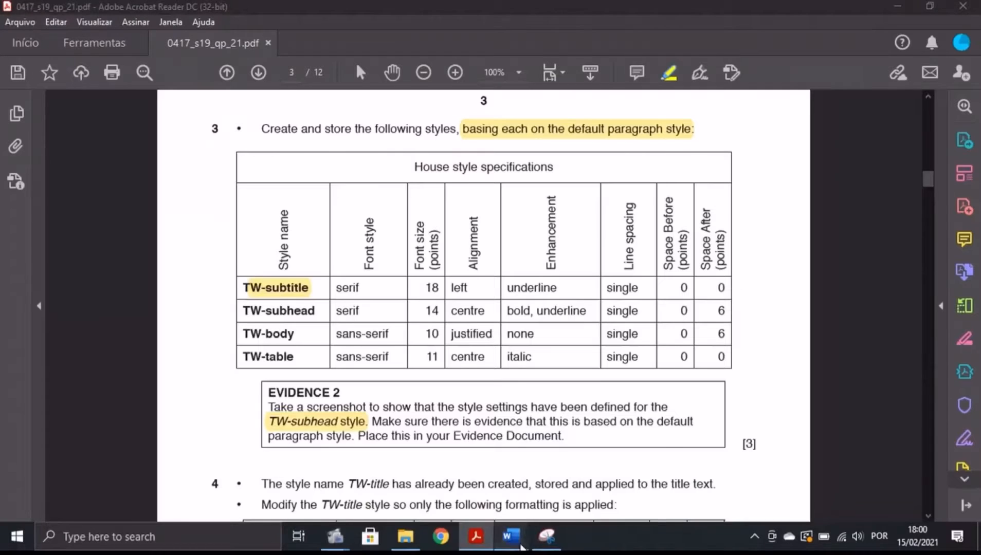
mouse_move(518, 542)
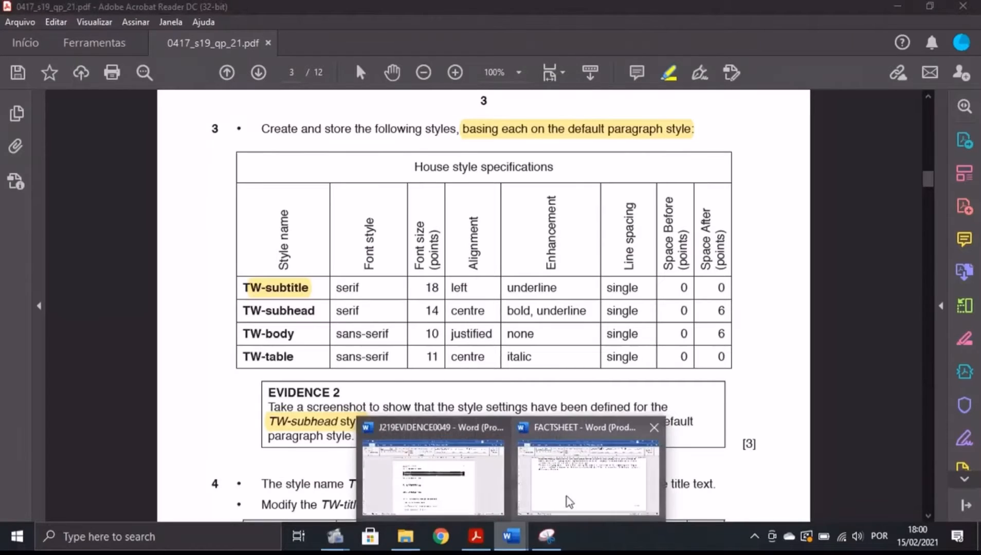
left_click(588, 478)
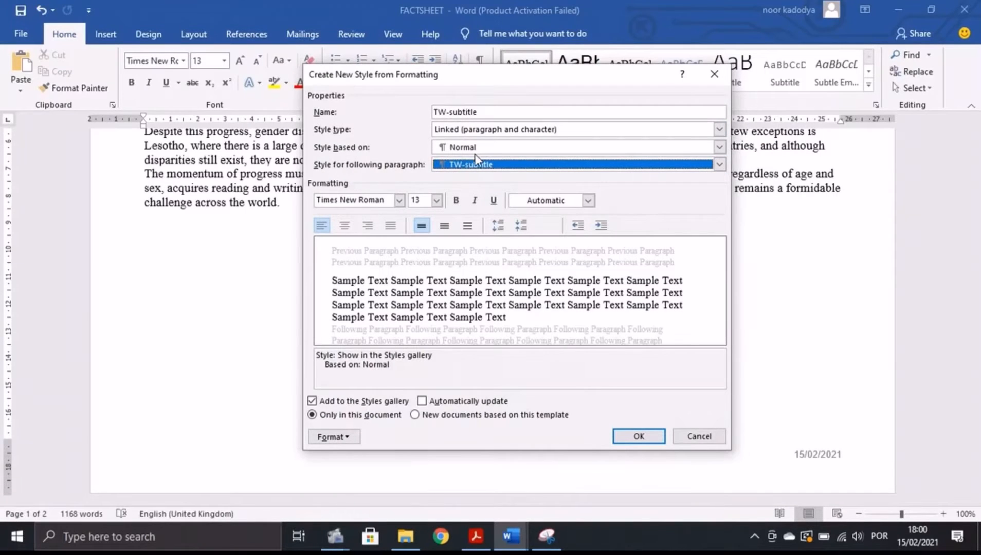
left_click(475, 536)
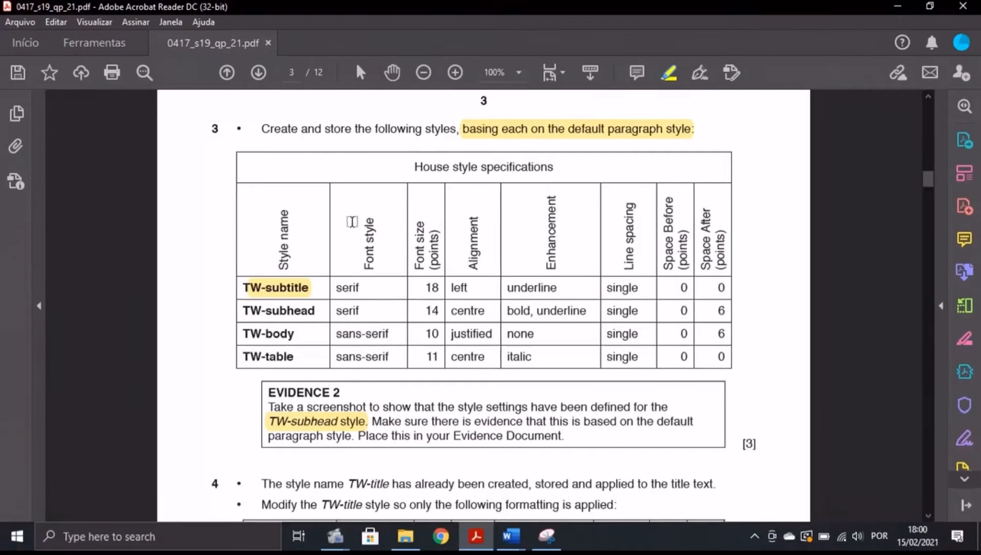
left_click(510, 536)
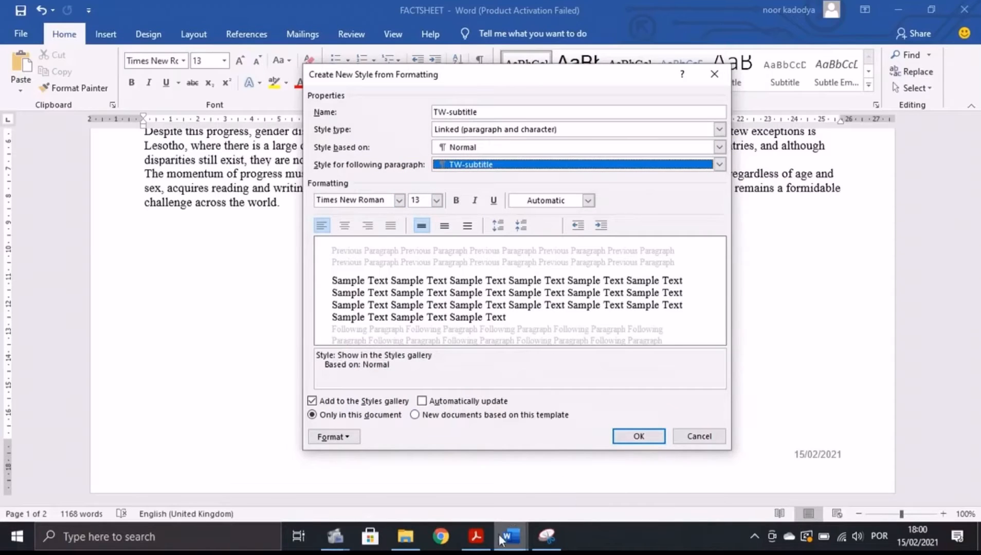
left_click(475, 536)
left_click_drag(336, 287, 361, 288)
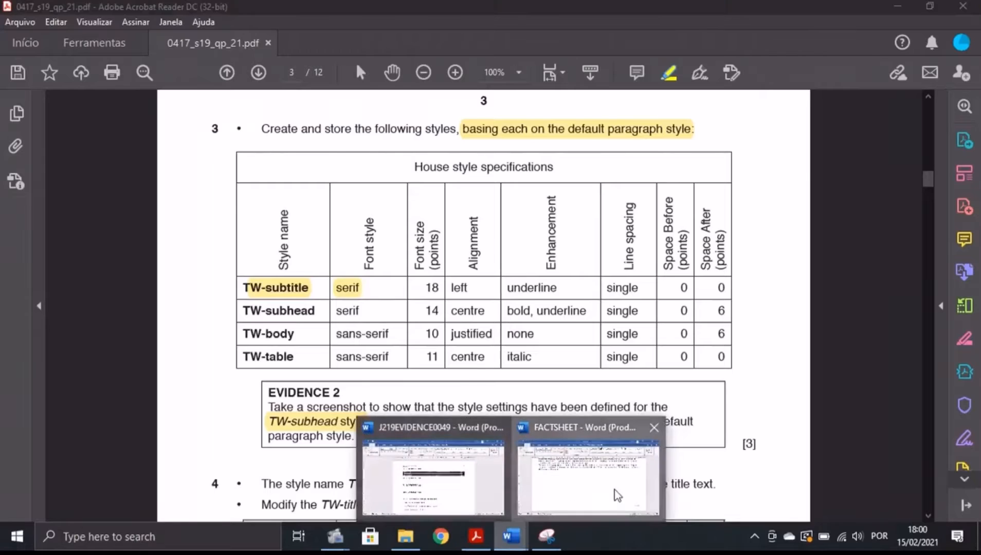
left_click(432, 476)
Set the TW-subtitle font size to 18 pt and mark it done in the specification.
left_click(436, 200)
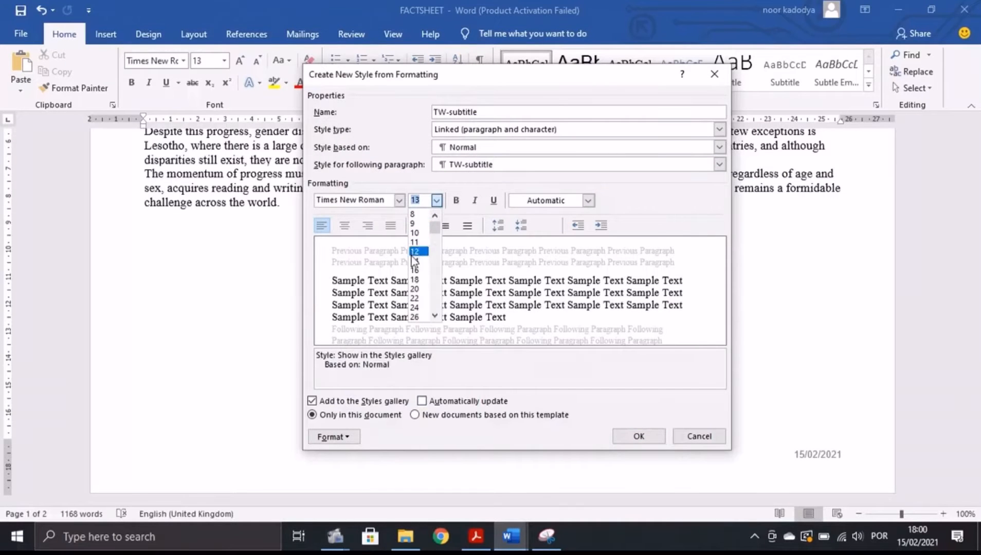
key("Escape")
key("alt+Tab")
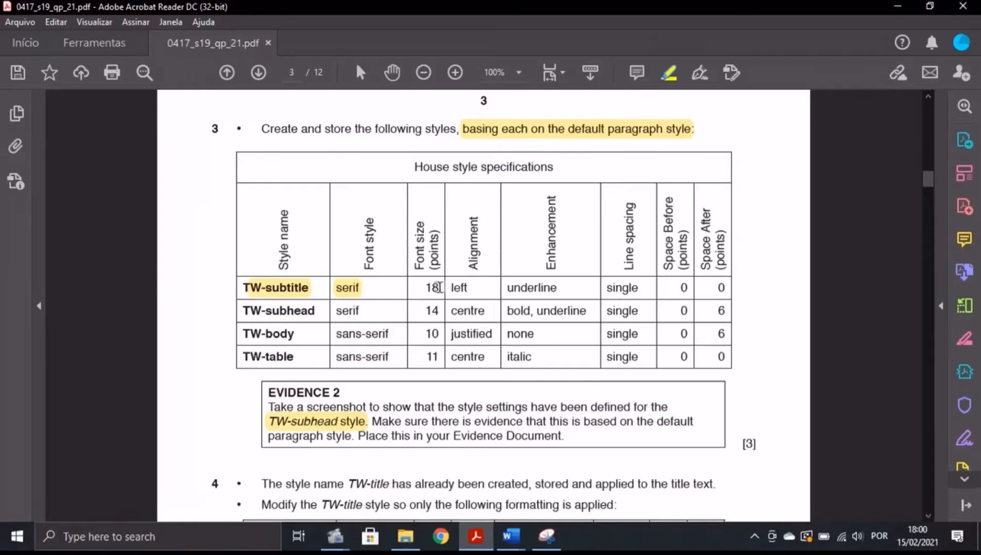
left_click_drag(426, 287, 441, 288)
mouse_move(511, 536)
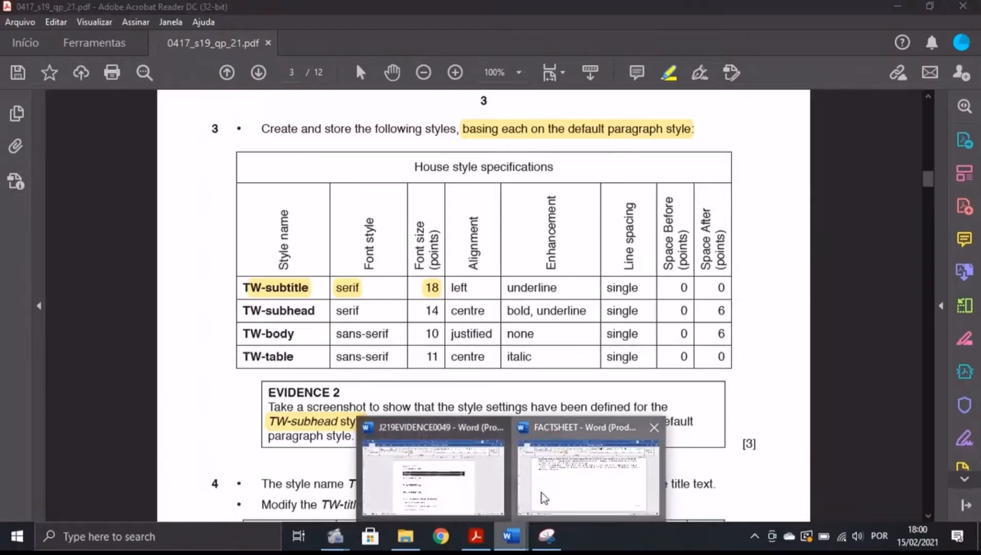
left_click(542, 494)
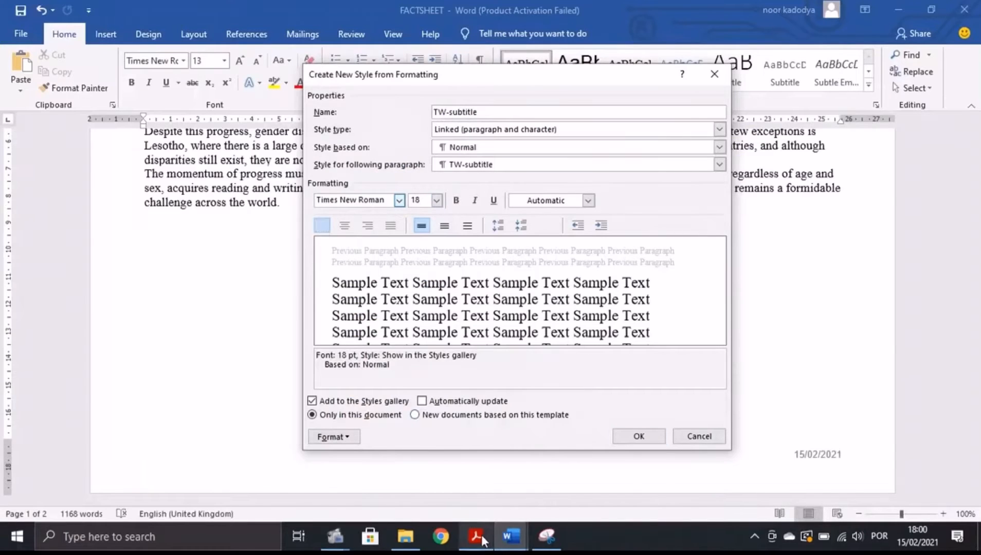
Make the TW-subtitle style underlined.
left_click(481, 535)
left_click(519, 541)
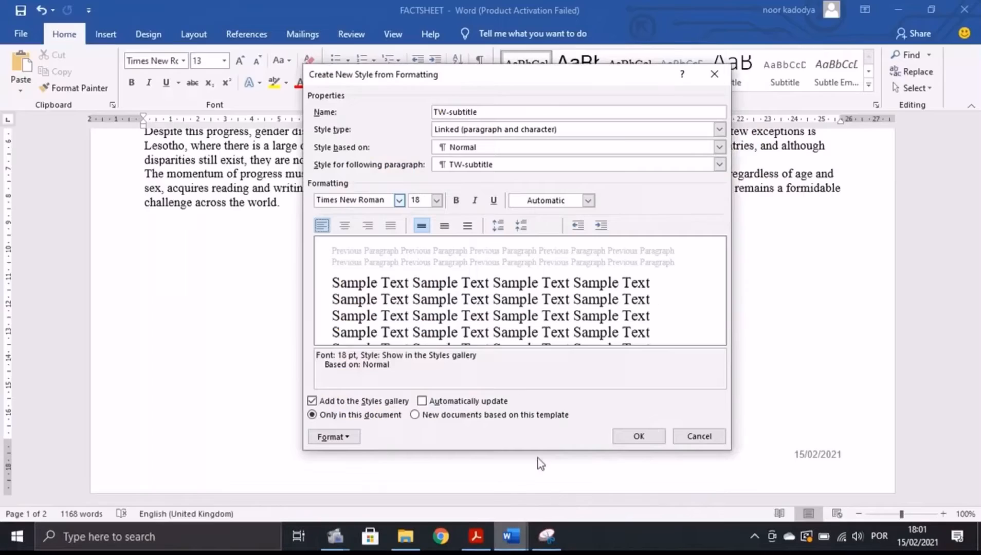
left_click(492, 201)
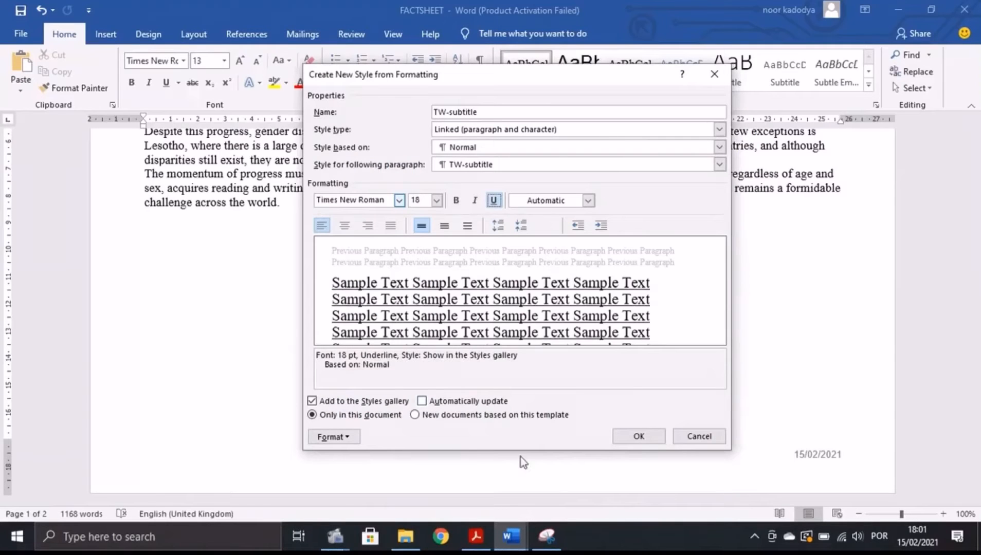
left_click(477, 534)
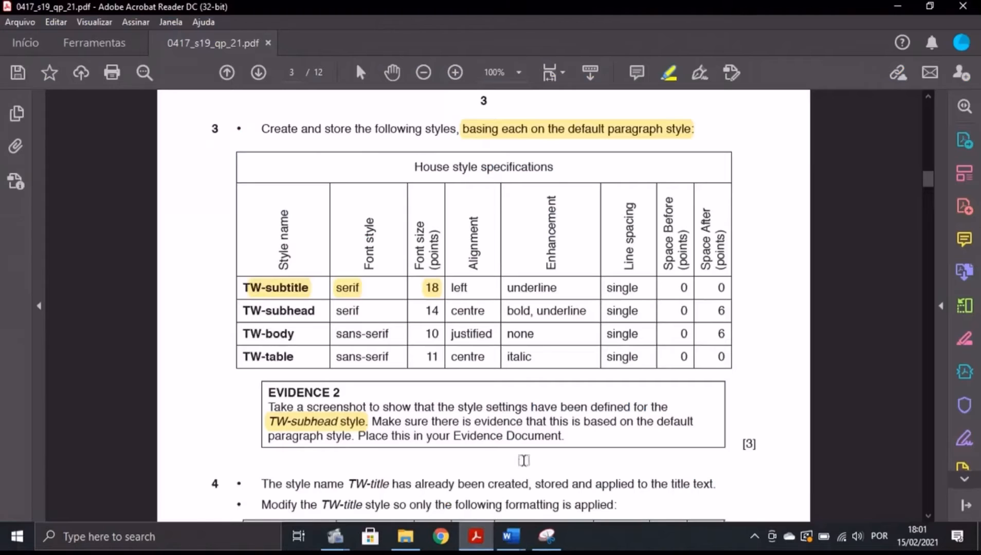
left_click(510, 536)
left_click(395, 434)
Confirm left alignment, 0 pt spacing and single line spacing, then save the TW-subtitle style.
left_click(329, 436)
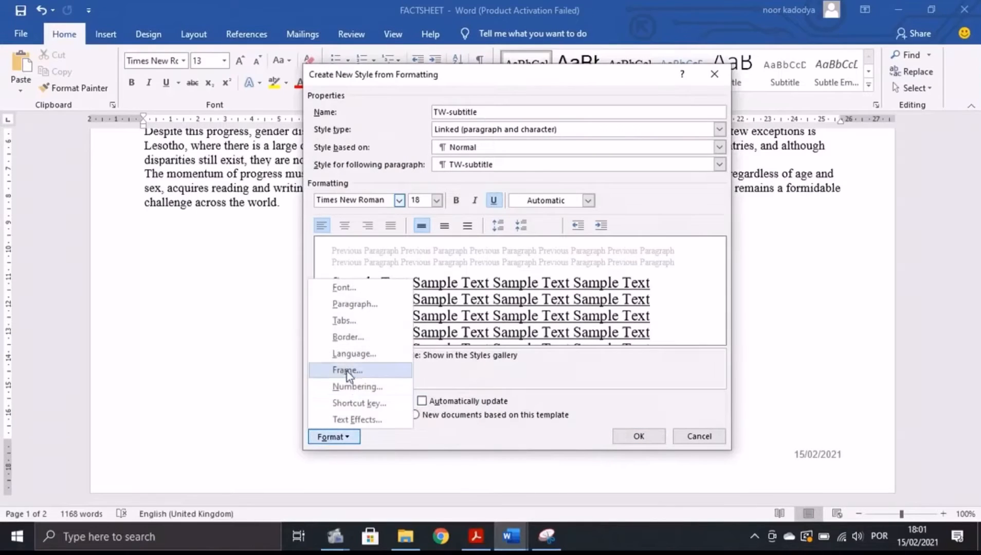
left_click(349, 302)
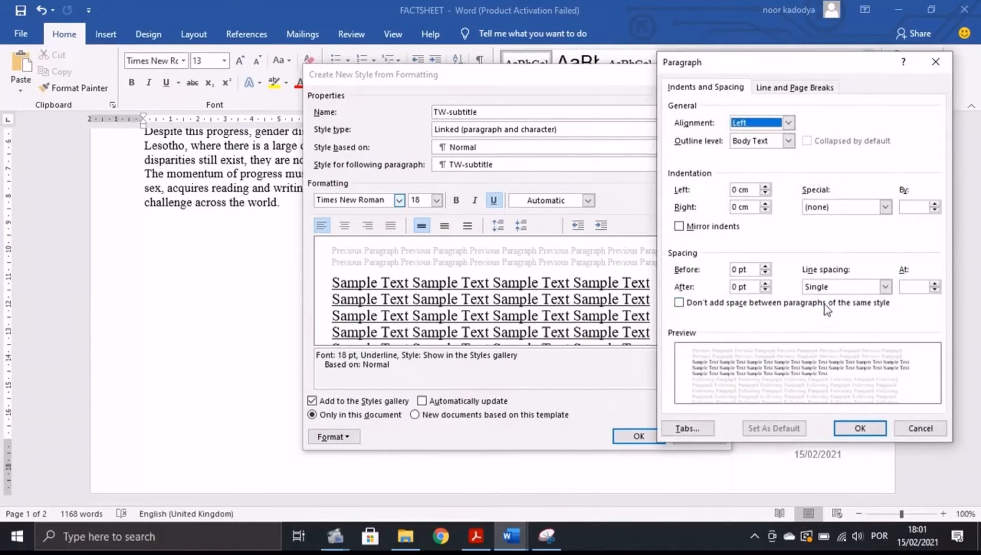
left_click(475, 536)
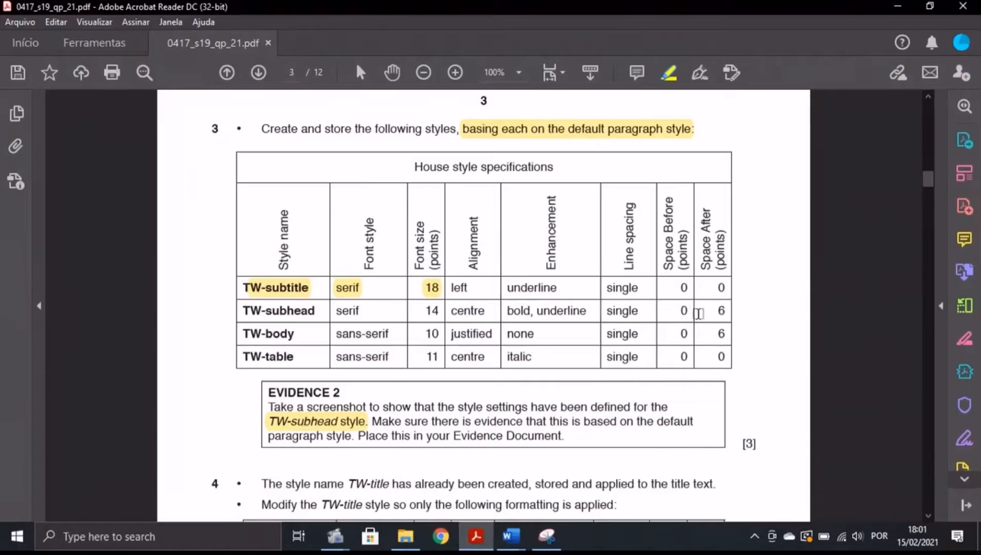
mouse_move(511, 536)
left_click(653, 489)
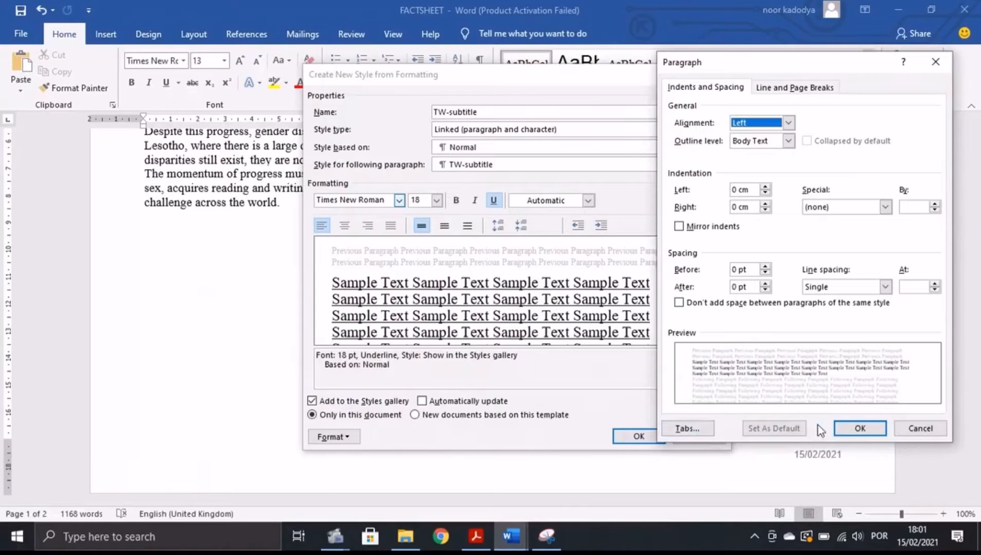
left_click(868, 429)
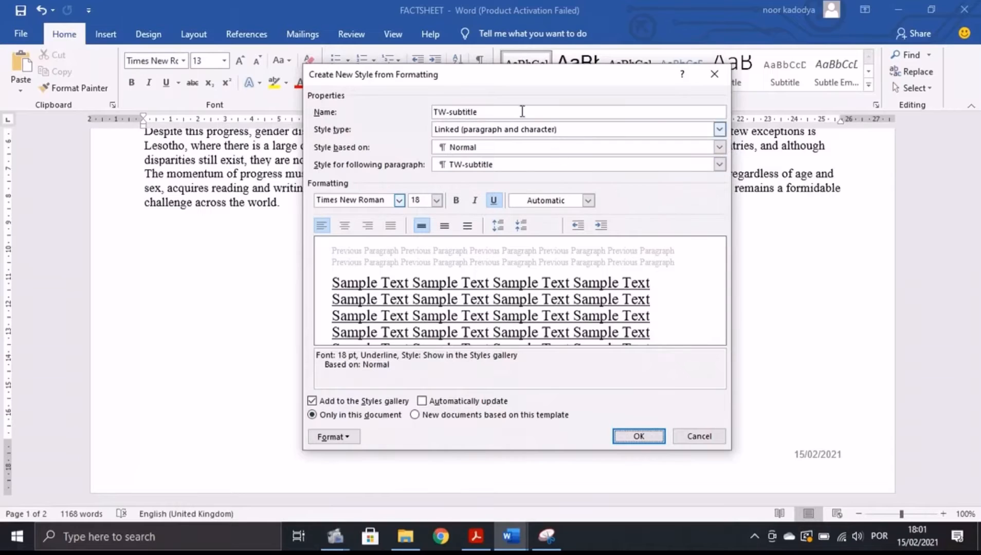
left_click(643, 435)
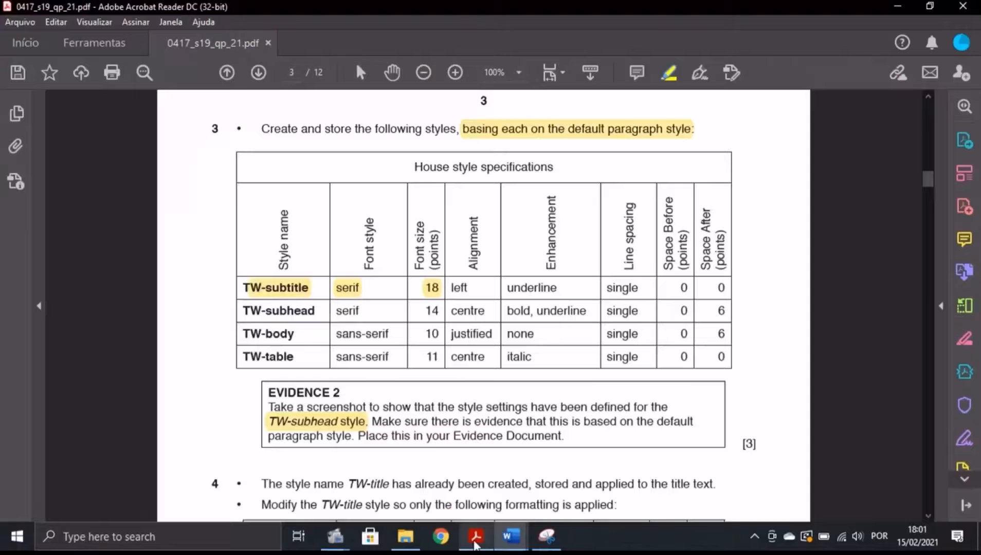
Create a new style named TW-subhead and open its full formatting settings.
left_click(475, 536)
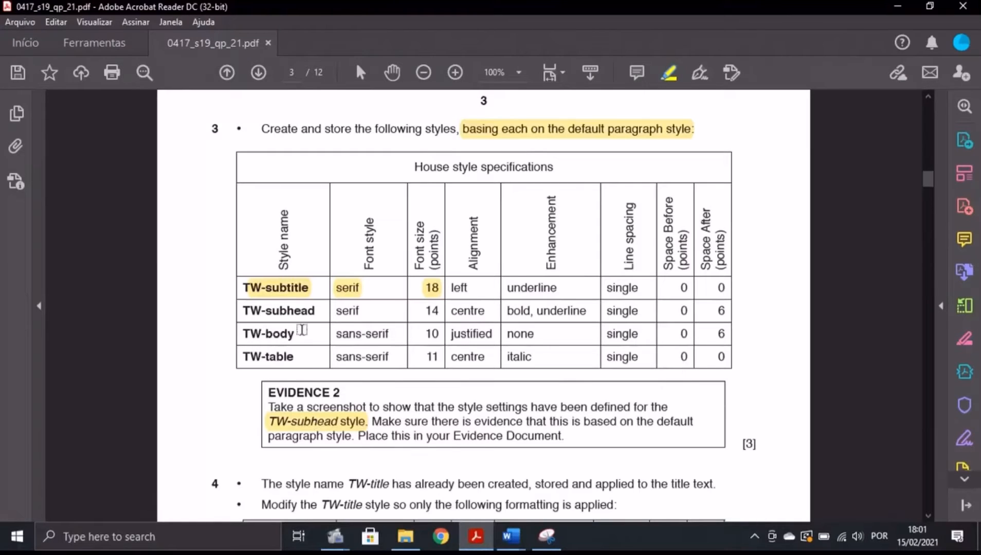
mouse_move(511, 536)
left_click(552, 485)
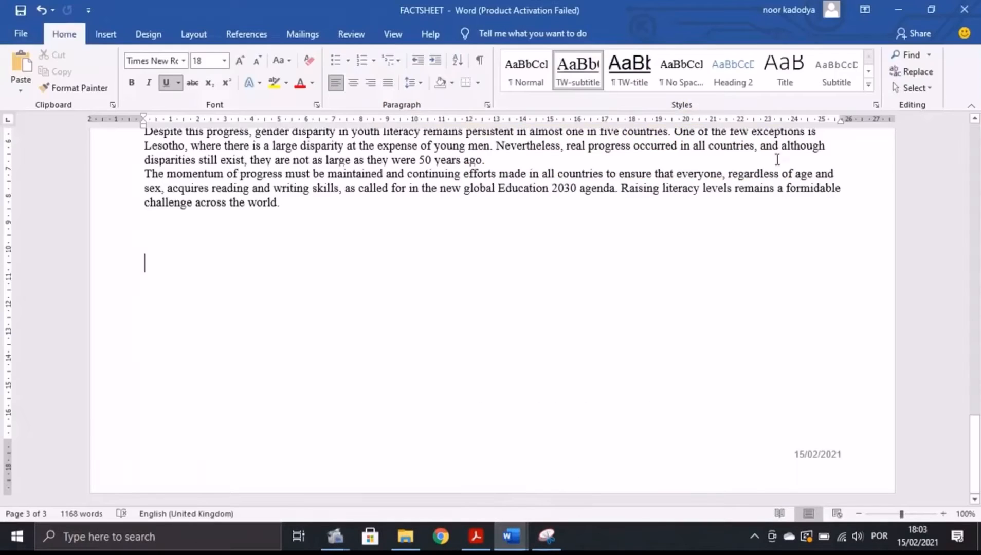
left_click(868, 86)
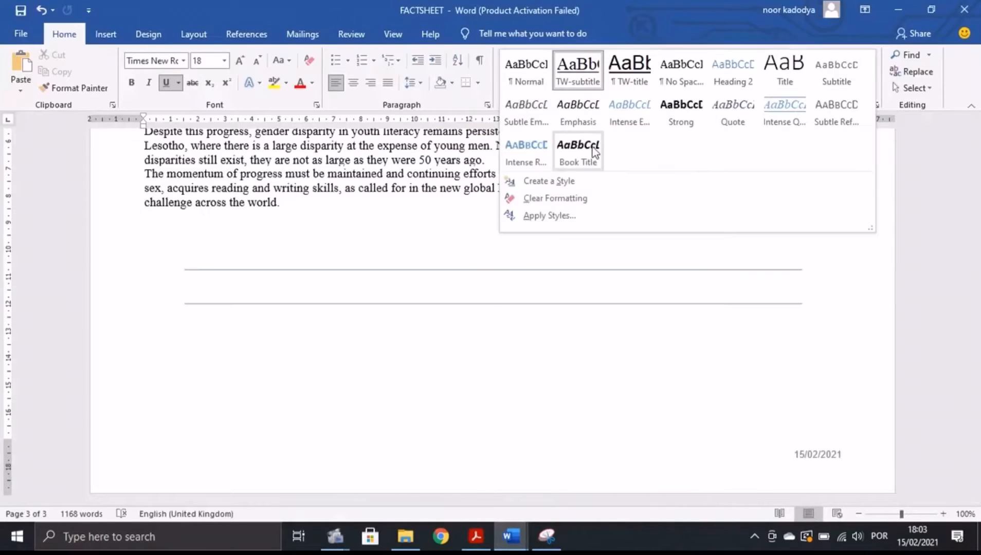
left_click(553, 182)
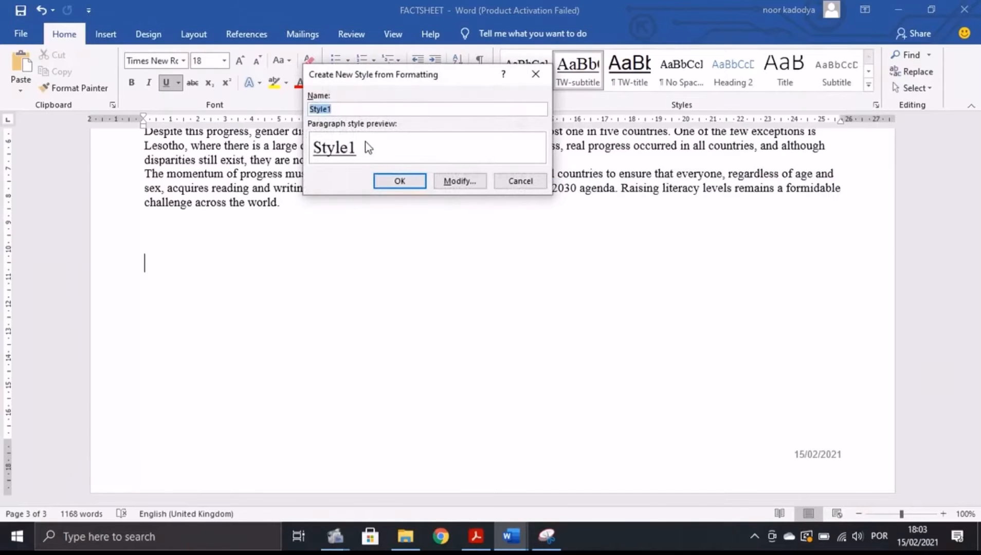
key("BackSpace")
type("TW-subhead")
left_click(459, 181)
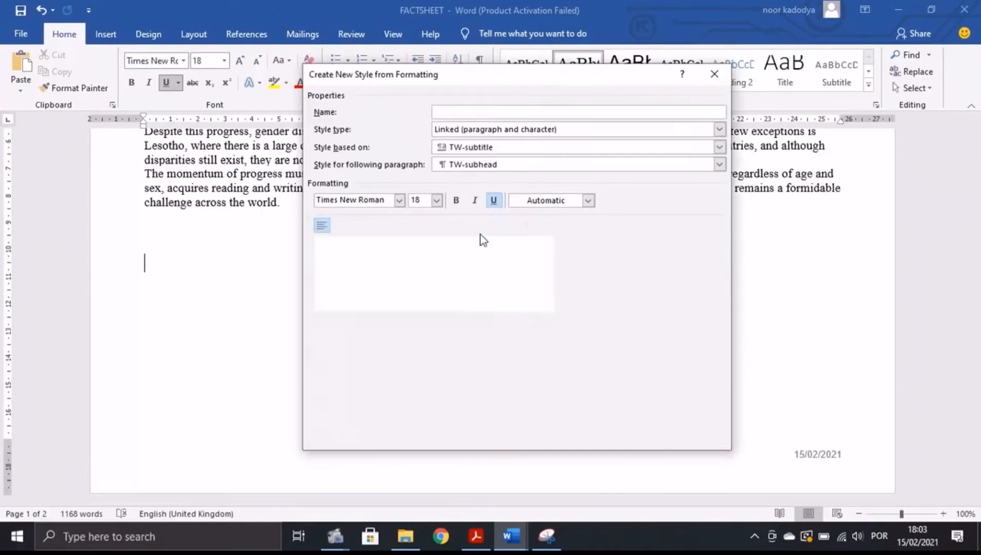
Set the TW-subhead style to be based on Normal.
left_click(475, 536)
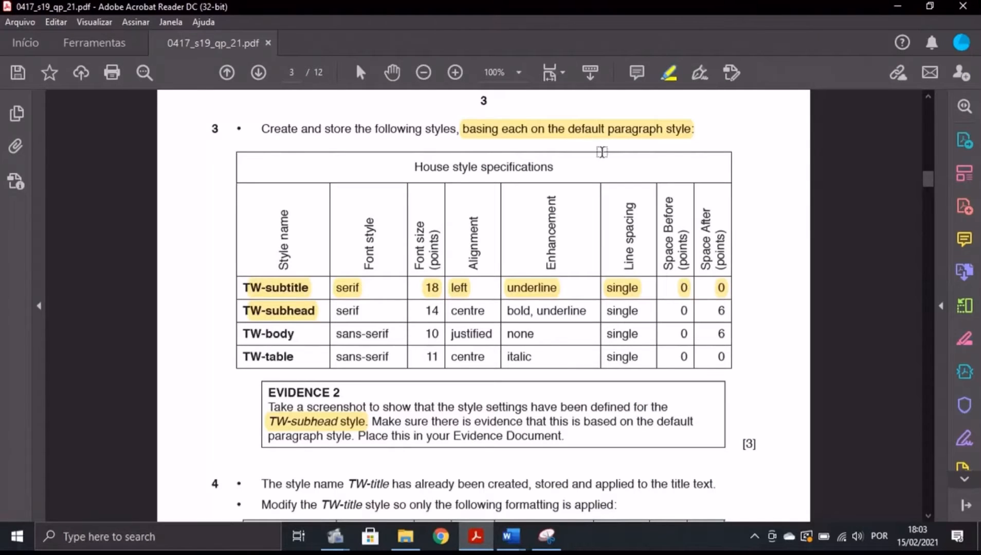
mouse_move(507, 545)
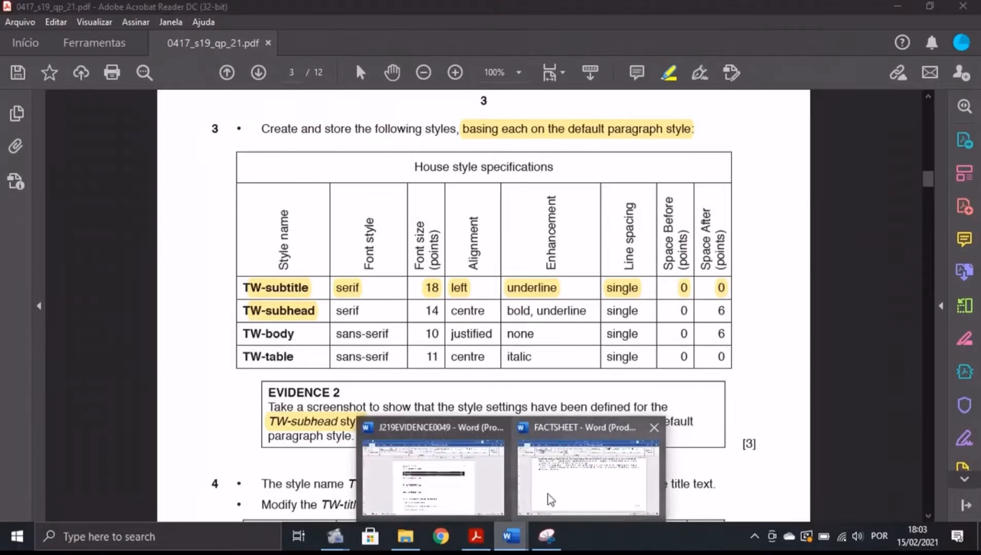
left_click(580, 473)
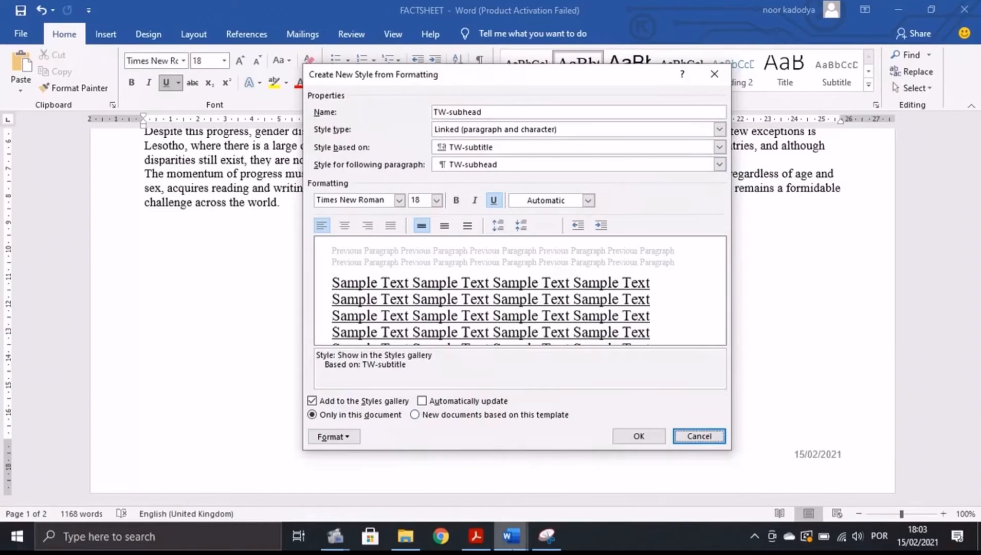
left_click(475, 536)
mouse_move(511, 539)
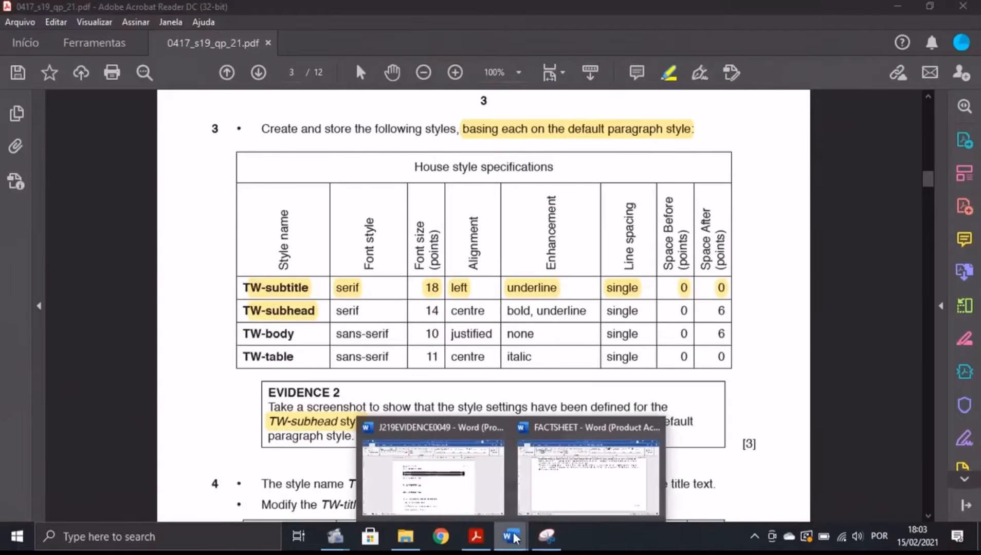
left_click(575, 485)
left_click(718, 147)
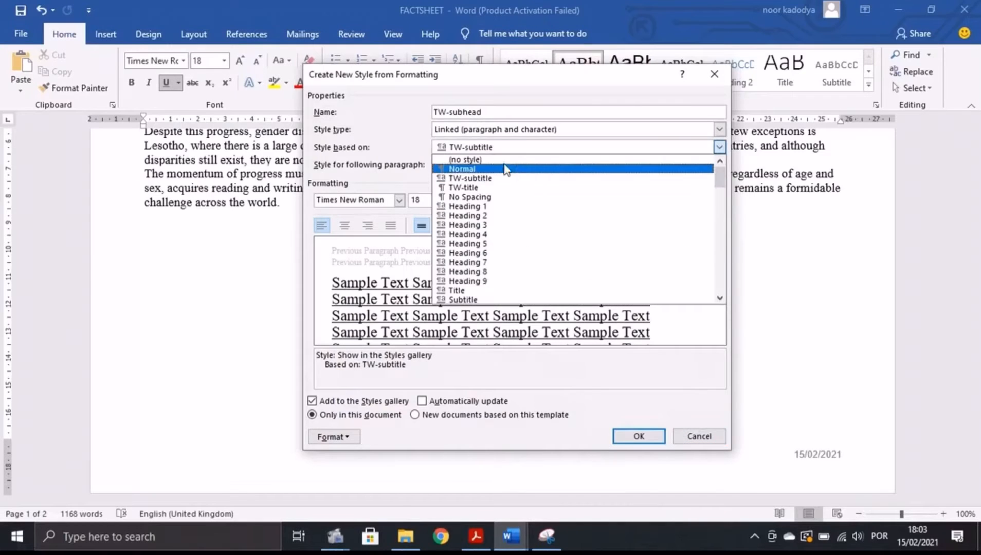
left_click(477, 169)
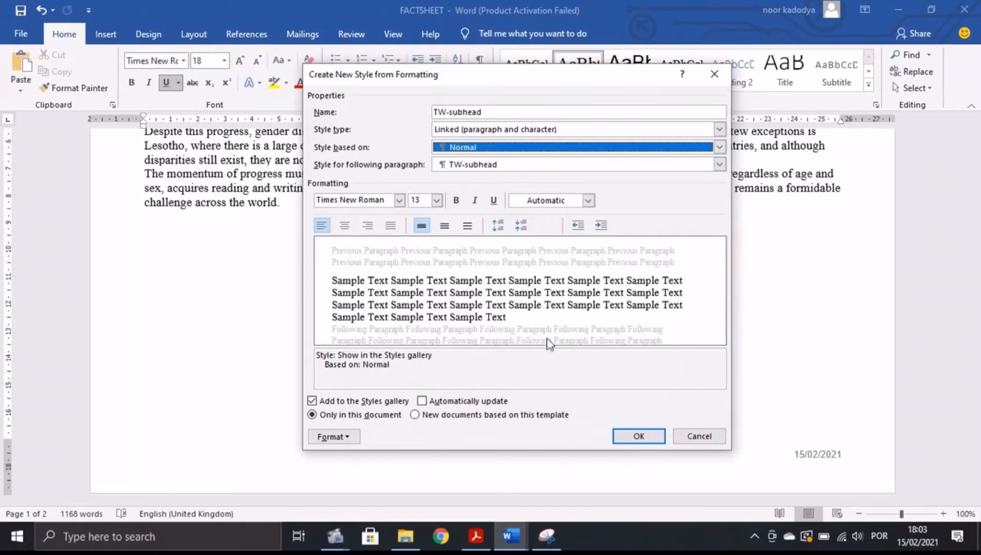
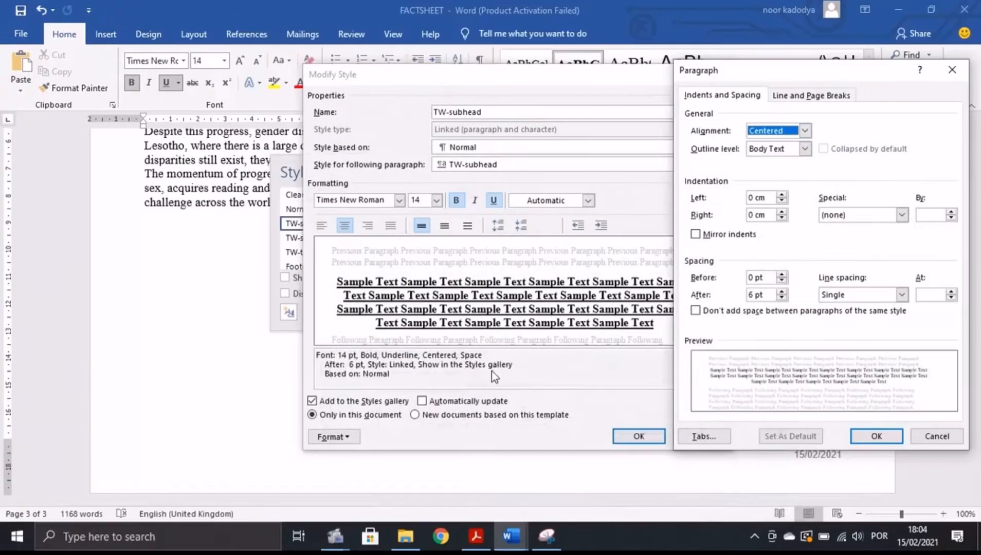
Review the evidence document and the exam PDF, then return to the FACTSHEET document.
mouse_move(511, 536)
left_click(431, 489)
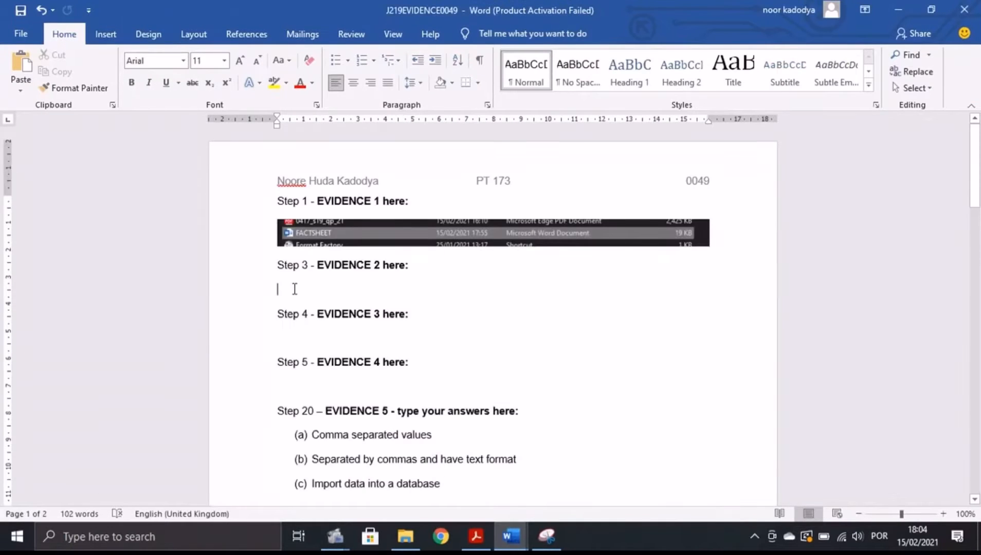
key("alt+Tab")
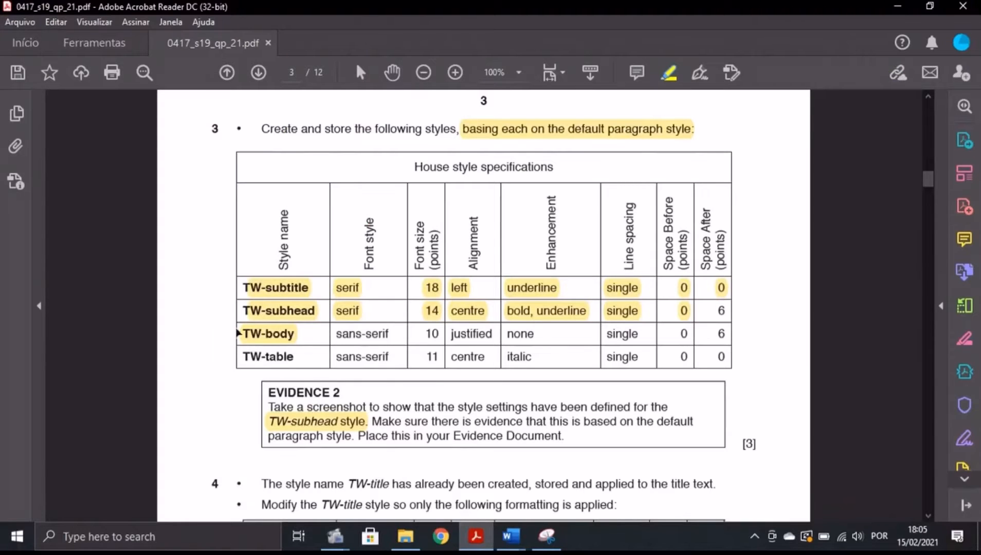
mouse_move(495, 533)
left_click(576, 481)
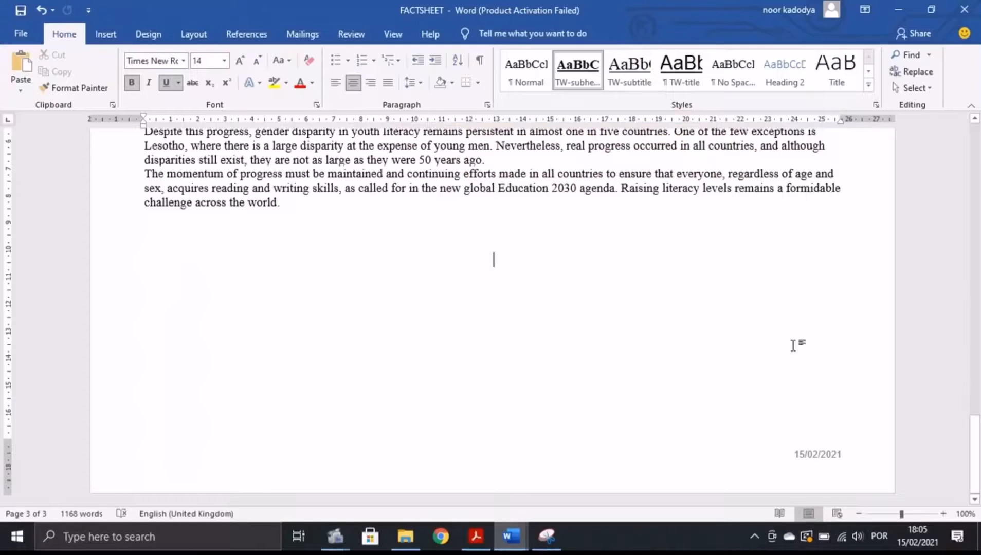
Create a new style named TW-body and open its full formatting settings.
left_click(867, 85)
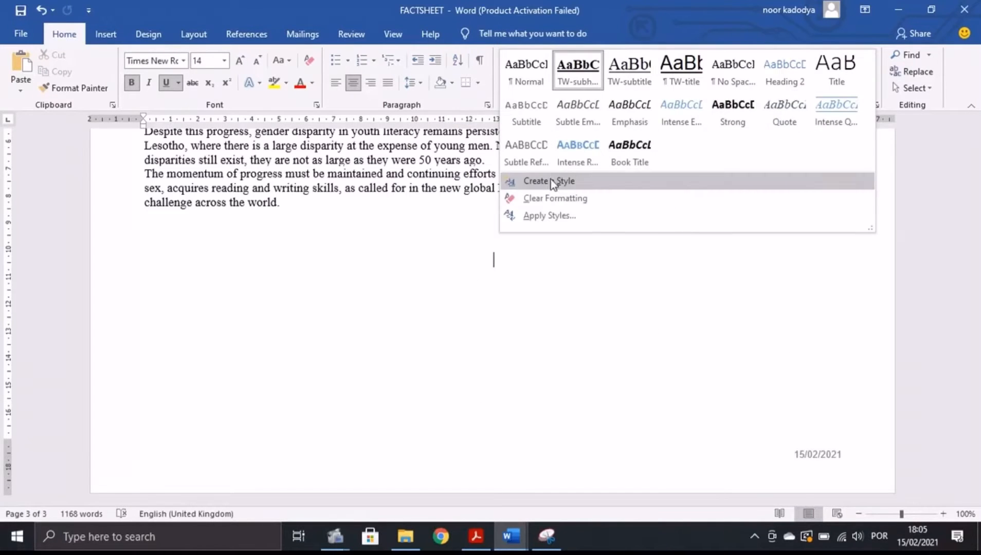
left_click(564, 265)
key("BackSpace")
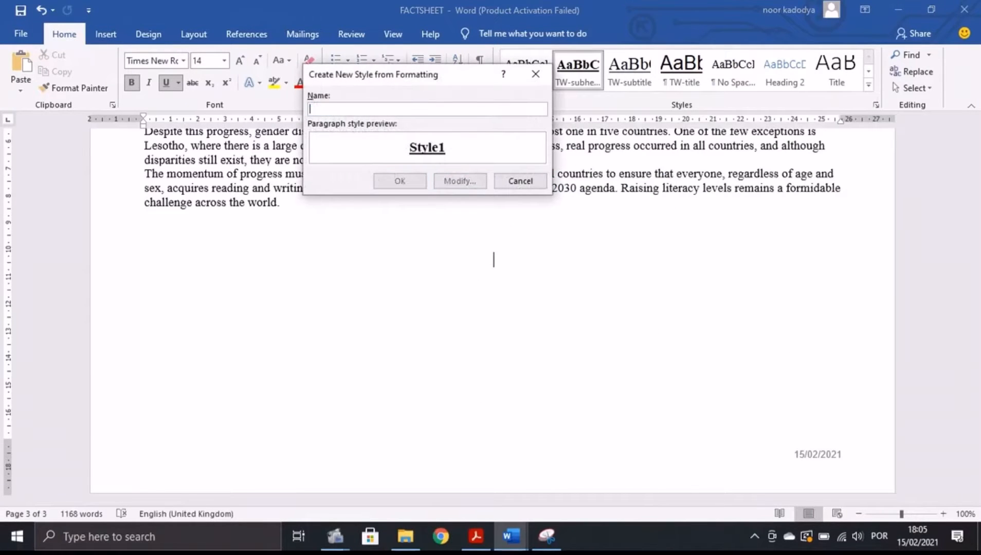
type("TW-")
left_click(476, 536)
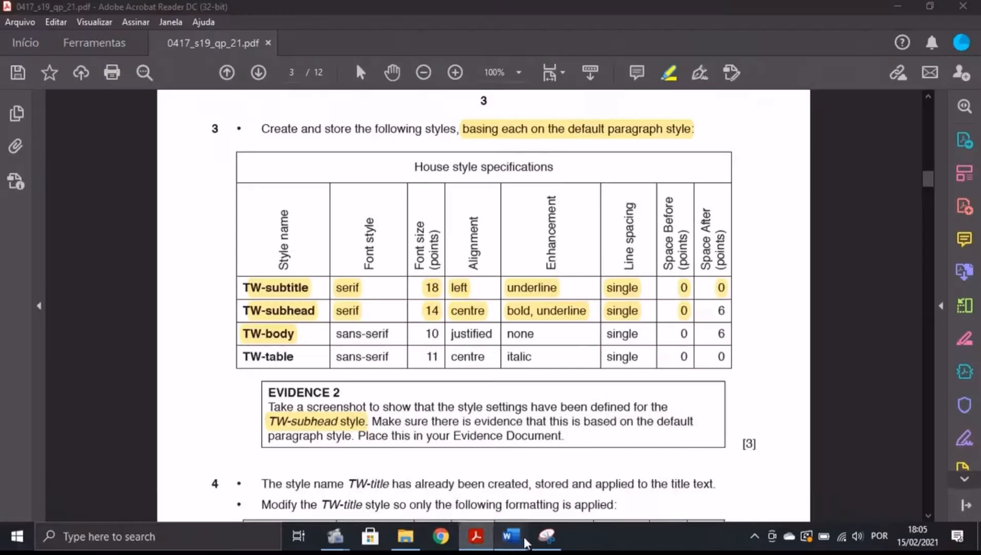
left_click(523, 538)
type("body")
left_click(462, 182)
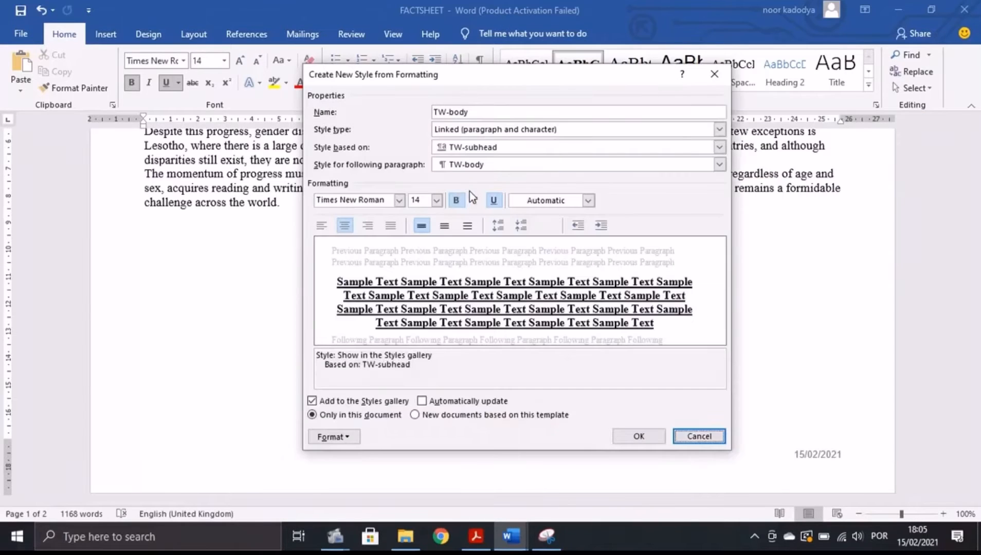
Base TW-body on Normal and set its font to Arial.
left_click(719, 147)
left_click(488, 172)
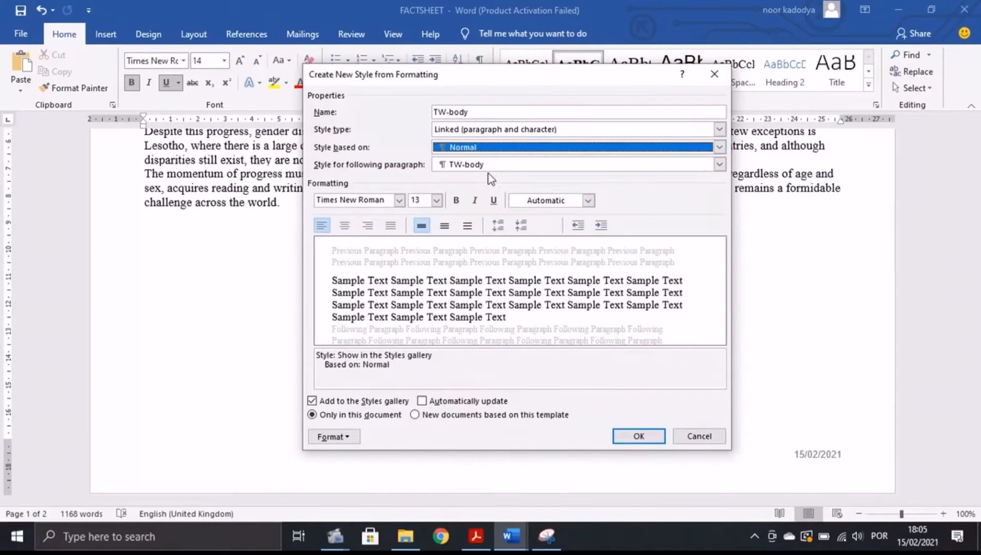
left_click(476, 536)
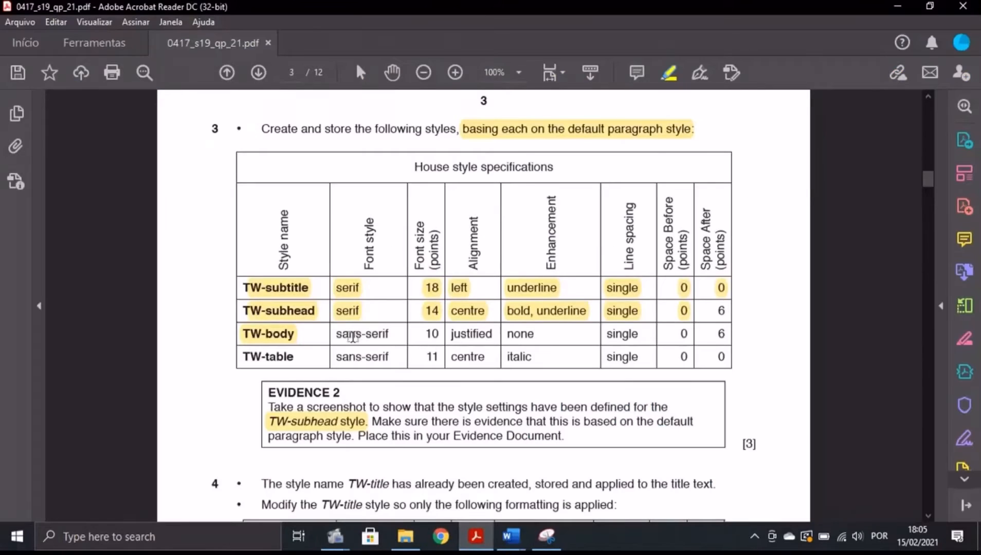
left_click_drag(335, 334, 394, 335)
left_click(501, 529)
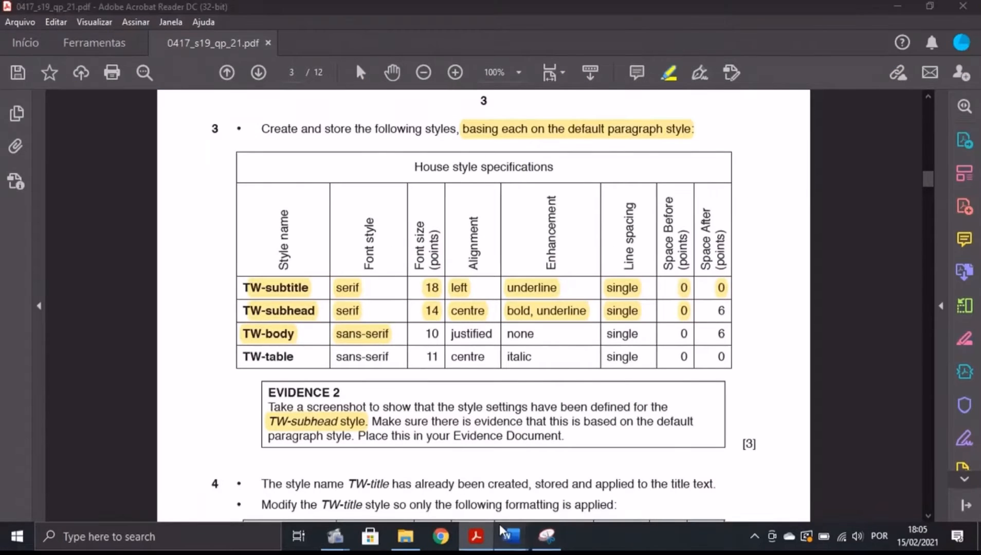
left_click(576, 499)
left_click(399, 200)
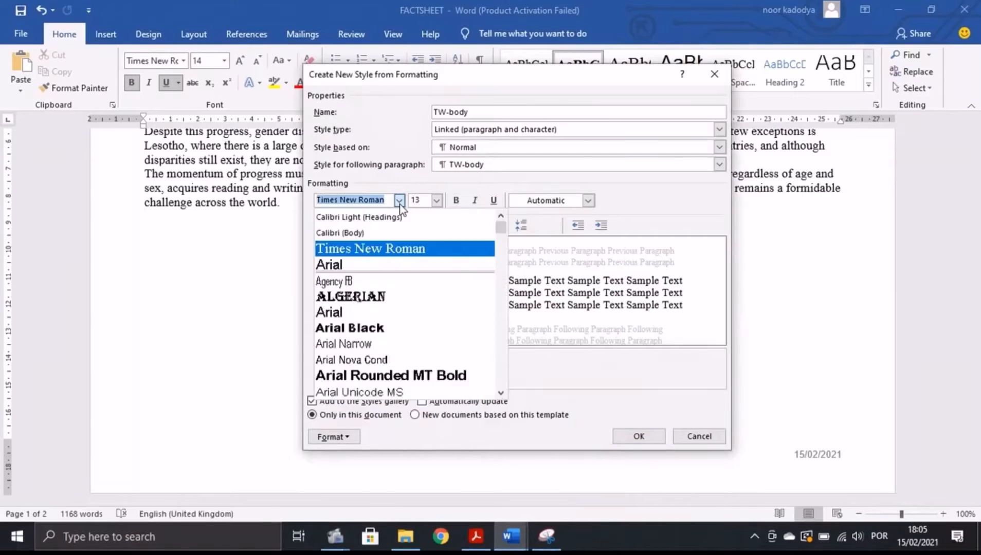
left_click(329, 264)
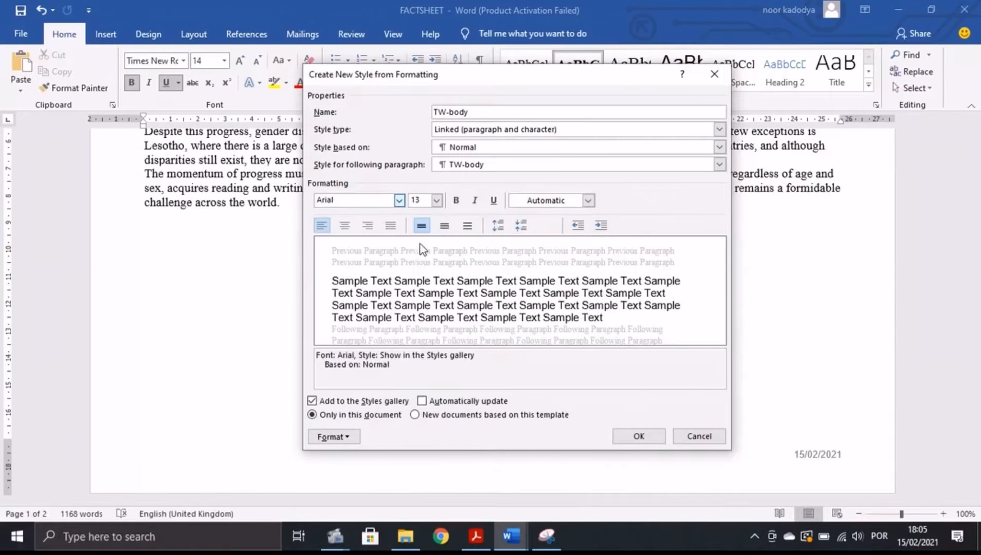
Set TW-body to 10 pt with justified alignment.
left_click(479, 530)
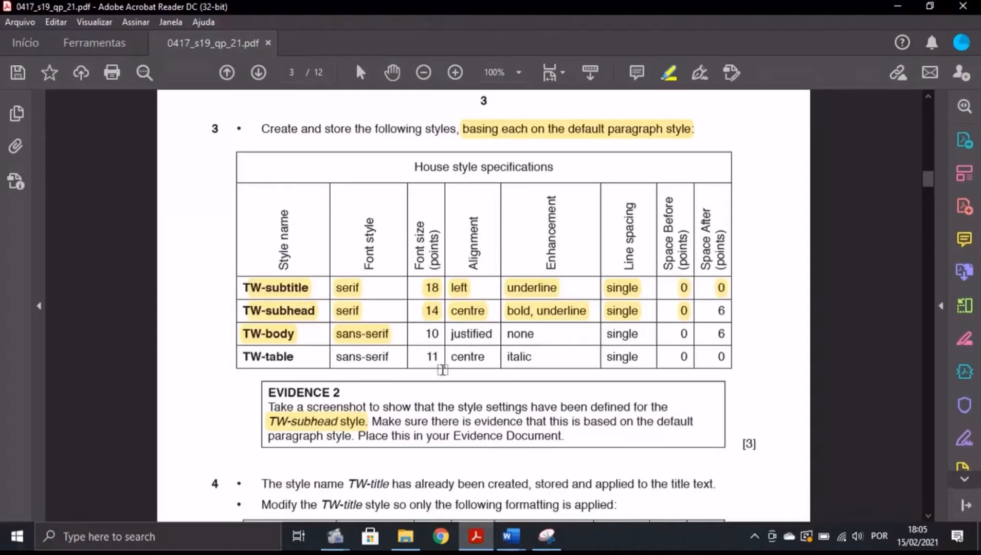
double_click(431, 334)
mouse_move(508, 538)
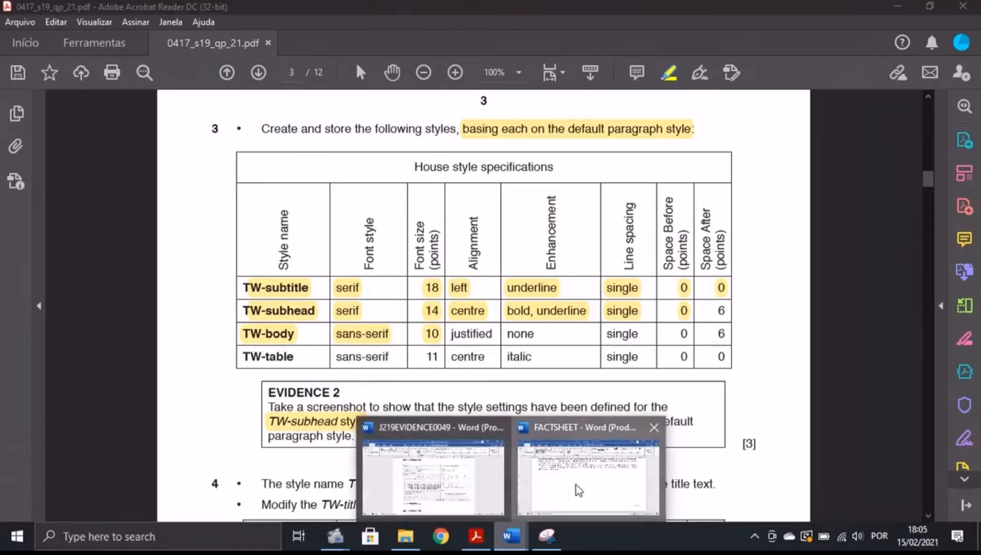
left_click(575, 485)
left_click(437, 201)
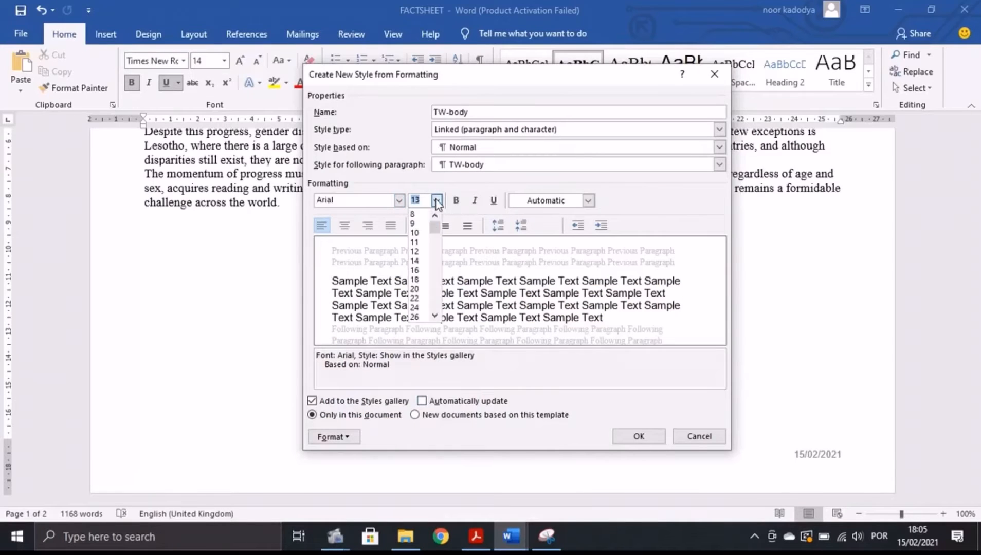
left_click(416, 232)
left_click(481, 536)
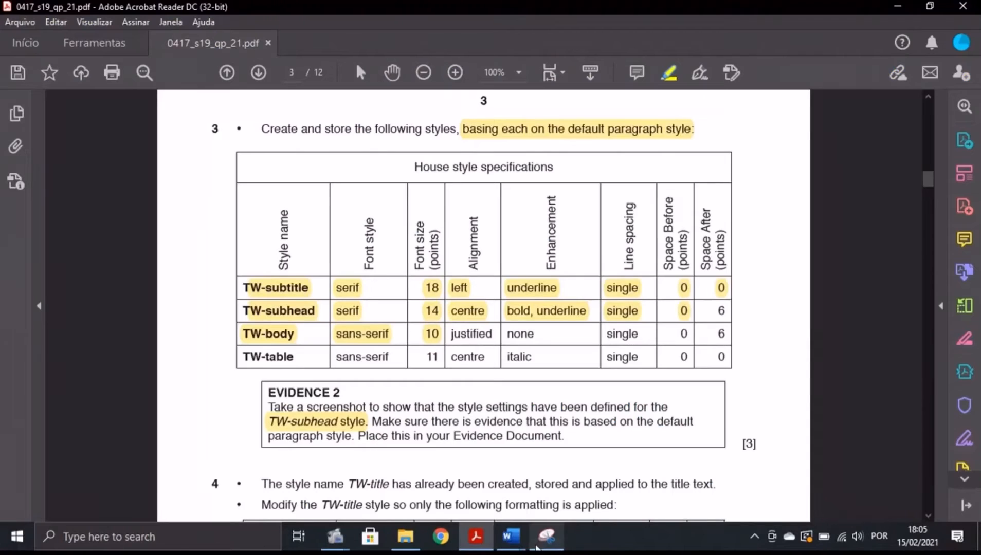
mouse_move(510, 536)
left_click(539, 465)
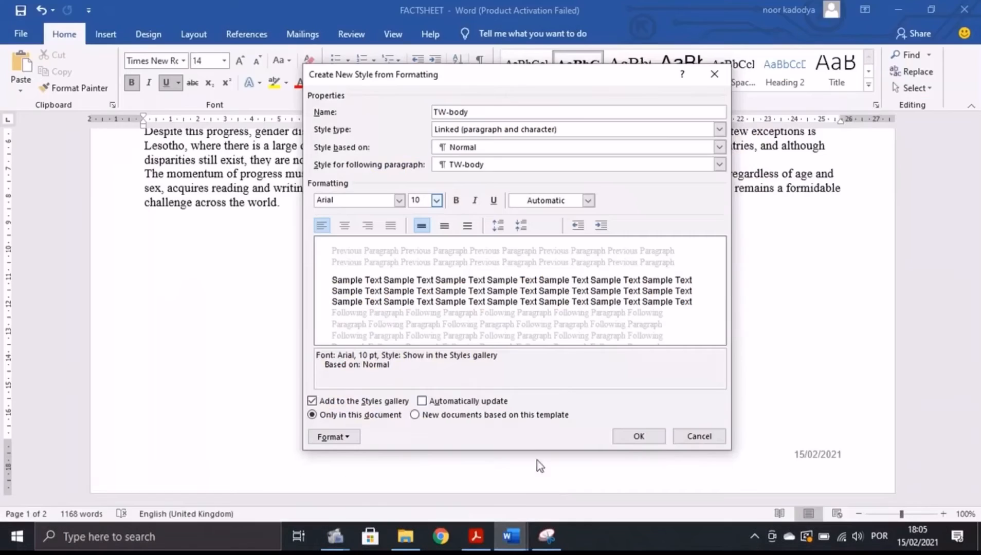
left_click(392, 229)
Give TW-body 6 pt spacing after paragraphs and save the style.
left_click(475, 536)
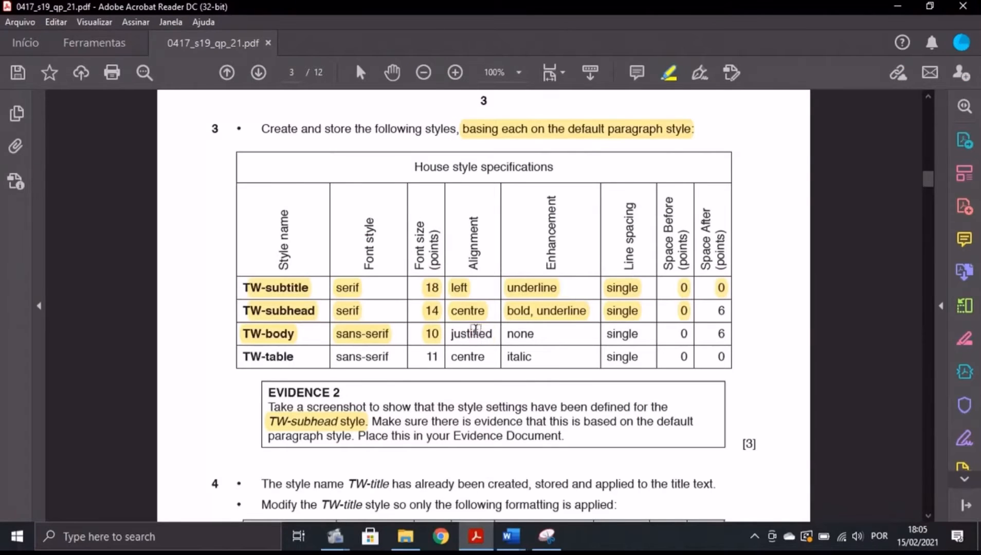
mouse_move(511, 536)
left_click(561, 479)
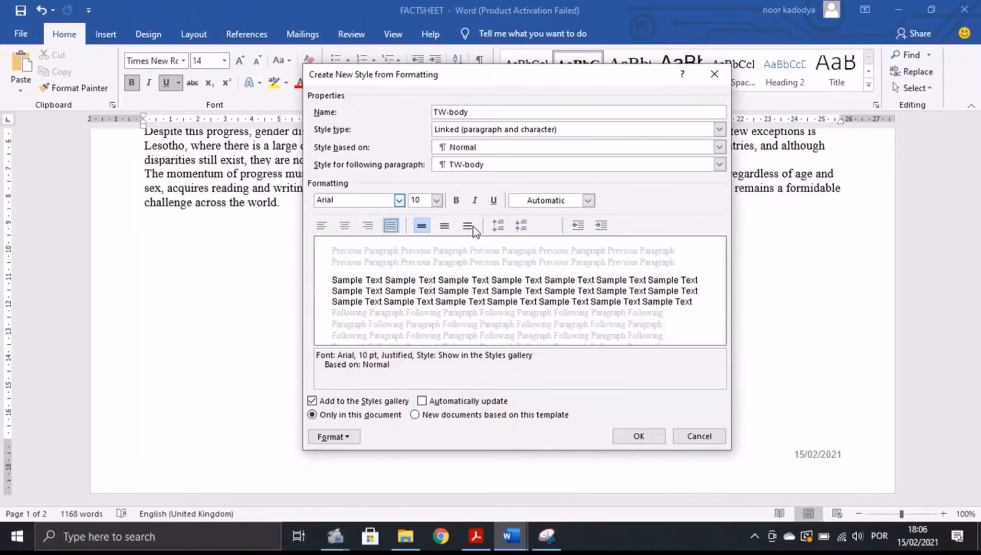
left_click(477, 536)
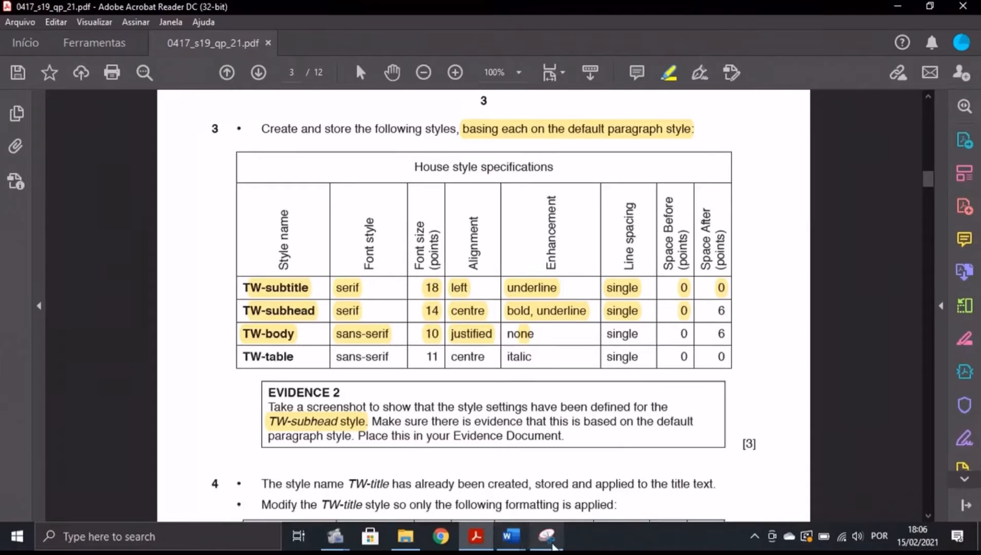
mouse_move(510, 536)
left_click(563, 462)
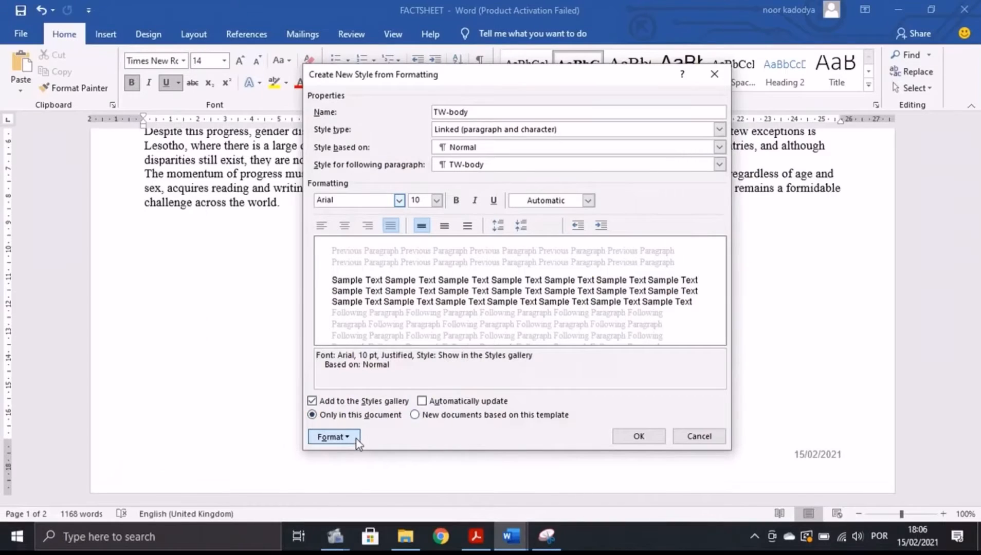
left_click(334, 437)
left_click(372, 308)
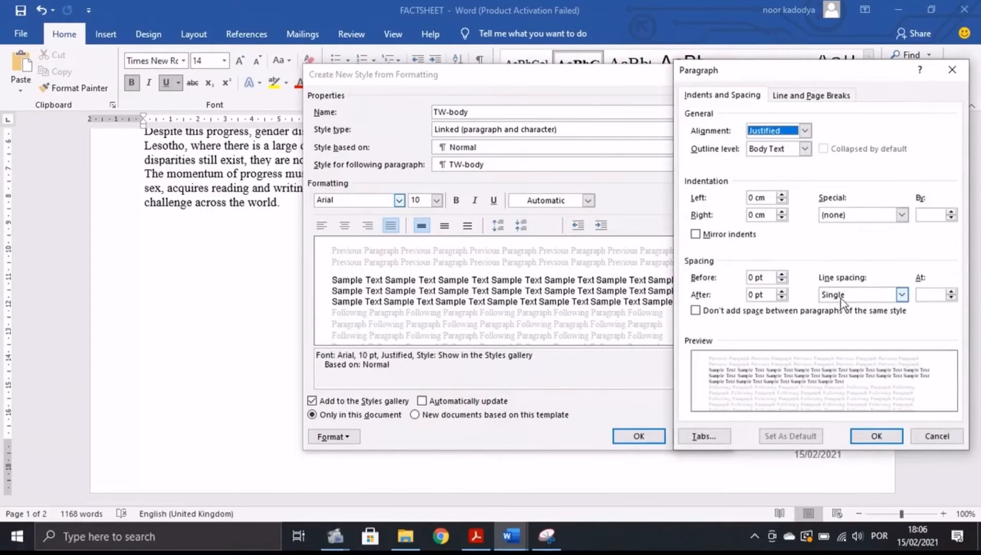
left_click(752, 295)
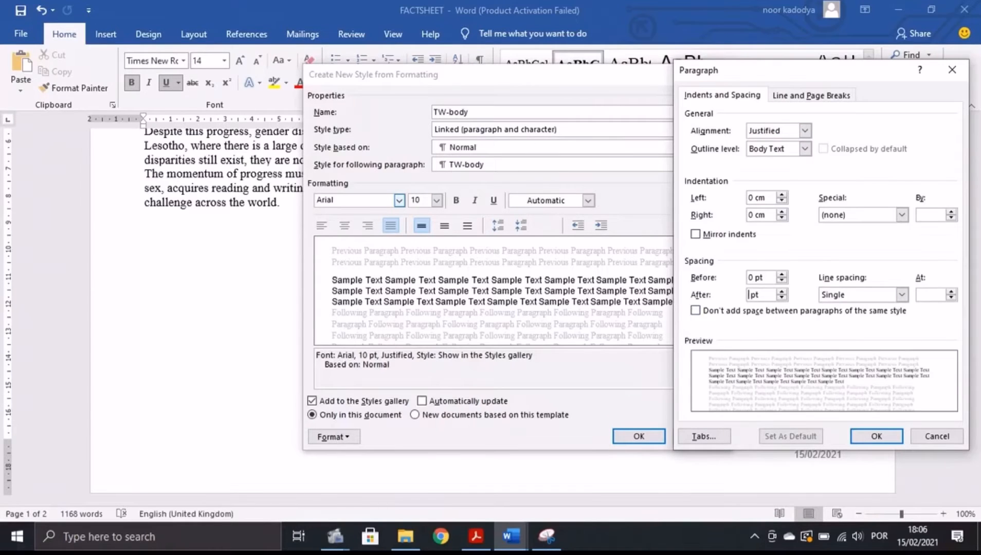
key("Return")
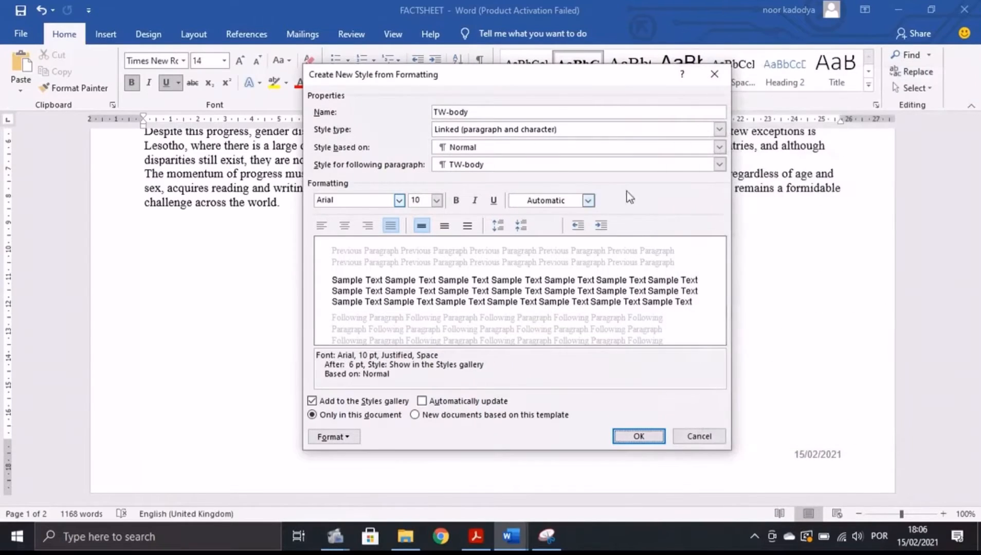
key("Return")
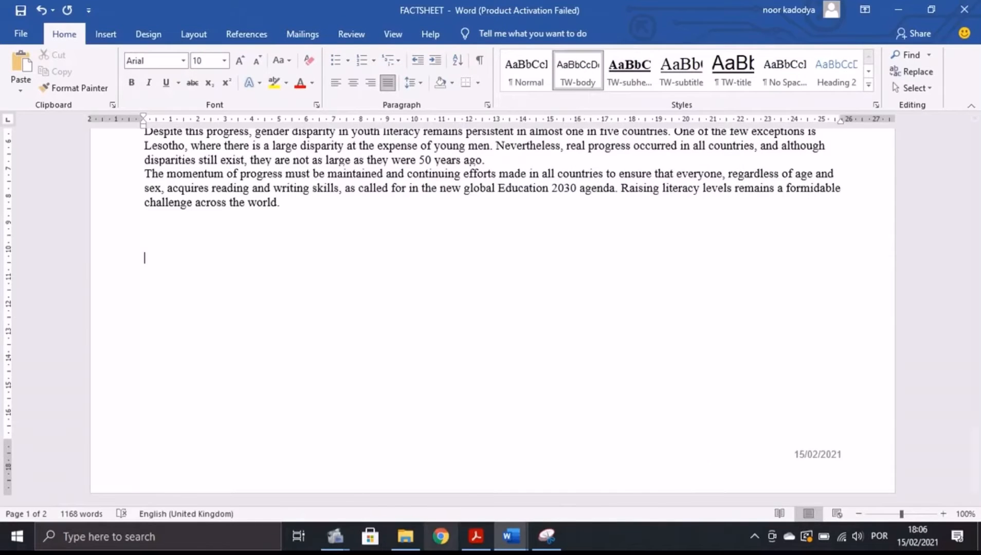
left_click(476, 540)
Start a new style named TW-table and open its full formatting settings.
left_click_drag(250, 357, 363, 360)
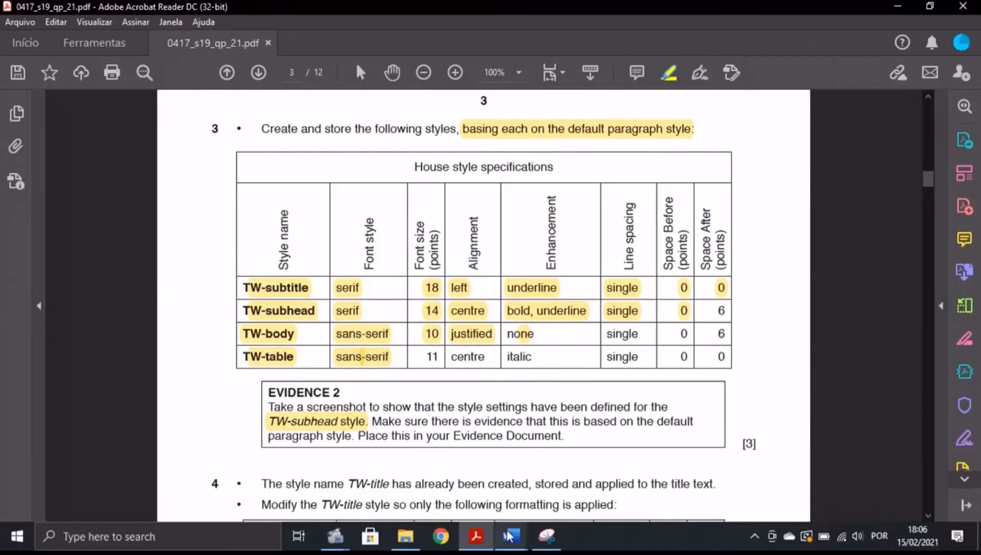
left_click(511, 536)
left_click(594, 490)
left_click(867, 85)
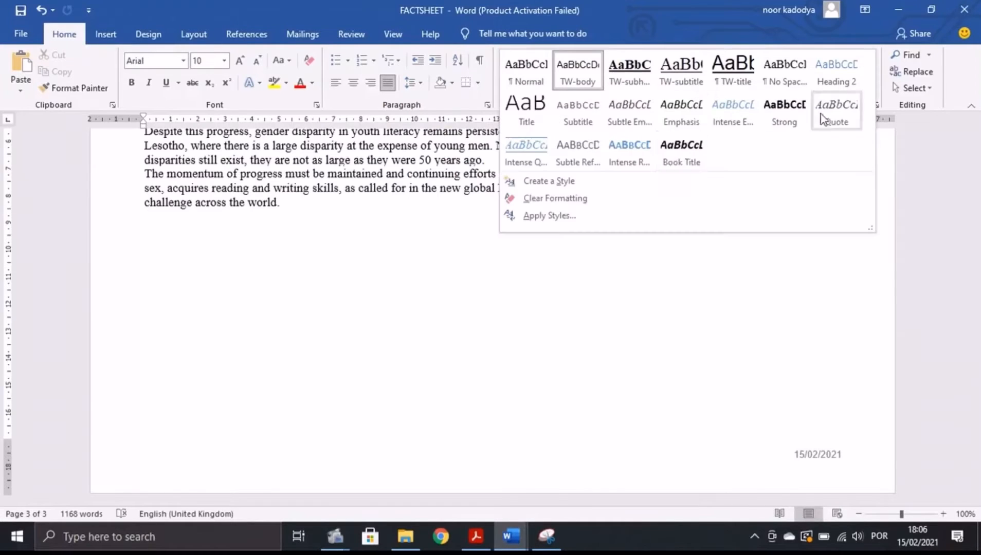
left_click(593, 177)
key("BackSpace")
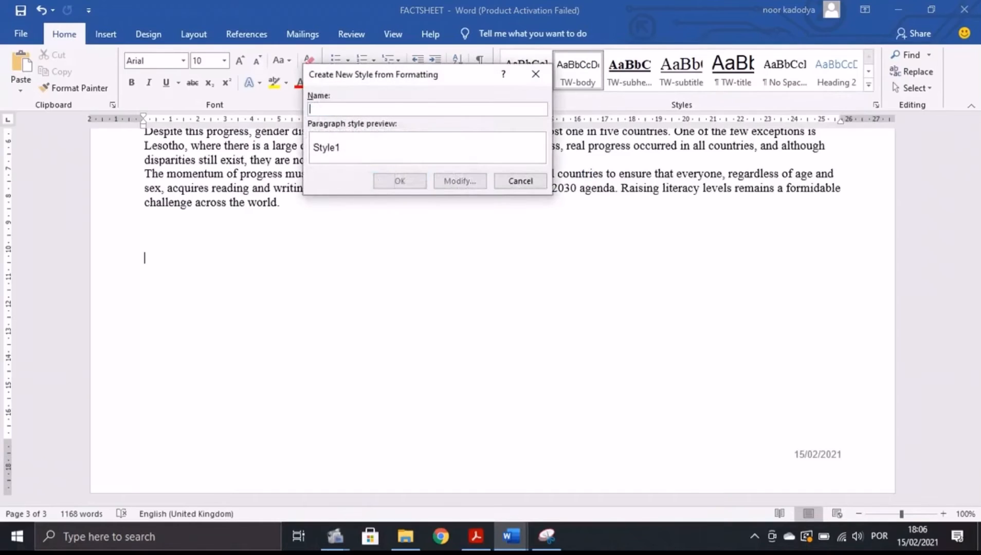
type("TW-table")
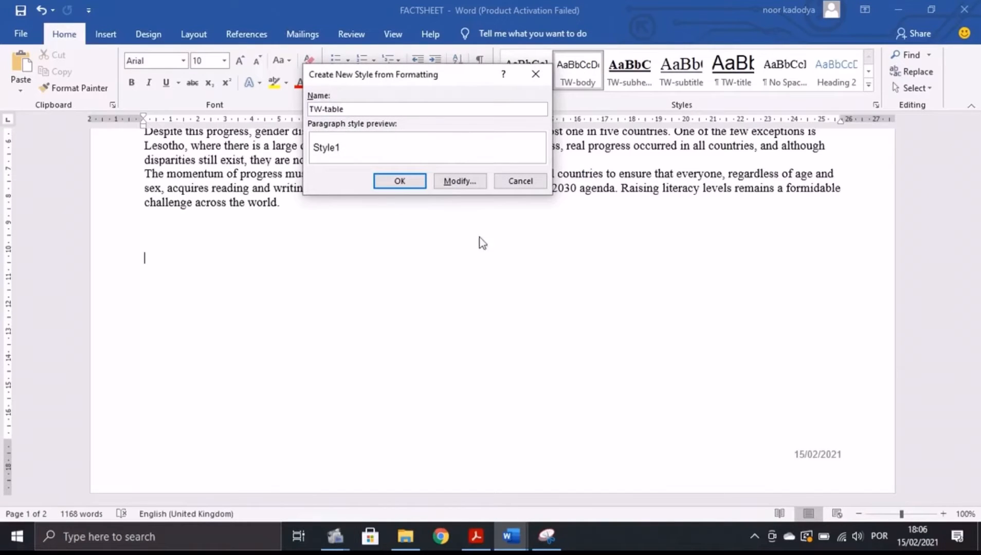
left_click(460, 181)
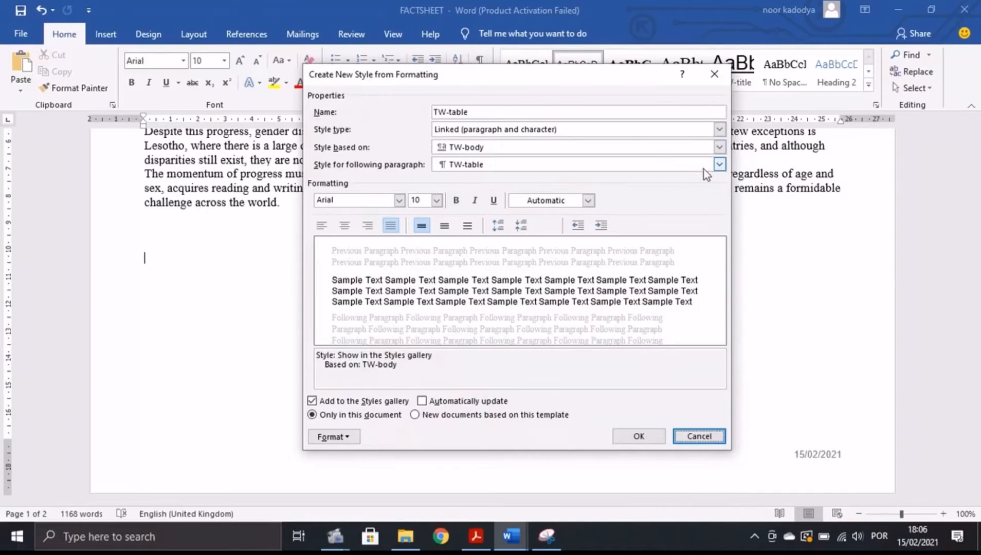
Base TW-table on Normal and set its font to Arial.
left_click(719, 147)
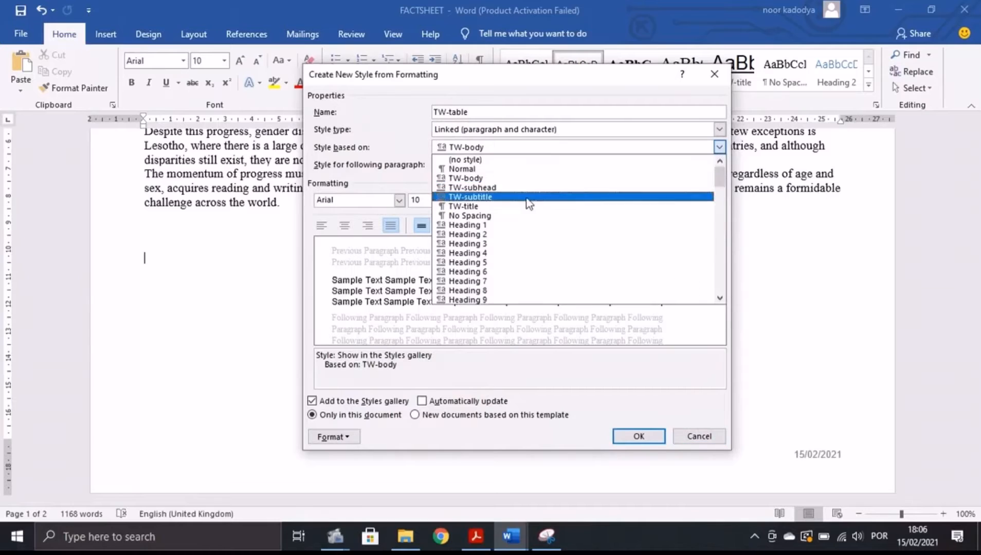
left_click(462, 167)
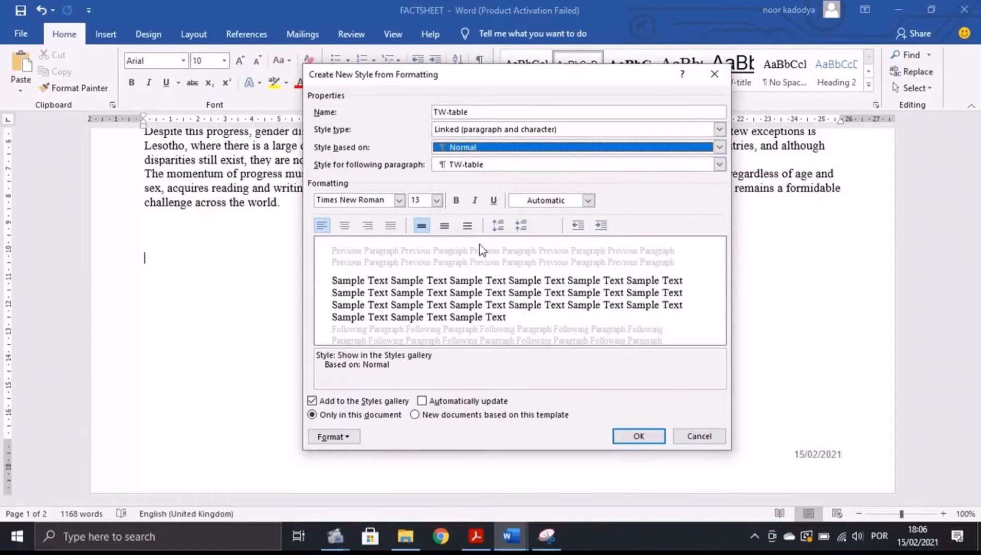
left_click(472, 537)
mouse_move(511, 537)
left_click(551, 504)
left_click(399, 201)
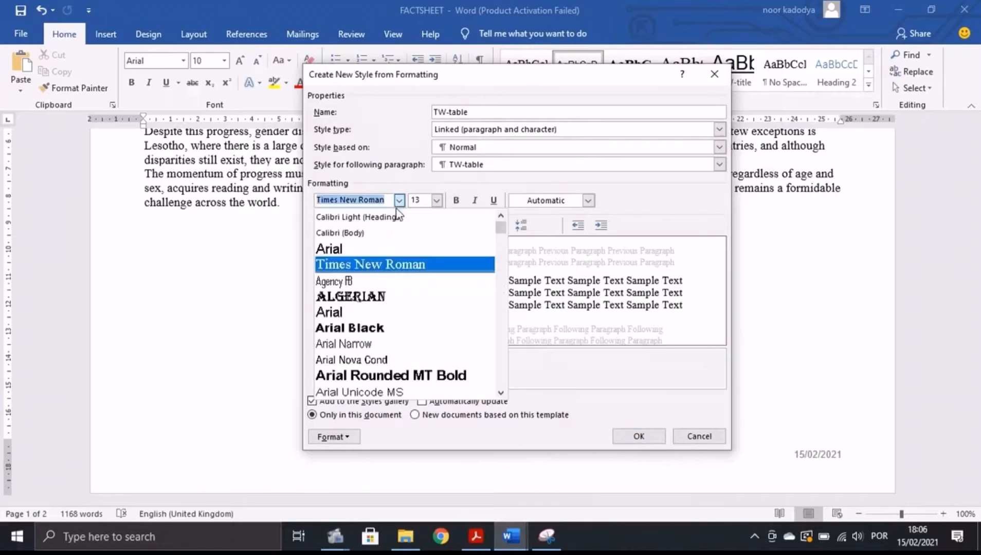
left_click(350, 247)
Set the TW-table font size to 11.
left_click(474, 538)
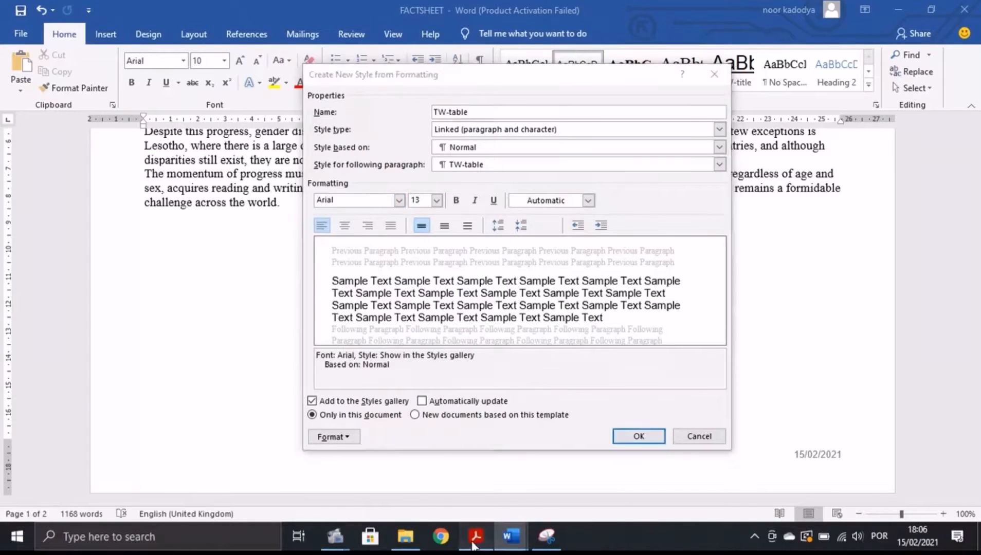
left_click_drag(425, 356, 440, 359)
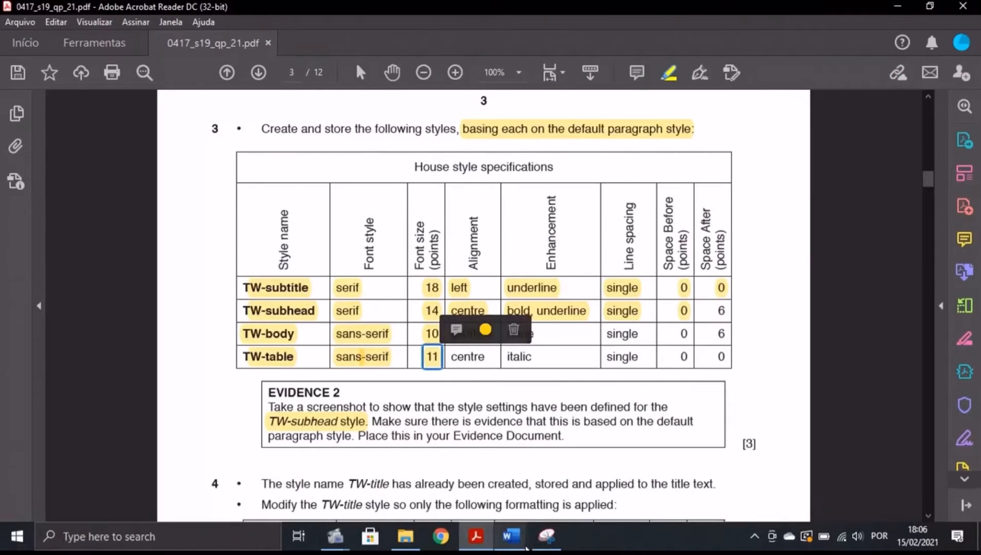
mouse_move(511, 537)
left_click(551, 501)
left_click(436, 201)
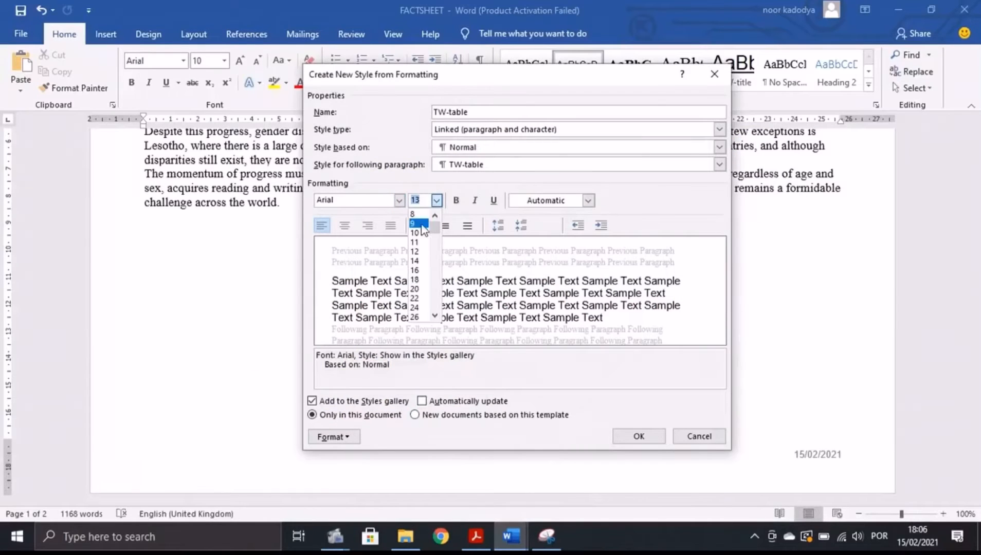
left_click(421, 248)
Make TW-table centred and italic.
left_click(477, 535)
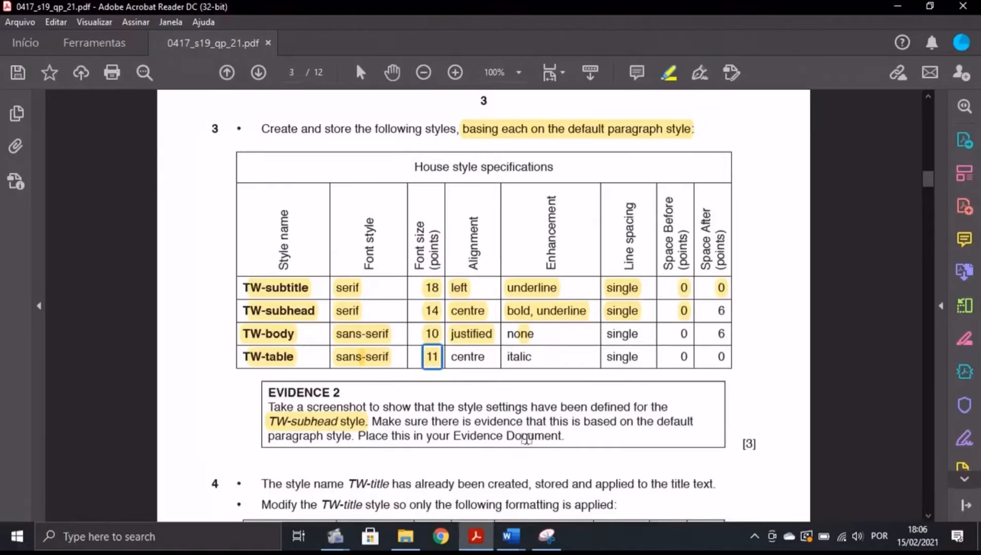
double_click(477, 357)
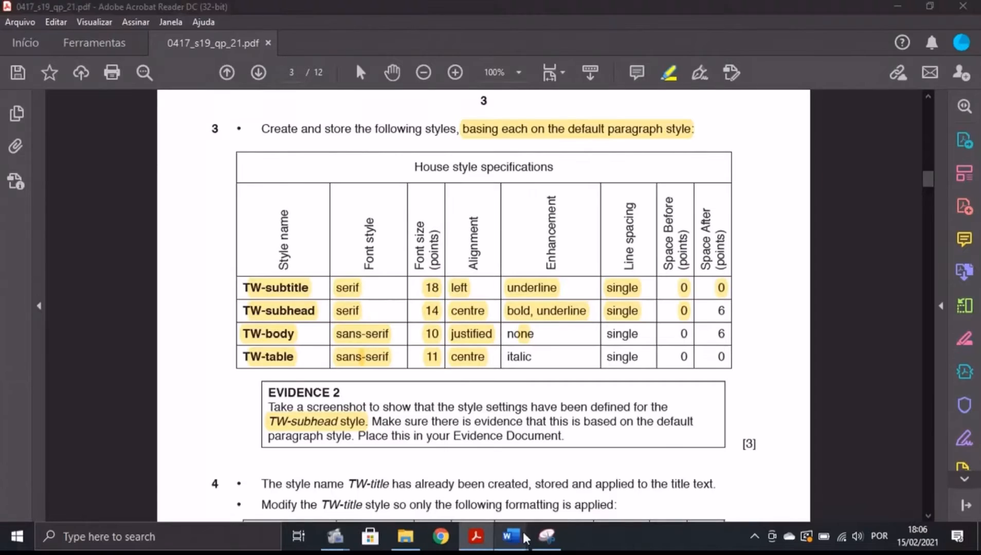
mouse_move(511, 536)
left_click(560, 478)
left_click(344, 226)
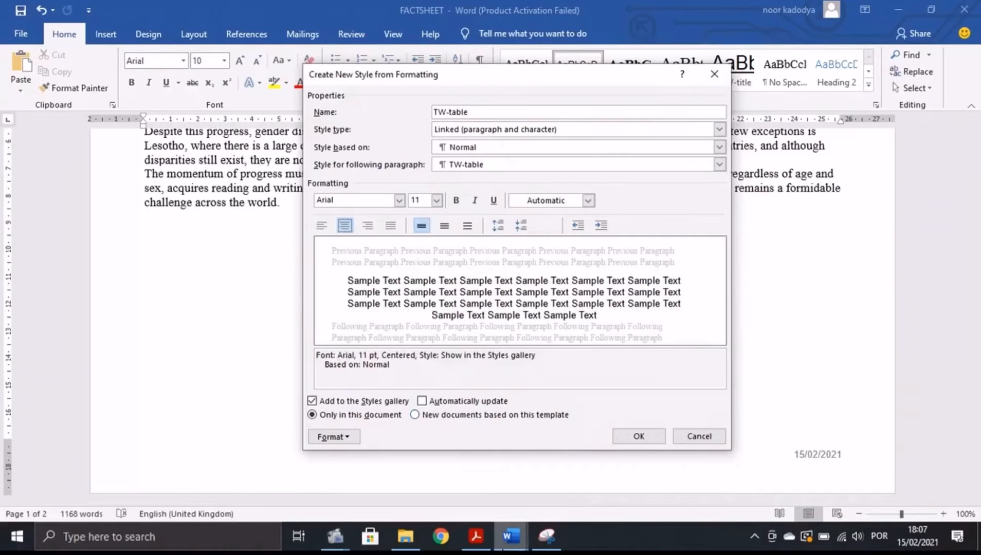
left_click(475, 536)
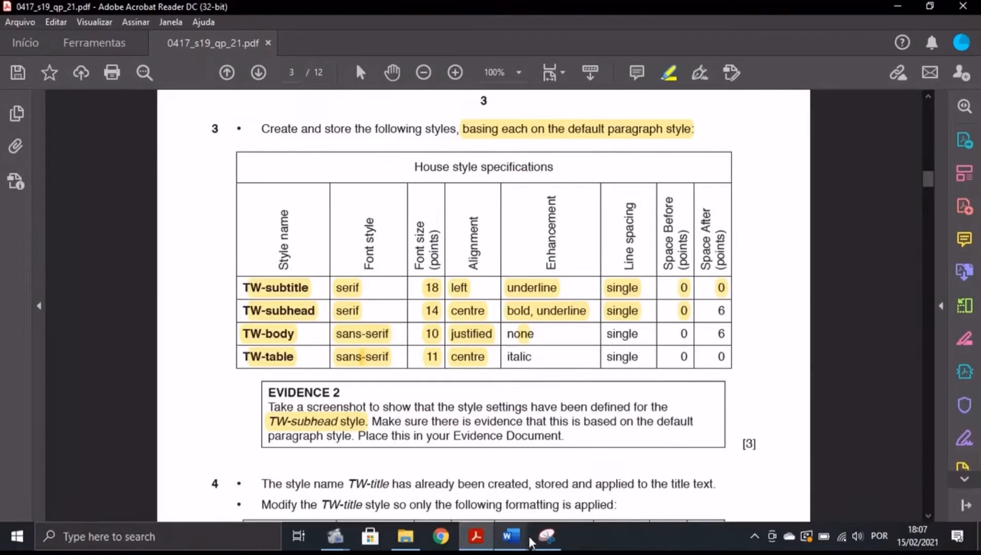
mouse_move(511, 537)
left_click(563, 501)
left_click(474, 200)
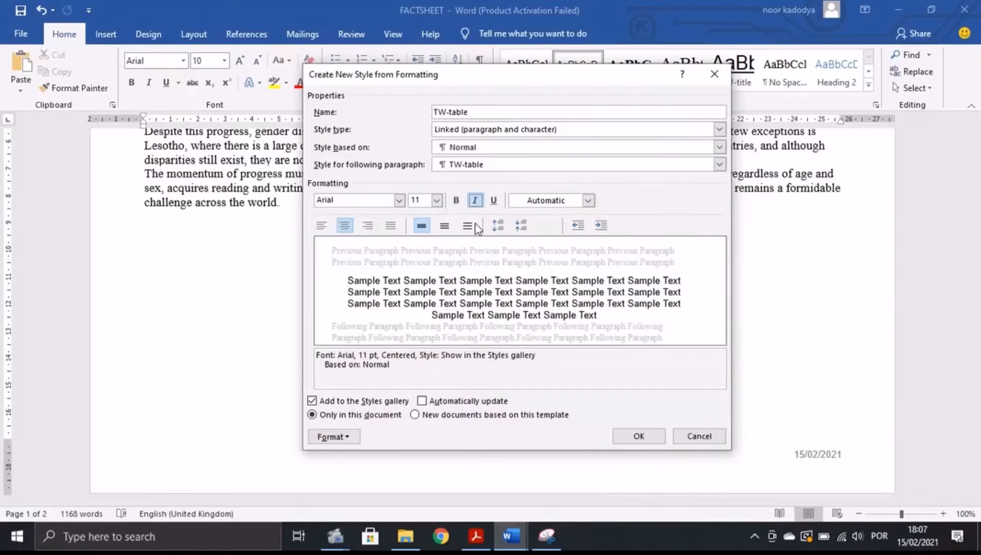
Confirm single spacing with 0 pt before and after, then save TW-table.
left_click(475, 536)
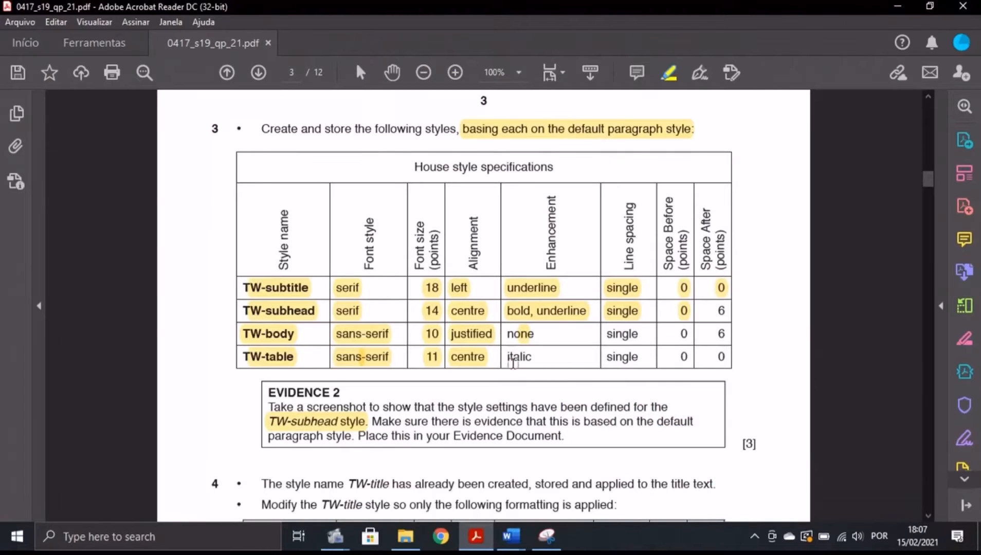
left_click_drag(614, 358, 726, 334)
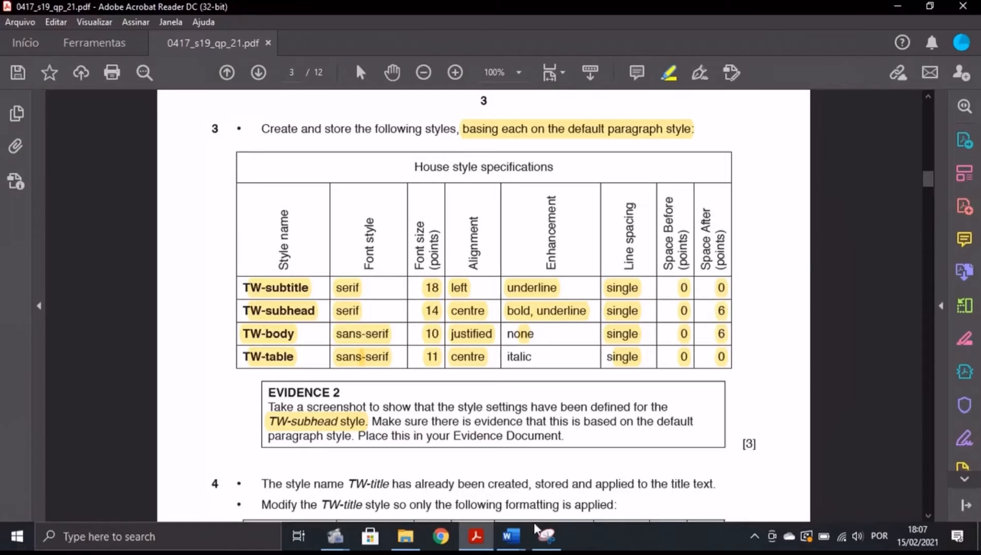
mouse_move(511, 535)
left_click(595, 492)
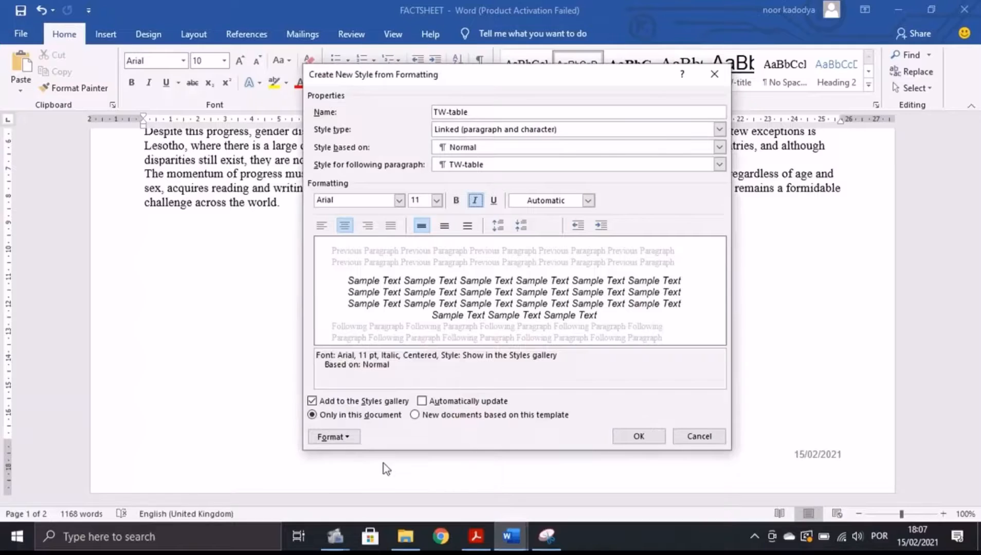
left_click(333, 436)
left_click(354, 304)
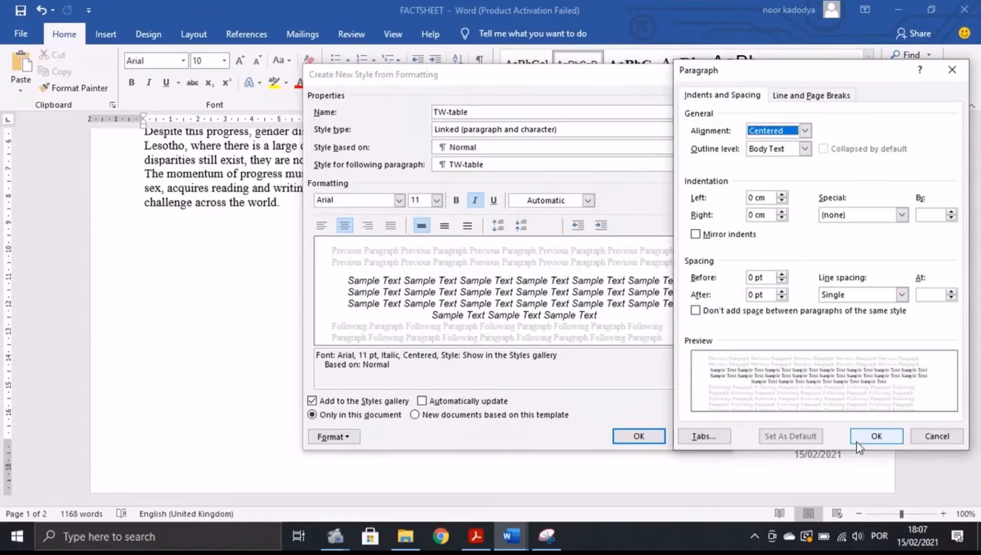
left_click(873, 436)
left_click(637, 435)
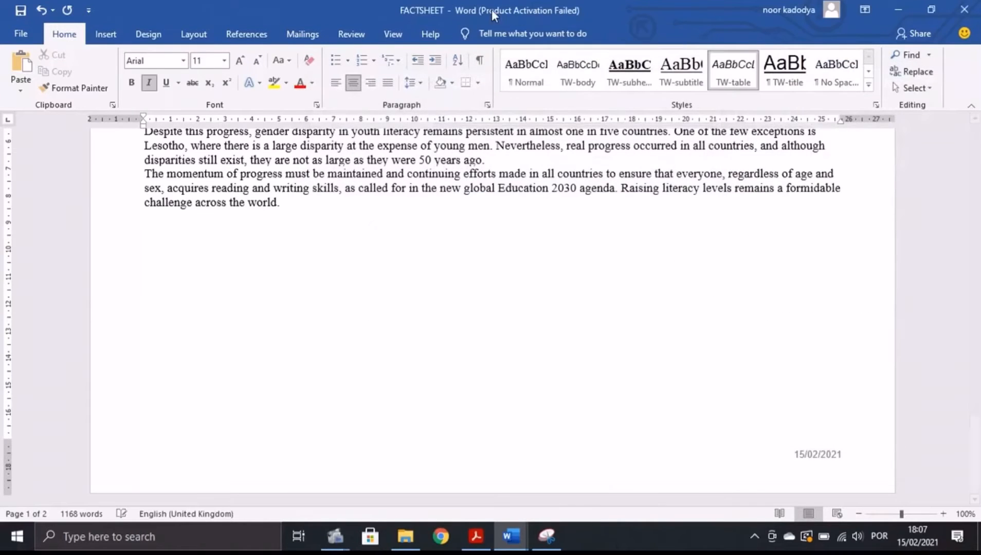
left_click(476, 537)
scroll(407, 403, "down", 5)
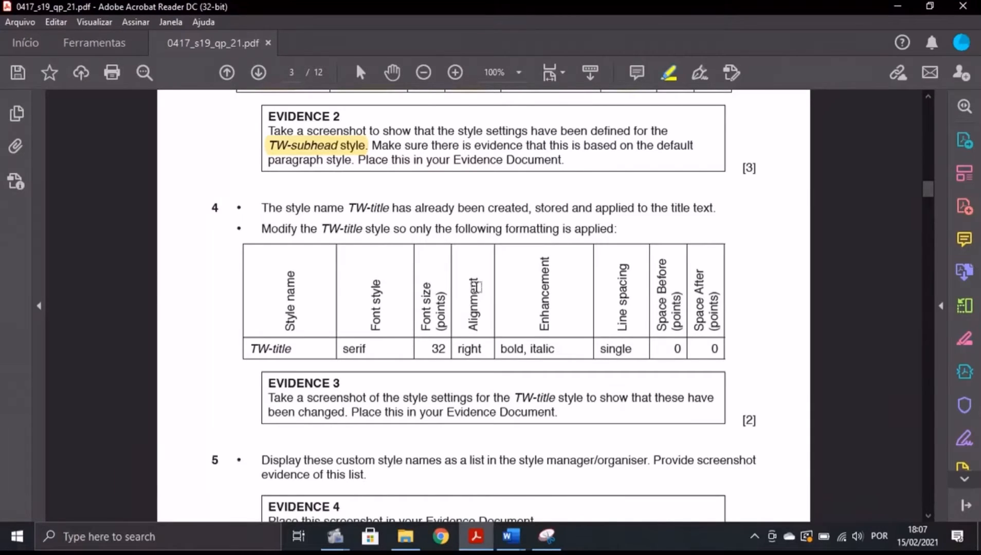
Open Modify Style for TW-title from the expanded Styles list in FACTSHEET.
key("alt+Tab")
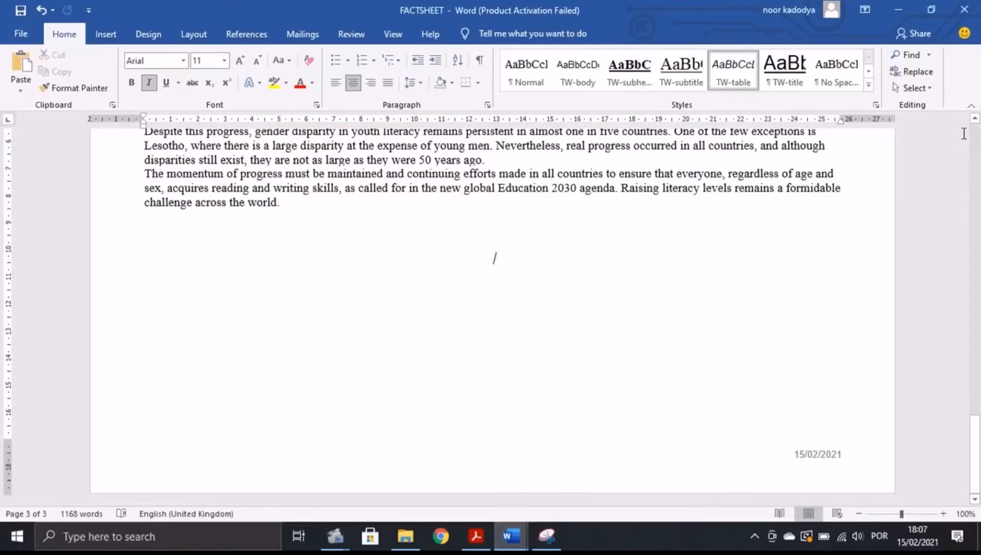
left_click(876, 106)
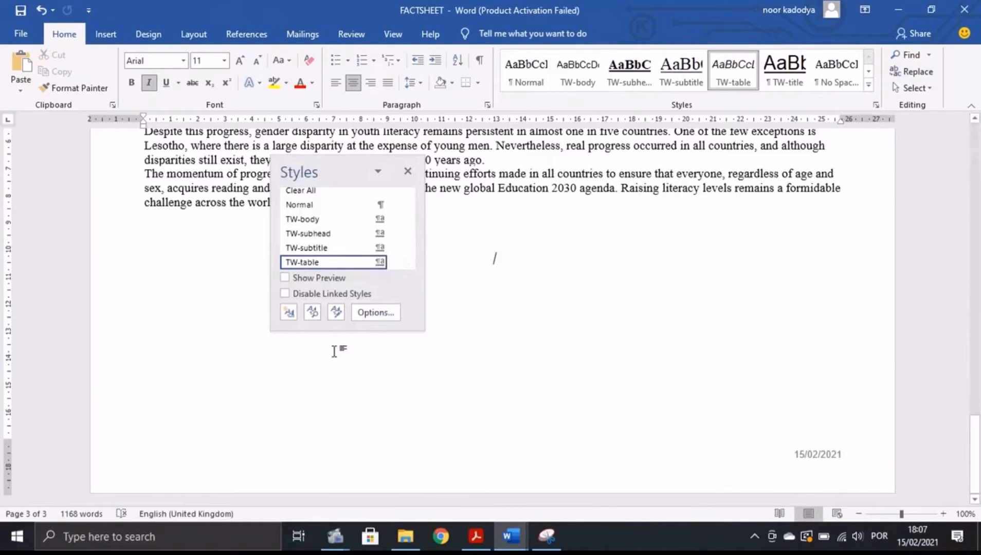
left_click_drag(340, 331, 381, 503)
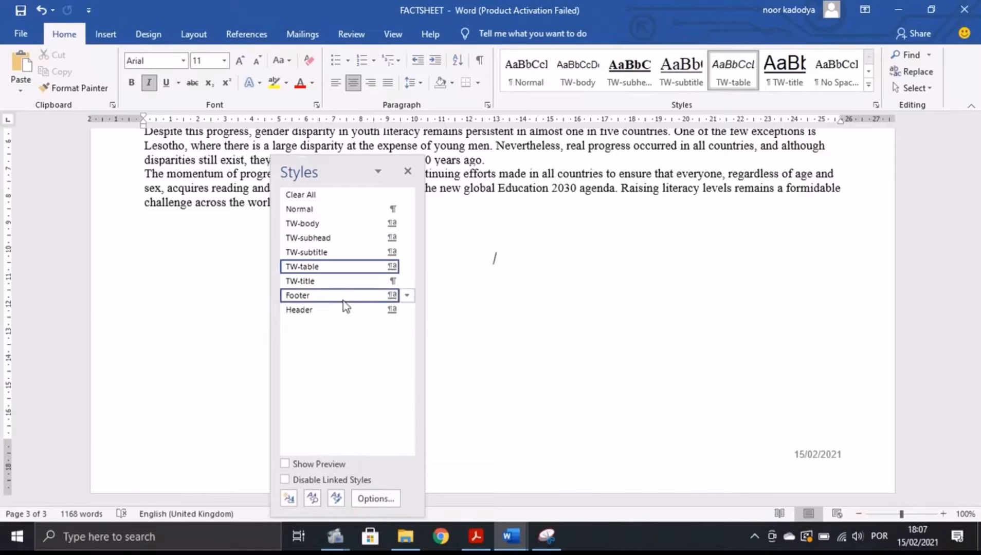
left_click(336, 283)
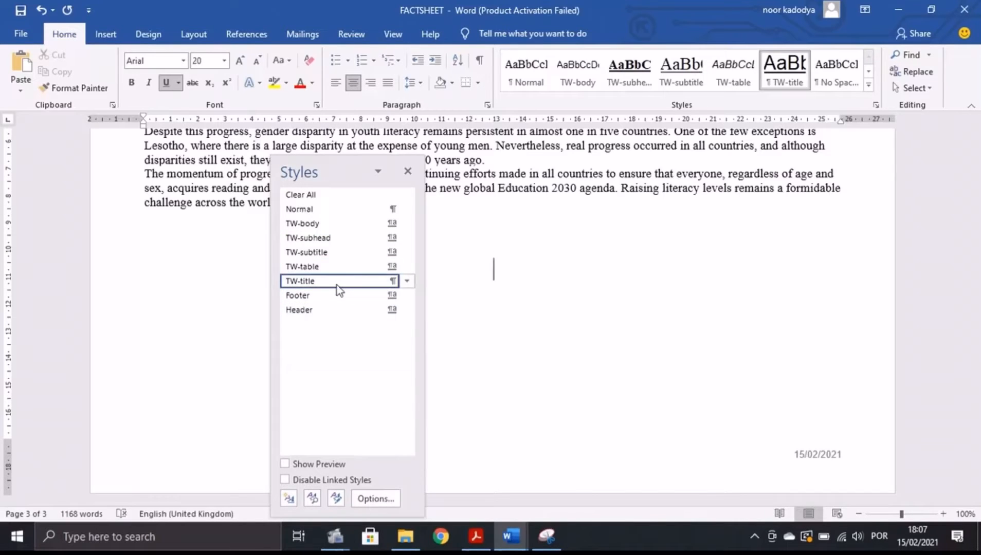
right_click(336, 285)
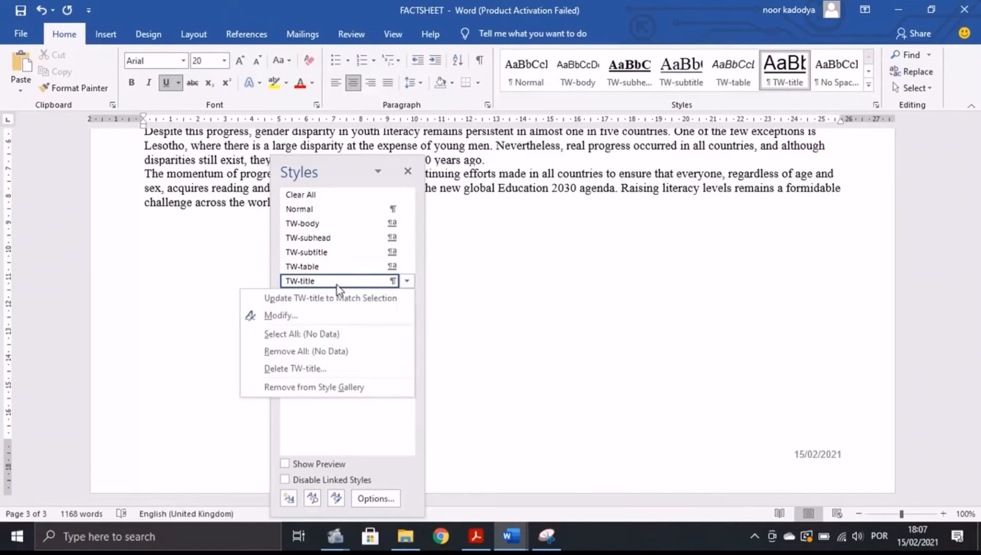
left_click(272, 316)
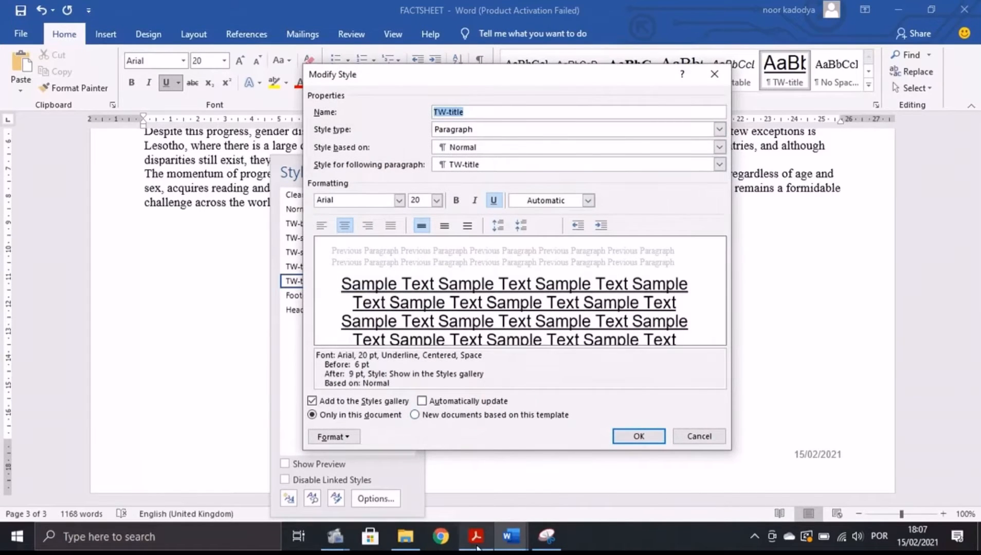
Set the TW-title font to Times New Roman at 20 pt.
left_click(475, 536)
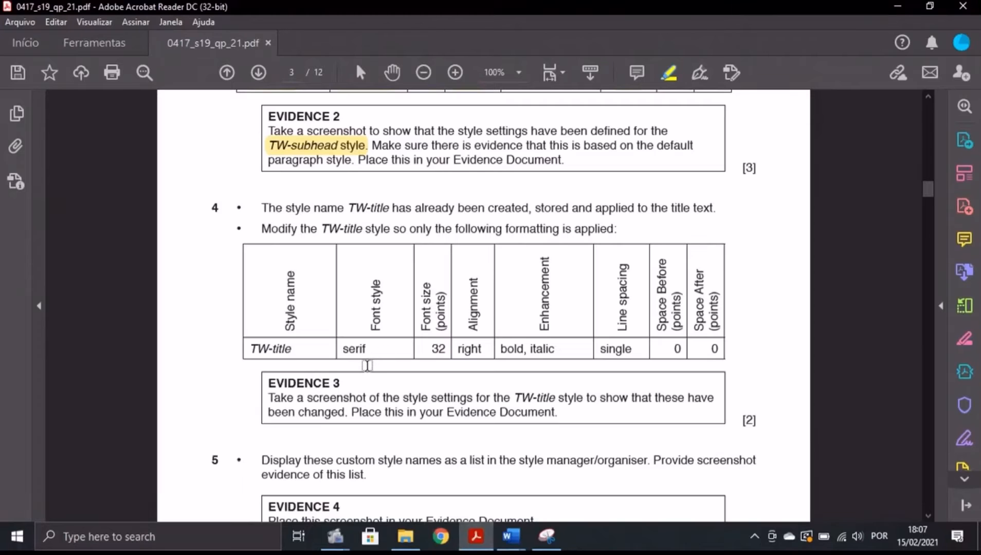
mouse_move(519, 533)
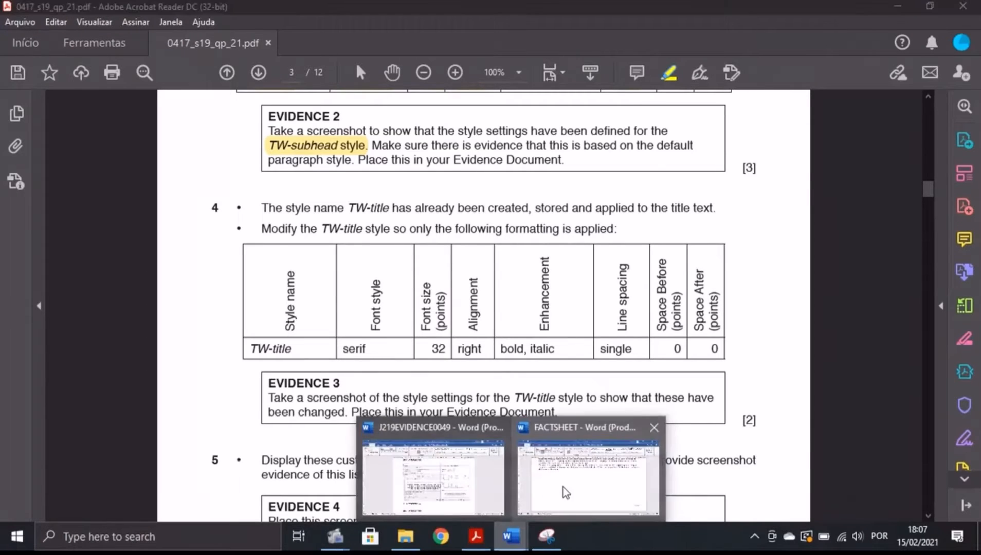
left_click(564, 487)
left_click(398, 200)
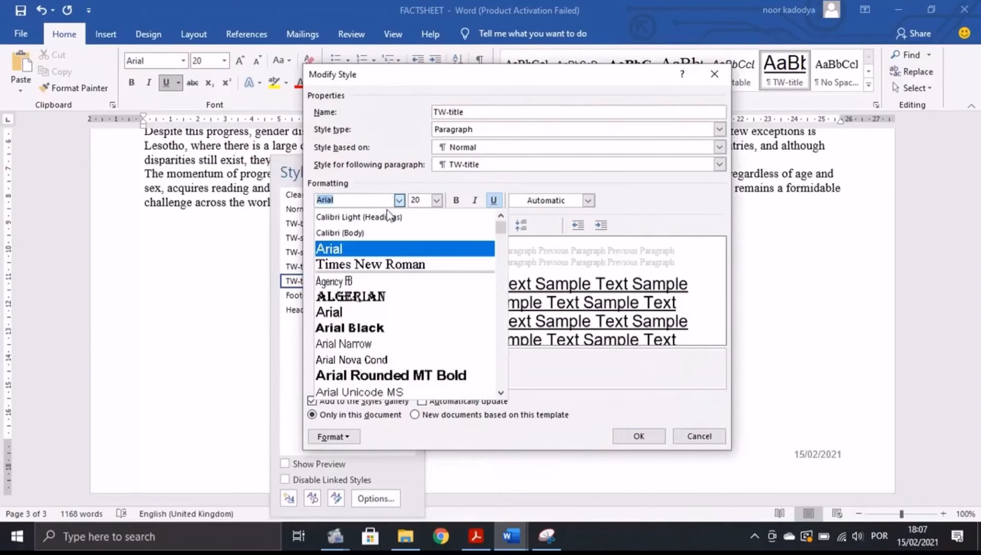
left_click(356, 270)
left_click(475, 536)
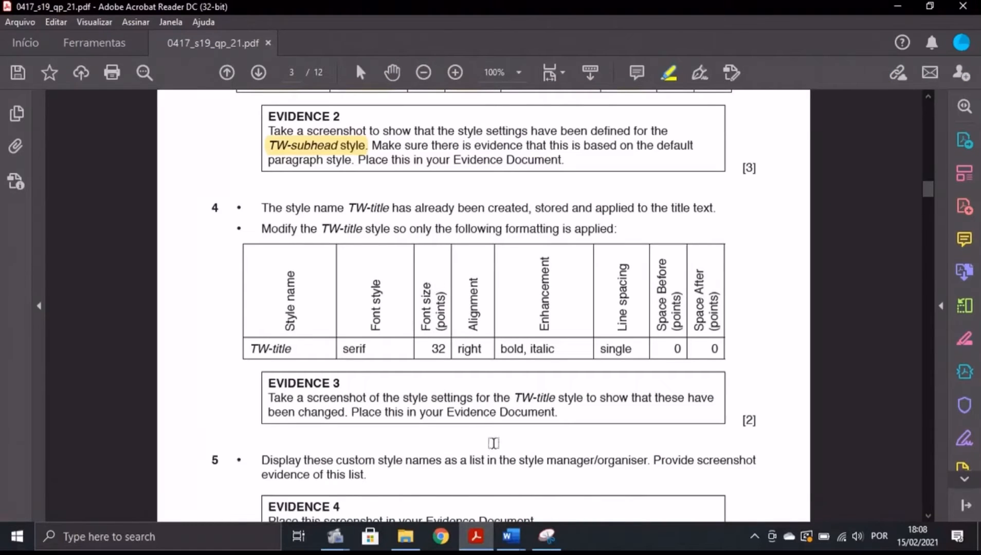
mouse_move(511, 536)
left_click(565, 486)
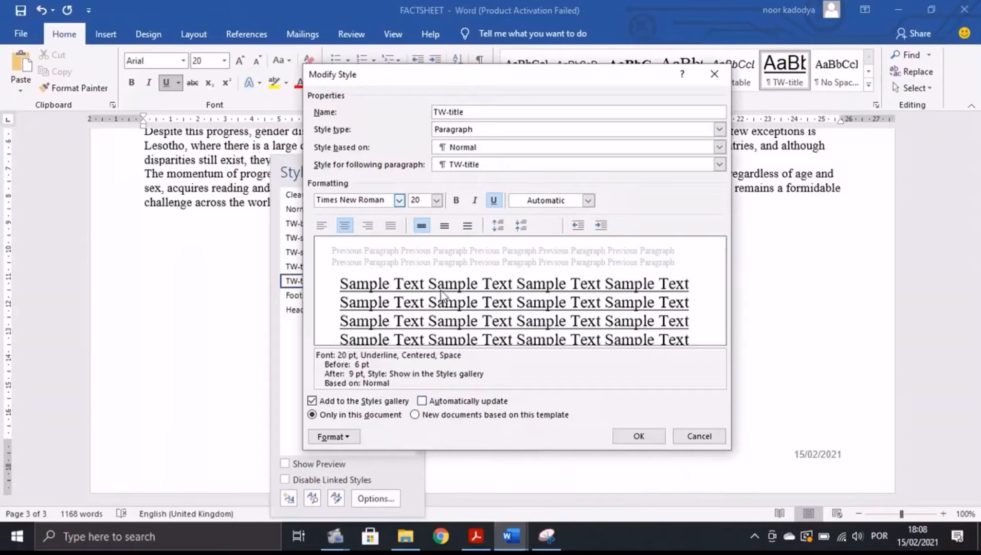
left_click(437, 201)
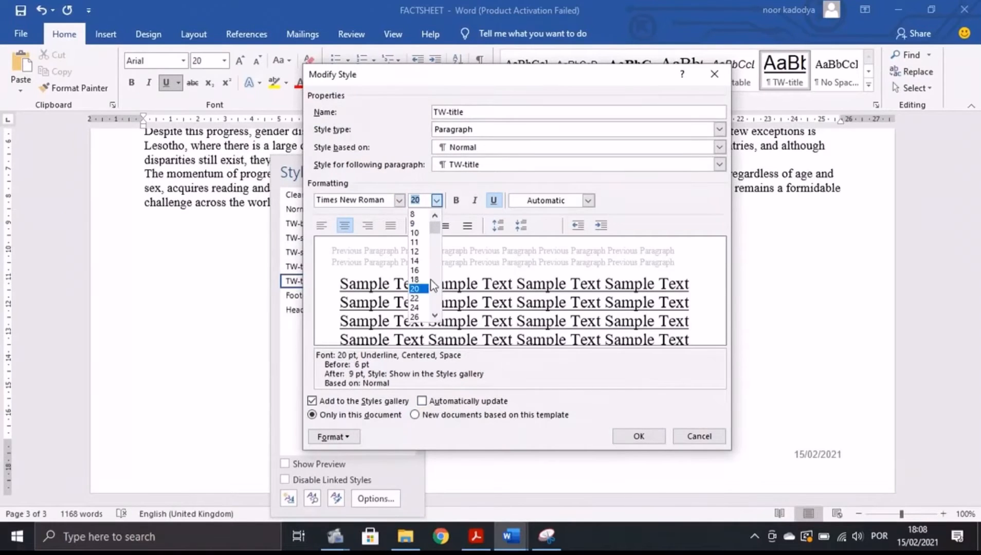
scroll(432, 286, "down", 2)
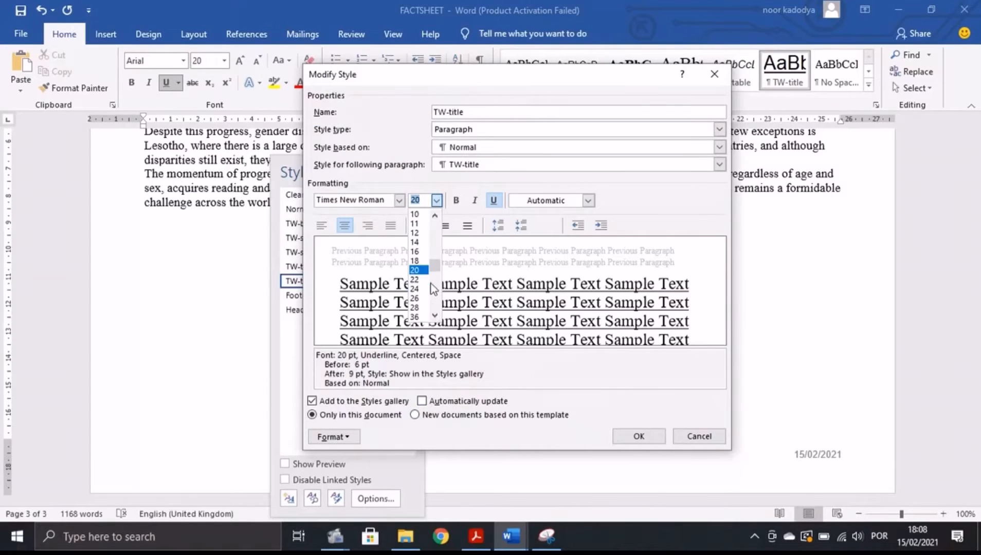
left_click(424, 199)
Make TW-title right-aligned, bold and italic, and remove its underline.
key("alt+Tab")
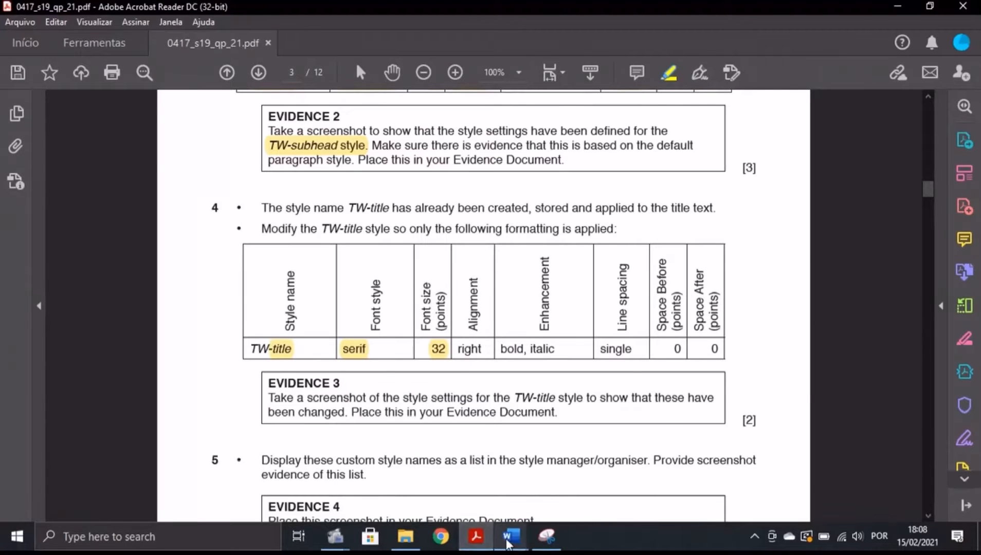
mouse_move(510, 536)
left_click(570, 470)
left_click(369, 226)
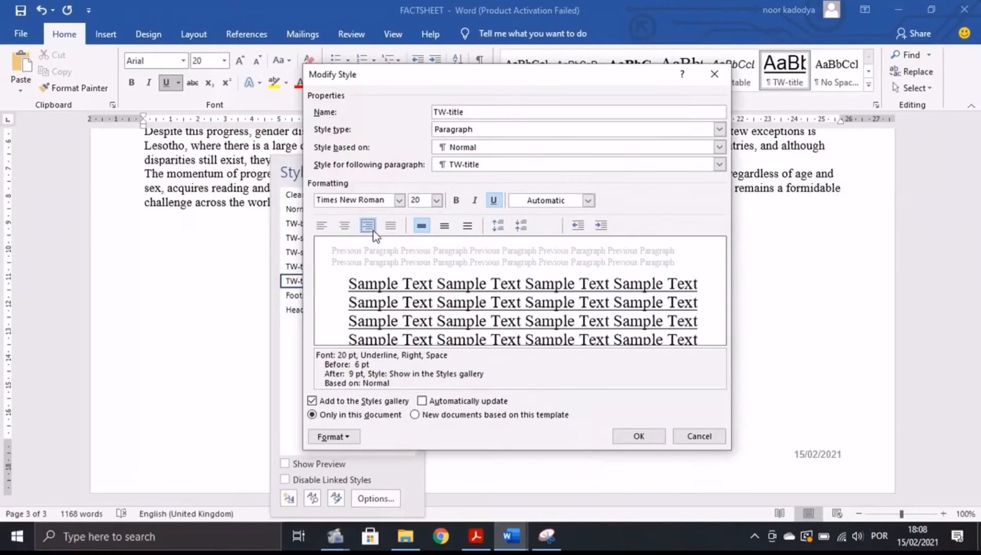
key("alt+Tab")
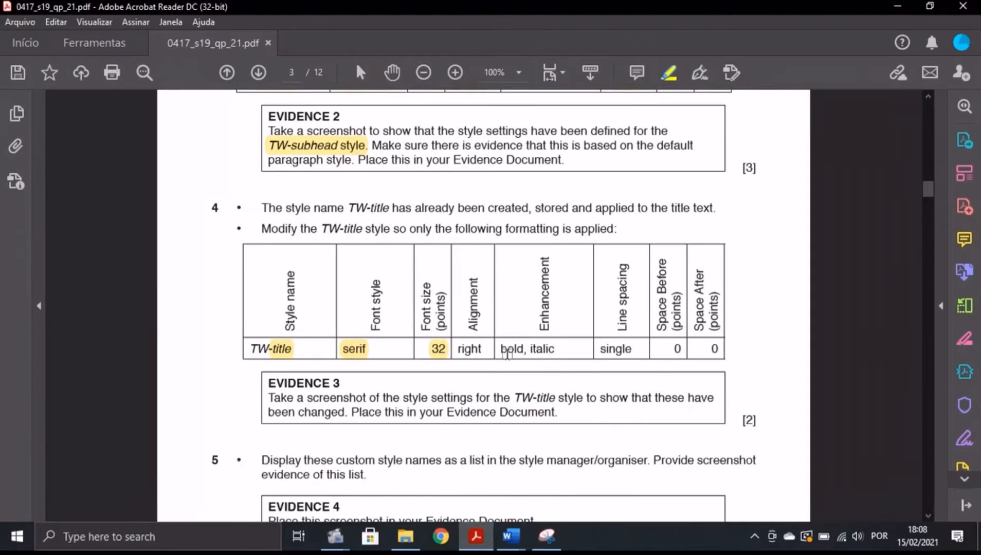
left_click_drag(500, 349, 556, 350)
left_click_drag(457, 349, 482, 350)
left_click(519, 548)
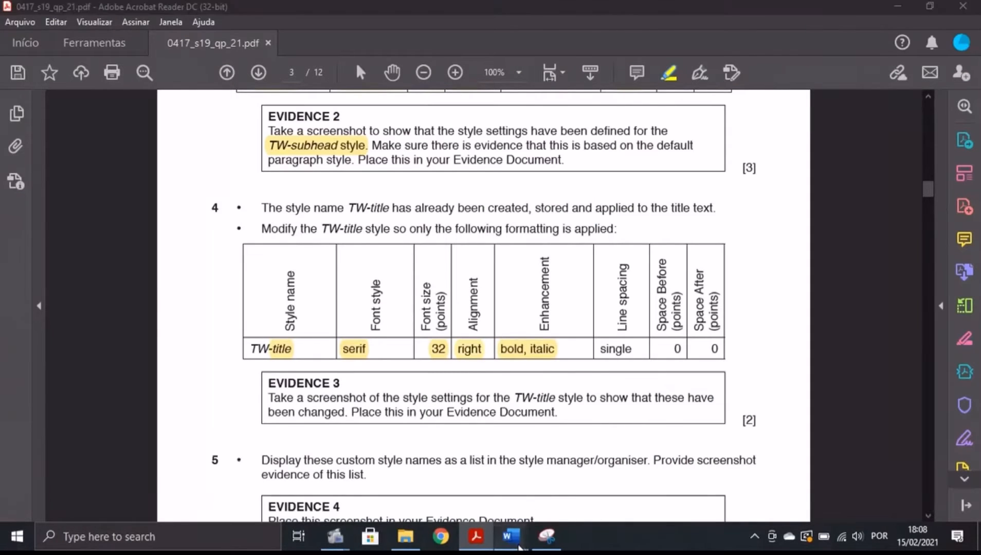
left_click(575, 478)
left_click(456, 200)
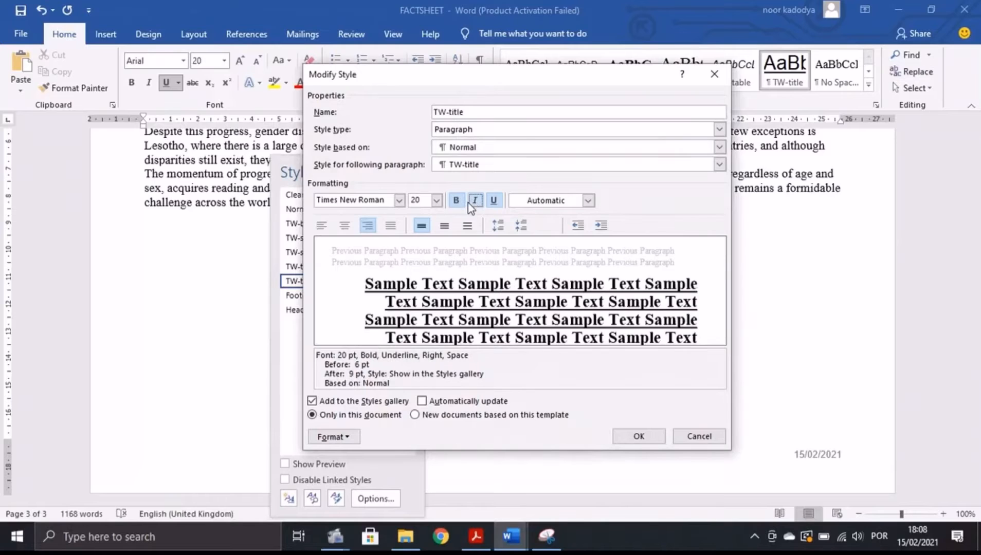
left_click(474, 201)
left_click(494, 201)
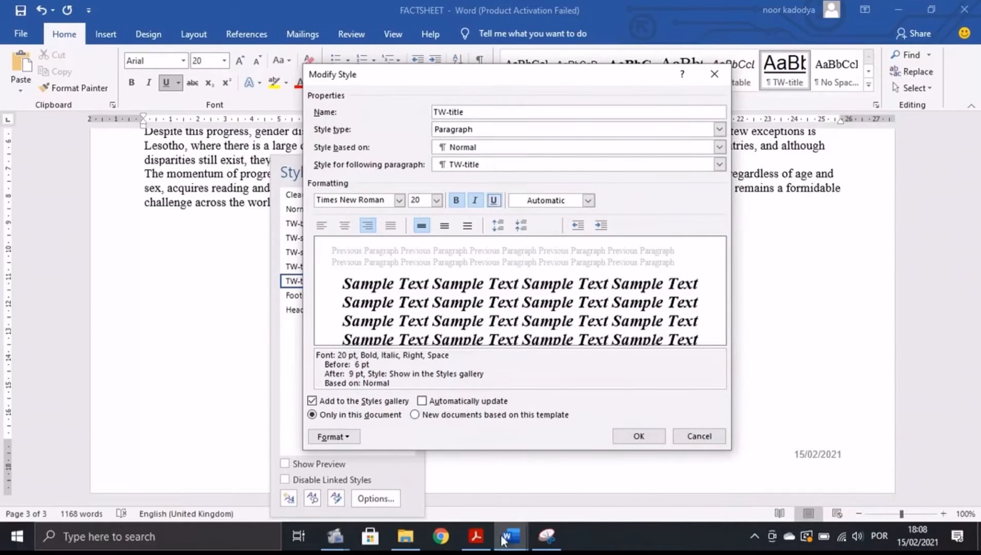
Set TW-title spacing before and after to 0 pt and save the style.
left_click(475, 537)
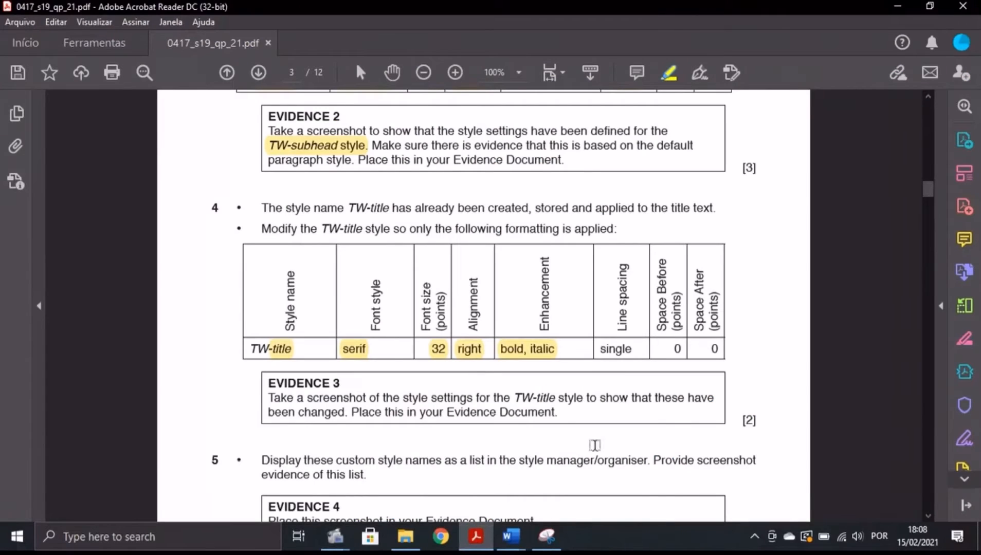
mouse_move(511, 537)
left_click(553, 465)
left_click(334, 437)
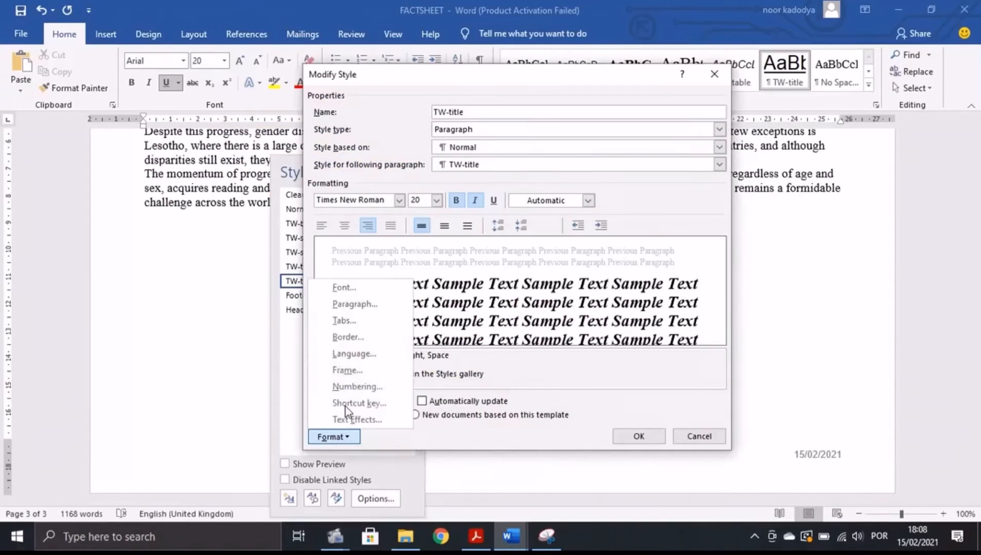
left_click(362, 304)
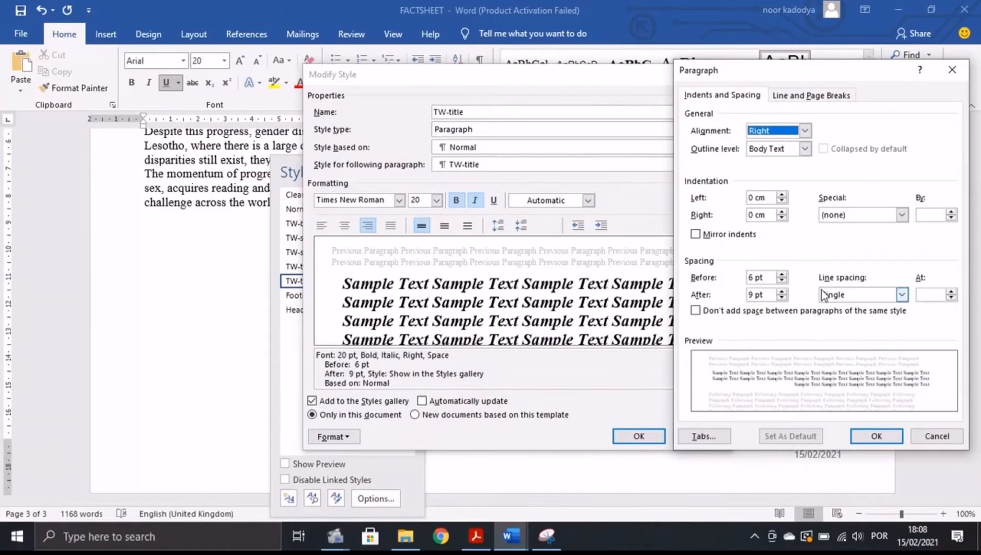
left_click(752, 277)
key("BackSpace")
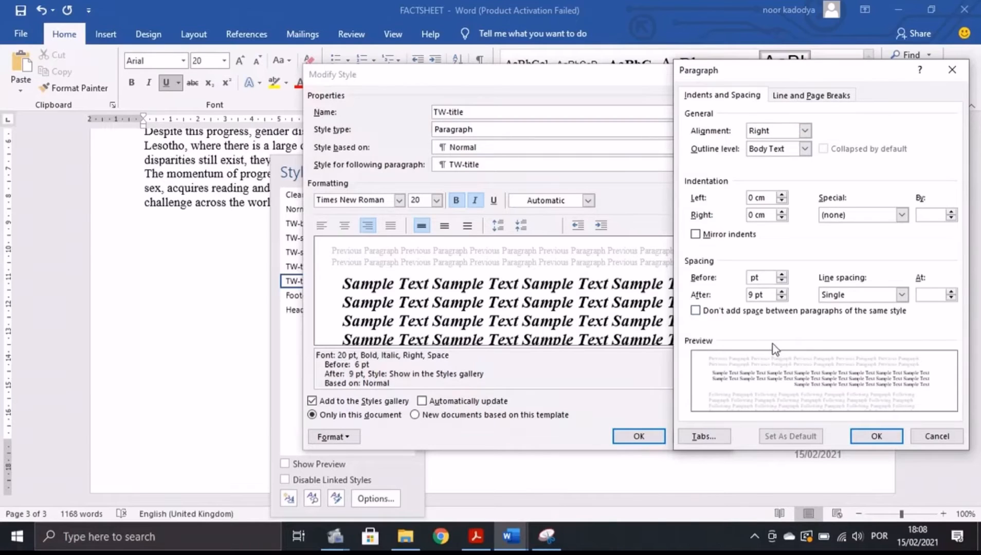
type("0")
left_click(750, 295)
key("BackSpace")
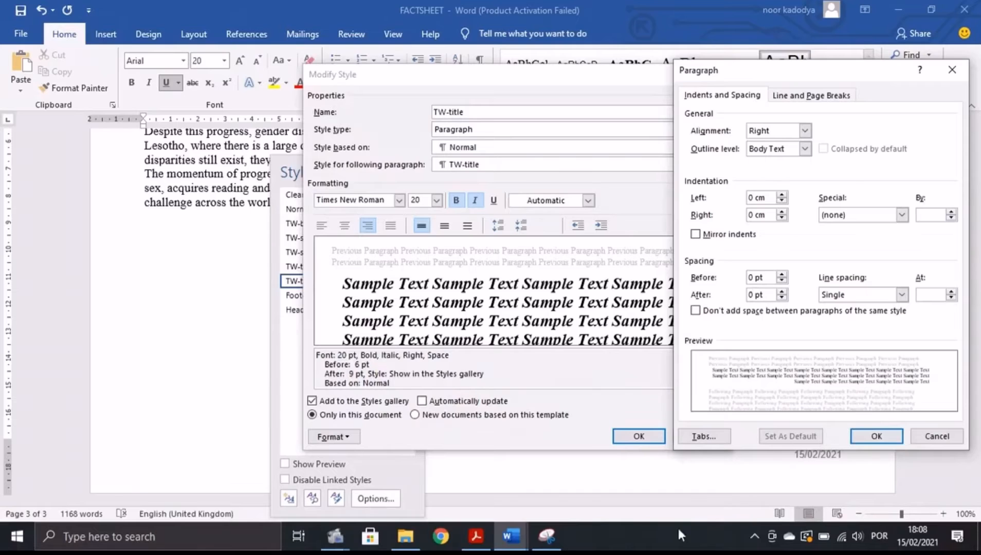
type("0")
left_click(878, 435)
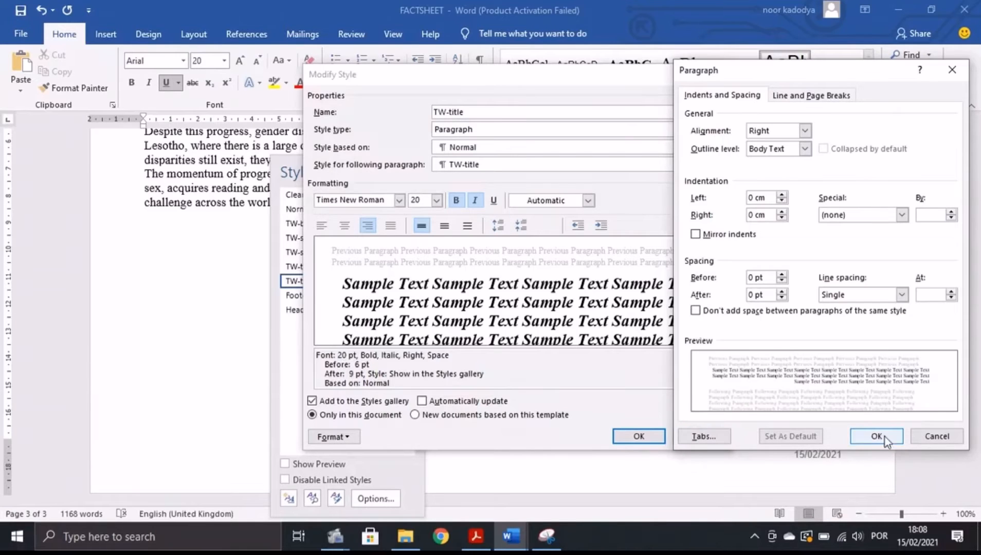
left_click(636, 442)
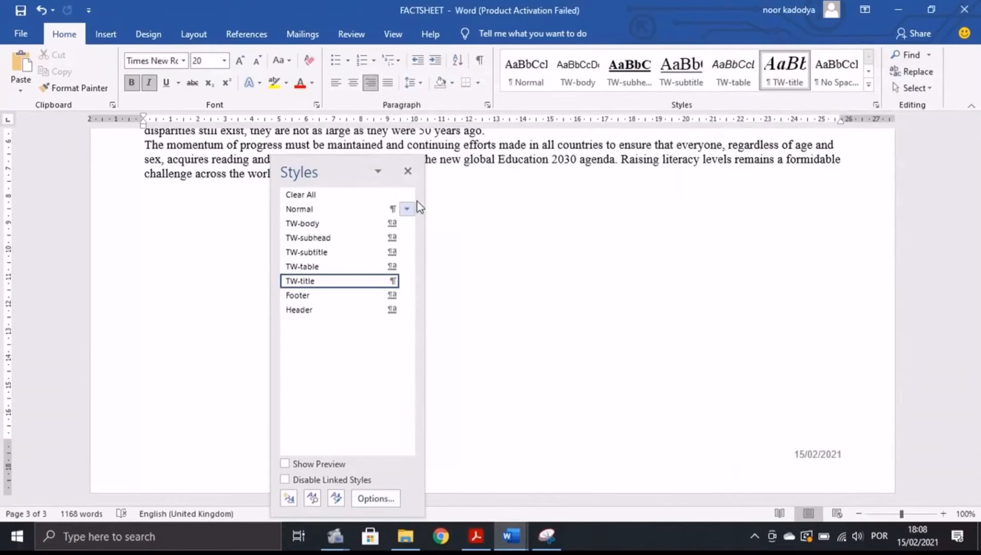
Close the Styles pane and reopen the TW-title style's Modify and Paragraph dialogs.
left_click(407, 171)
left_click(475, 536)
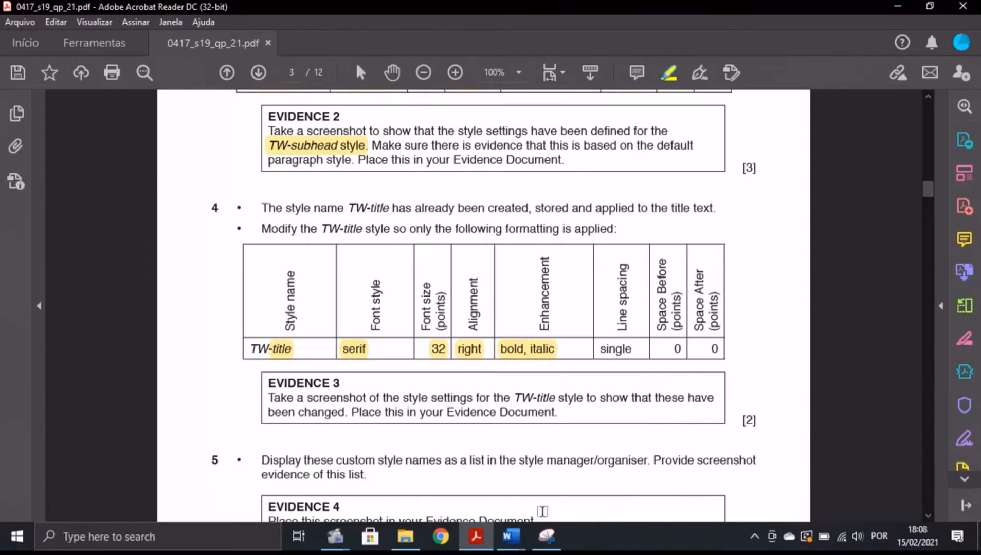
left_click(511, 536)
left_click(592, 462)
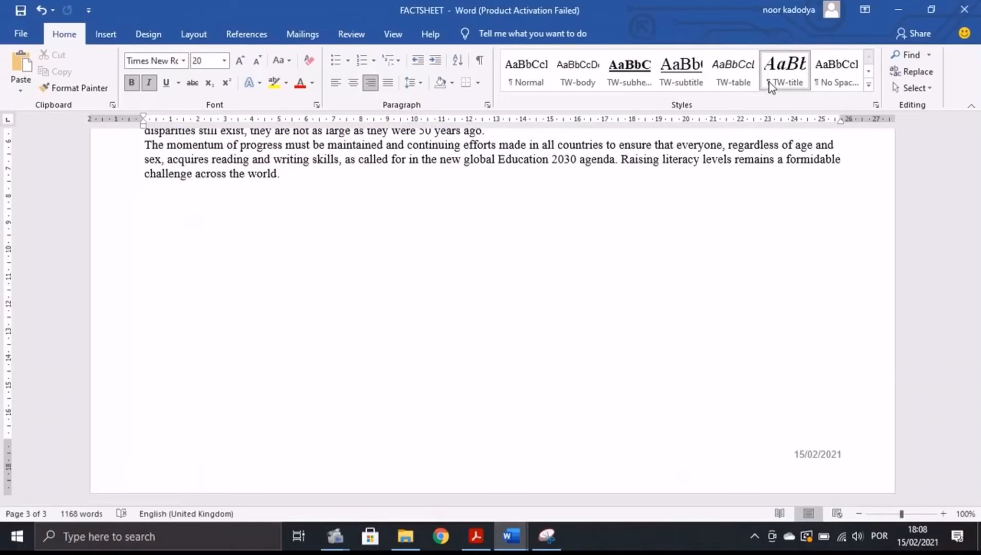
right_click(781, 75)
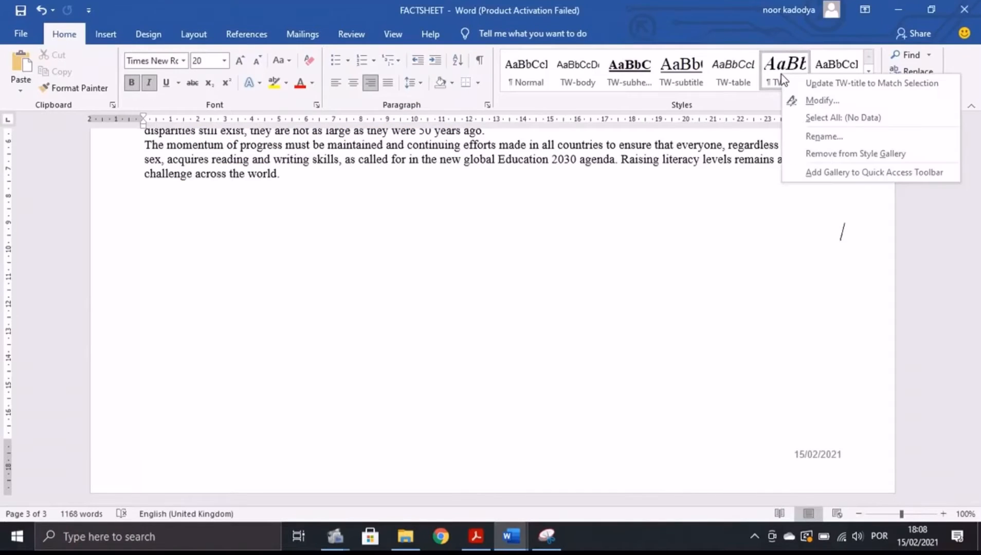
left_click(791, 103)
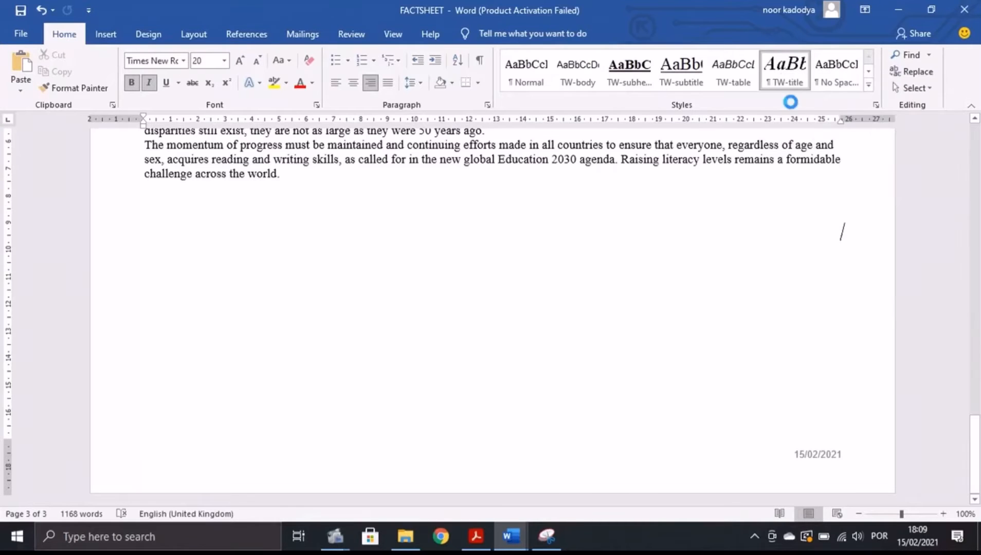
left_click(334, 436)
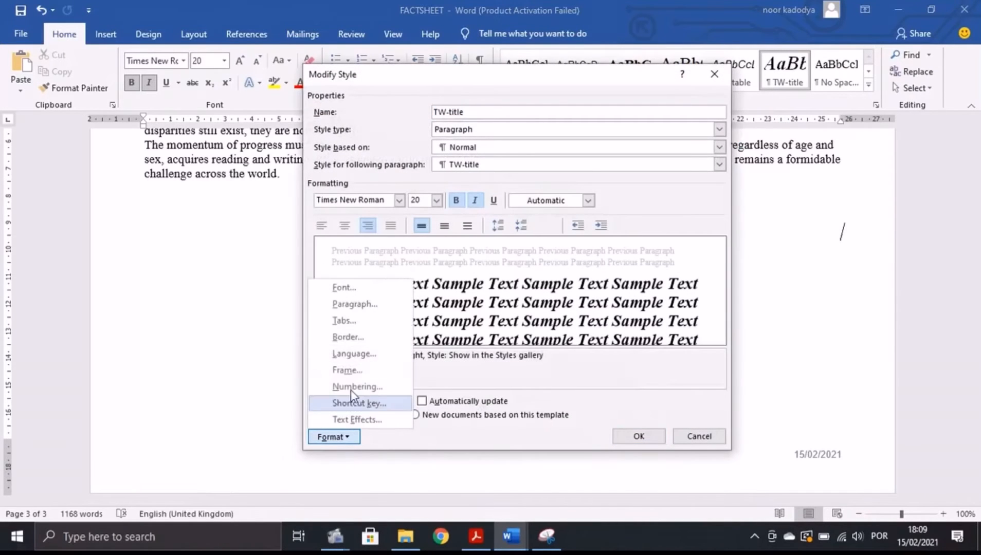
left_click(355, 304)
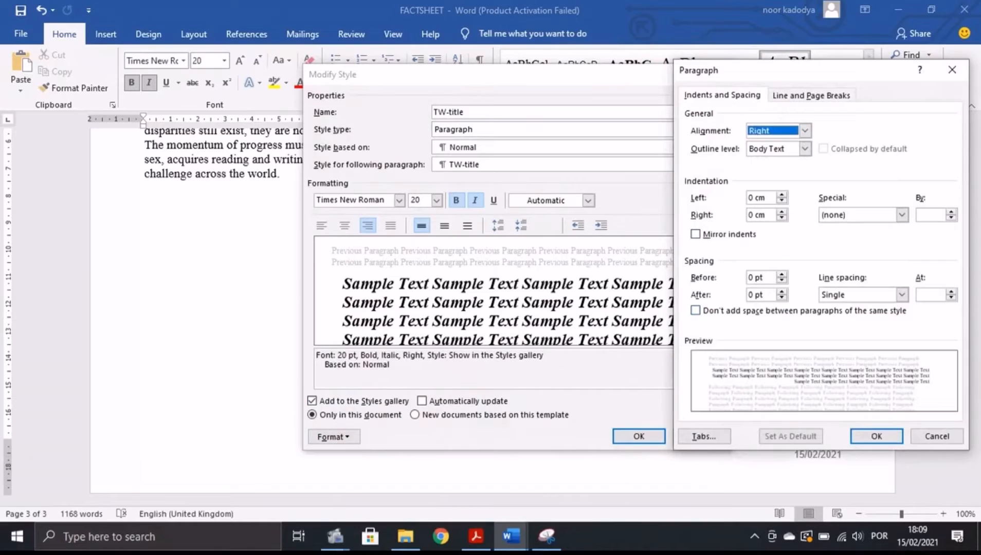
Snip both TW-title dialogs, confirm them with OK, and switch to the evidence document.
left_click(546, 537)
left_click(169, 50)
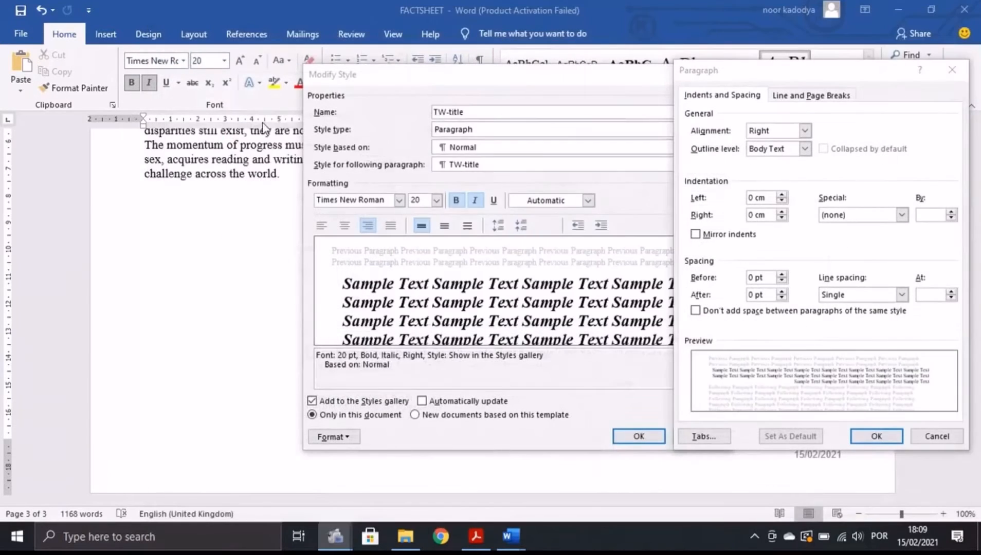
left_click_drag(309, 68, 969, 464)
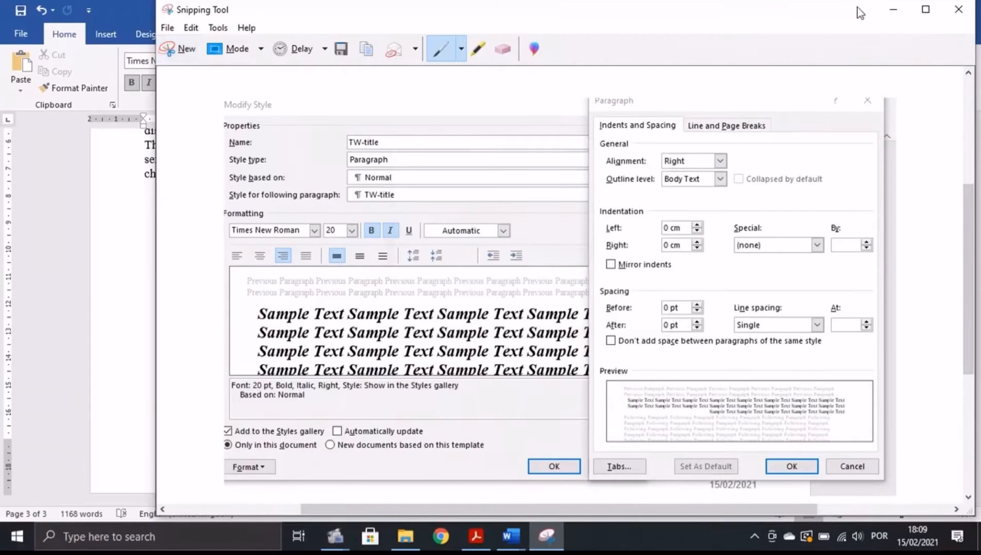
left_click(889, 15)
left_click(873, 437)
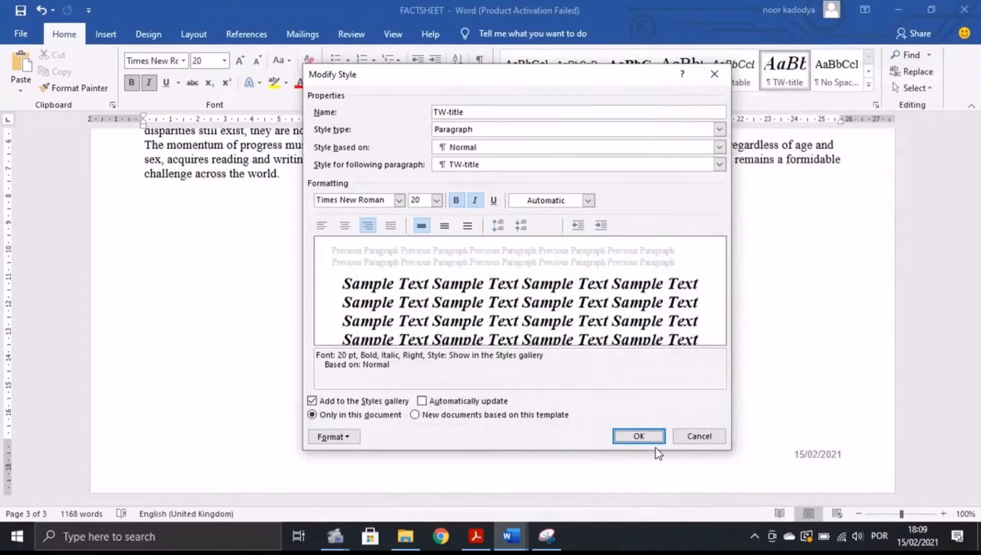
left_click(643, 437)
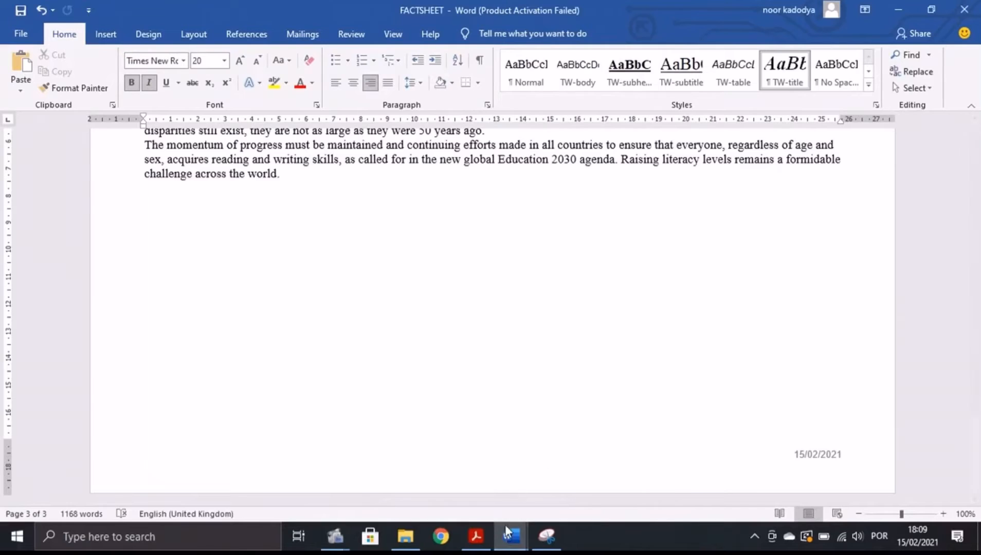
mouse_move(509, 535)
left_click(420, 488)
Paste the TW-title screenshot under Step 4 and enlarge it across the page.
left_click(279, 466)
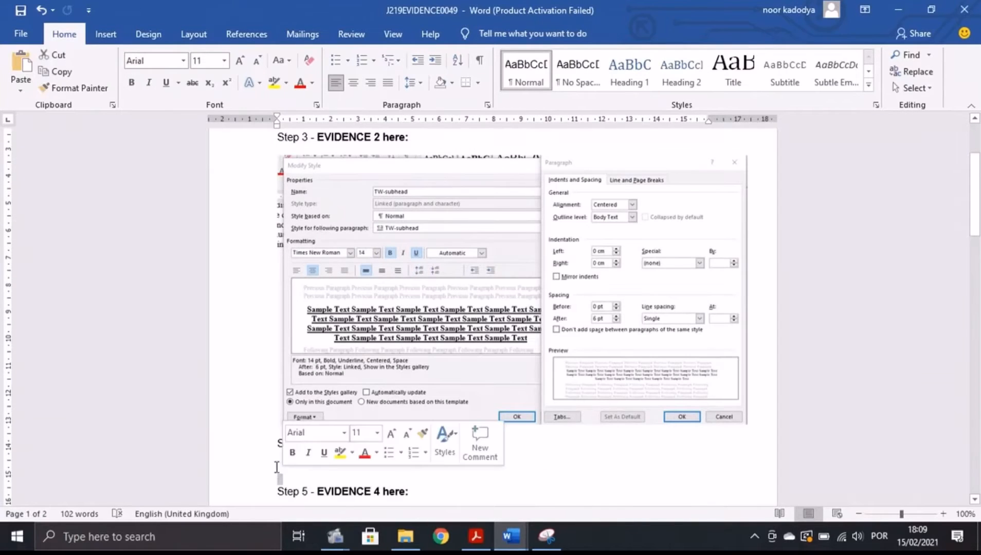
key("ctrl+v")
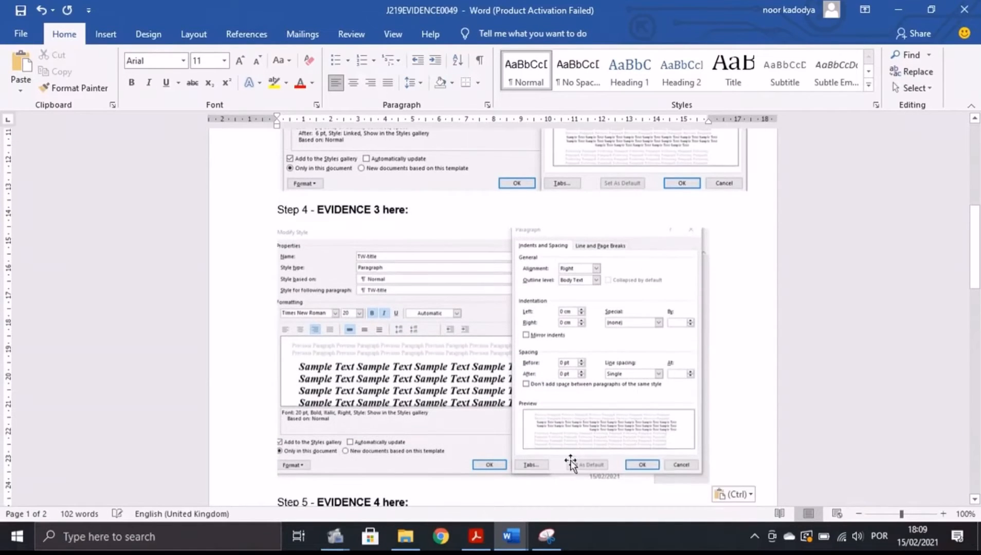
left_click(697, 483)
left_click_drag(707, 482, 742, 503)
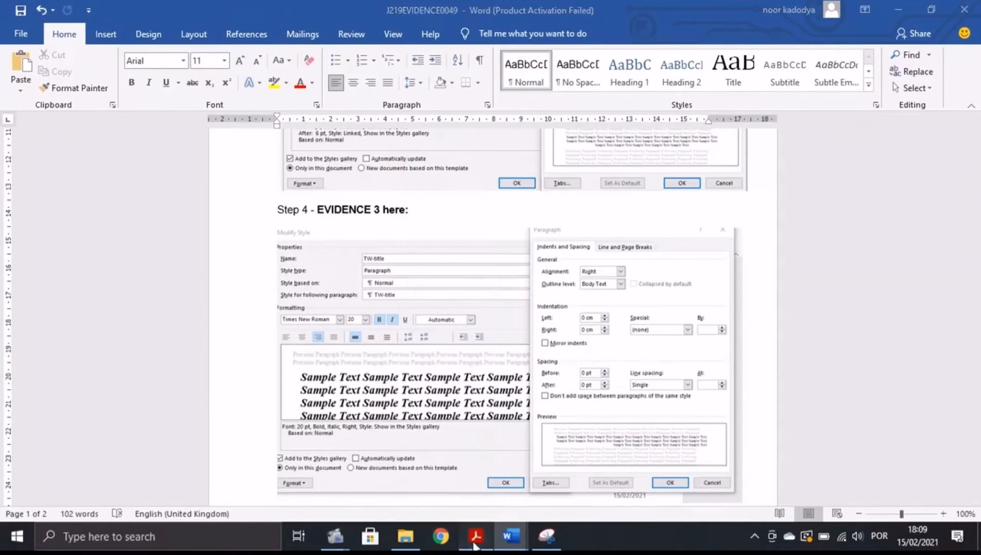
Scroll the exam paper down to task 5 about the custom style names.
left_click(475, 536)
scroll(392, 381, "down", 3)
scroll(392, 380, "down", 1)
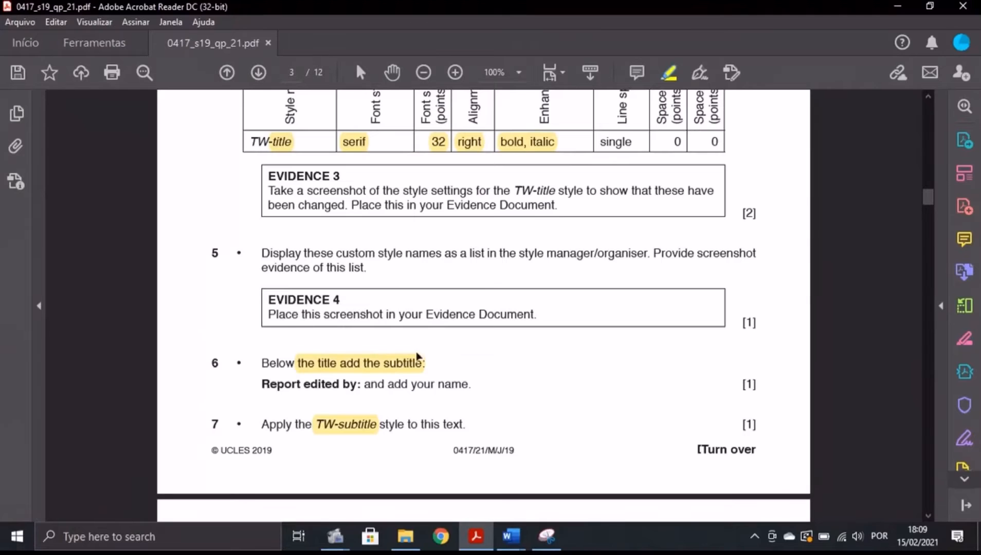
Show FACTSHEET's Styles pane sized around the custom styles and snip it.
left_click(511, 536)
left_click(580, 477)
scroll(834, 254, "up", 7)
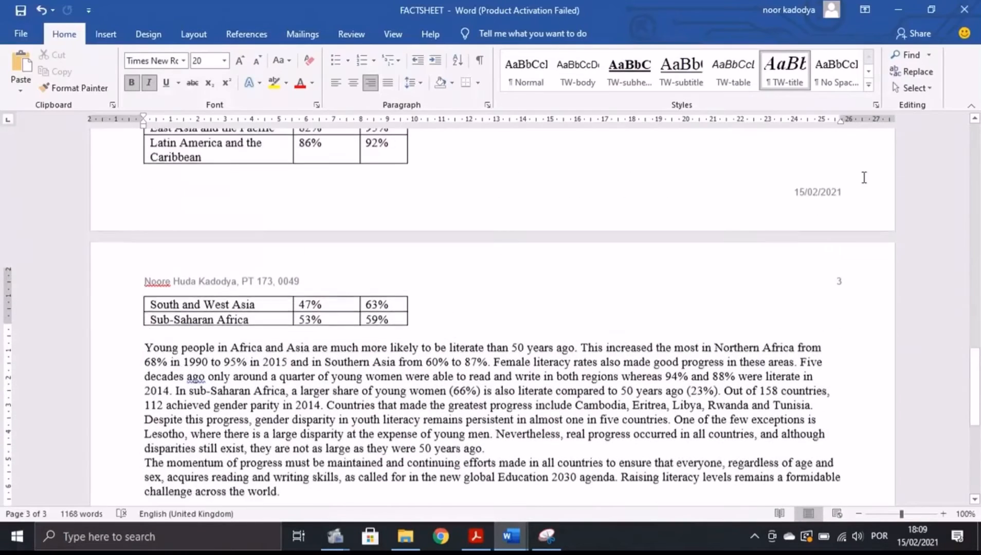
left_click(877, 107)
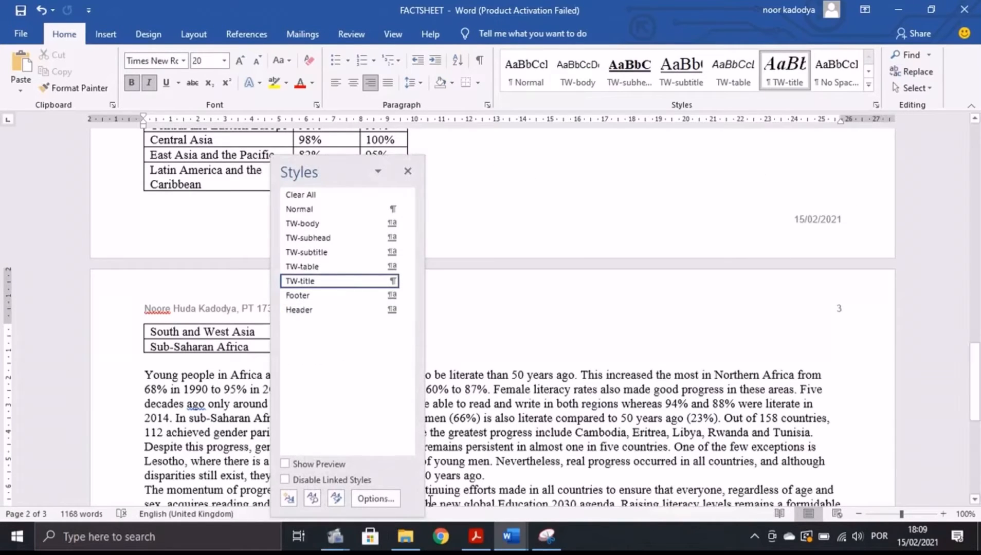
left_click_drag(422, 515, 420, 401)
left_click(537, 532)
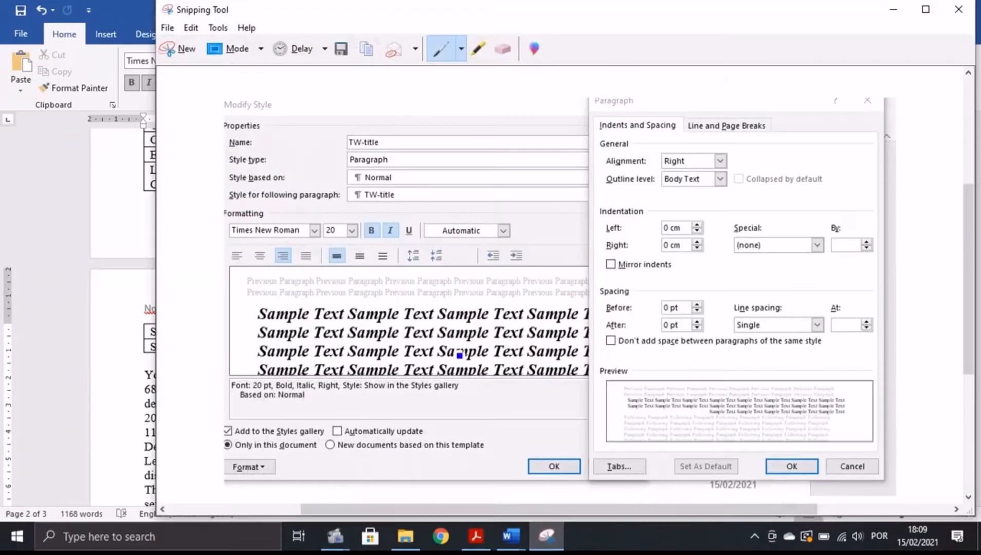
left_click(177, 49)
left_click_drag(262, 150, 456, 401)
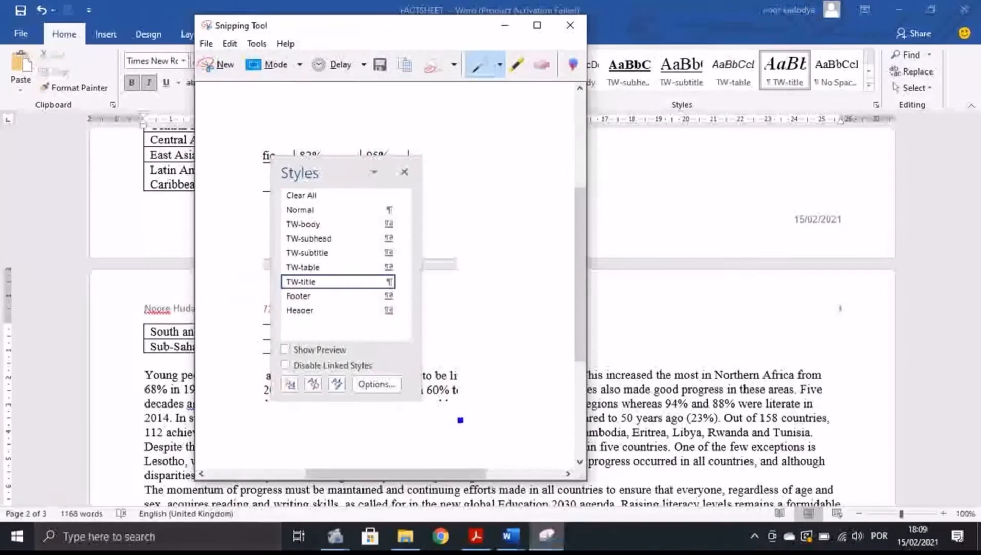
left_click(505, 25)
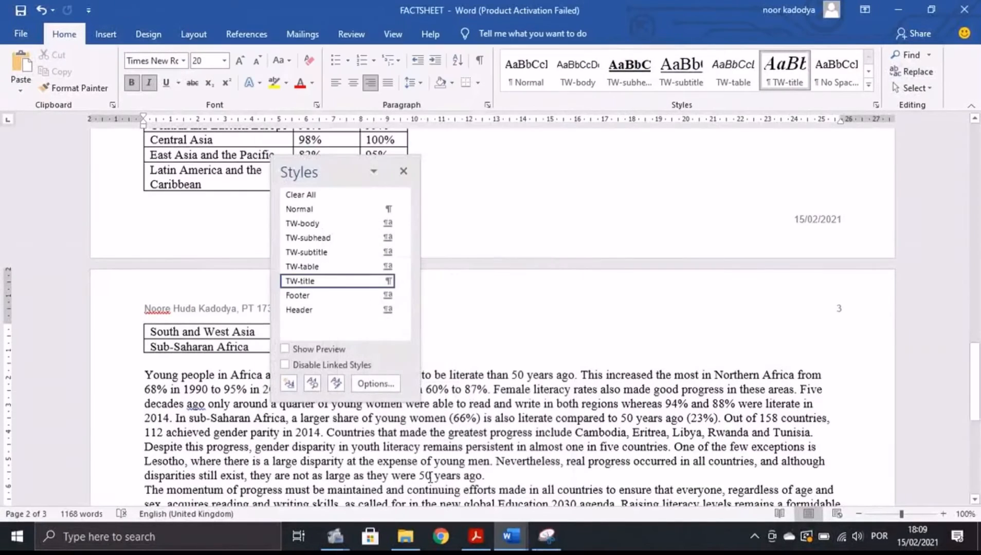
Paste the styles-list screenshot below the Step 5 heading as Evidence 4.
mouse_move(511, 536)
left_click(478, 501)
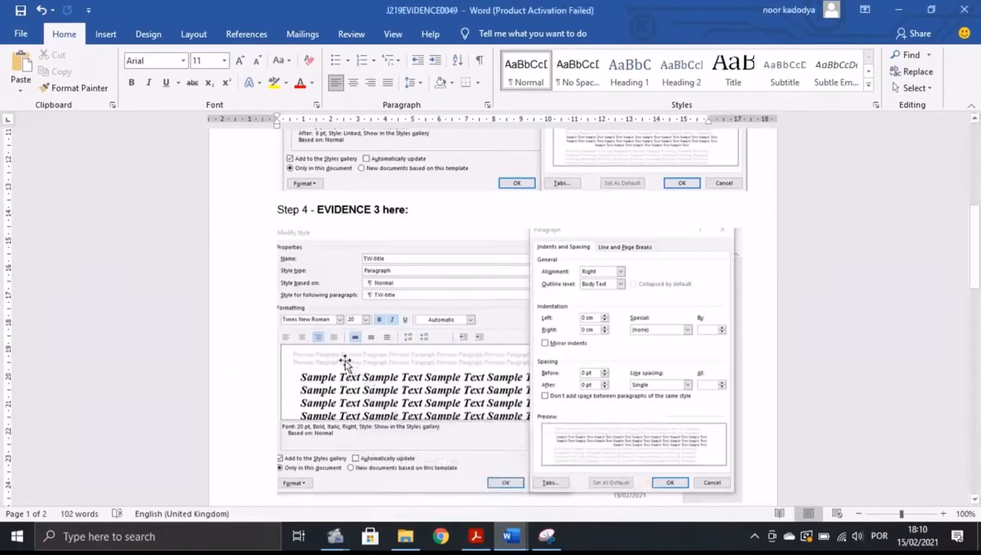
scroll(360, 365, "down", 3)
left_click(422, 417)
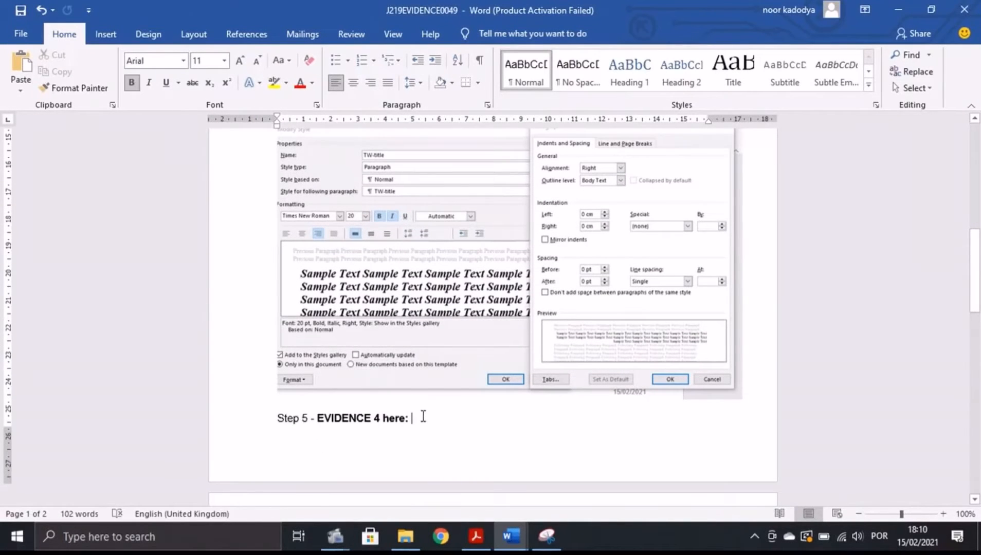
scroll(348, 445, "down", 2)
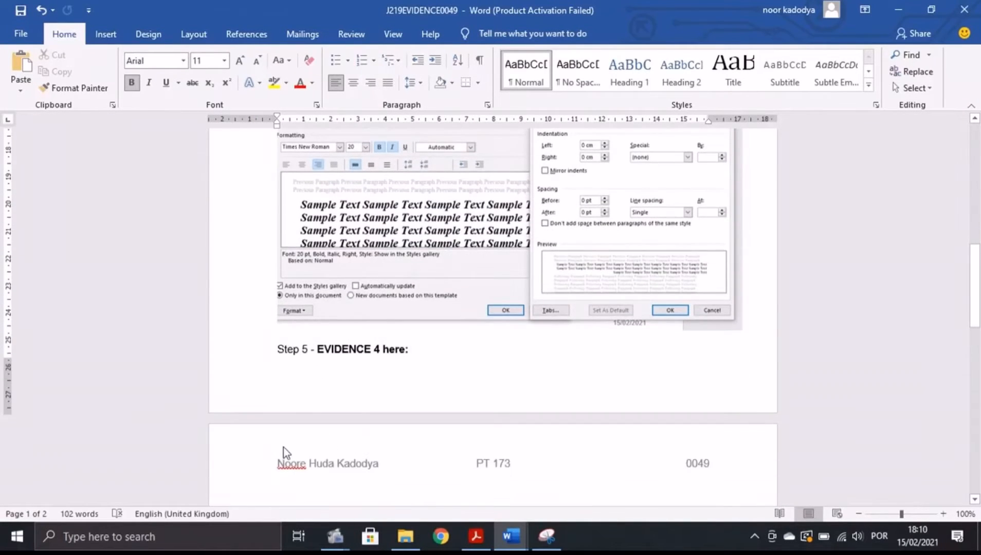
scroll(283, 447, "down", 2)
left_click(289, 422)
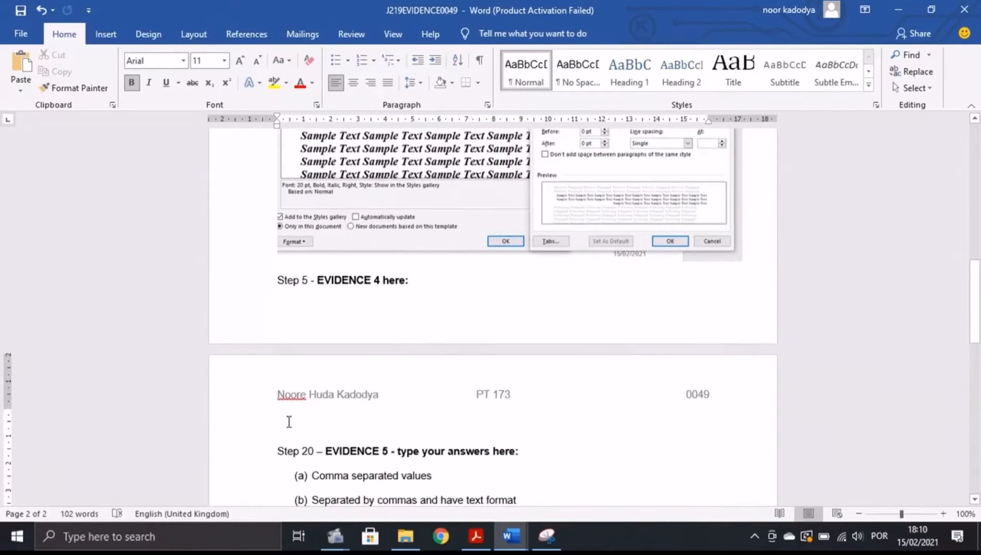
key("ctrl+v")
left_click(477, 536)
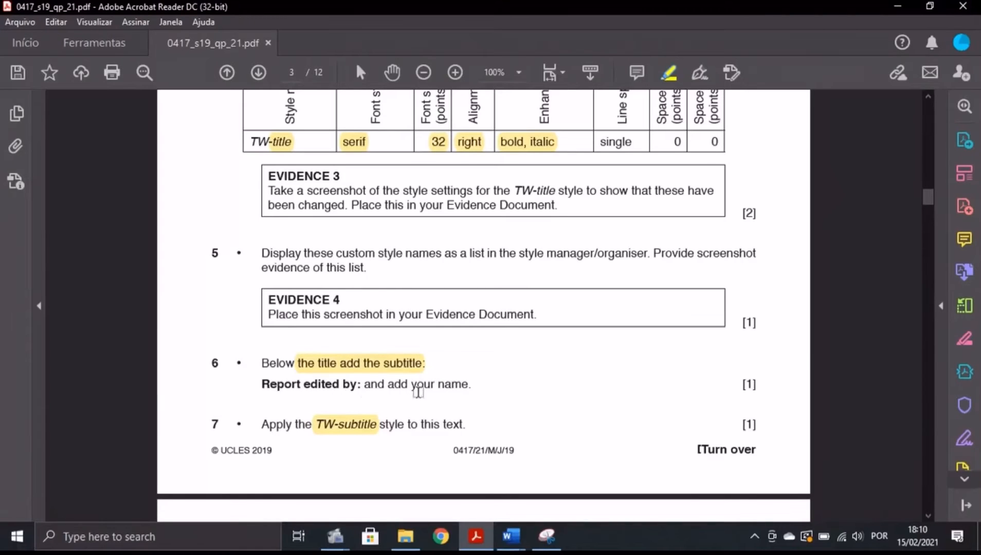
Add a line under the title reading 'Report edited by:' followed by the editor's name.
mouse_move(514, 539)
left_click(587, 475)
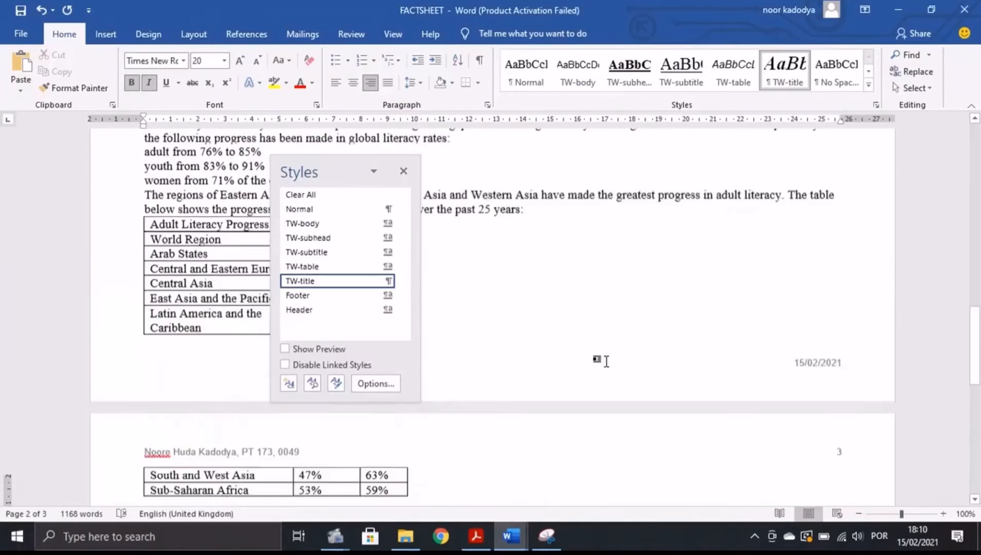
scroll(381, 174, "up", 8)
left_click(403, 171)
scroll(786, 352, "up", 12)
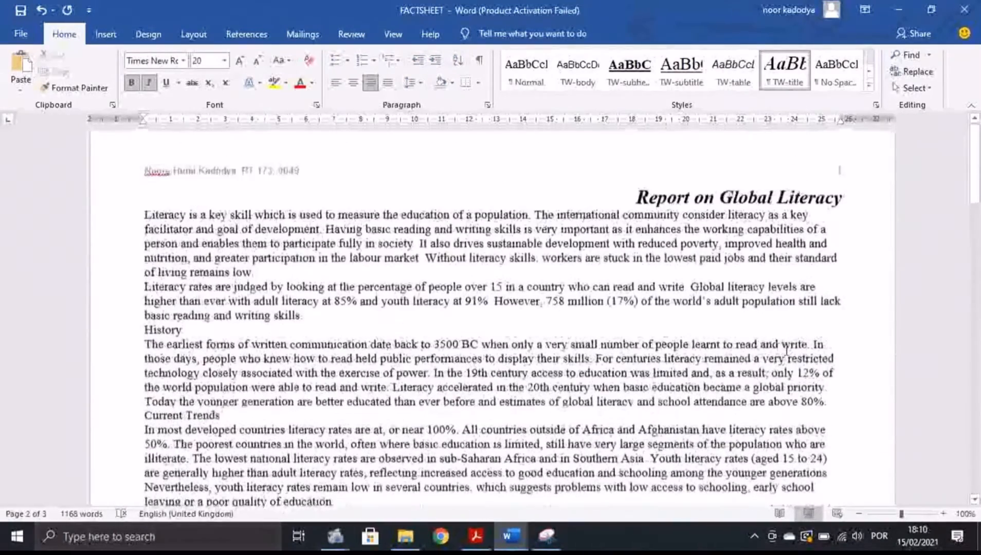
left_click(851, 215)
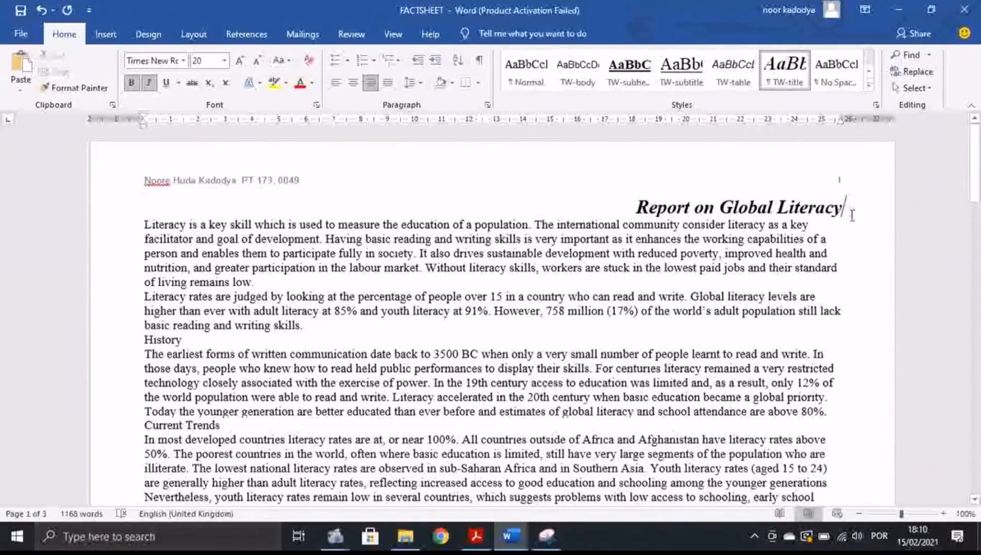
key("Return")
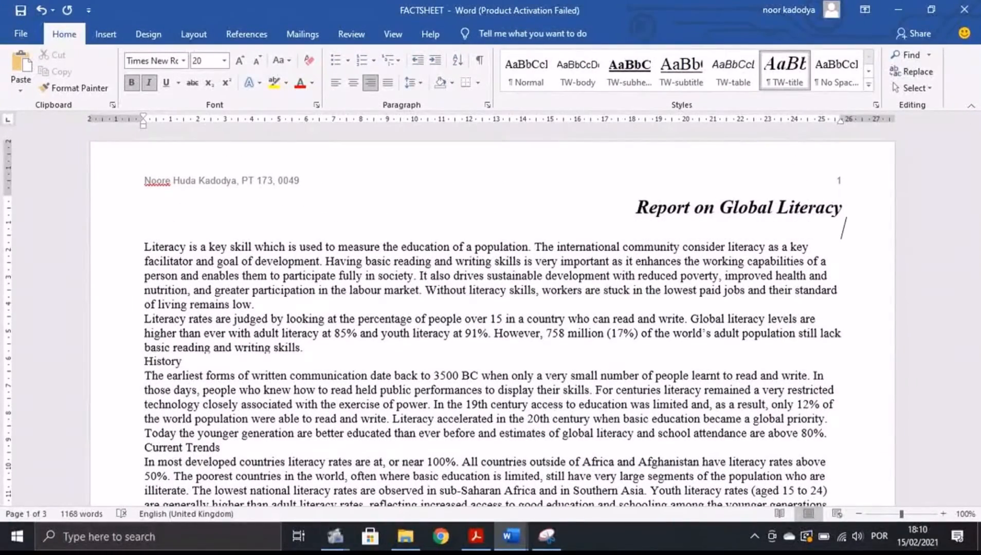
type("Report")
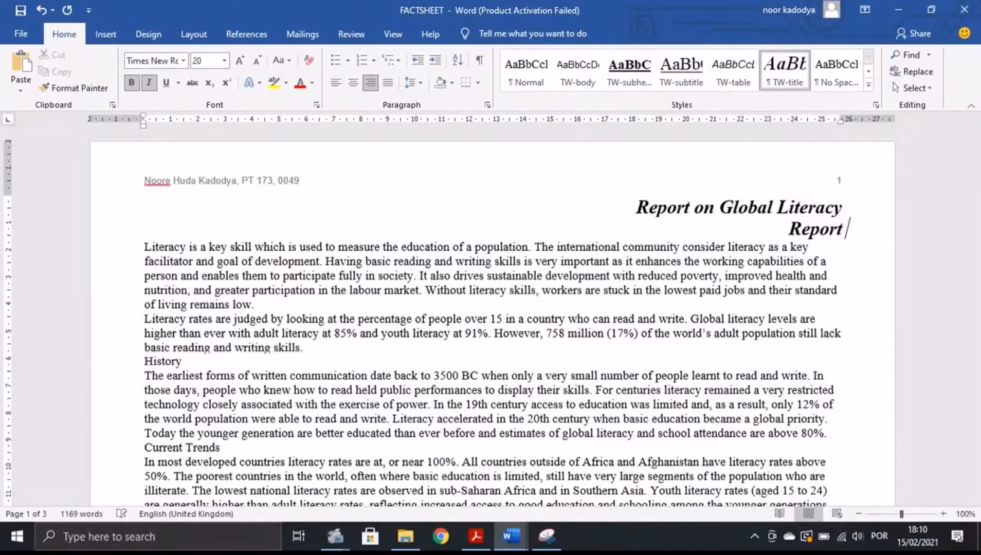
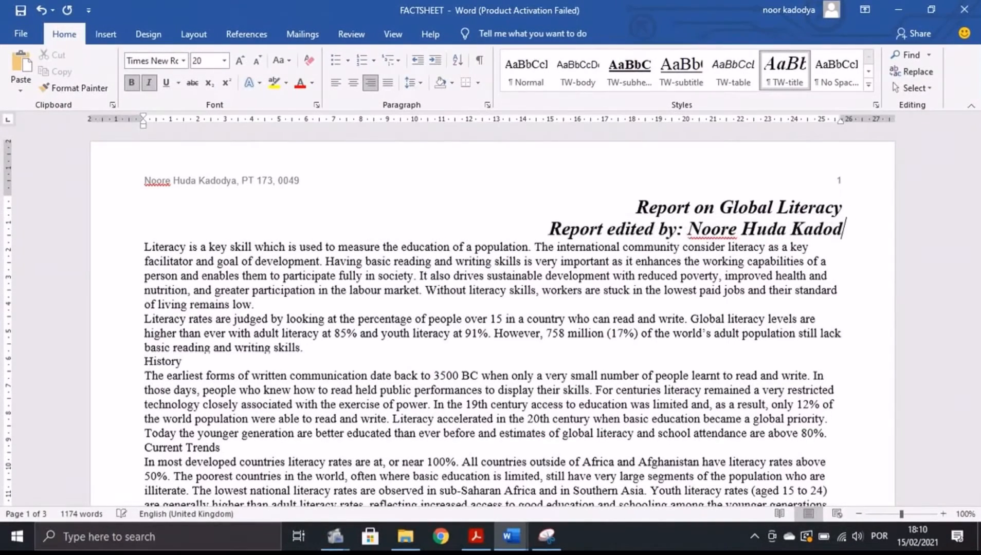
Check the exam paper's next task, then select the new 'Report edited by' line.
left_click(483, 545)
scroll(307, 369, "down", 1)
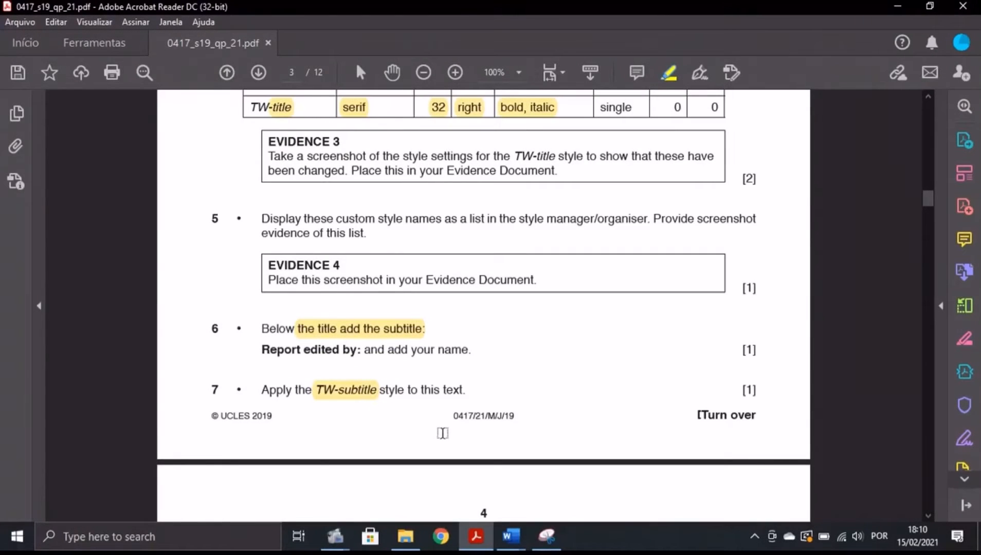
mouse_move(511, 536)
left_click(548, 506)
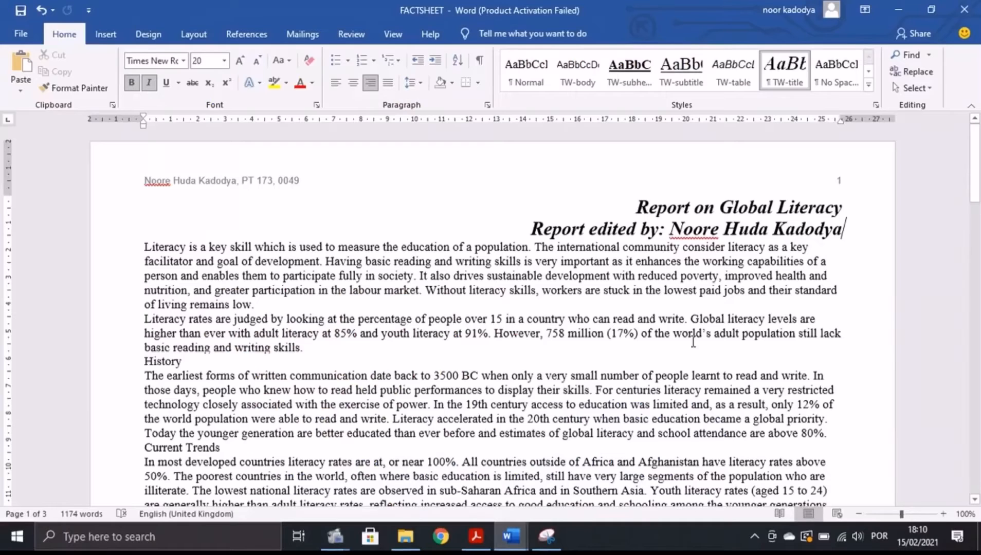
left_click_drag(530, 228, 845, 230)
Apply the TW-subtitle style to the 'Report edited by' line.
left_click(688, 80)
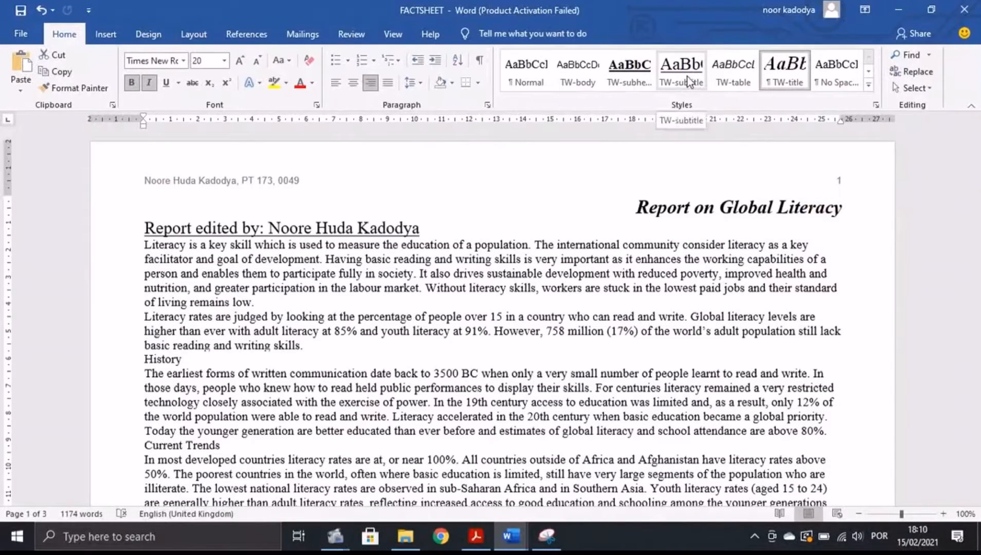
left_click(475, 536)
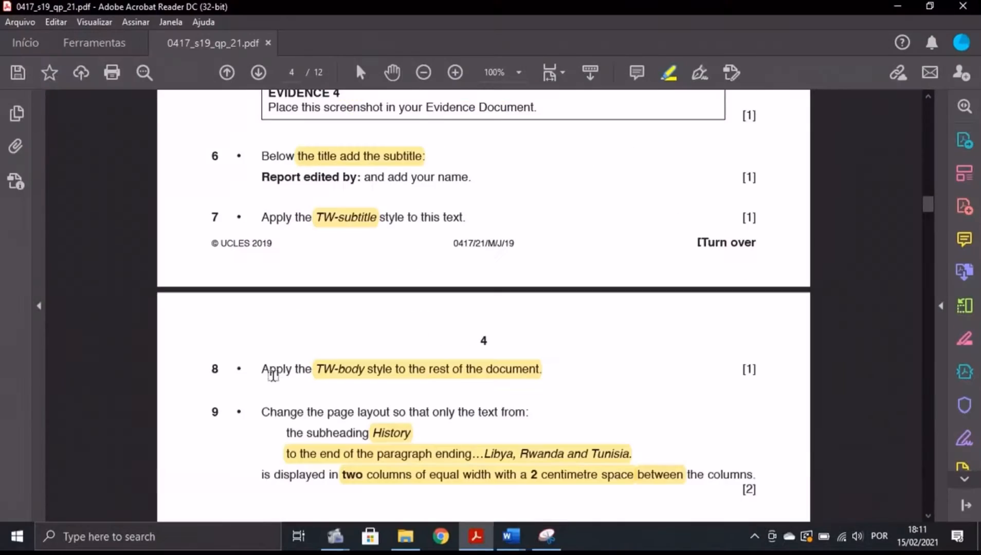
scroll(276, 393, "down", 1)
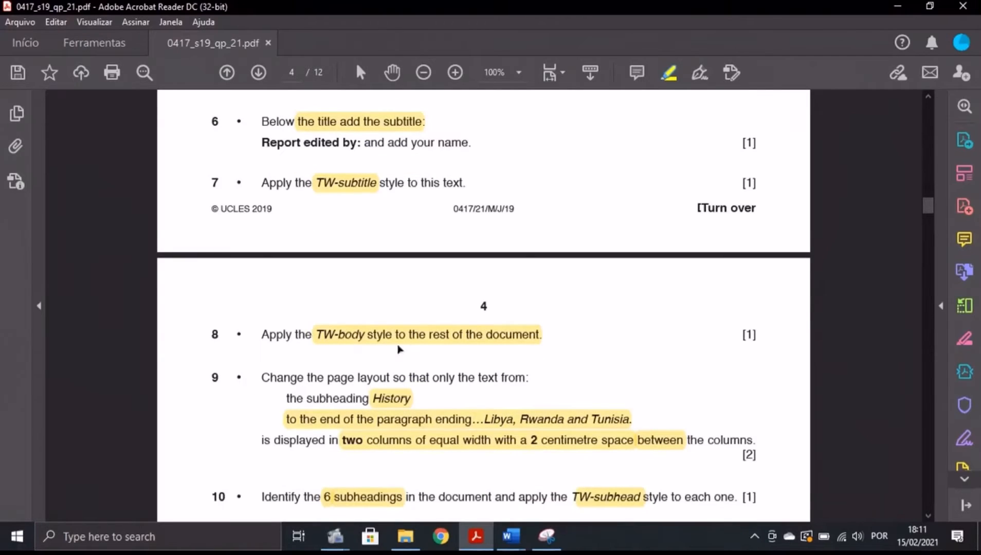
mouse_move(510, 536)
left_click(586, 463)
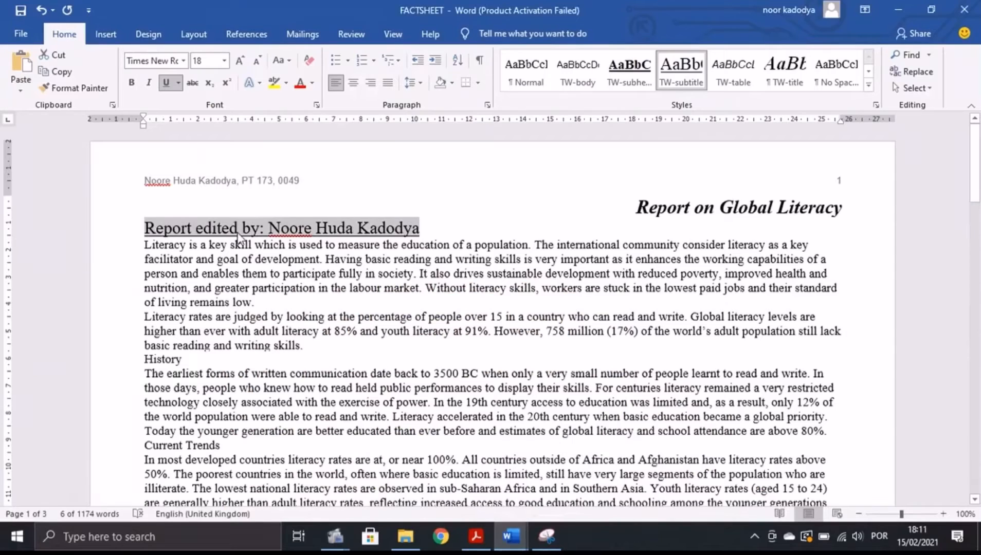
Select the remaining report text and apply the TW-body style to it.
left_click_drag(145, 245, 317, 203)
scroll(317, 203, "up", 5)
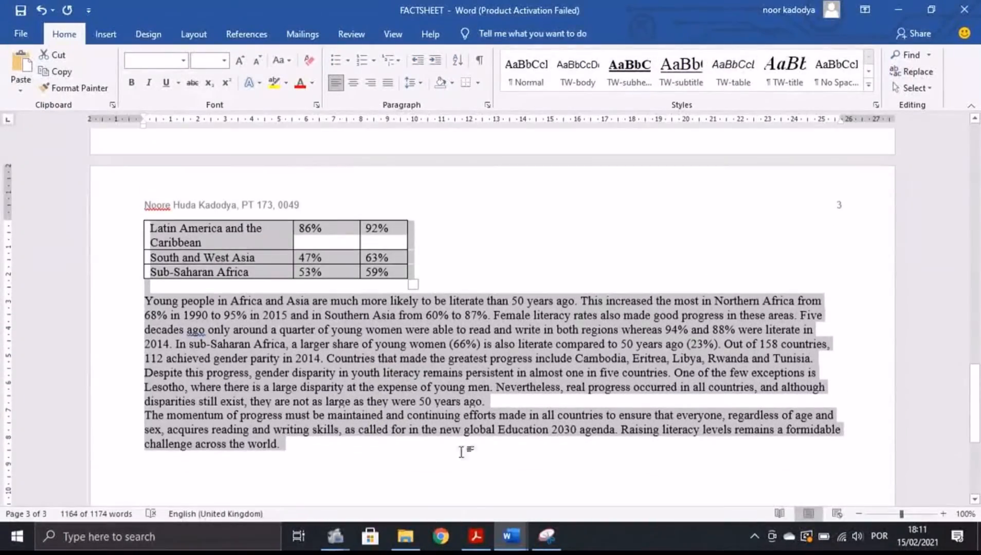
left_click(577, 72)
scroll(573, 281, "up", 6)
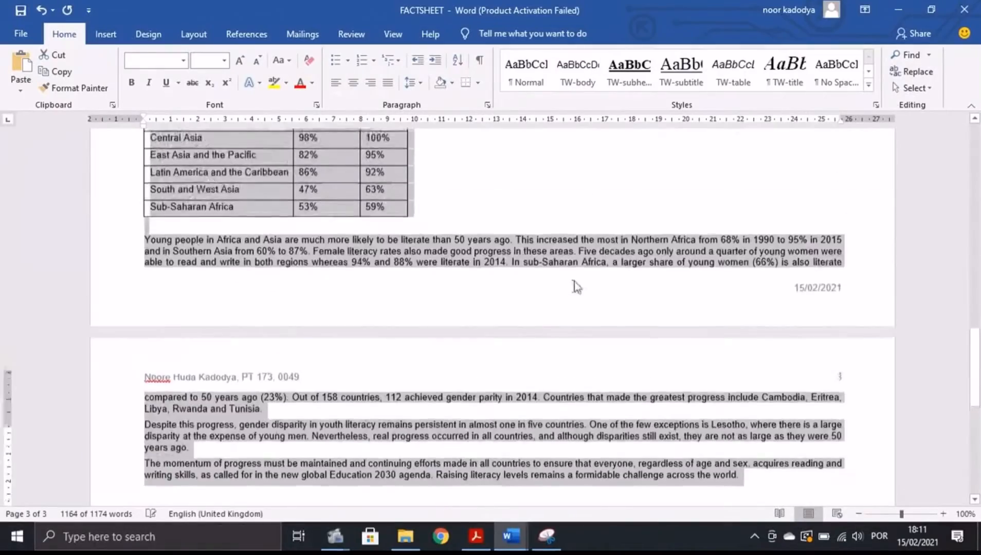
scroll(582, 284, "up", 10)
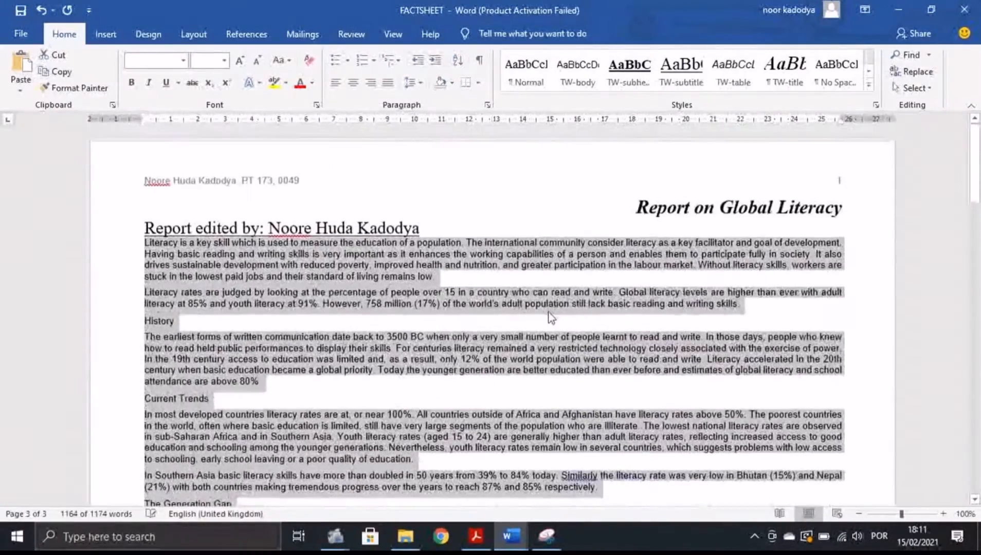
key("alt+Tab")
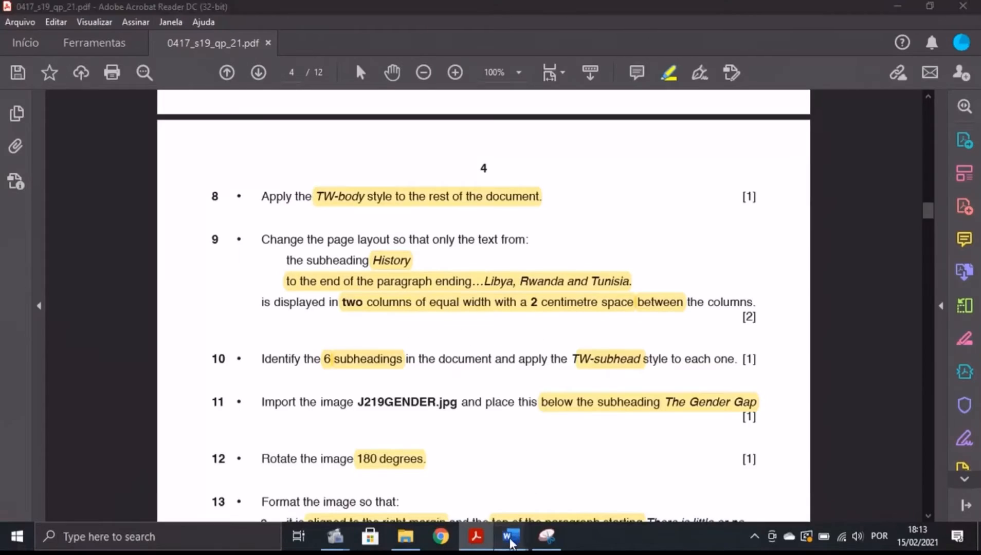
Search FACTSHEET for 'HIST' to locate the History subheading.
mouse_move(510, 536)
left_click(596, 472)
scroll(482, 336, "down", 5)
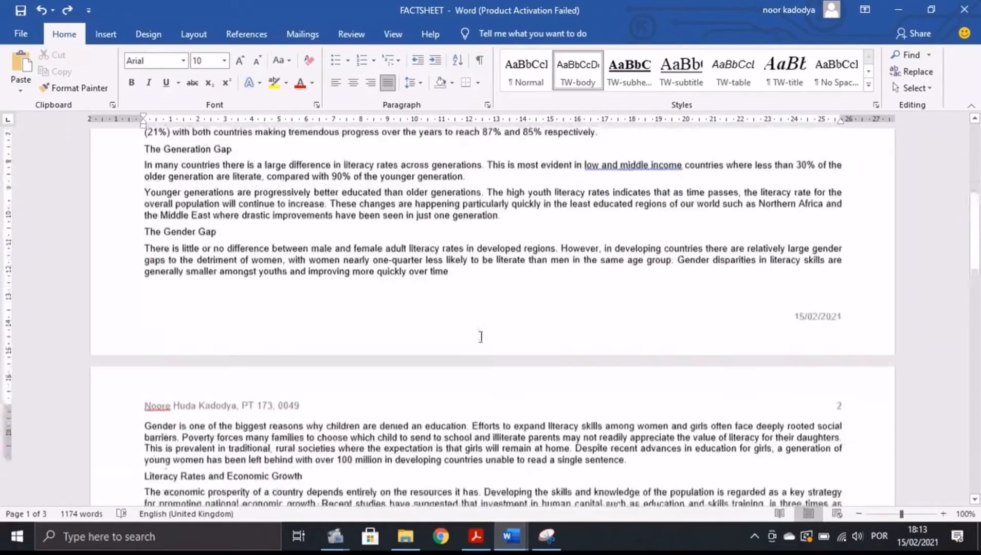
scroll(482, 336, "up", 10)
left_click(913, 55)
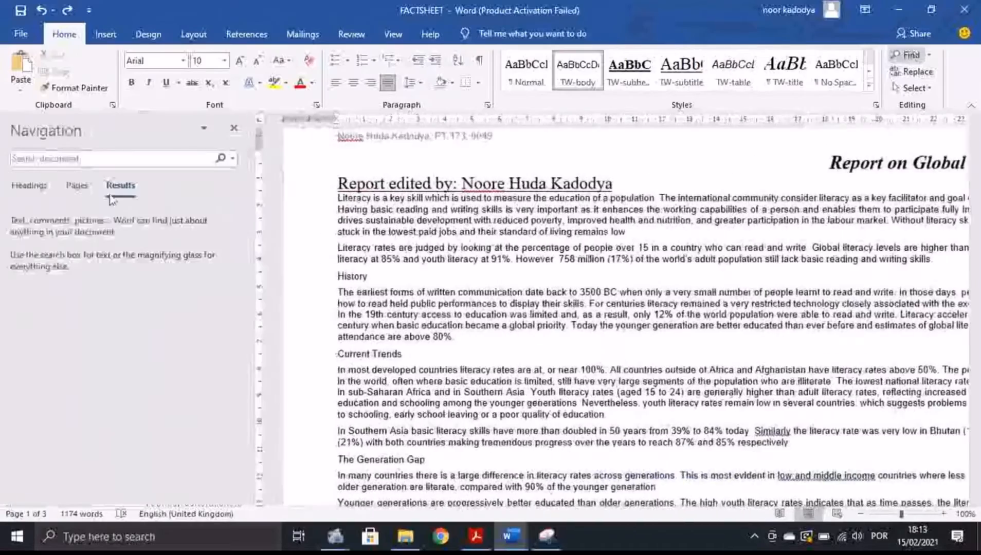
key("BackSpace")
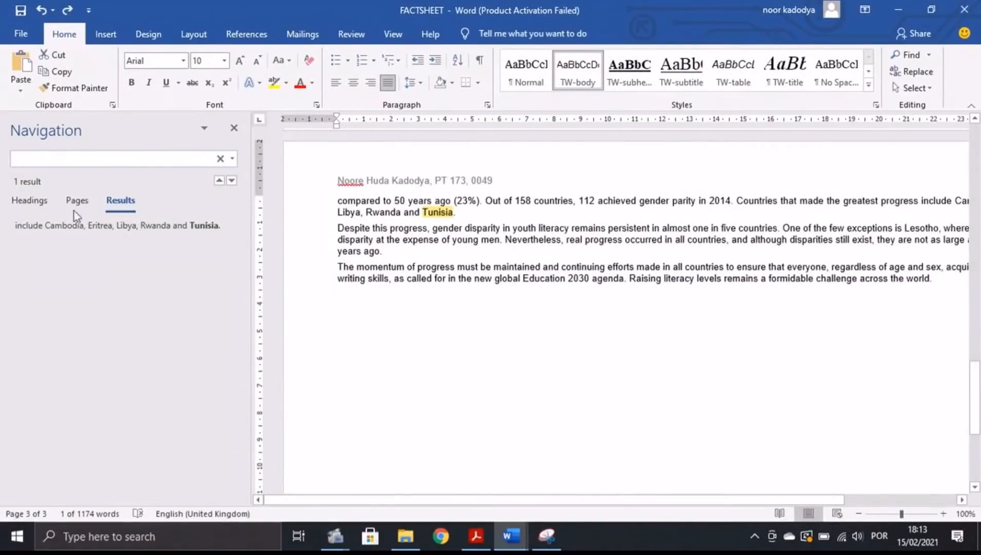
type("HIST")
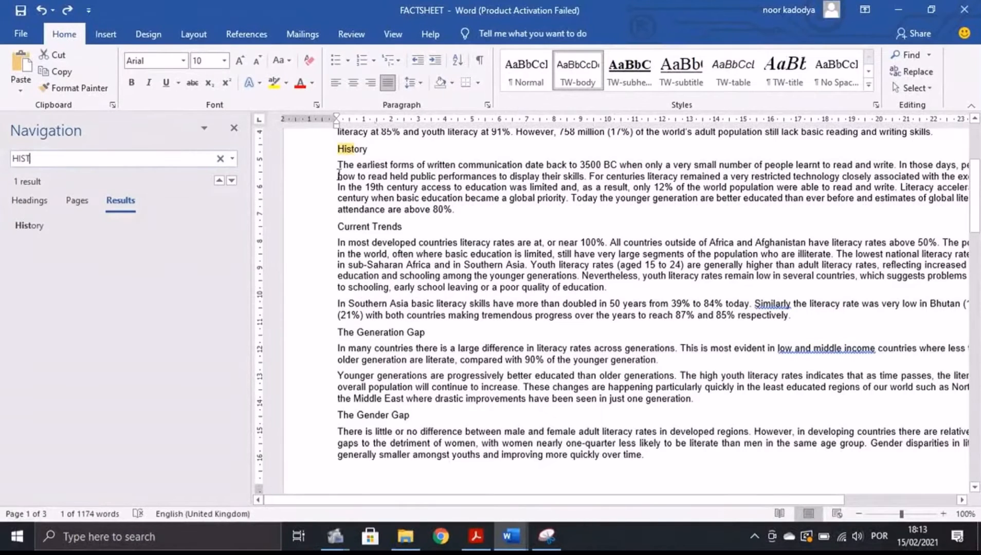
left_click(220, 160)
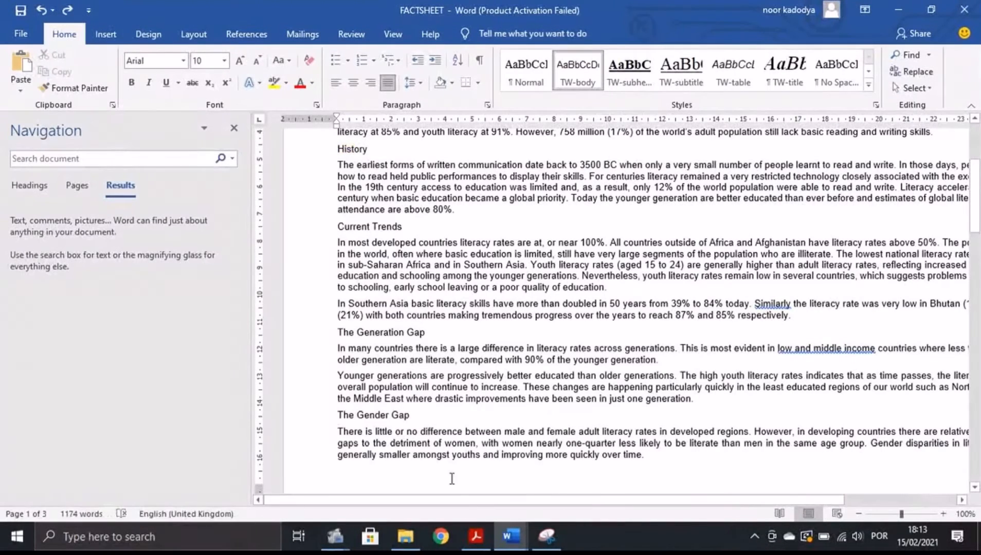
Search for 'and Tun' and select the passage from History to 'Tunisia.'.
left_click(475, 536)
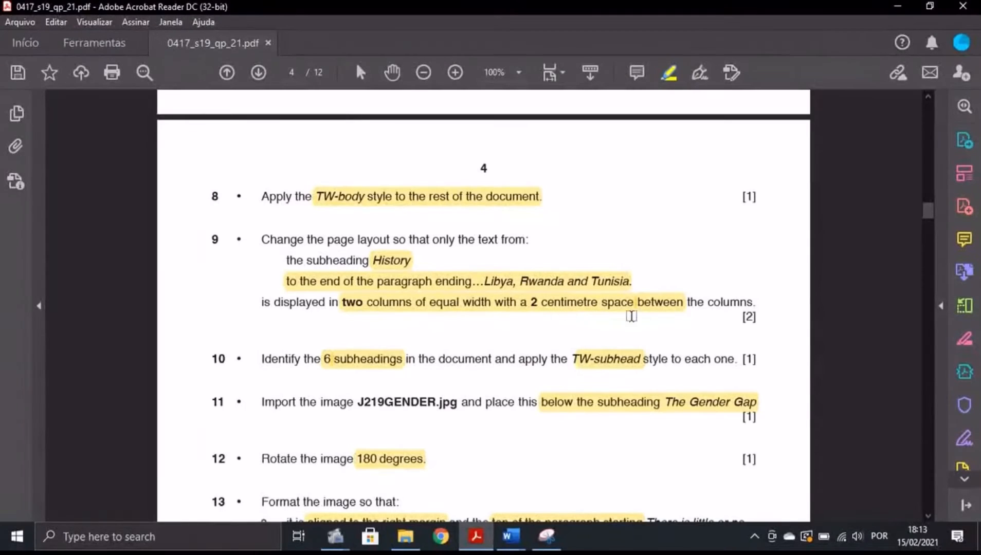
mouse_move(511, 536)
left_click(573, 496)
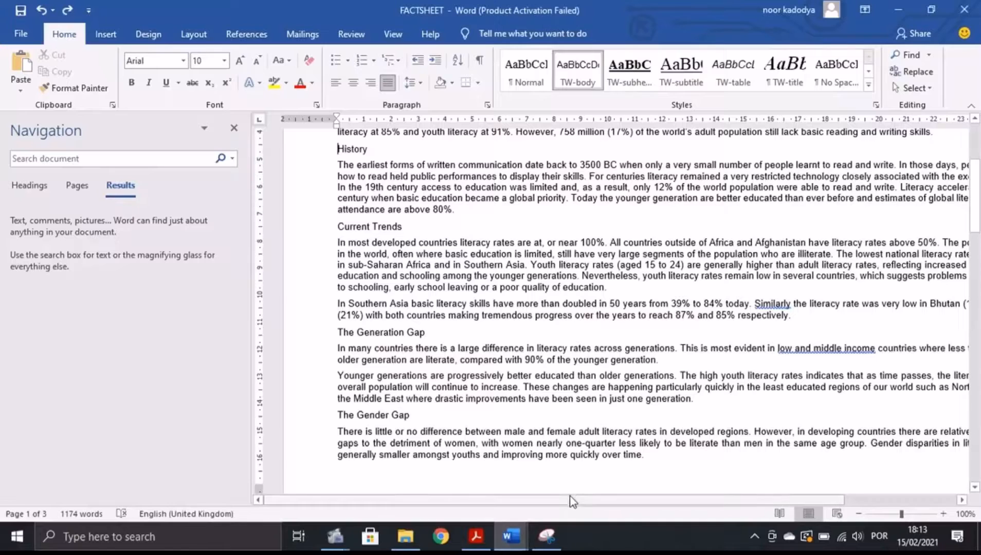
left_click(197, 157)
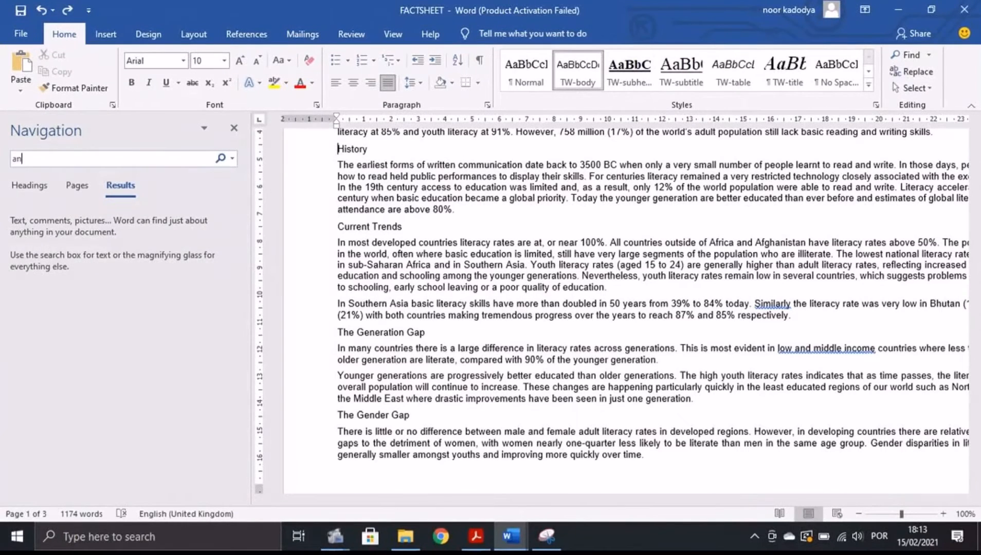
type("and Tu")
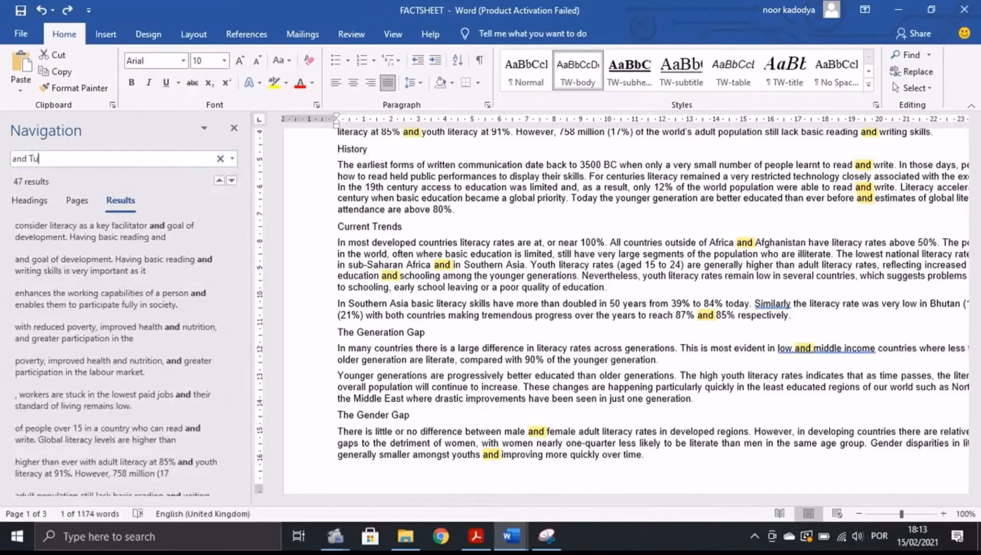
type("n")
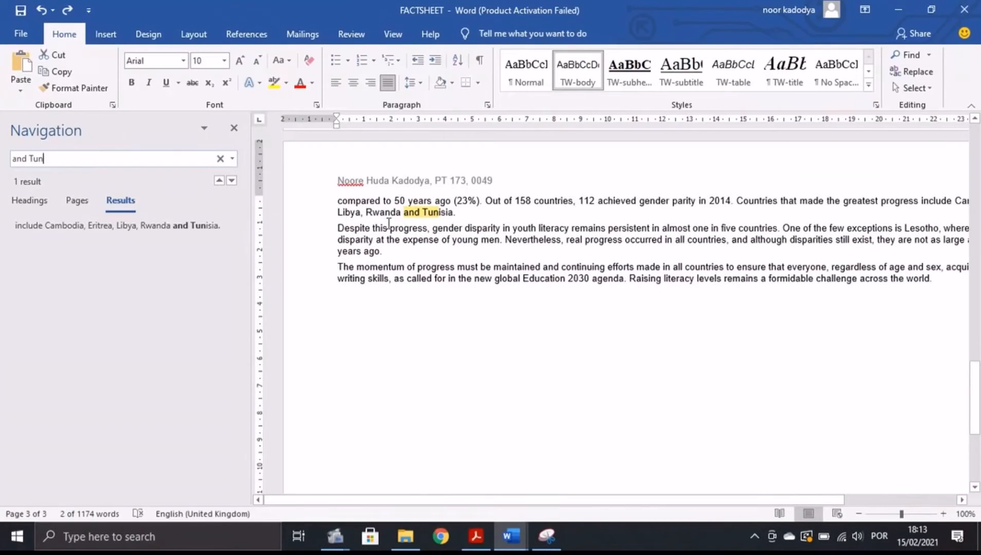
left_click(234, 127)
scroll(322, 298, "down", 8)
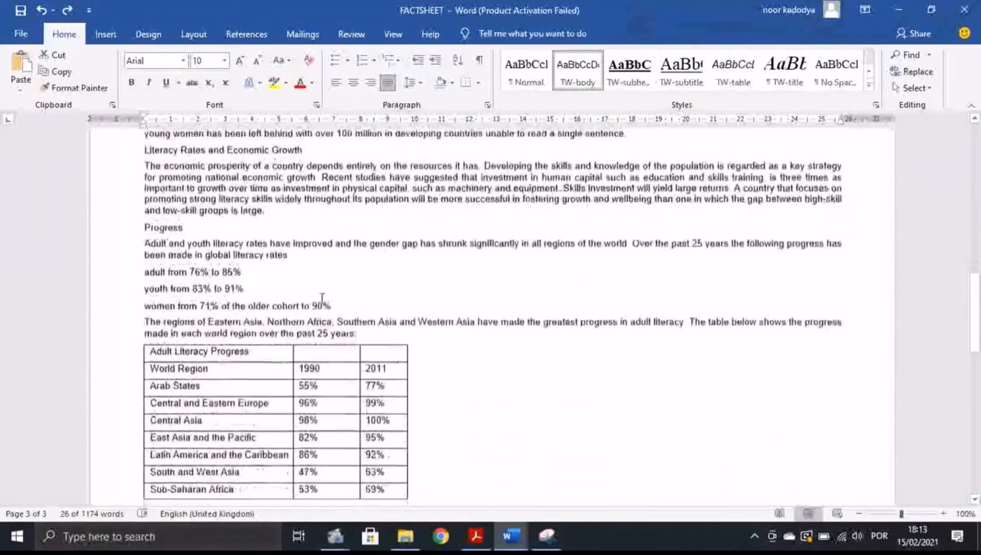
scroll(322, 298, "down", 8)
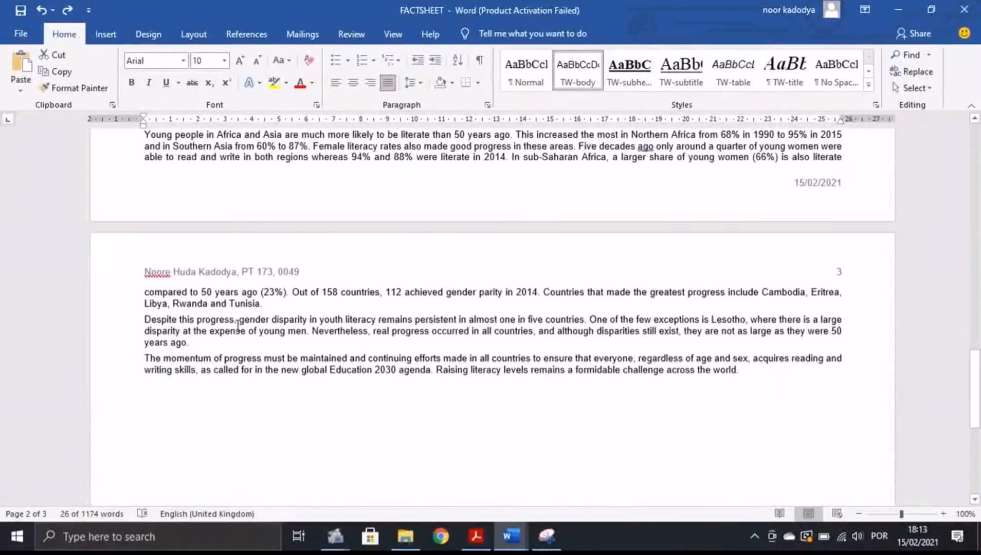
left_click_drag(271, 304, 143, 316)
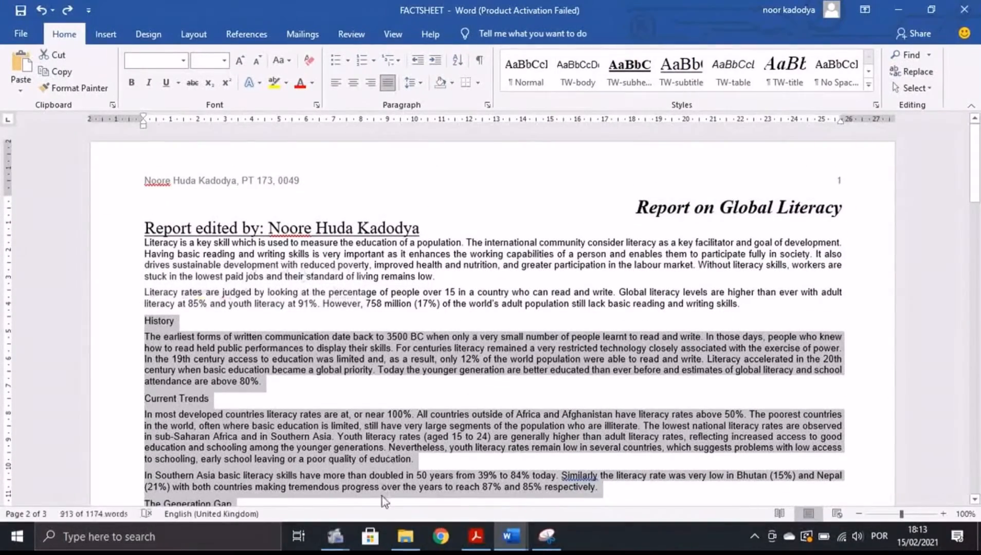
Check the exam instructions in the PDF and return to FACTSHEET.
left_click(475, 536)
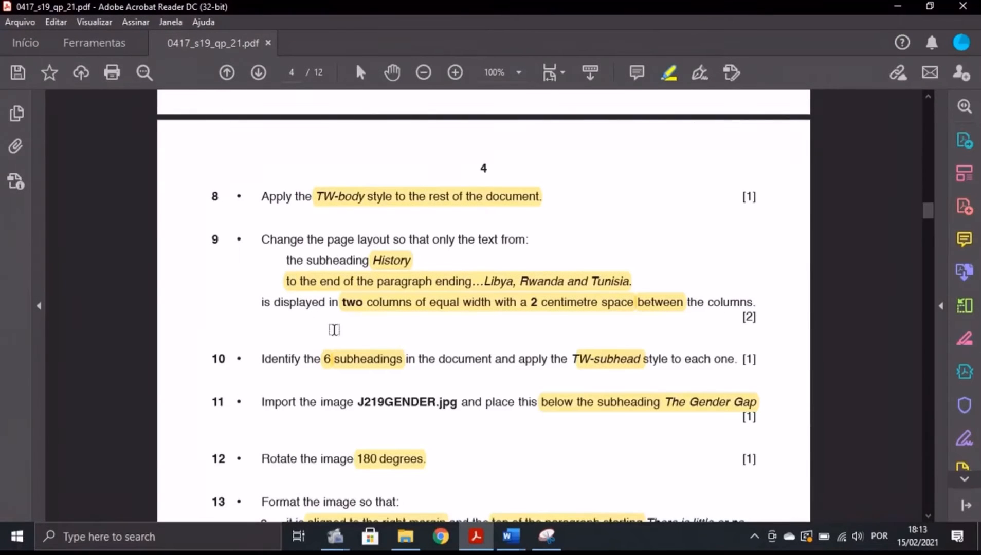
mouse_move(510, 537)
left_click(632, 468)
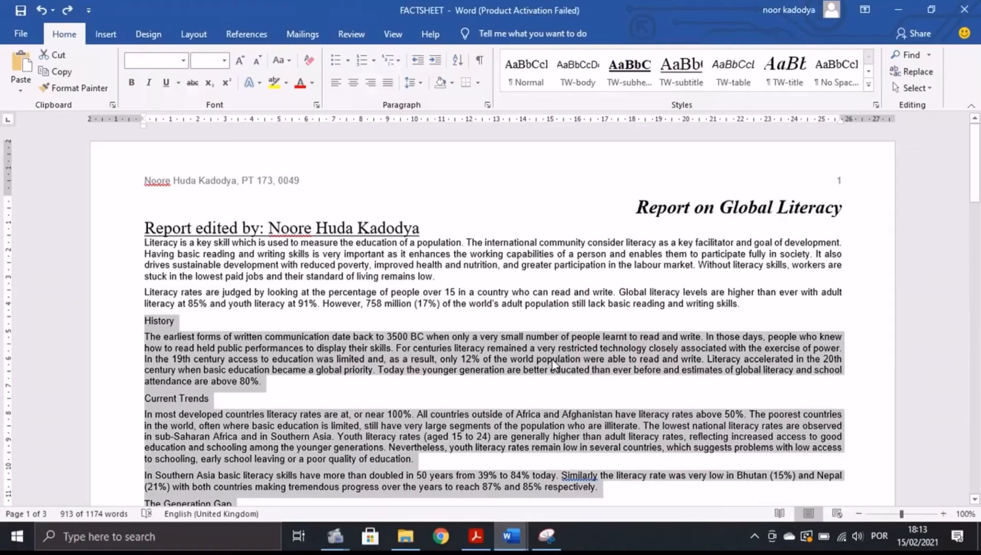
In Layout > Columns > More Columns, choose the Two-column preset.
left_click(188, 32)
left_click(135, 72)
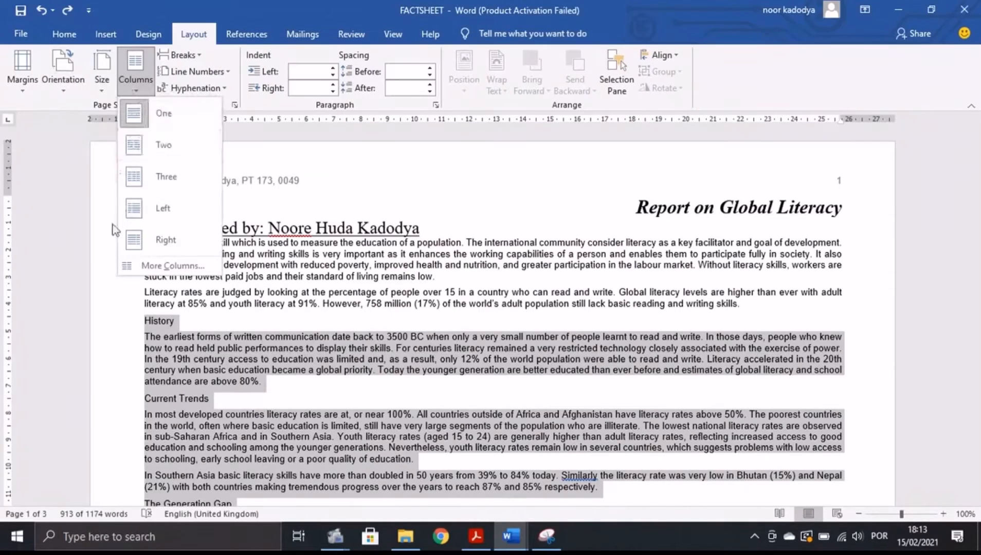
left_click(138, 271)
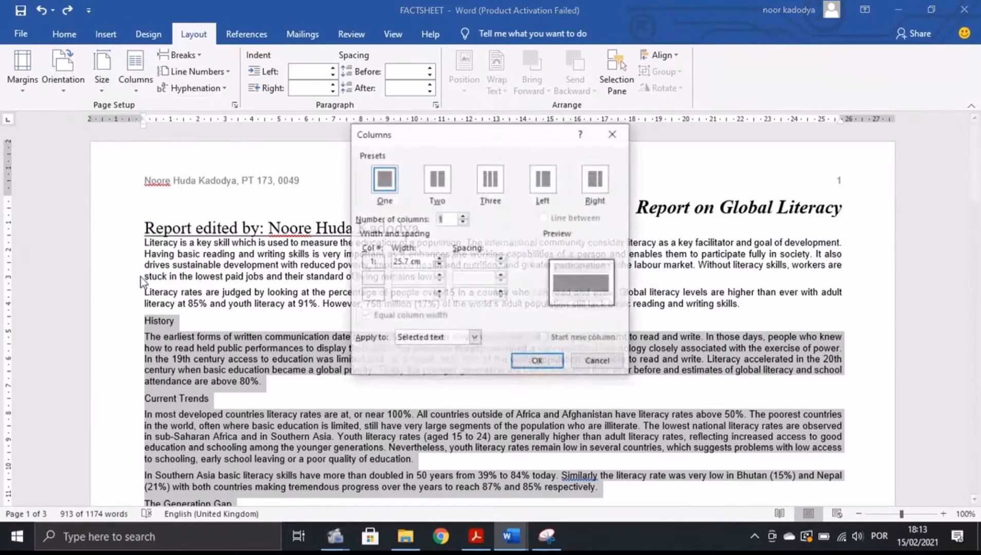
left_click(445, 189)
left_click(475, 536)
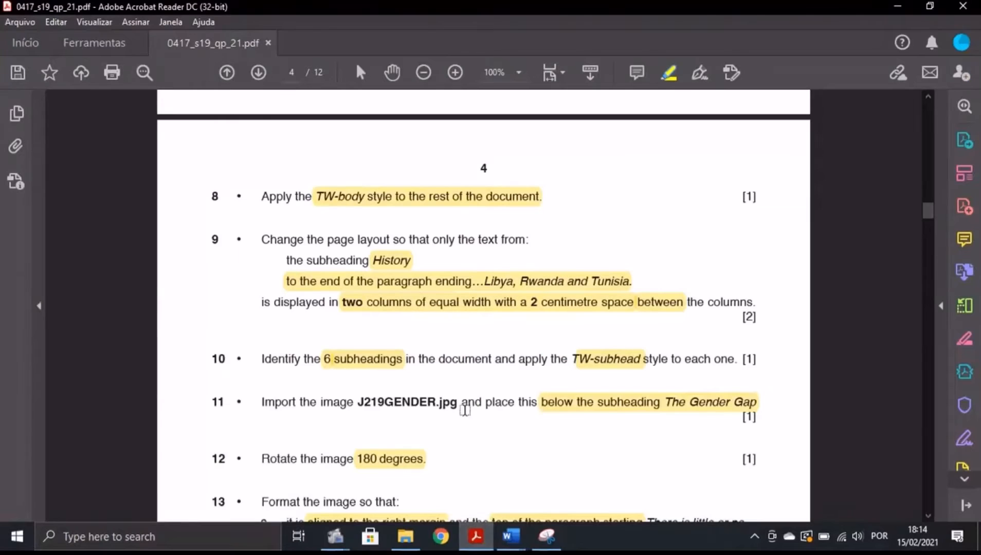
mouse_move(526, 536)
left_click(551, 502)
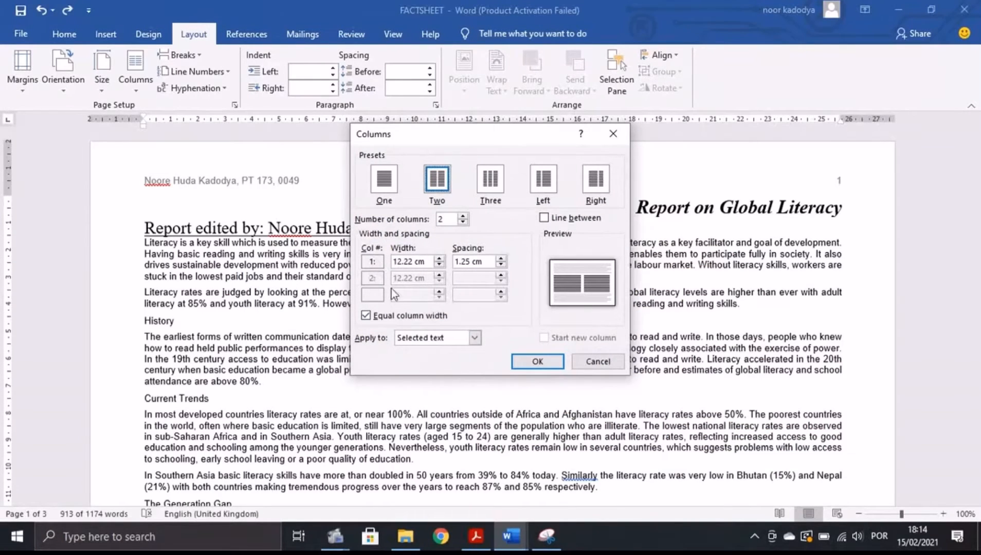
Set 2 cm spacing with equal column widths and apply it to the selected passage.
left_click(475, 536)
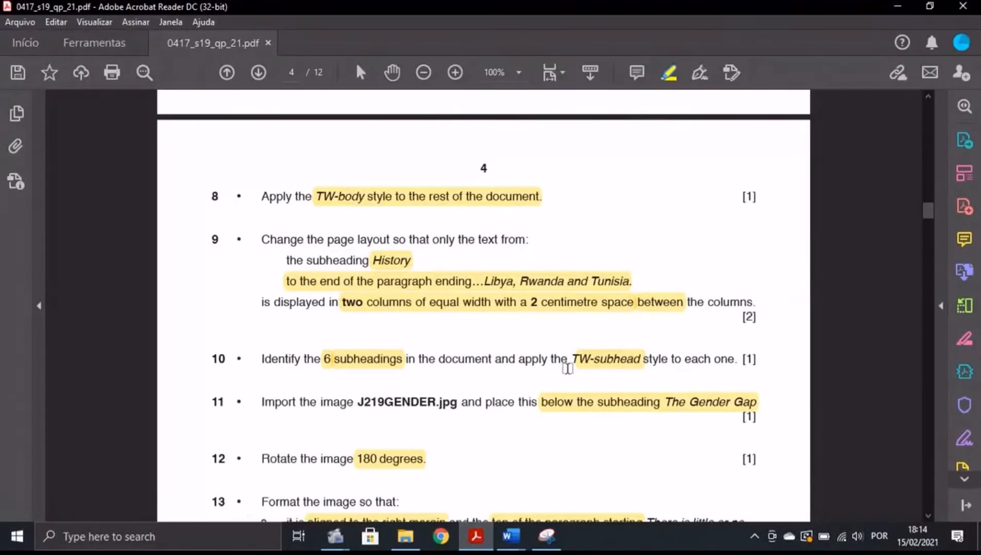
mouse_move(511, 536)
left_click(554, 498)
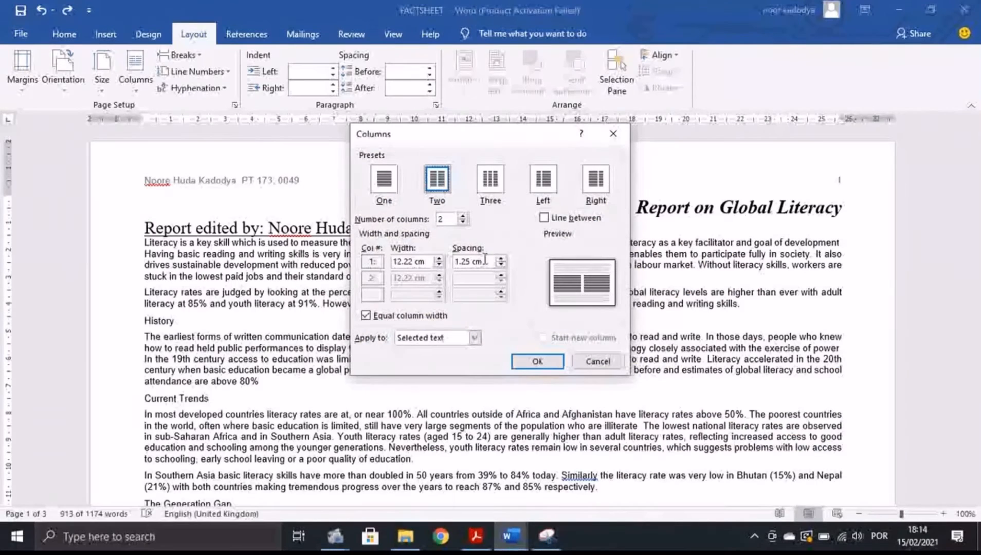
key("BackSpace")
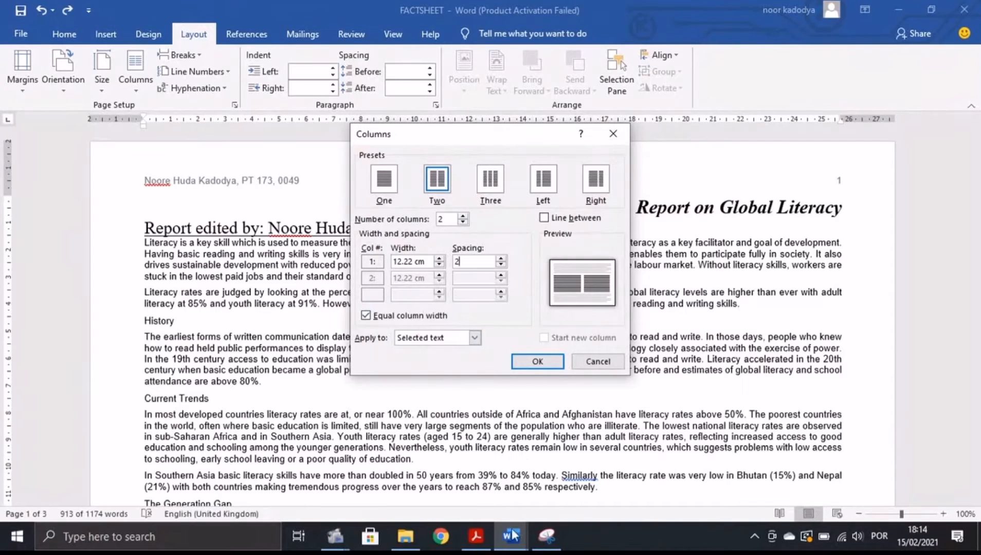
left_click(476, 536)
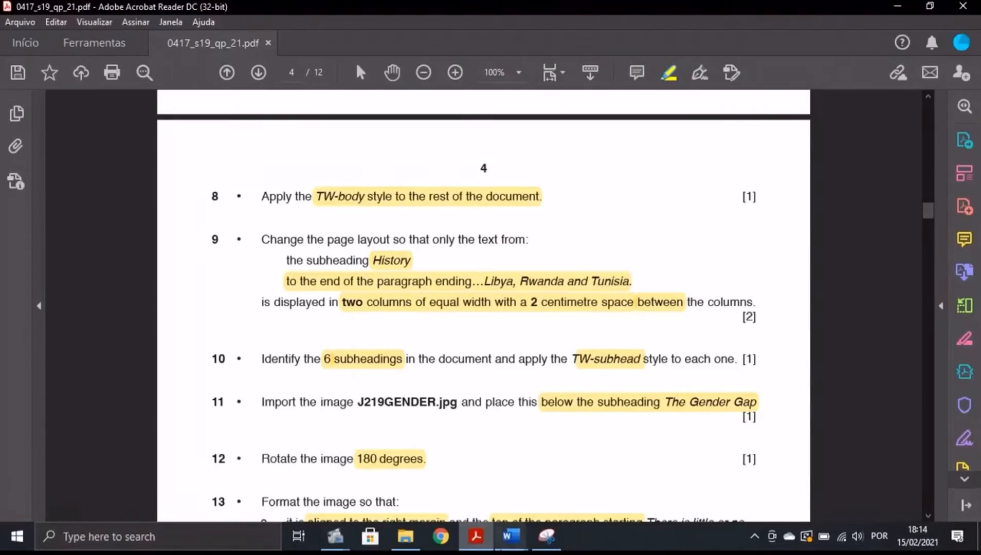
mouse_move(510, 536)
left_click(571, 462)
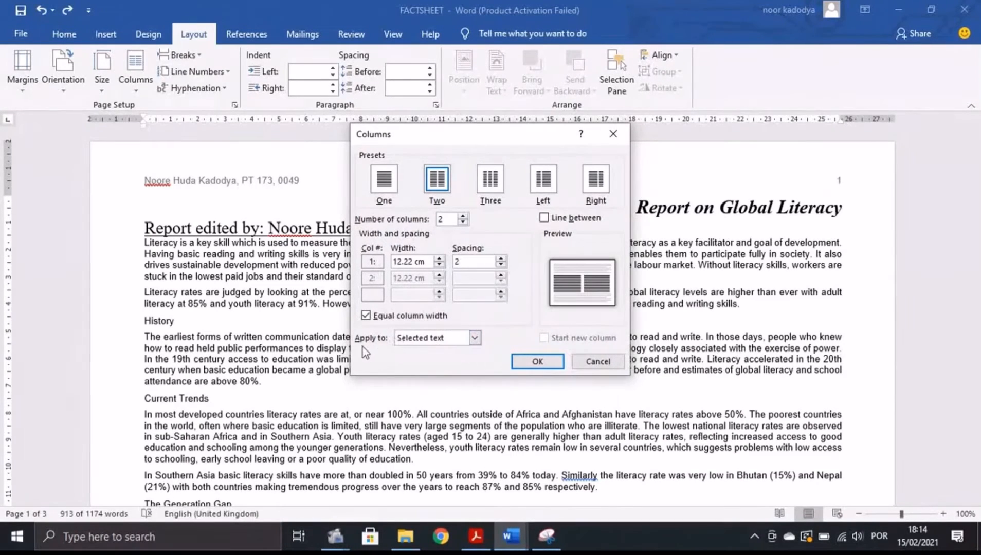
left_click(501, 535)
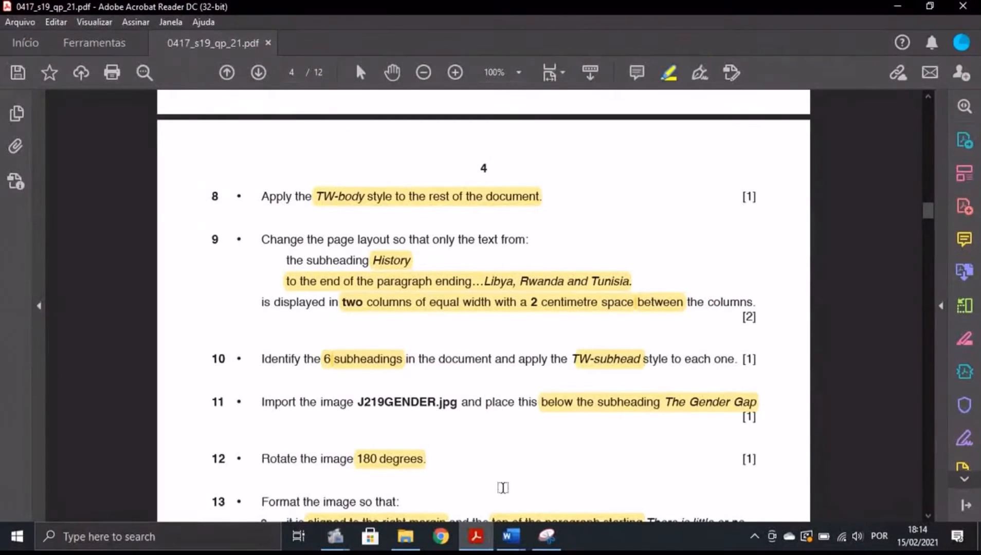
left_click(511, 536)
left_click(548, 468)
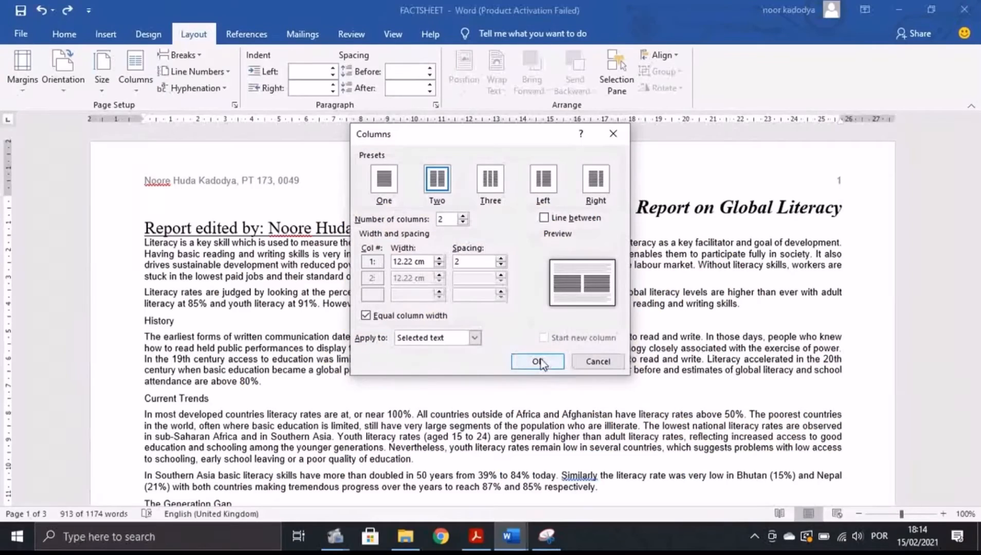
left_click(537, 362)
scroll(582, 314, "down", 15)
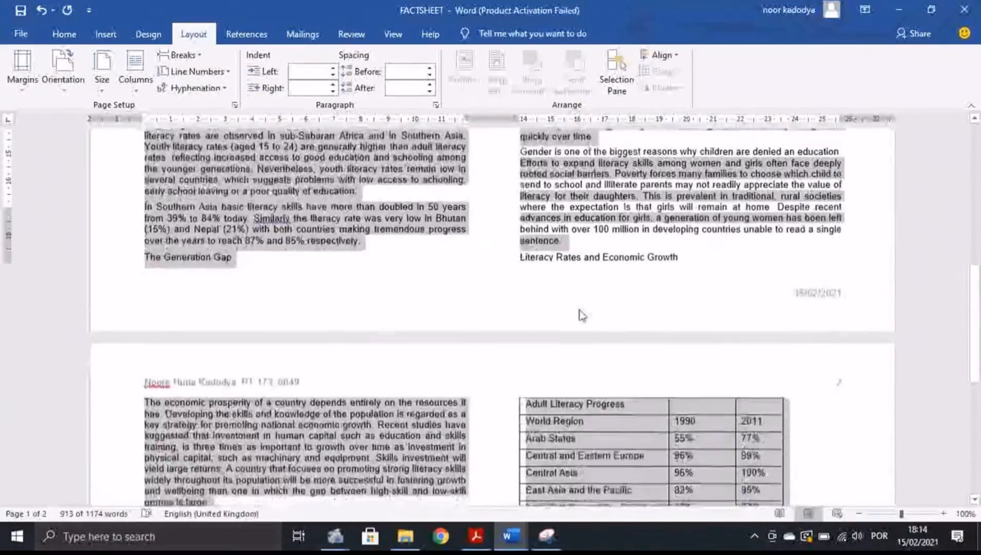
scroll(582, 314, "down", 8)
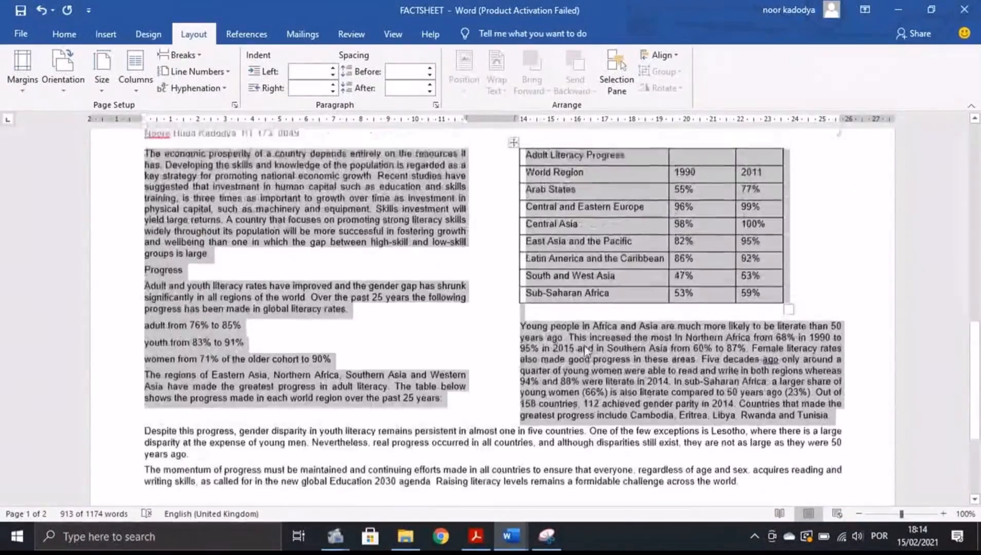
Check the subheading task in the exam PDF and select the History subheading.
scroll(584, 349, "up", 20)
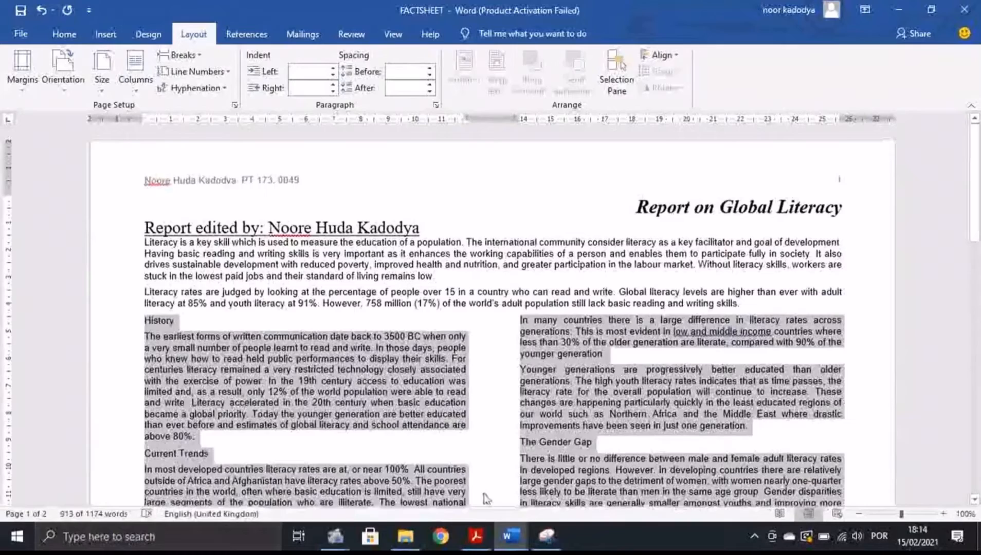
left_click(476, 536)
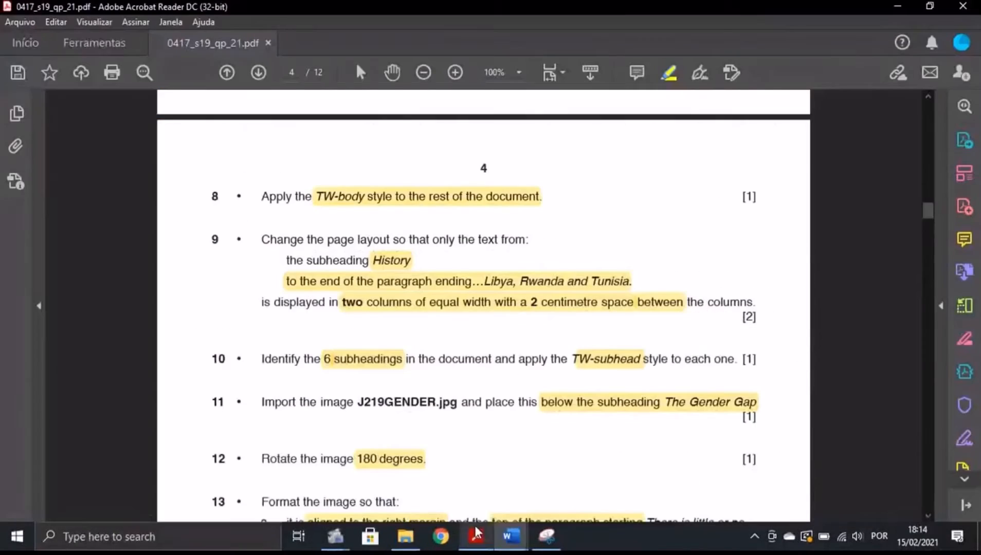
scroll(359, 355, "down", 1)
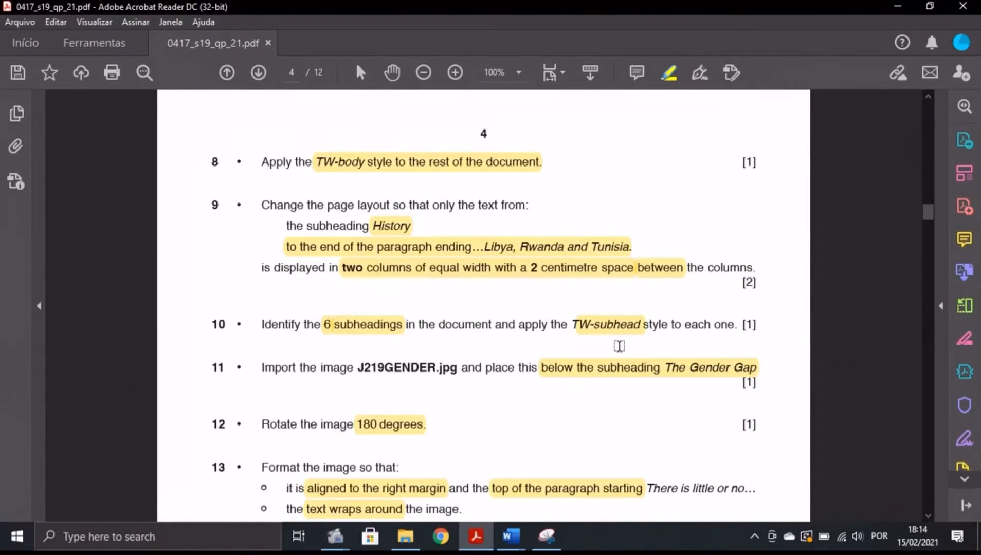
left_click(510, 536)
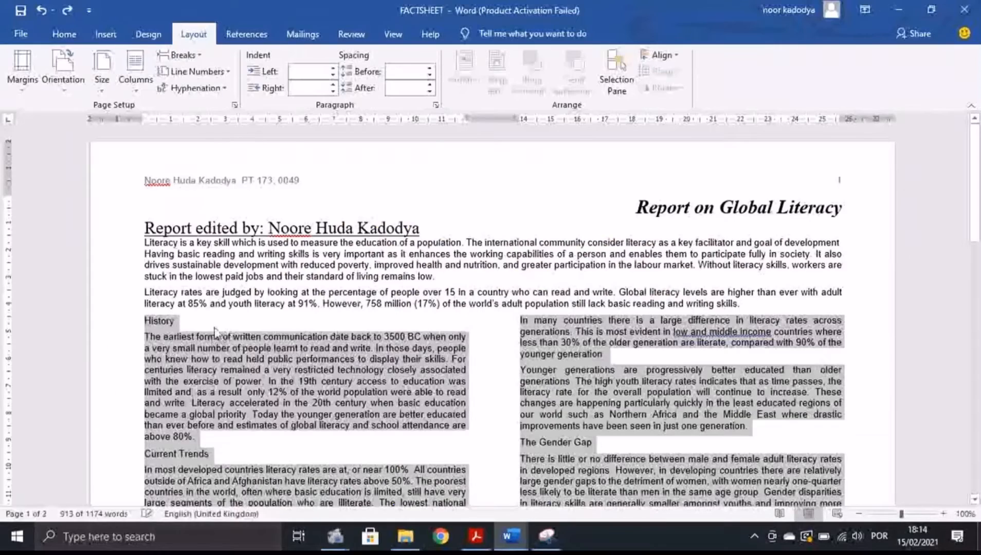
left_click(151, 329)
mouse_move(146, 321)
left_mouse_down()
mouse_move(177, 321)
mouse_move(142, 317)
left_mouse_up()
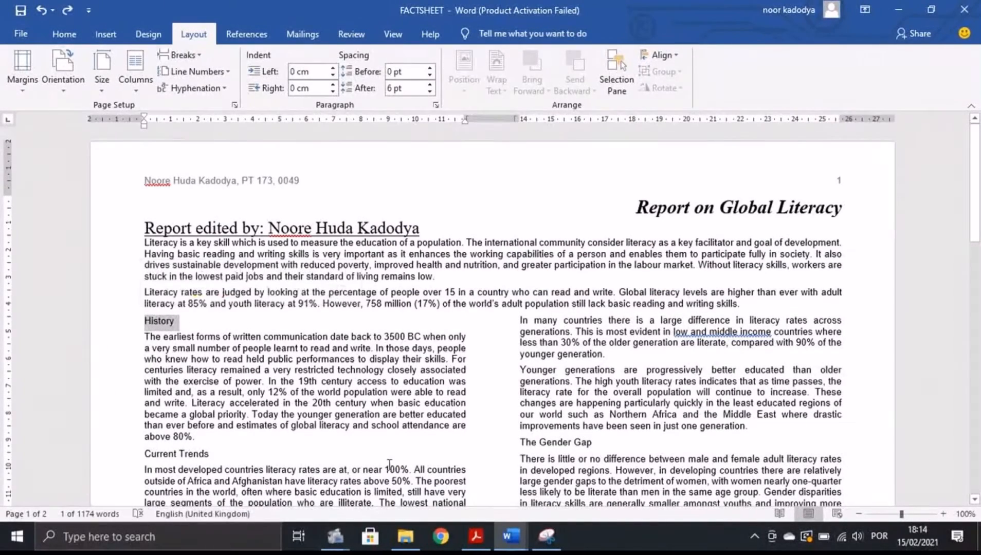
left_click(476, 536)
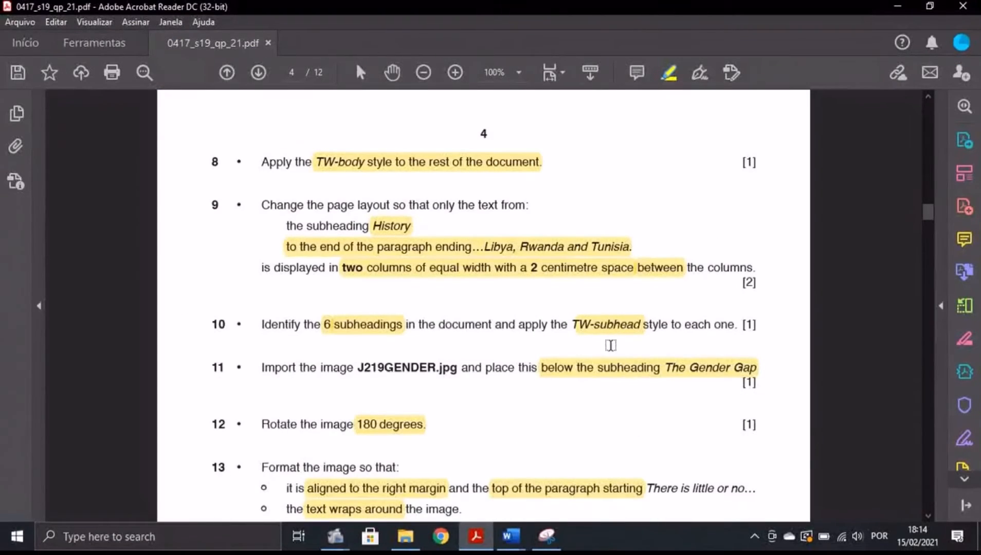
left_click(511, 536)
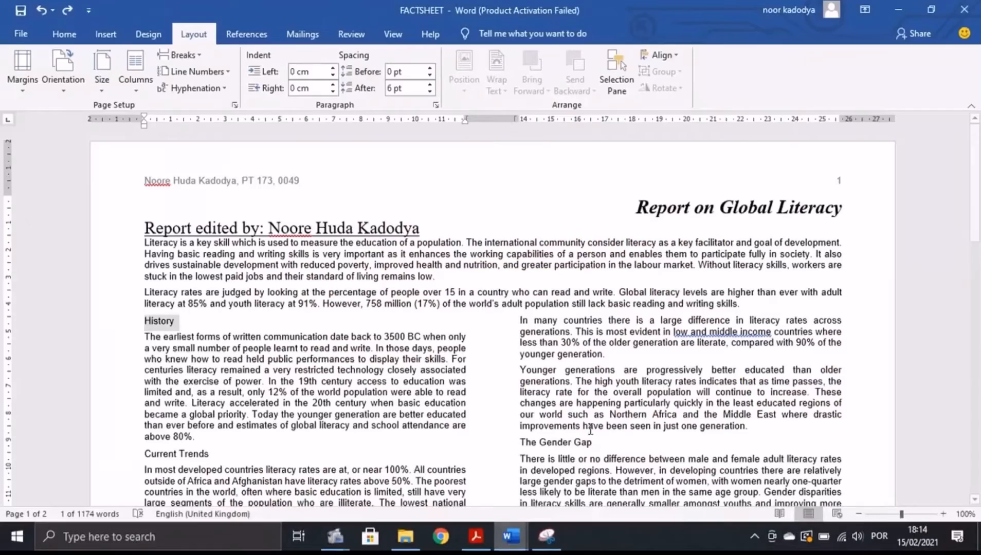
Apply TW-subhead to History, Current Trends, The Generation Gap and Progress.
left_click(64, 40)
left_click(629, 71)
scroll(309, 349, "down", 2)
left_click_drag(214, 390, 143, 388)
left_click(629, 70)
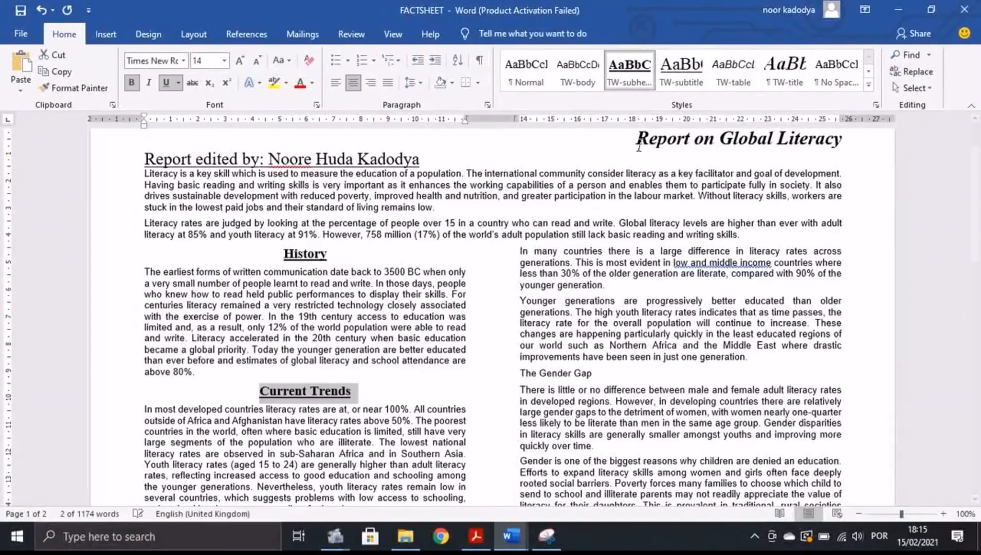
scroll(409, 345, "down", 8)
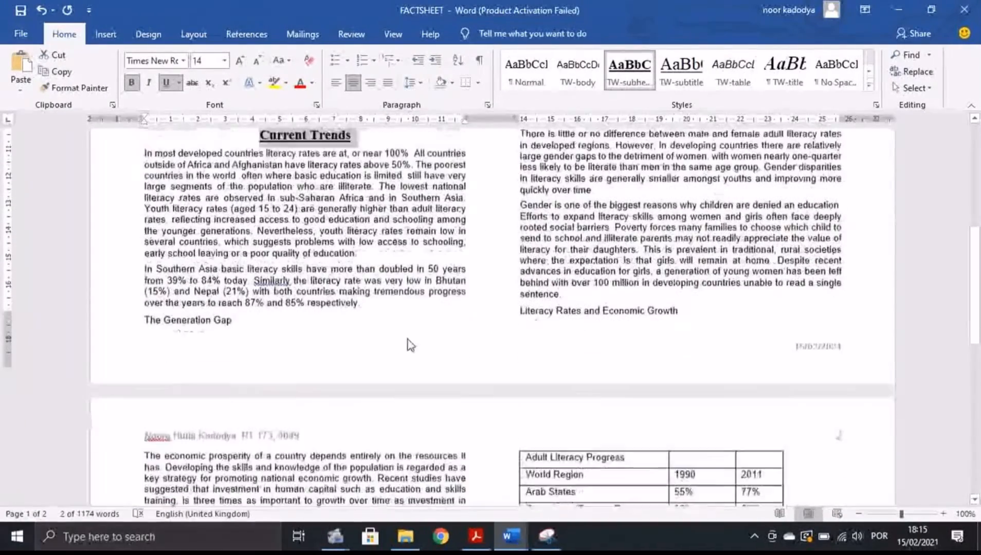
left_click_drag(139, 300, 232, 300)
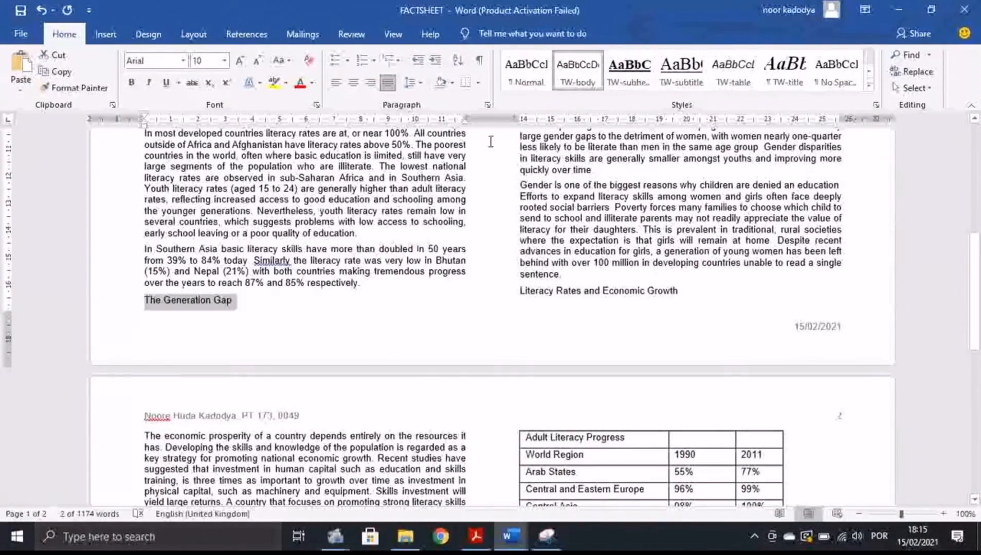
left_click(629, 70)
scroll(253, 360, "down", 5)
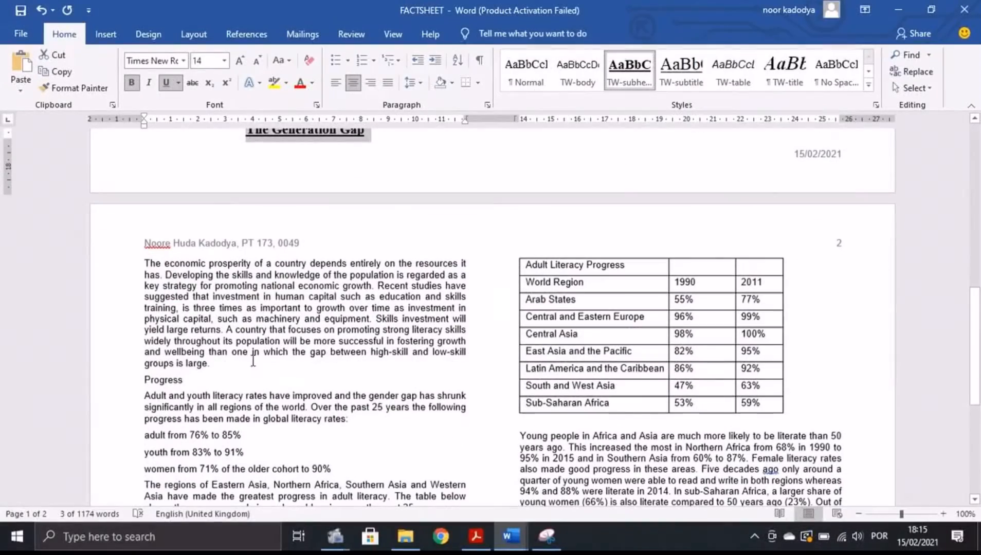
left_click_drag(194, 381, 145, 382)
left_click(629, 71)
Apply TW-subhead to Literacy Rates and Economic Growth and The Gender Gap.
scroll(193, 313, "down", 5)
scroll(499, 339, "up", 10)
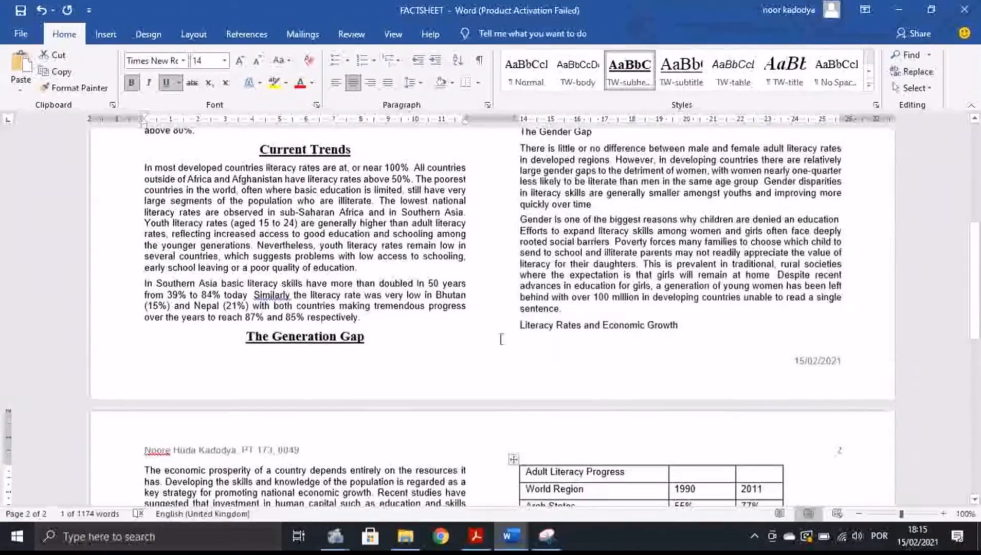
left_click_drag(517, 327, 691, 328)
left_click(629, 70)
scroll(559, 326, "up", 5)
left_click_drag(521, 304, 595, 304)
left_click(631, 77)
Review the restyled report, then scroll the exam PDF to tasks 11–13 on the image.
scroll(568, 315, "up", 5)
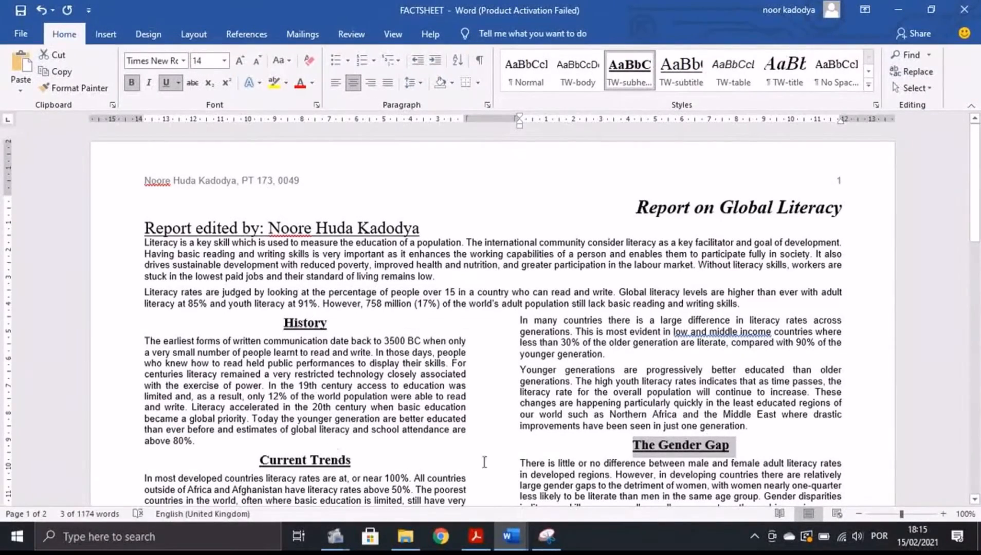
scroll(484, 462, "down", 10)
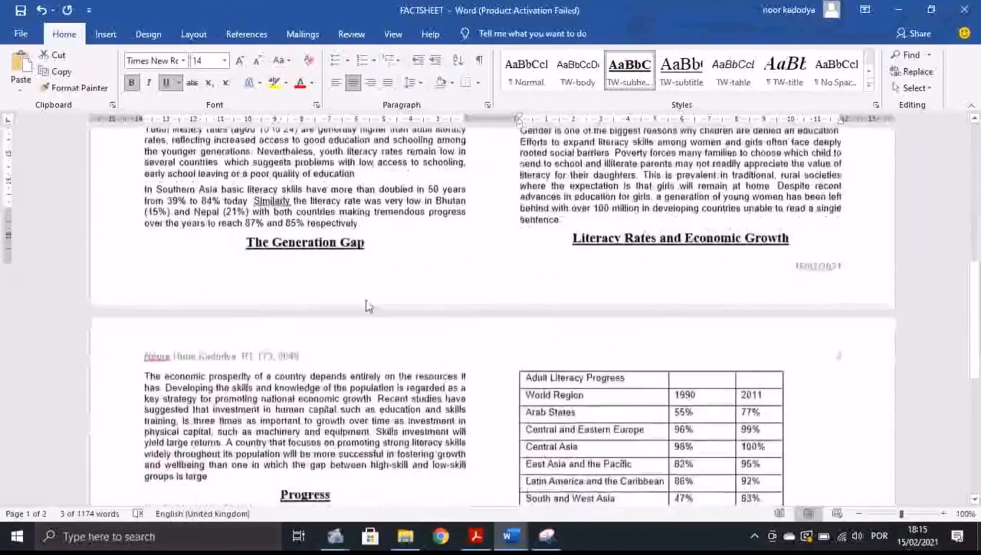
scroll(368, 305, "down", 4)
scroll(574, 346, "up", 10)
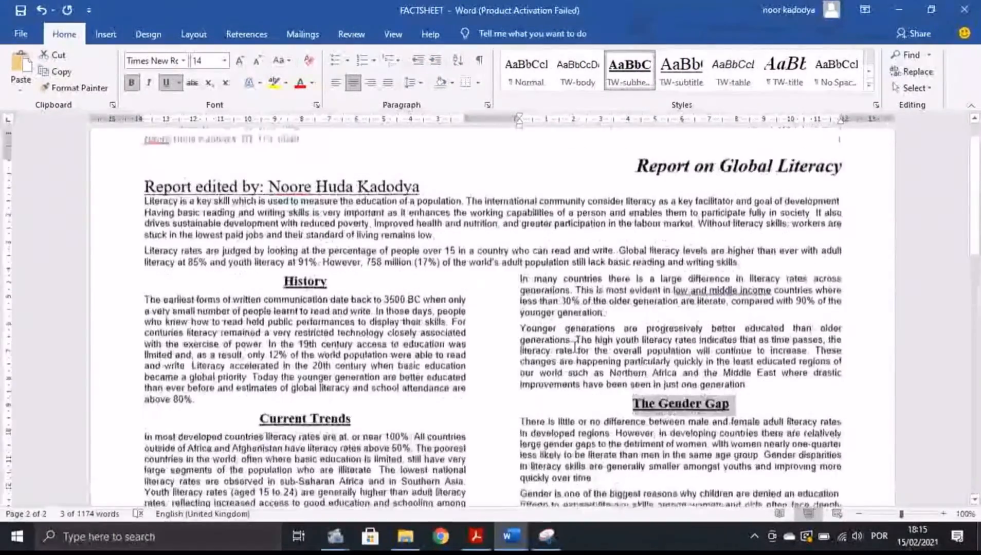
left_click(476, 536)
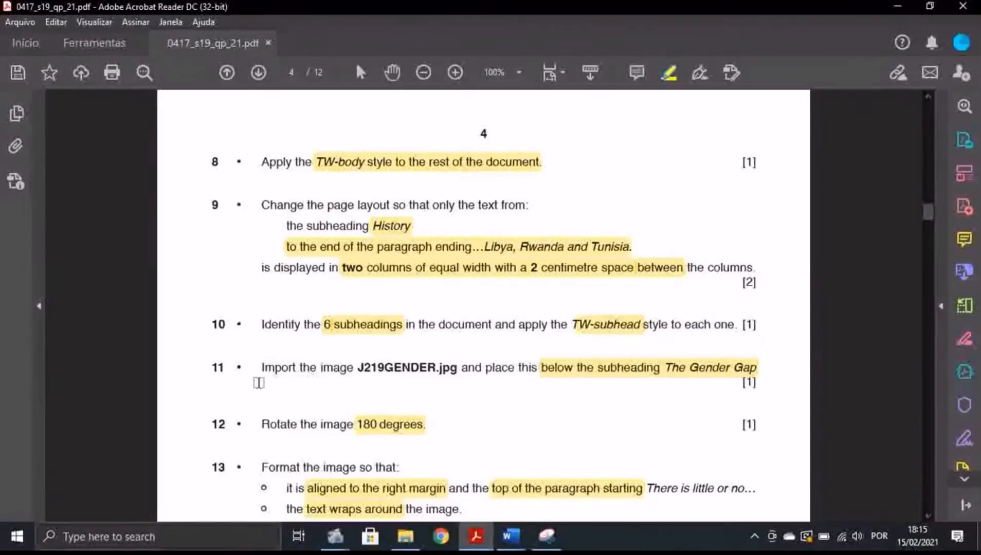
scroll(258, 383, "down", 1)
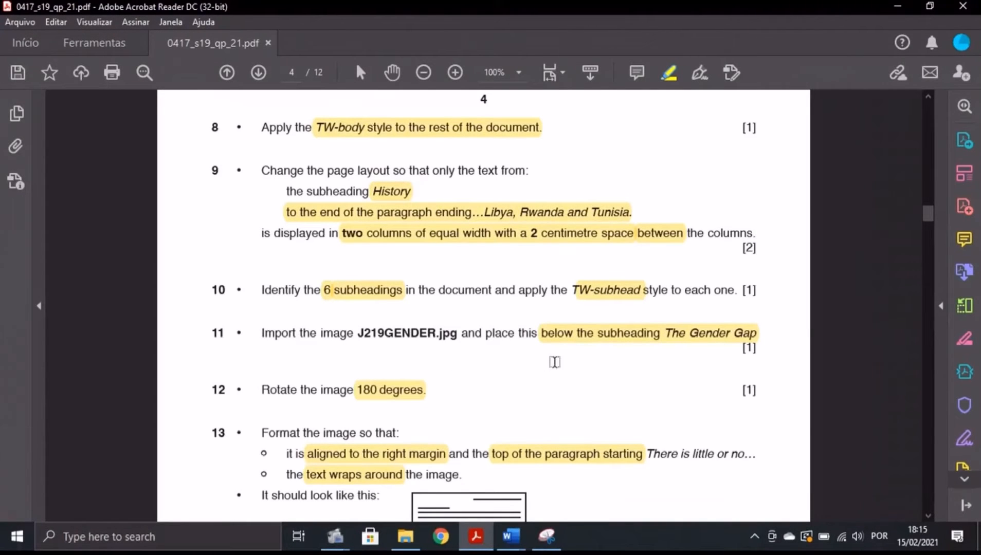
Place the insertion point just below The Gender Gap heading in FACTSHEET.
left_click(510, 536)
scroll(772, 306, "down", 5)
scroll(772, 306, "down", 2)
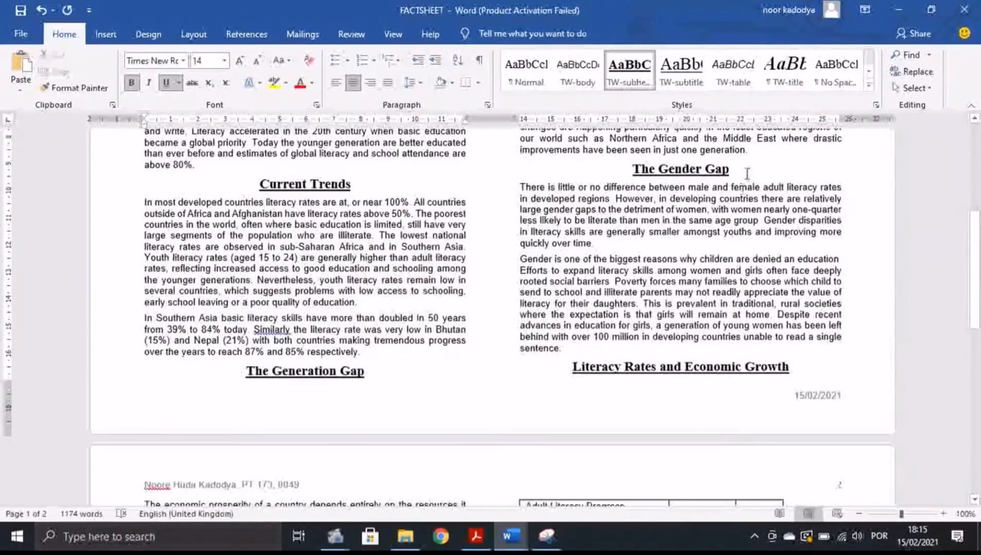
left_click(740, 174)
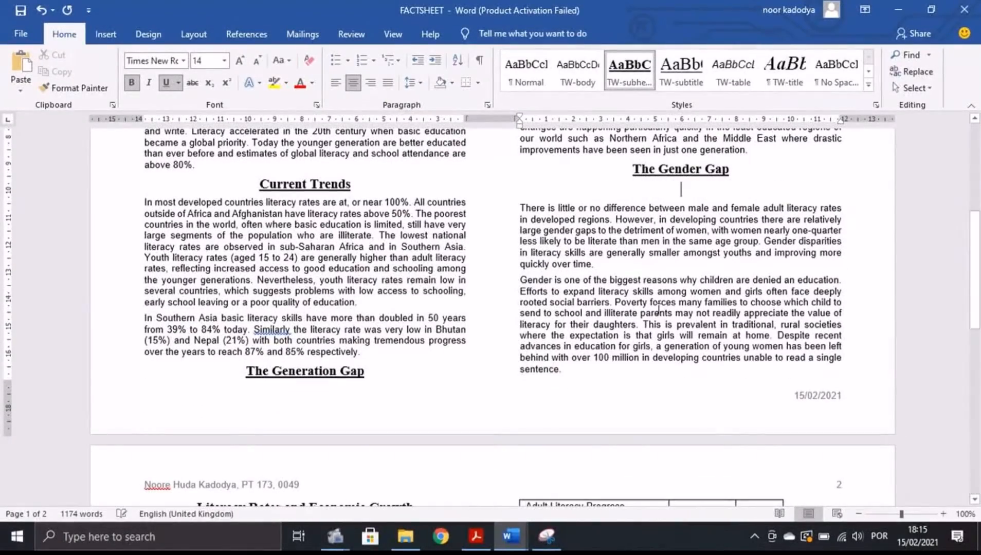
left_click(476, 536)
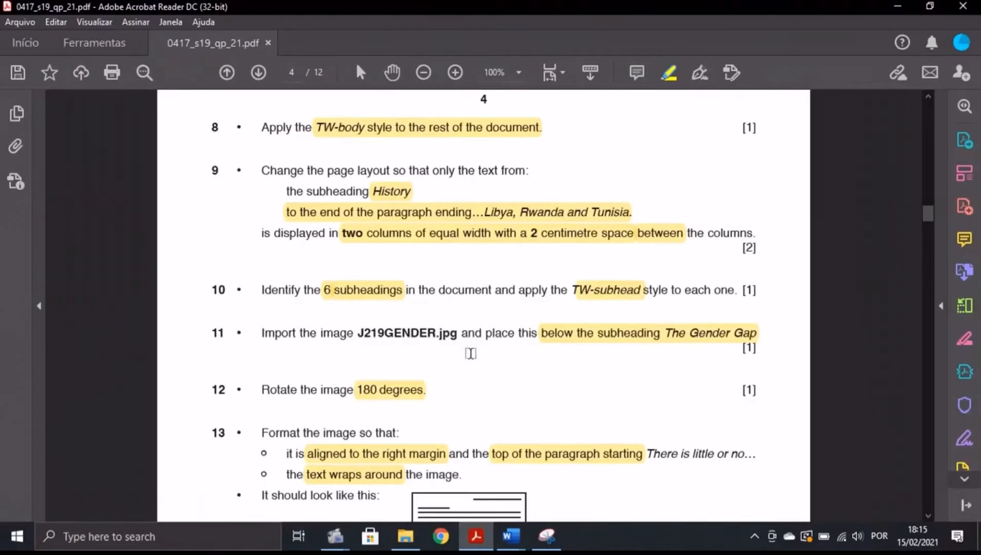
mouse_move(509, 536)
left_click(581, 473)
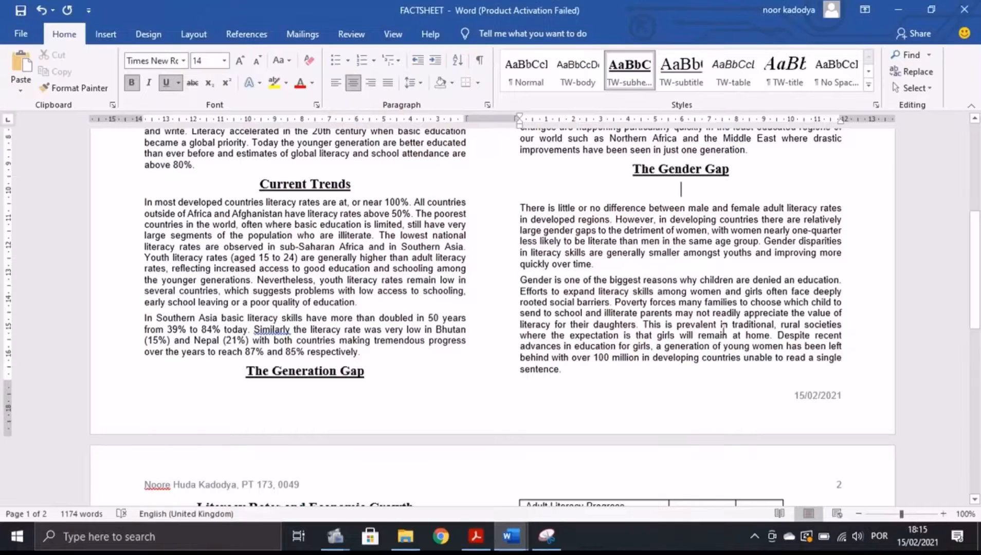
Insert the J219GENDER picture from the Desktop\SF folder at that spot.
left_click(106, 34)
left_click(147, 84)
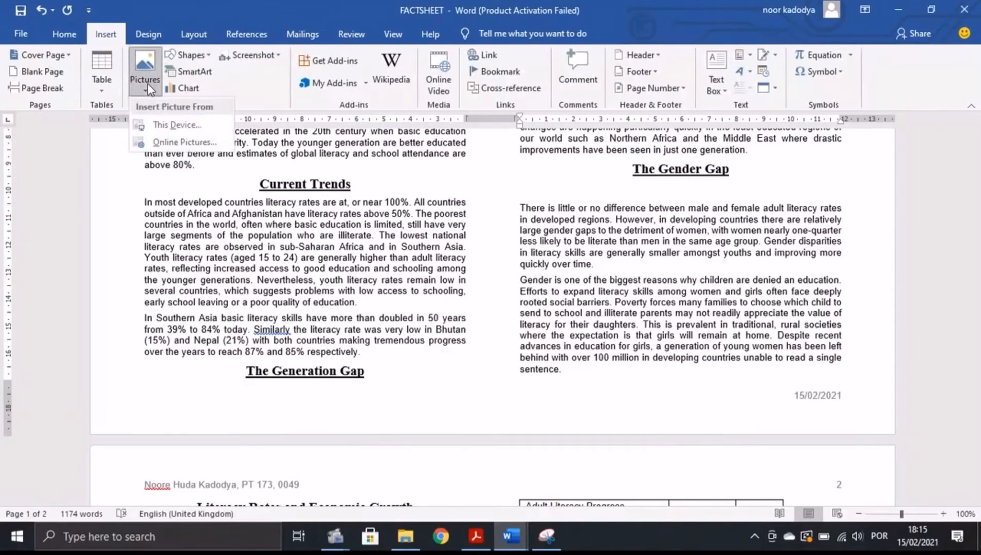
left_click(180, 124)
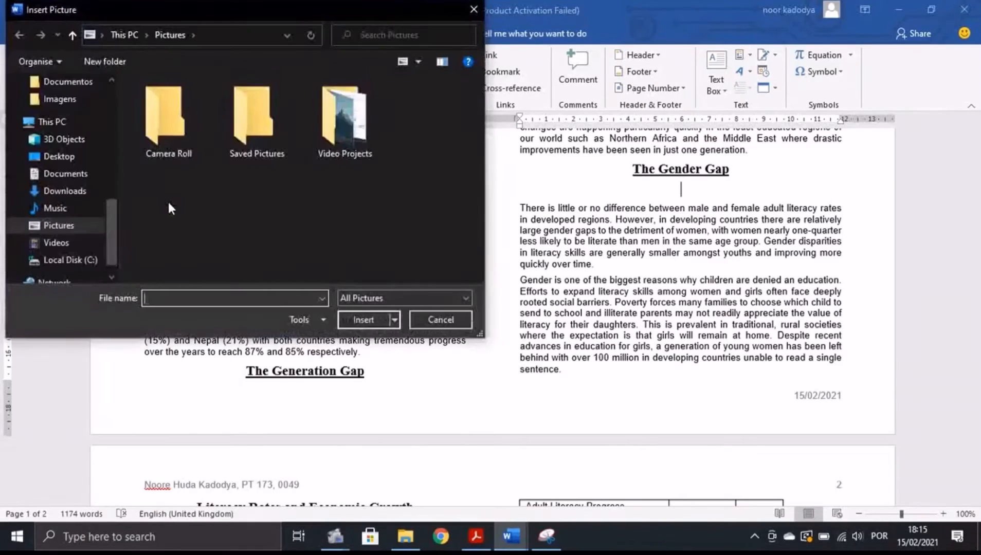
left_click_drag(110, 231, 125, 91)
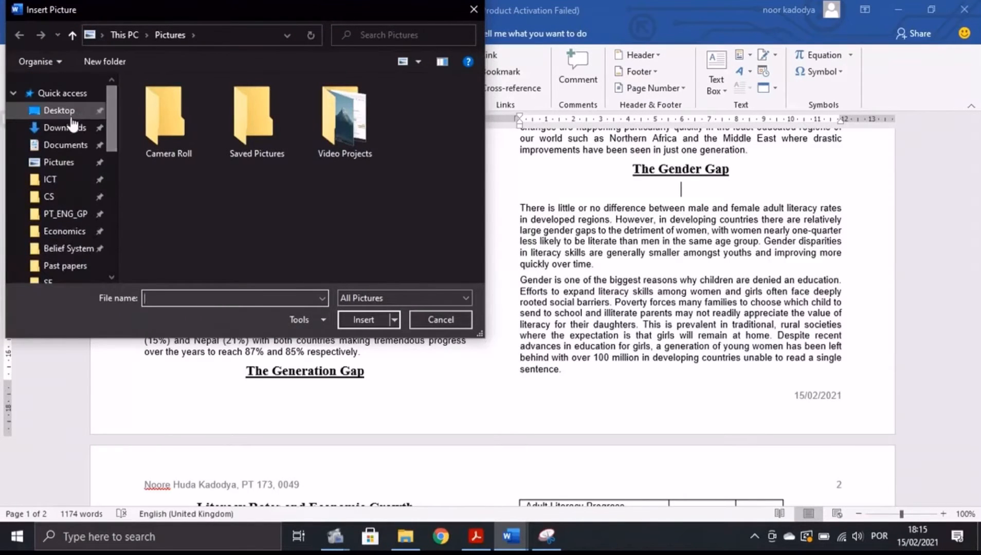
left_click(59, 110)
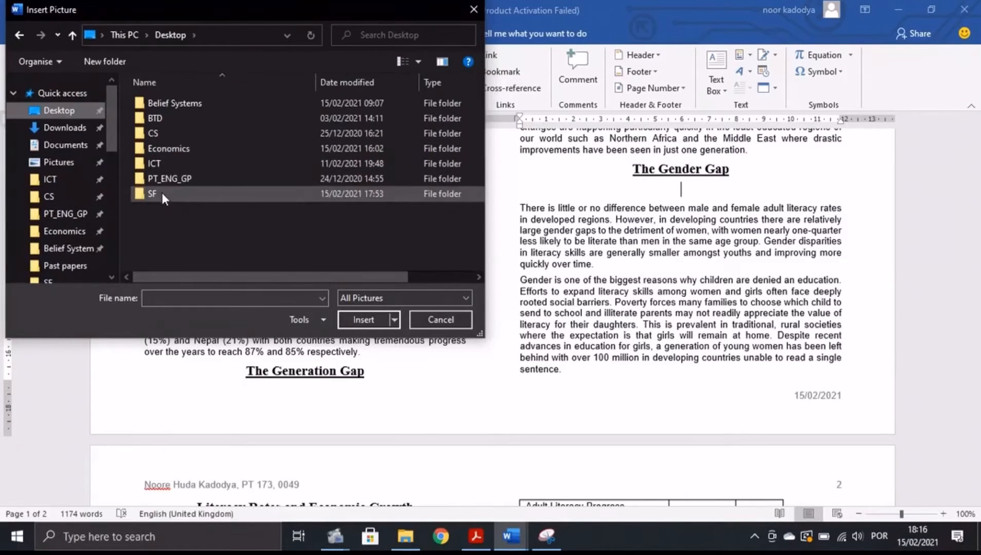
double_click(161, 193)
left_click(168, 120)
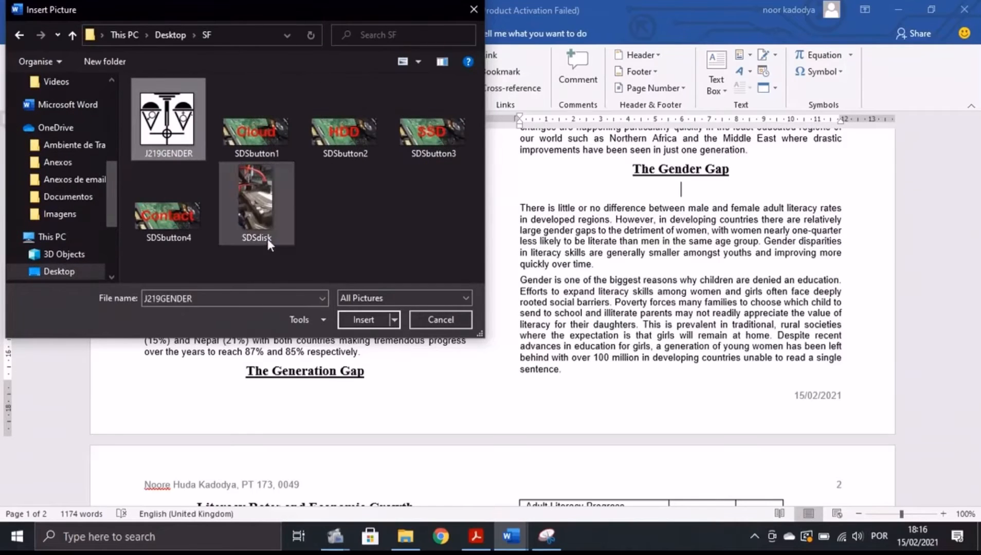
left_click(367, 319)
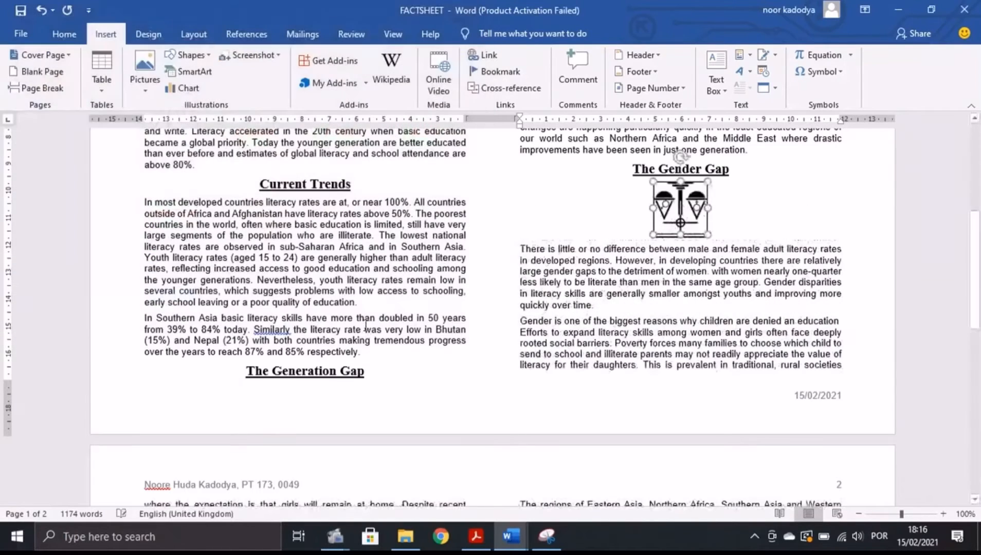
left_click(475, 536)
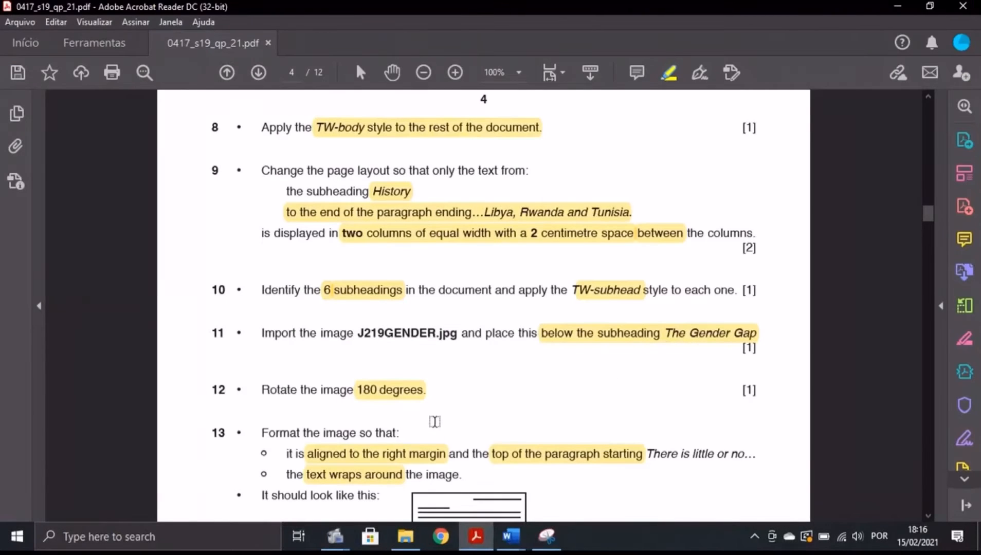
Rotate the scales picture under The Gender Gap by 180 degrees.
left_click(511, 536)
left_click(606, 474)
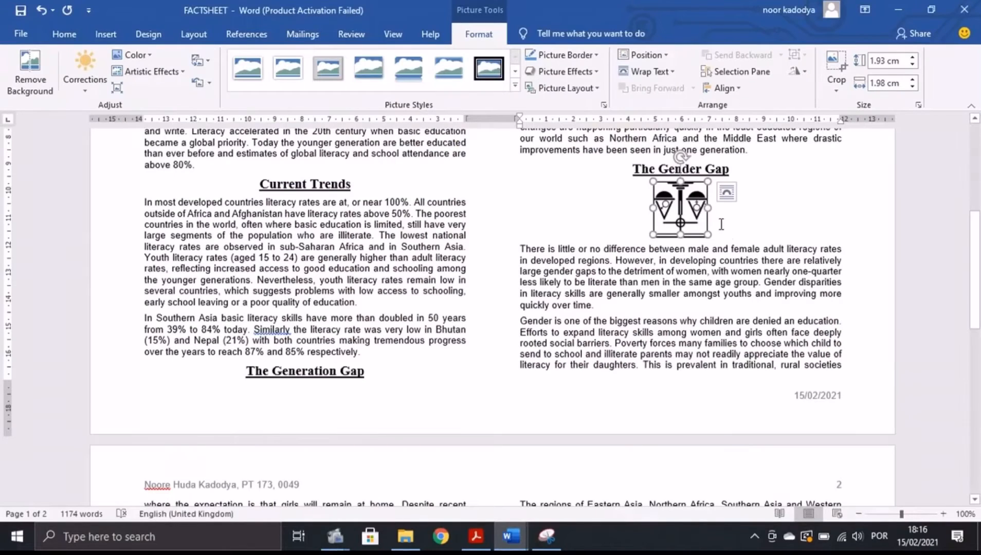
left_click_drag(679, 156, 679, 275)
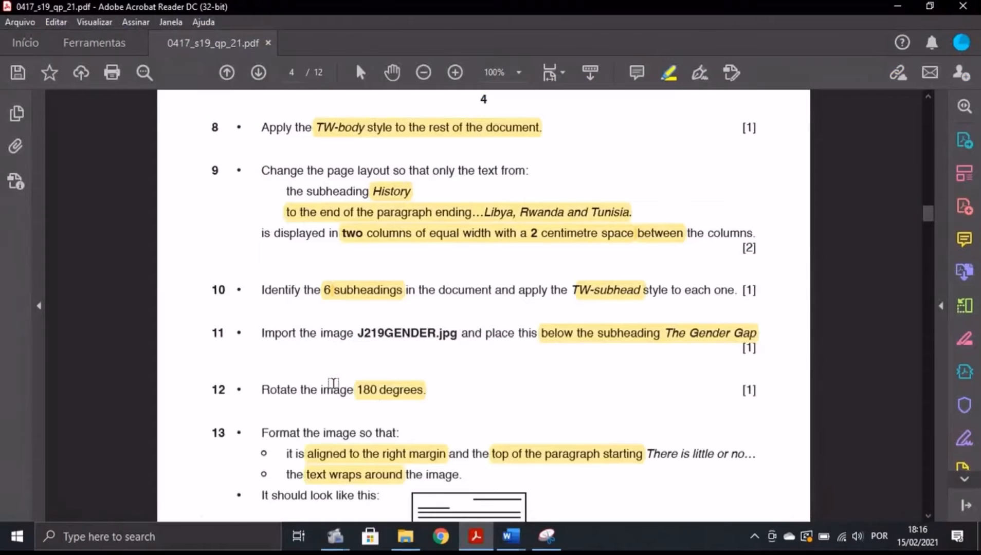
scroll(333, 383, "down", 4)
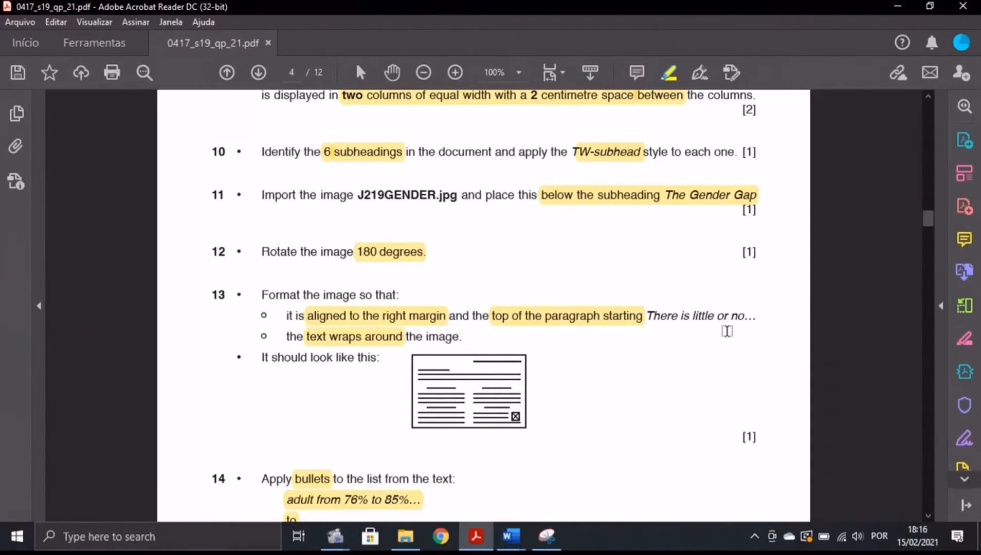
Reselect the scales picture above the 'There is little or no difference' paragraph.
mouse_move(511, 536)
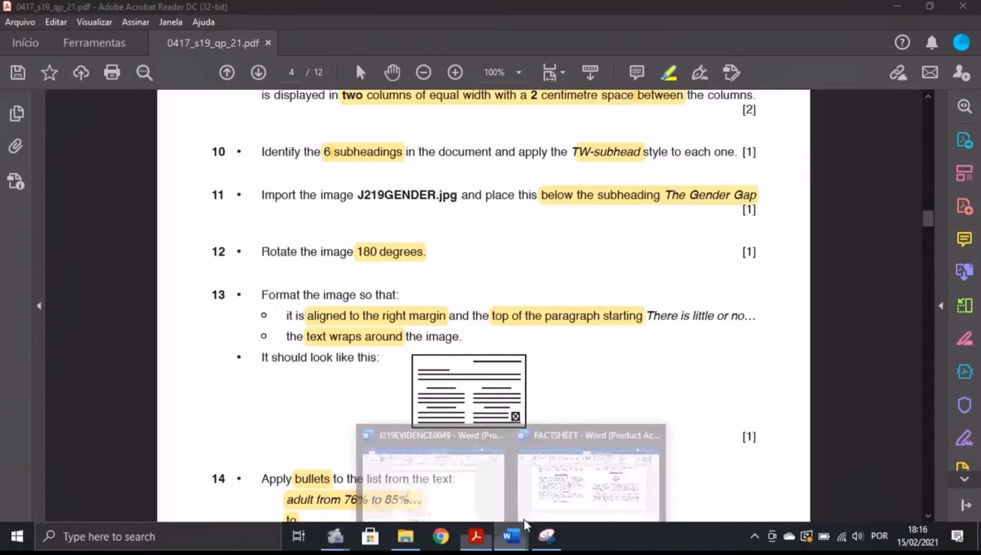
left_click(622, 442)
left_click_drag(530, 249, 704, 251)
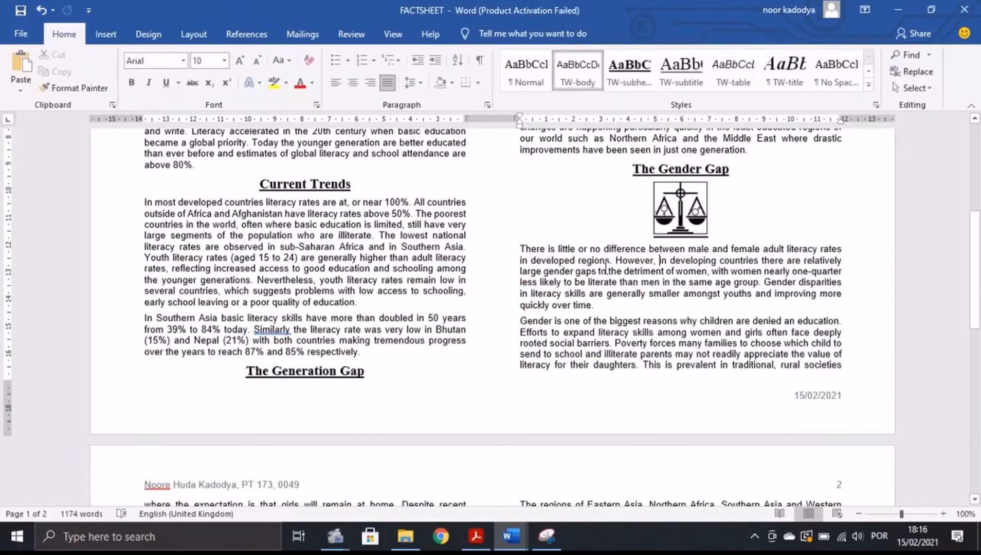
left_click(476, 536)
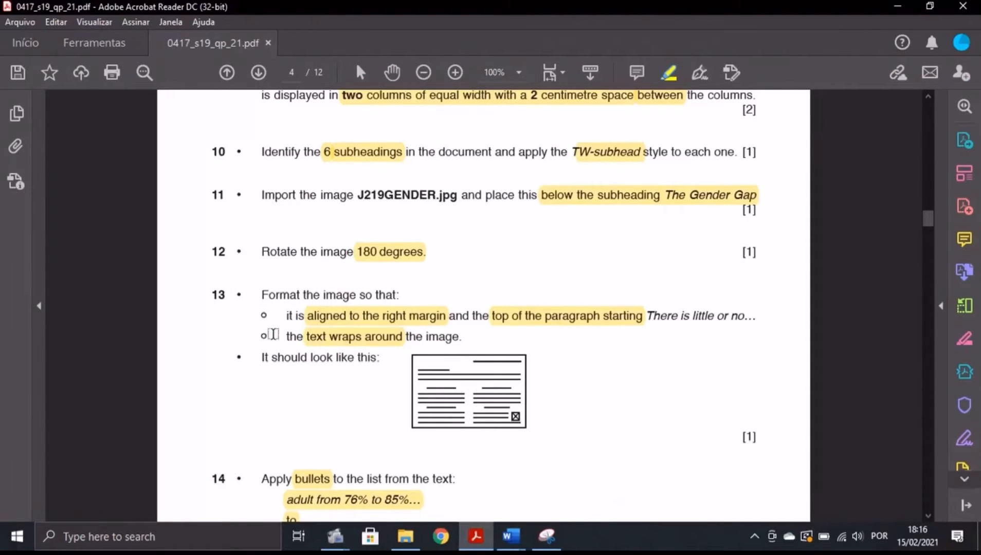
left_click(510, 537)
left_click(586, 471)
left_click(690, 200)
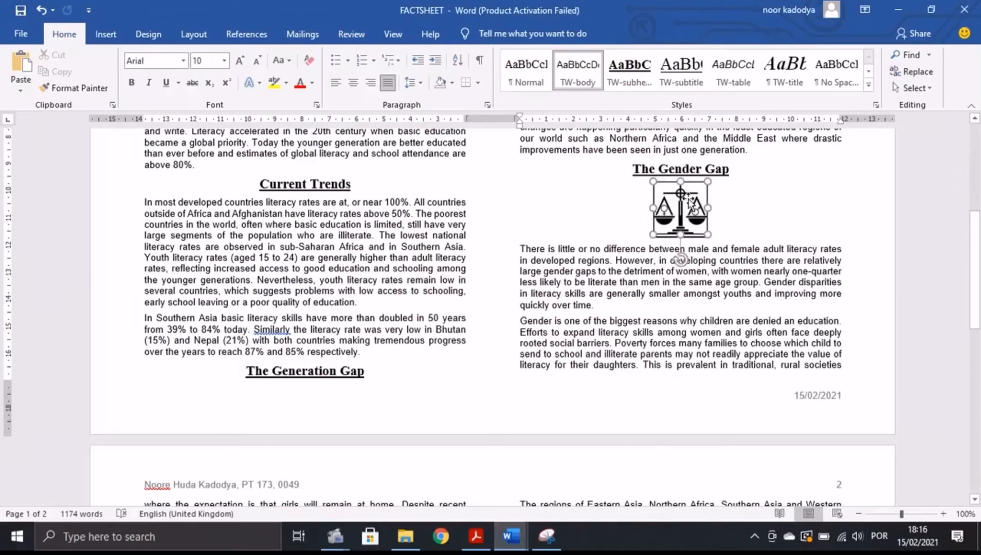
Give the scales picture Square text wrapping and place it at the right margin beside the paragraph top.
left_click(481, 32)
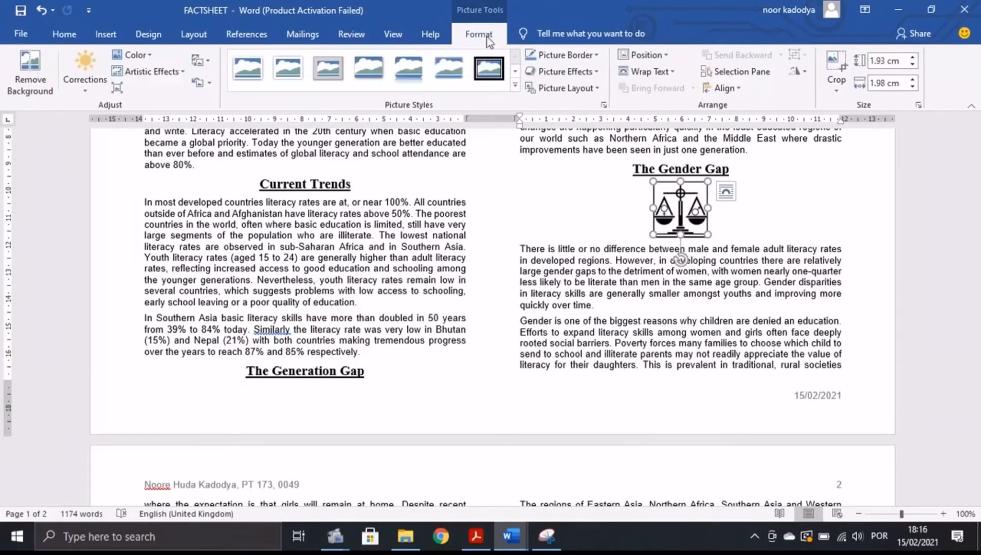
left_click(678, 72)
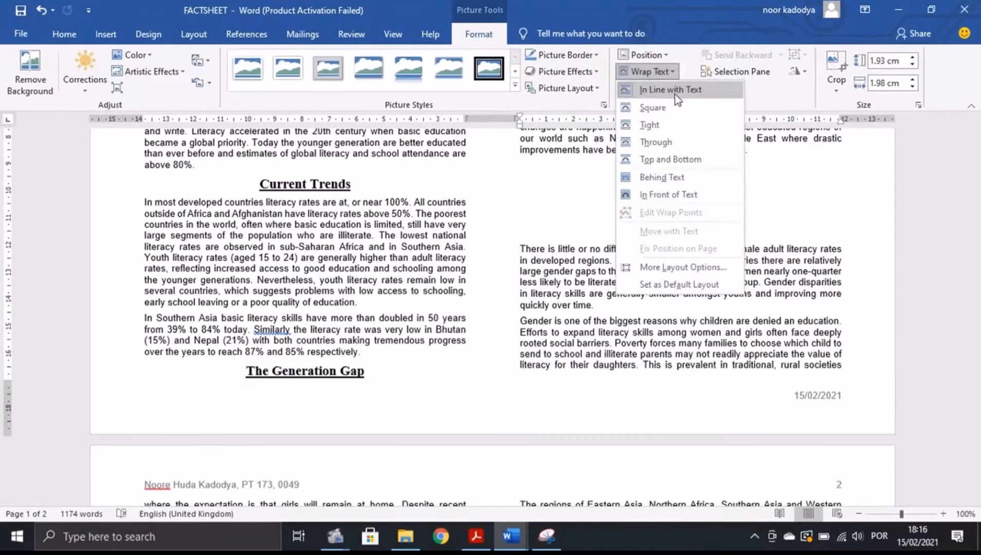
left_click(677, 105)
left_click_drag(684, 218, 823, 222)
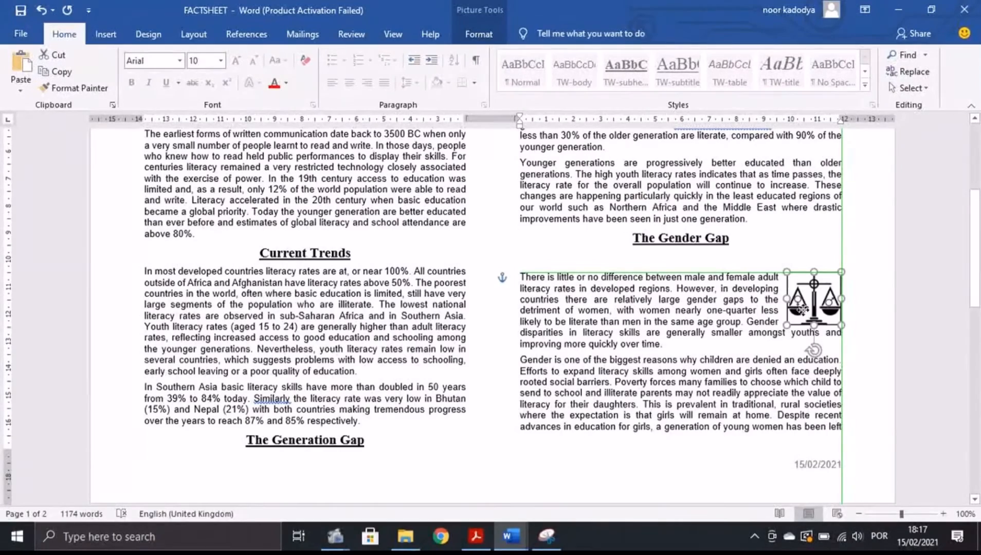
left_click_drag(802, 309, 785, 291)
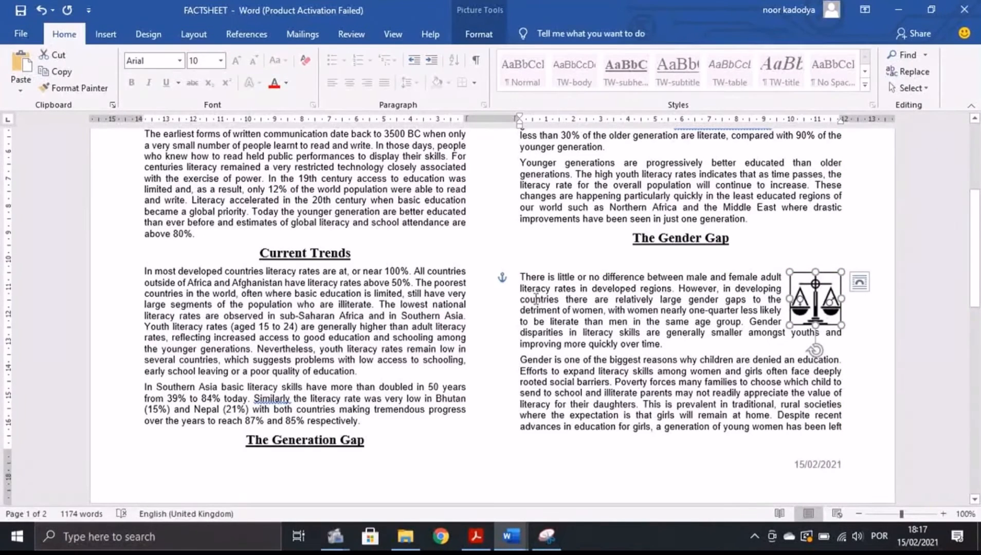
left_click_drag(797, 294, 817, 310)
key("alt+Tab")
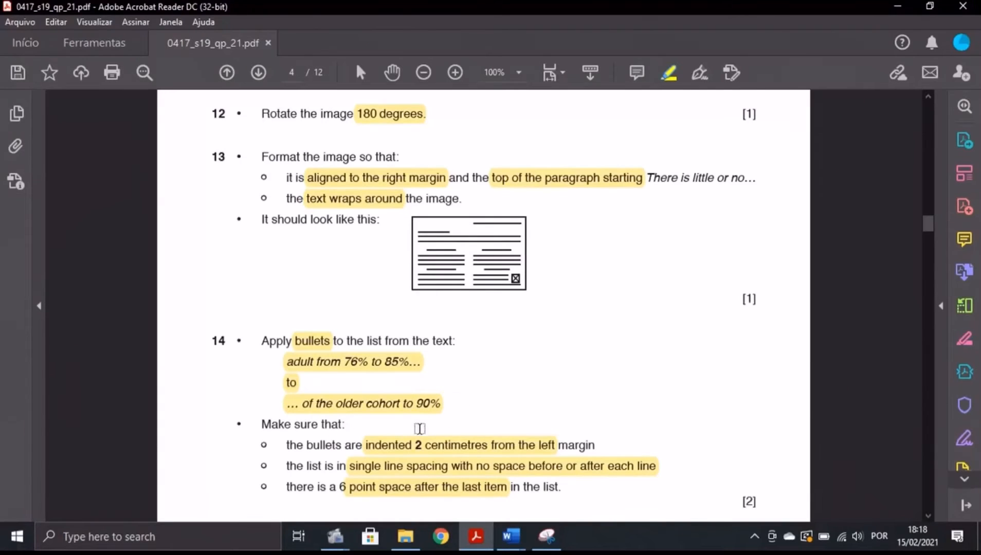
Locate the literacy-rate lines under Progress by searching for the paragraph ending with Tunisia.
mouse_move(510, 536)
left_click(588, 476)
scroll(743, 197, "up", 3)
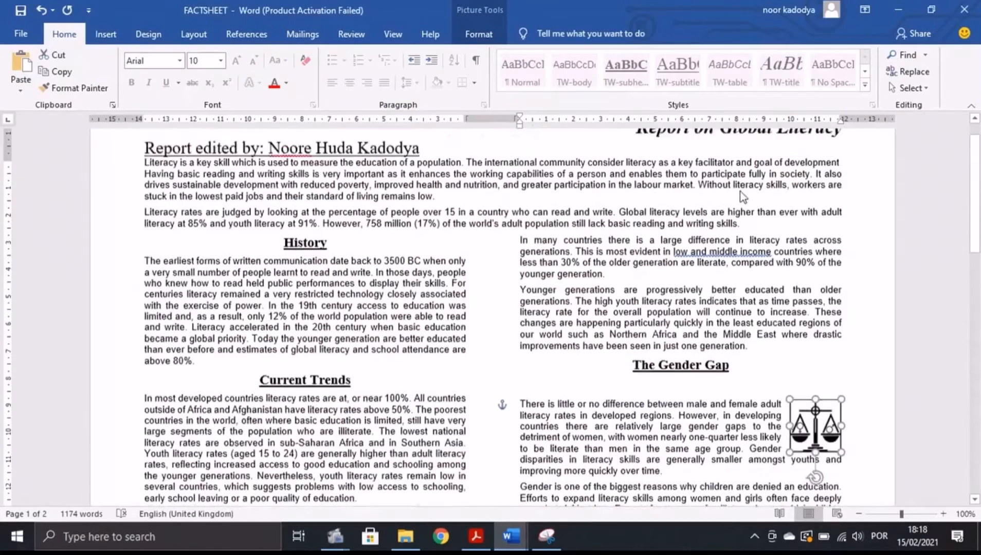
scroll(743, 196, "up", 2)
left_click(903, 54)
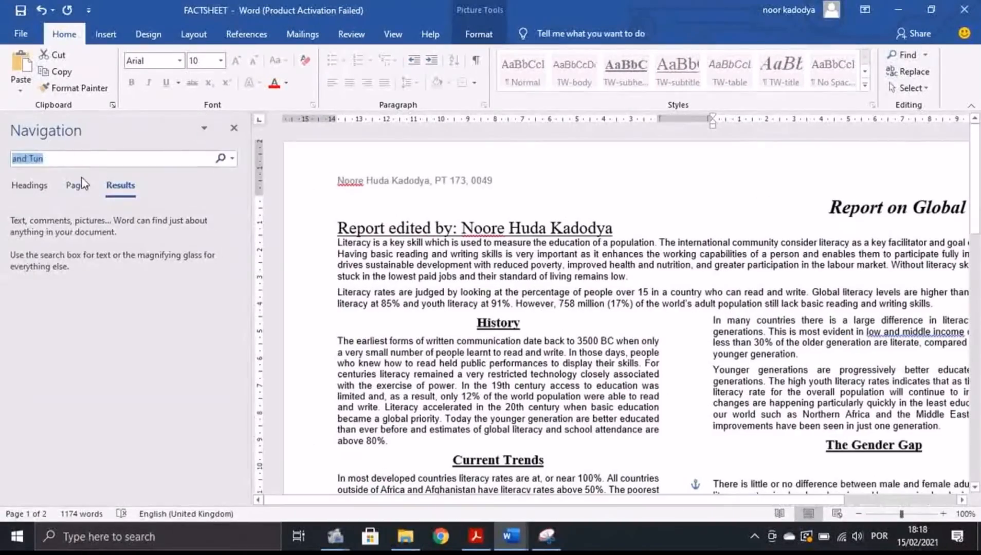
left_click(87, 158)
key("BackSpace")
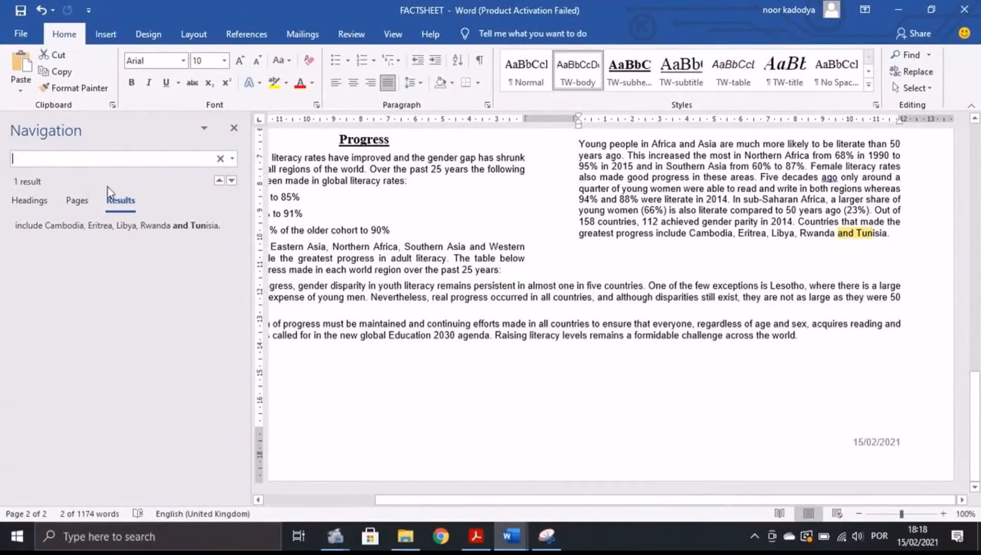
left_click(234, 128)
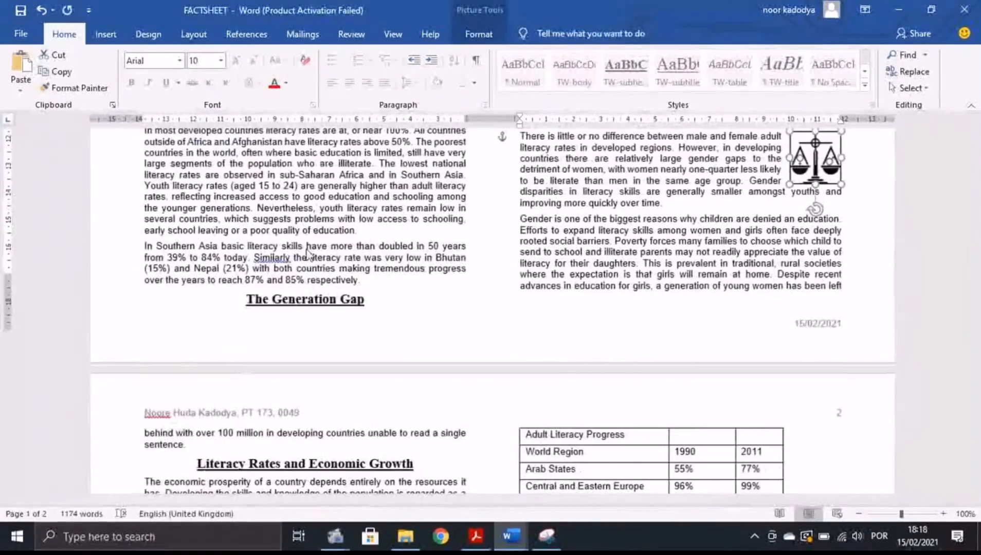
scroll(303, 271, "down", 4)
scroll(303, 270, "down", 4)
Bullet the three literacy-rate lines, from the adult line to the older cohort.
left_click(147, 210)
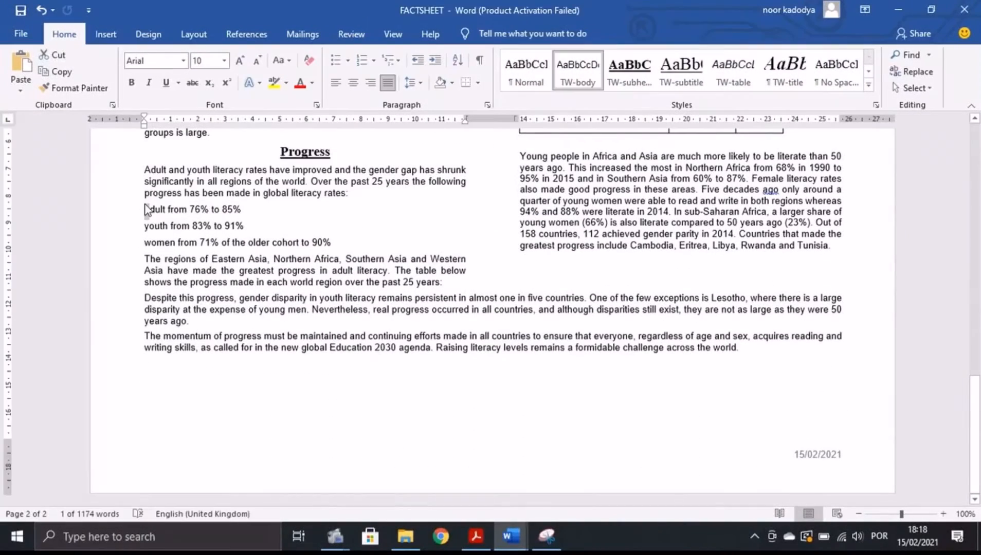
left_click_drag(148, 211, 333, 244)
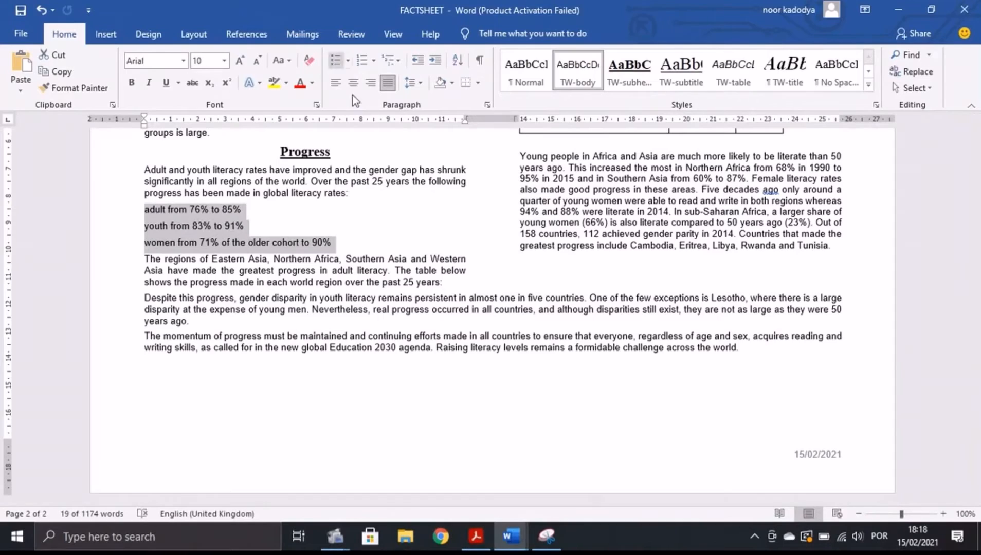
left_click(336, 61)
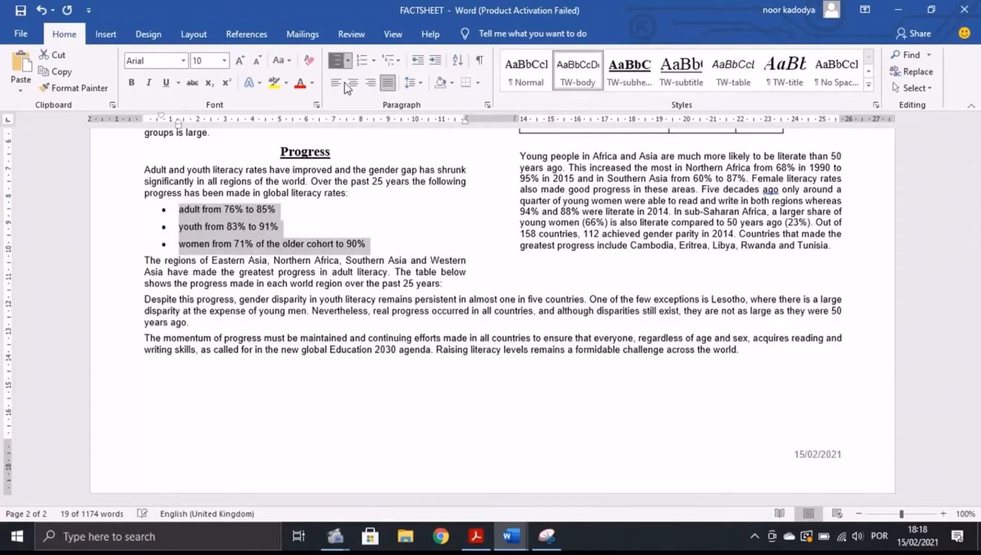
left_click(476, 536)
scroll(330, 437, "down", 3)
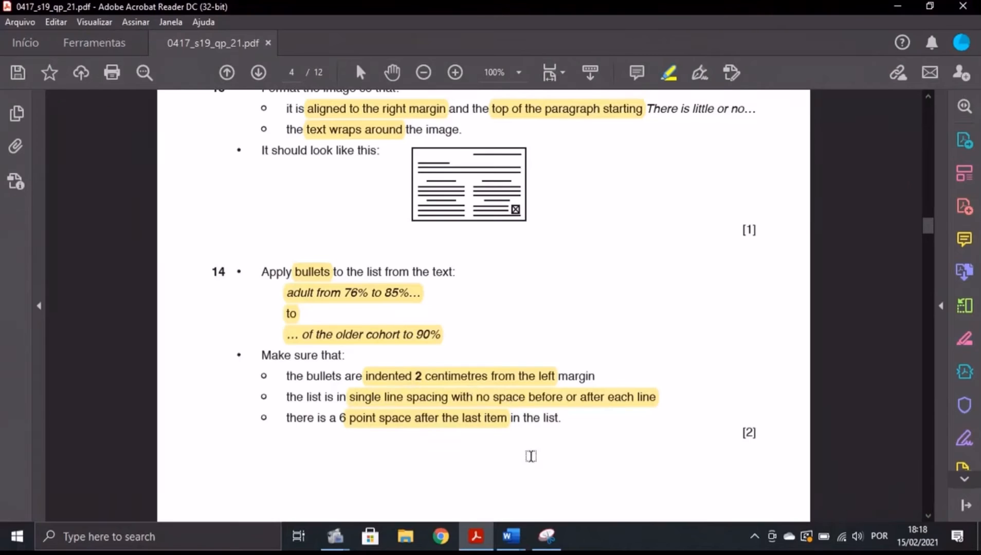
left_click(510, 536)
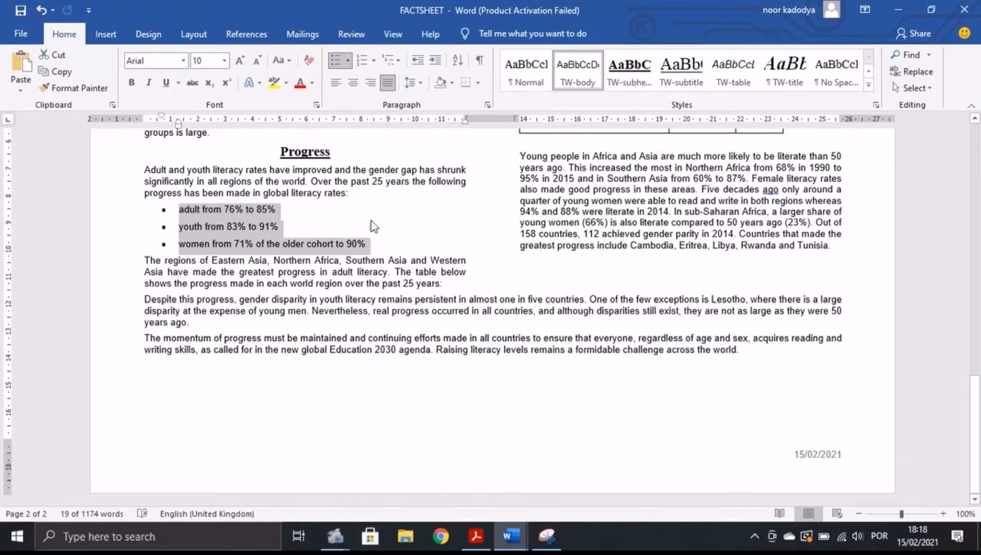
Indent the bulleted list 2 cm from the left margin with Special set to (none).
left_click(487, 105)
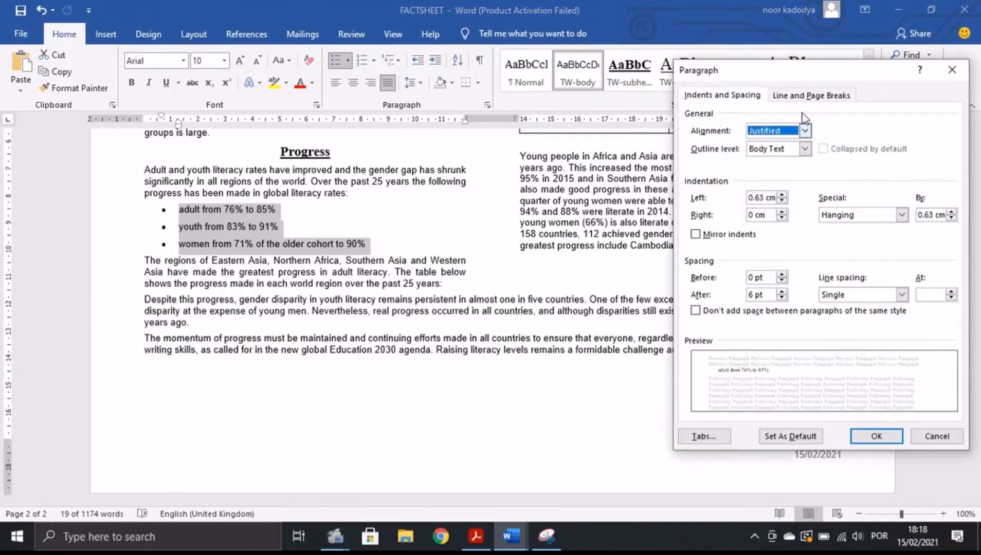
left_click_drag(784, 76, 714, 77)
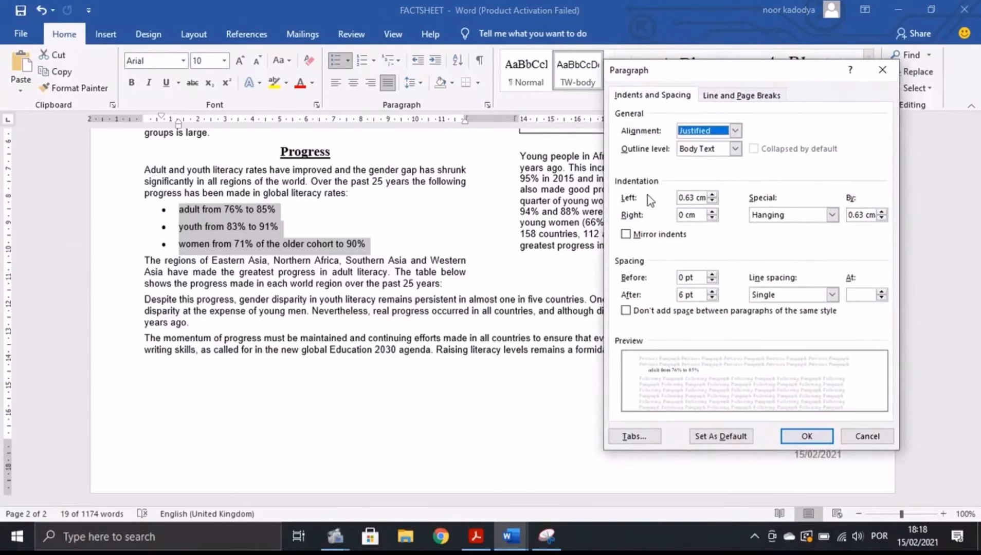
left_click(694, 198)
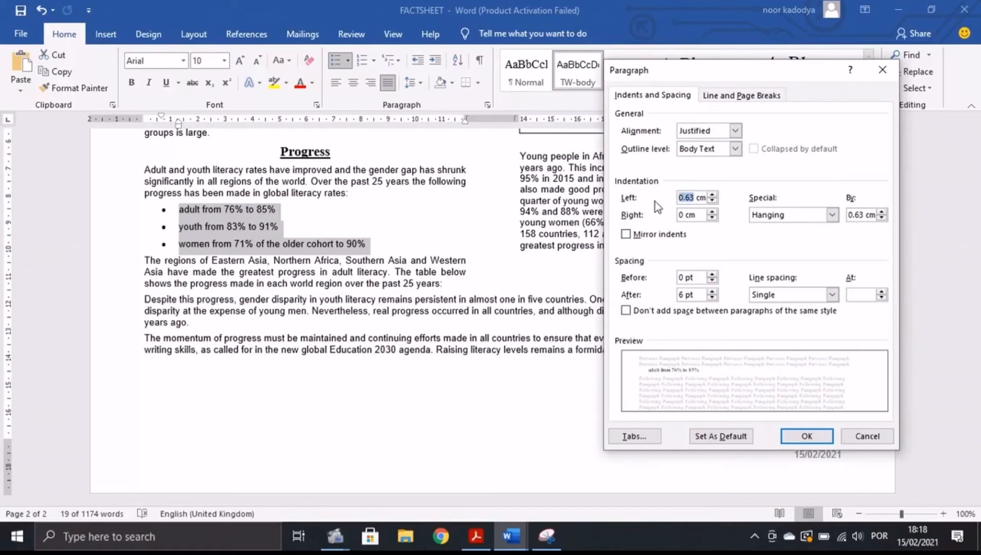
key("BackSpace")
left_click(476, 536)
mouse_move(510, 536)
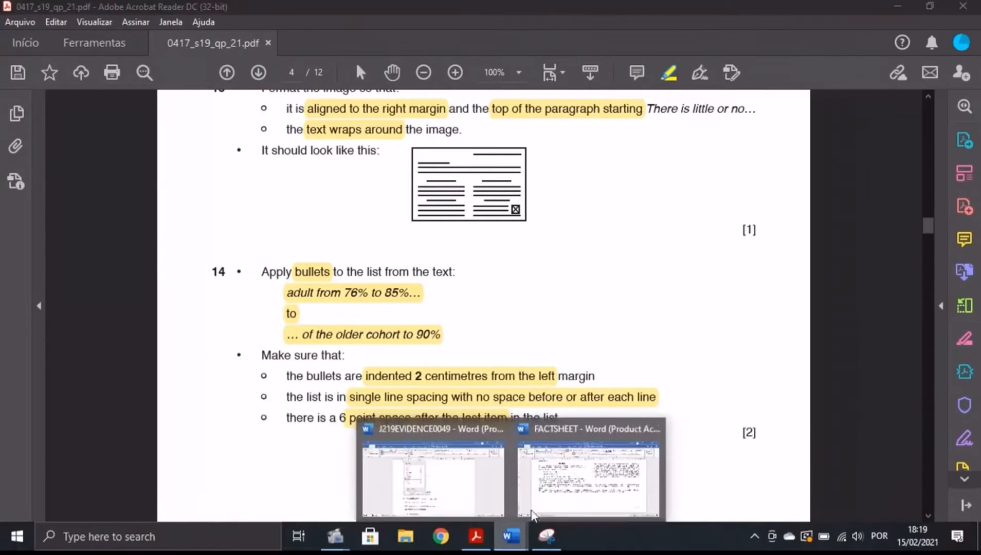
left_click(586, 470)
left_click(832, 215)
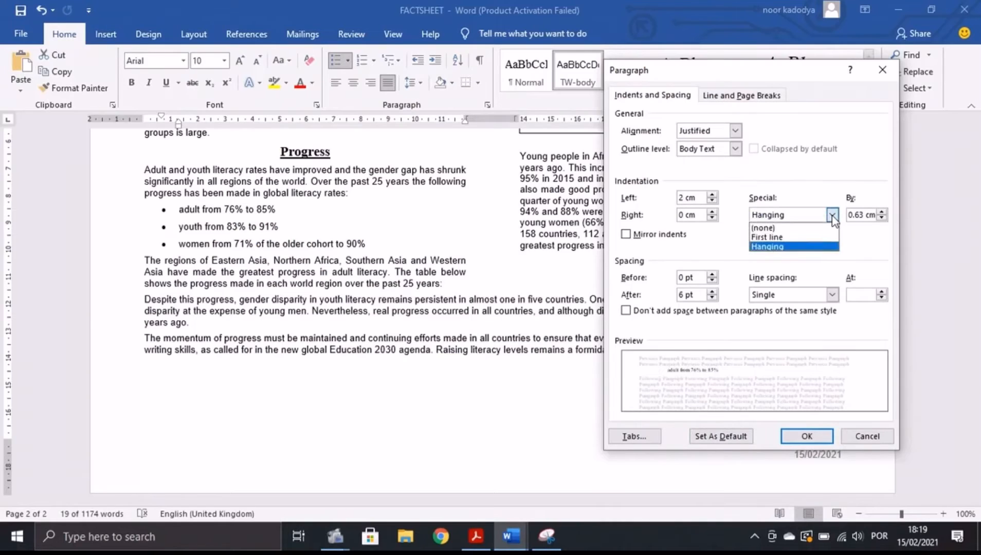
left_click(767, 237)
left_click(832, 215)
left_click(766, 228)
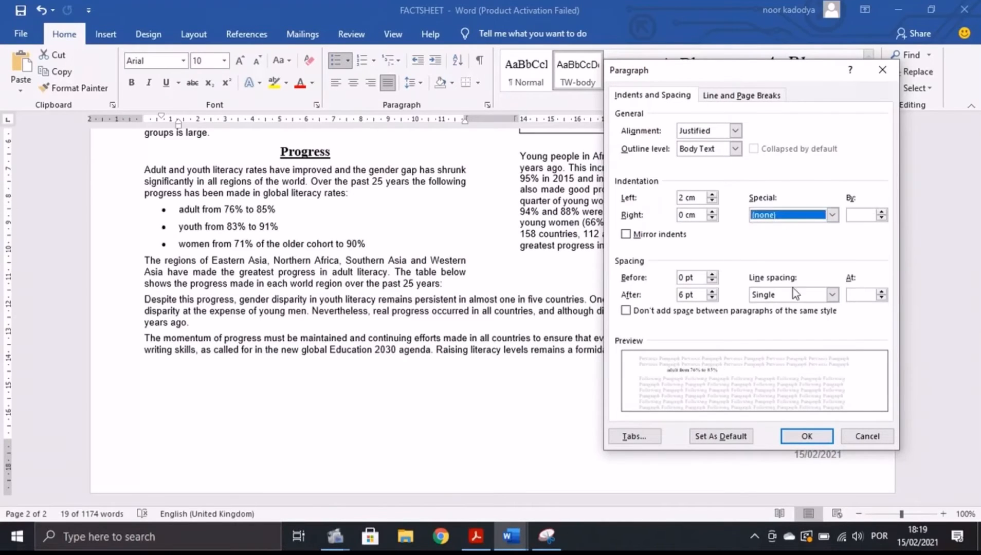
left_click(806, 436)
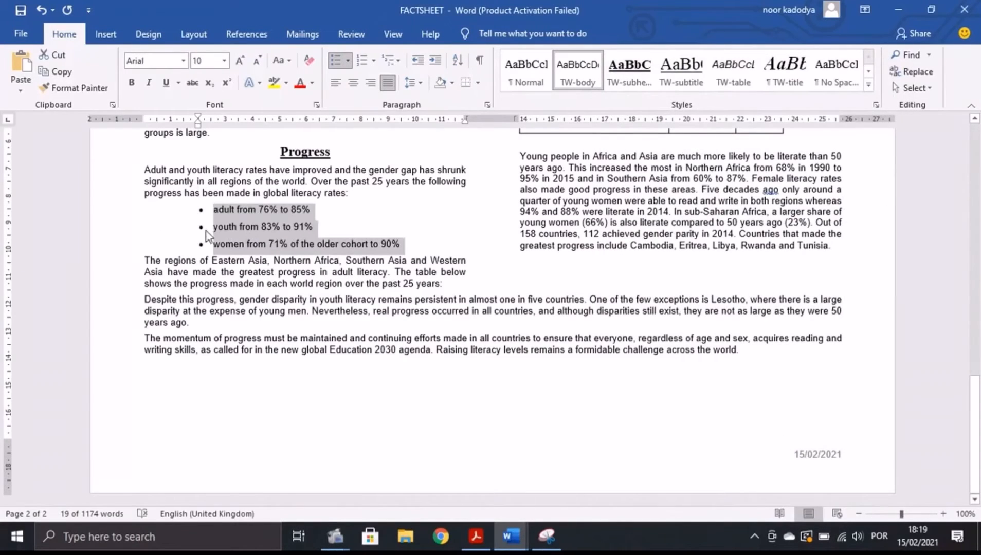
Set Spacing After to 0 pt for the bulleted list items.
left_click(475, 536)
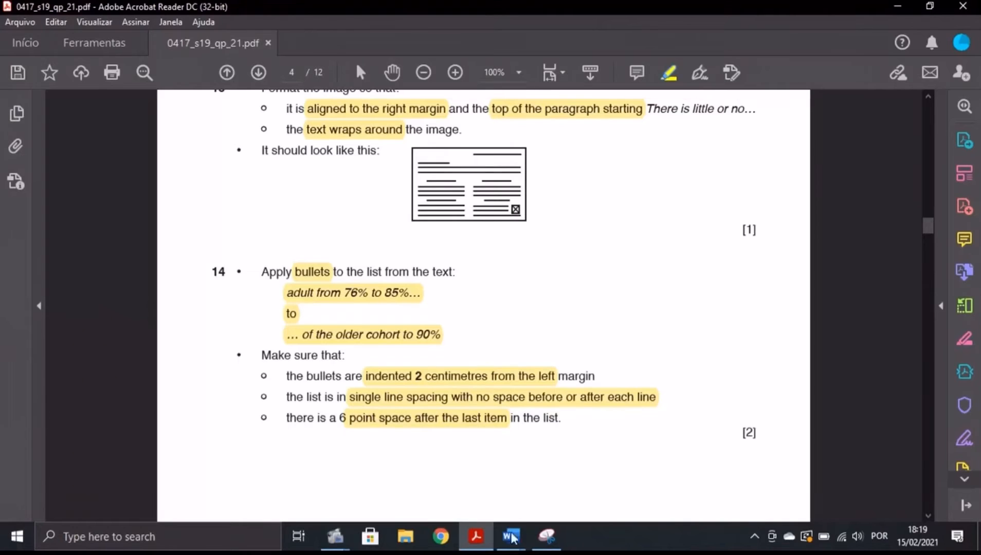
mouse_move(511, 542)
left_click(597, 485)
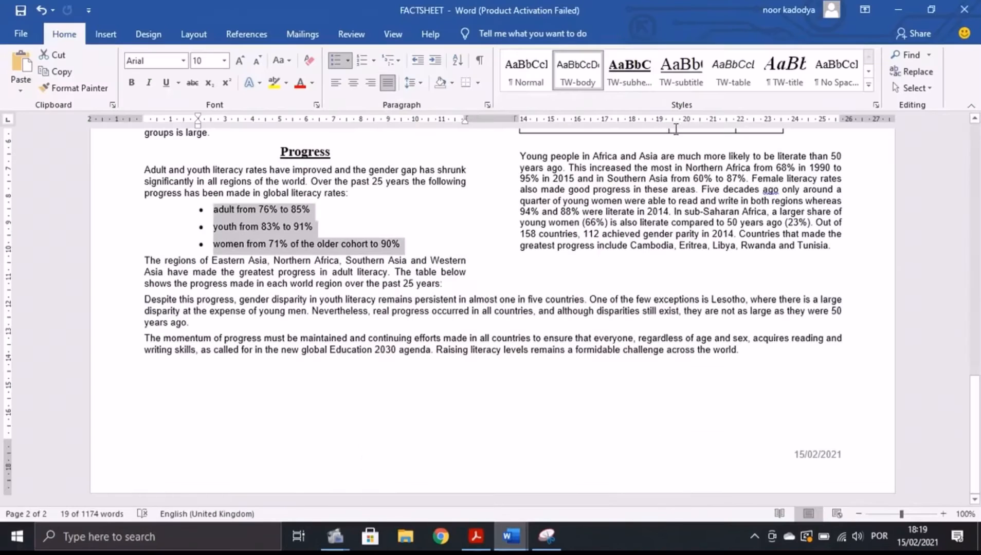
left_click(489, 105)
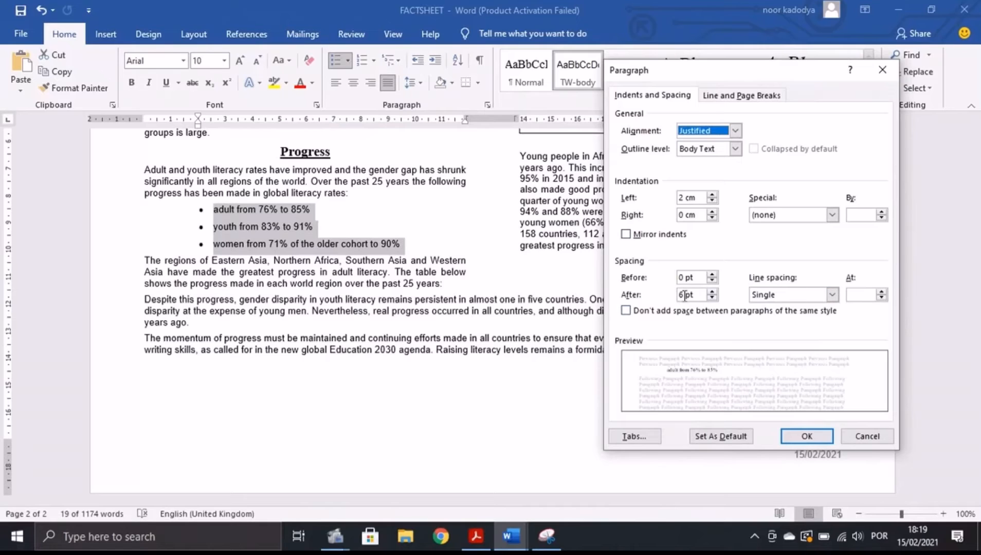
left_click(684, 296)
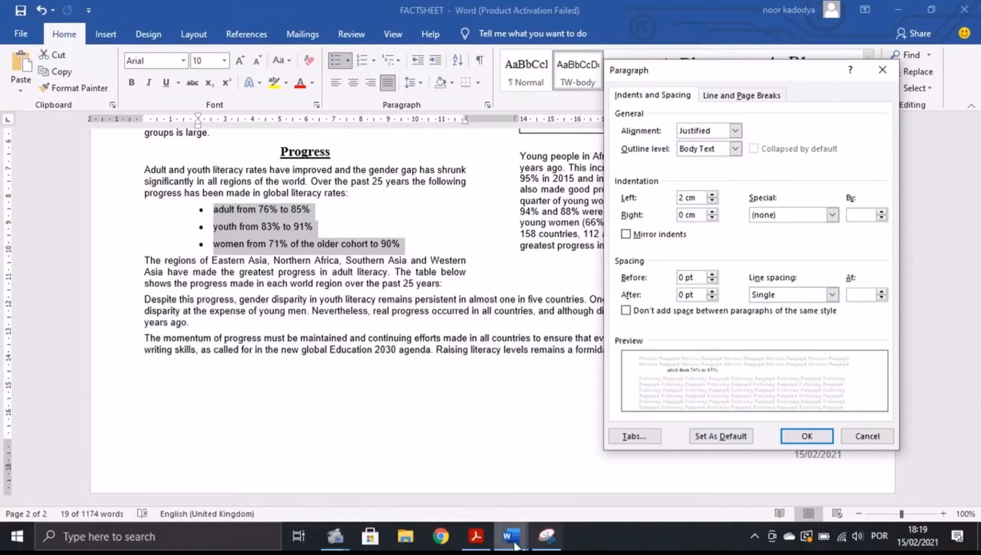
left_click(475, 536)
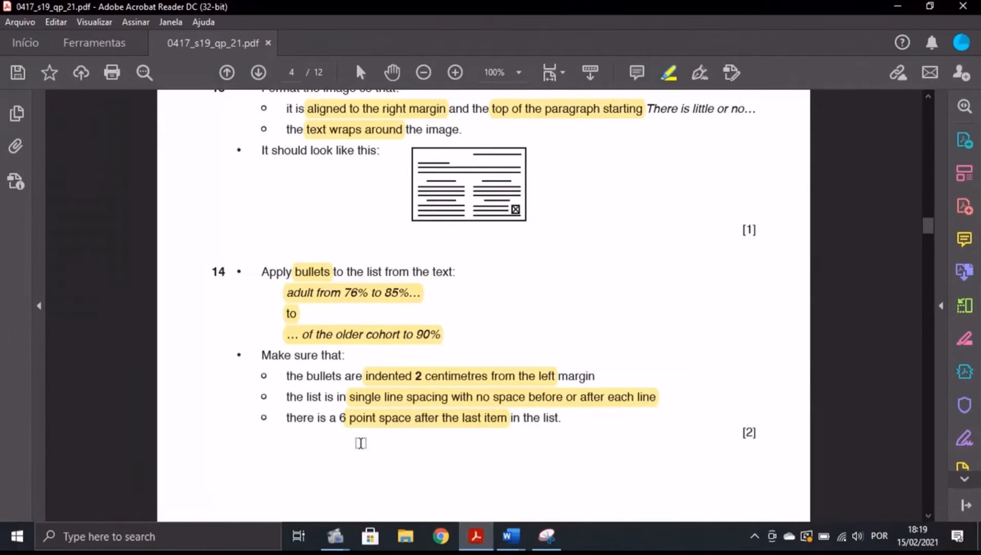
left_click(511, 536)
left_click(807, 440)
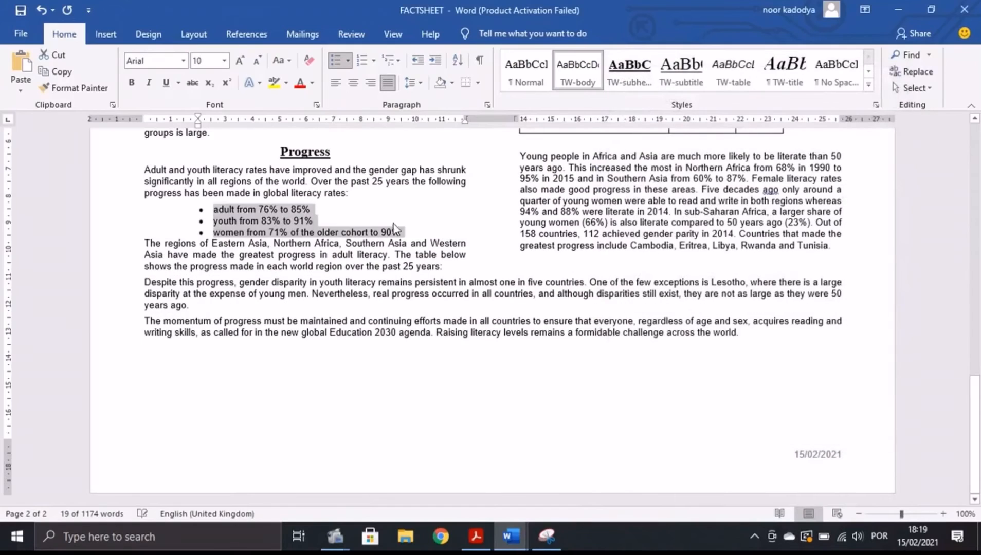
Select the last bullet item, women from 71% of the older cohort to 90%.
left_click(475, 536)
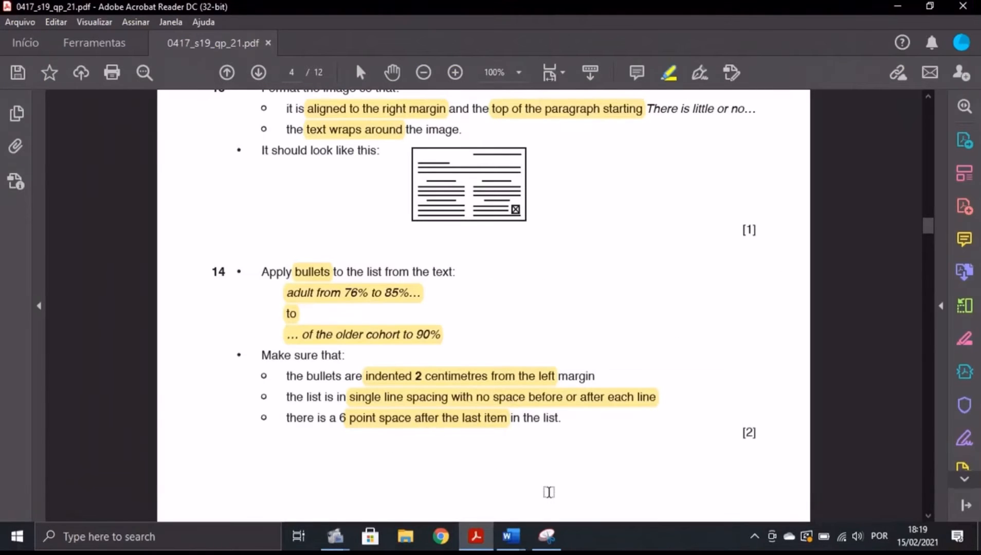
left_click(520, 543)
left_click(586, 476)
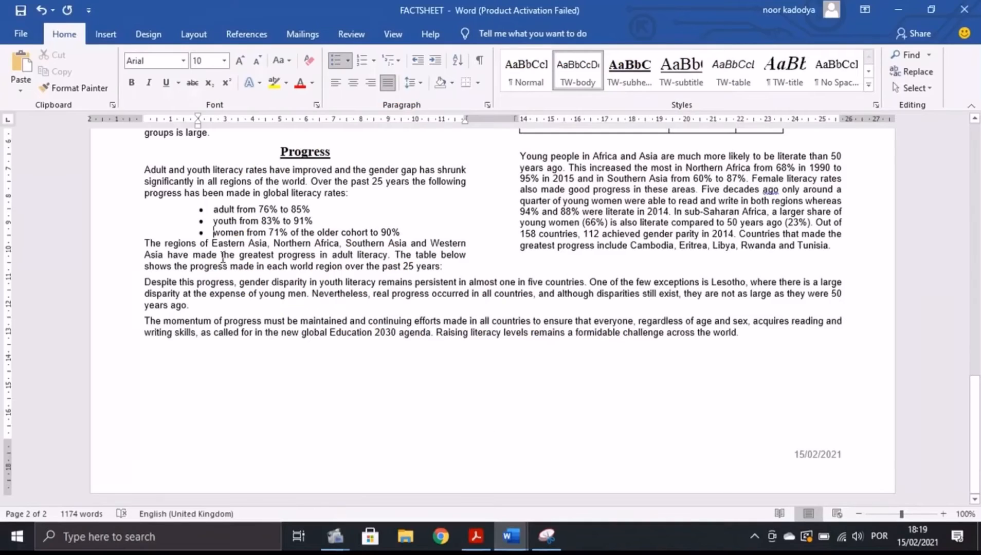
left_click_drag(213, 234, 404, 230)
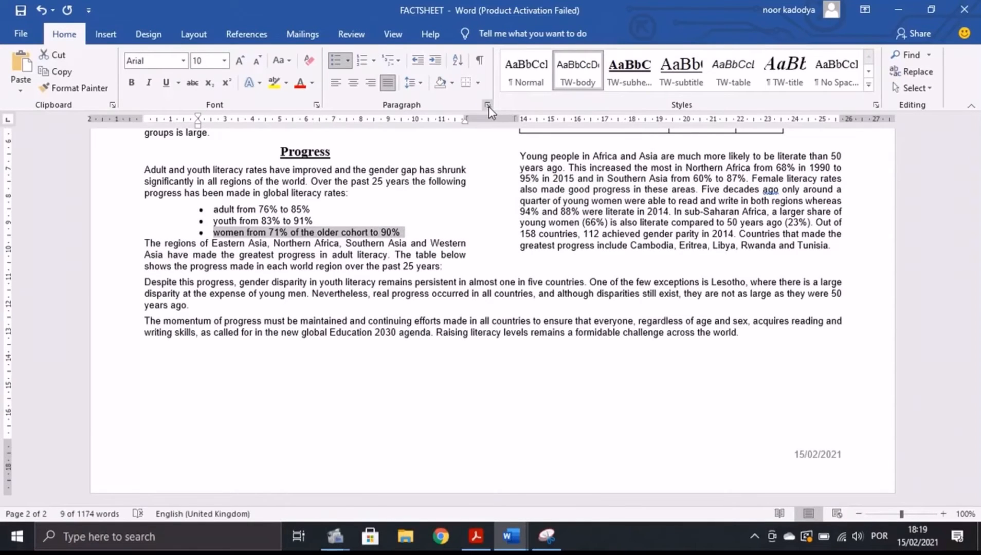
Set 6 pt Spacing After on the last bullet and read task 15 in the question paper.
left_click(487, 106)
left_click(684, 294)
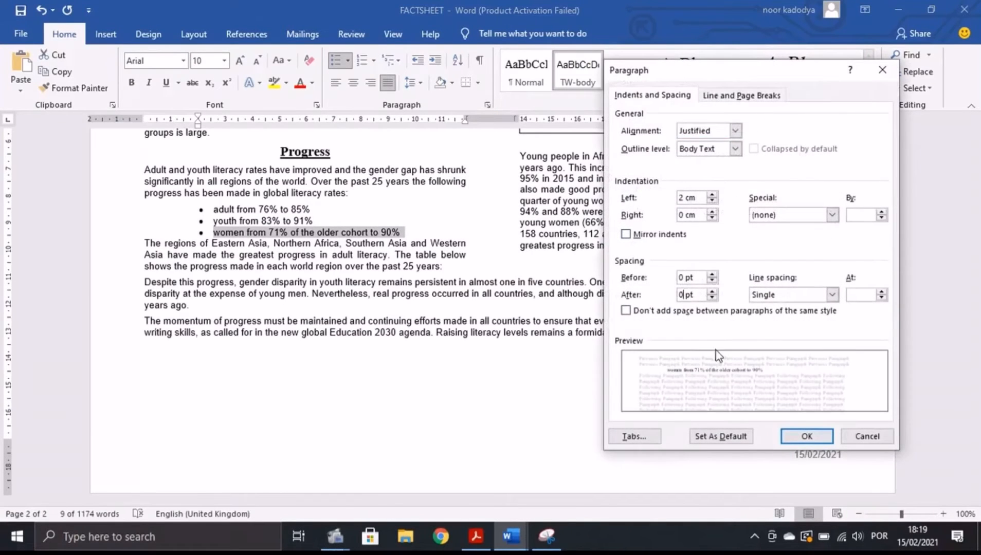
left_click(805, 436)
key("alt+Tab")
scroll(422, 271, "down", 10)
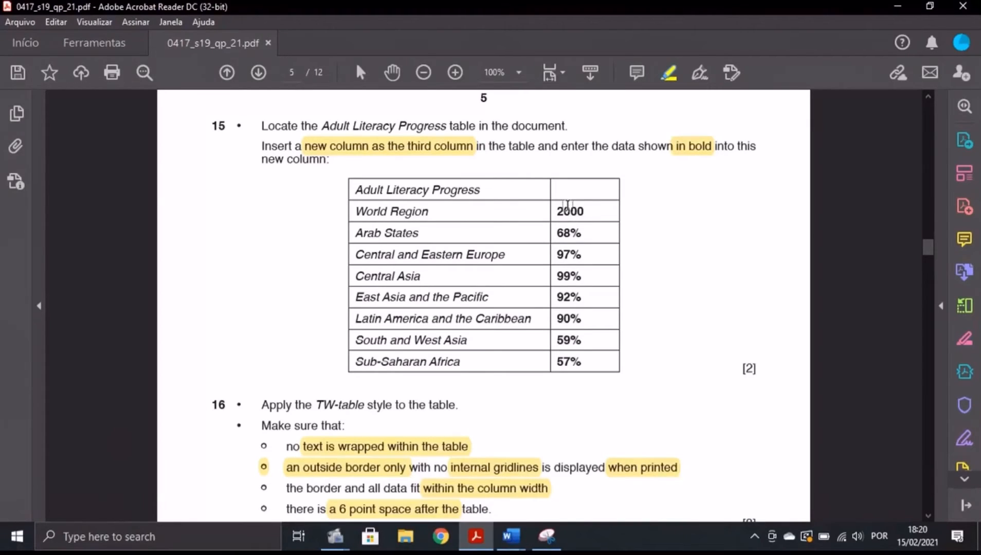
left_click(512, 536)
left_click(552, 471)
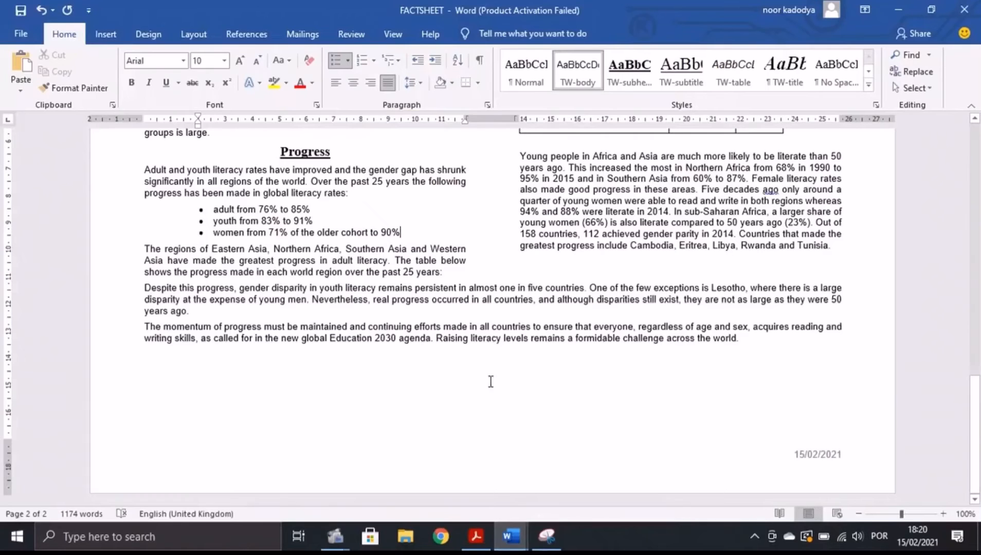
scroll(607, 462, "up", 6)
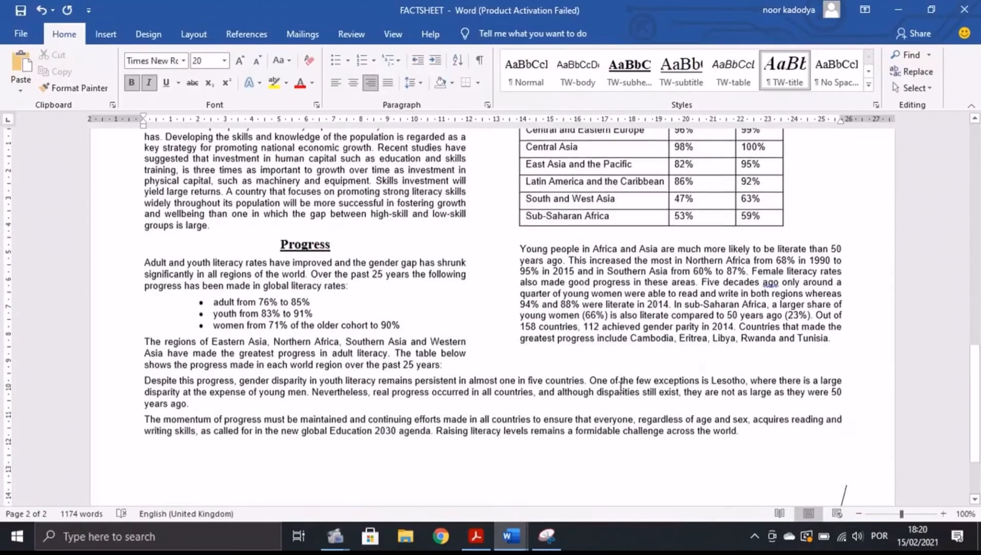
left_click(769, 266)
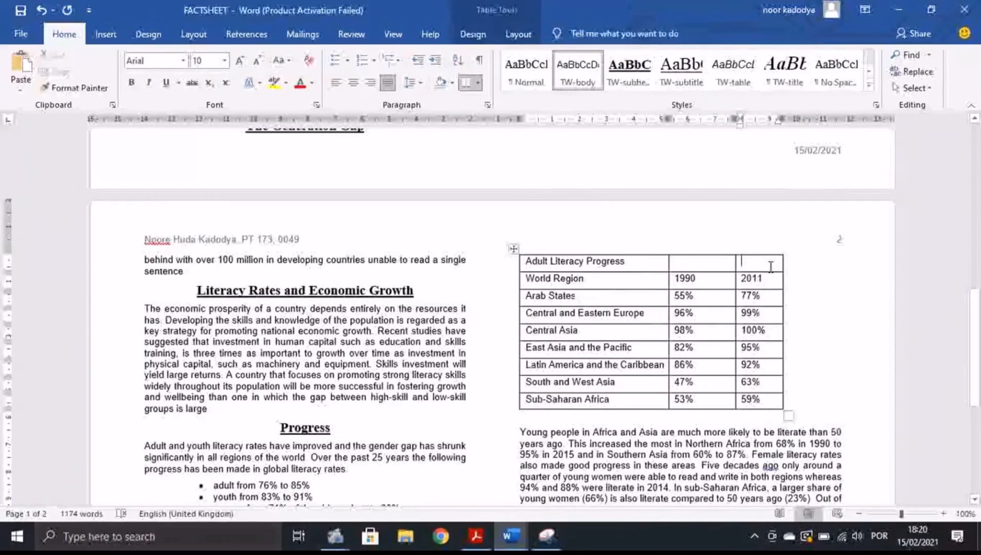
right_click(770, 266)
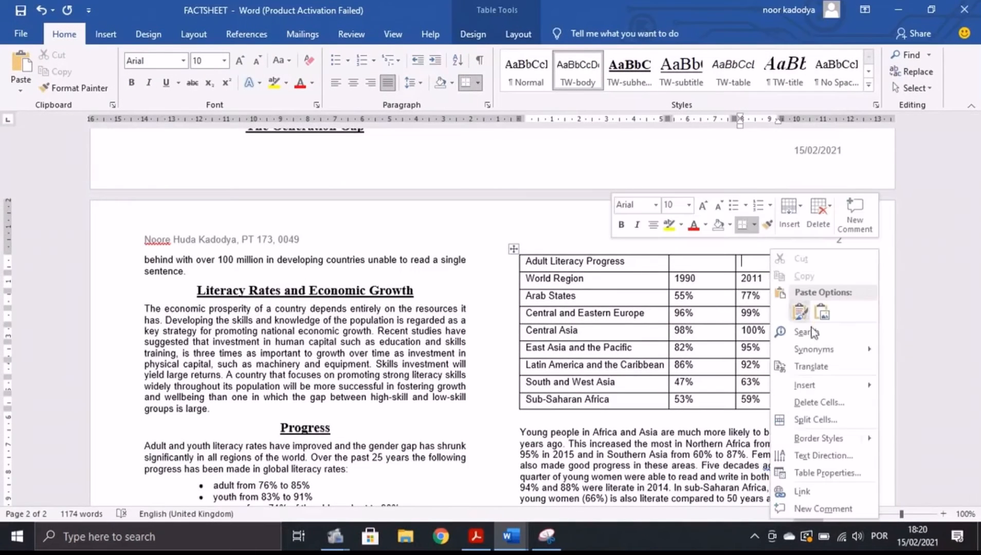
mouse_move(814, 390)
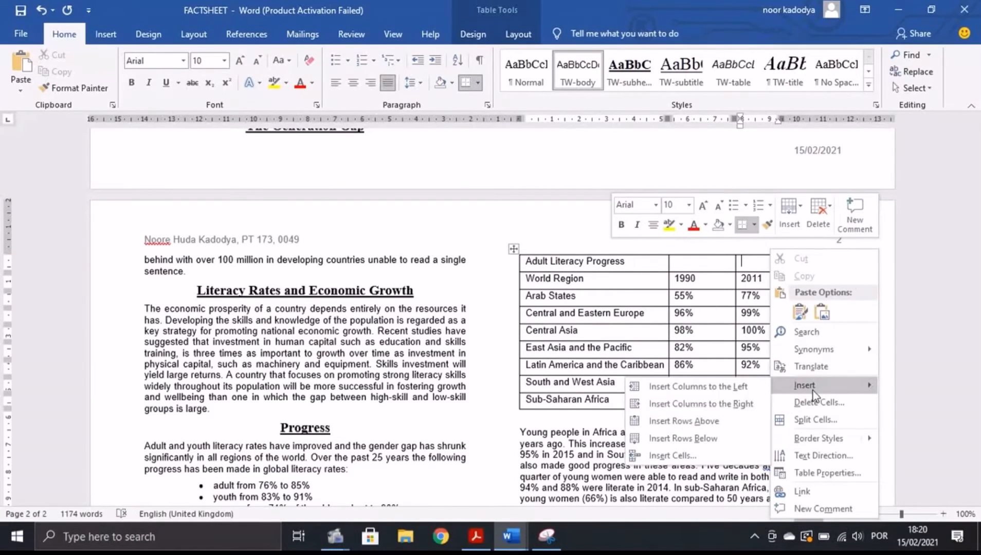
left_click(710, 409)
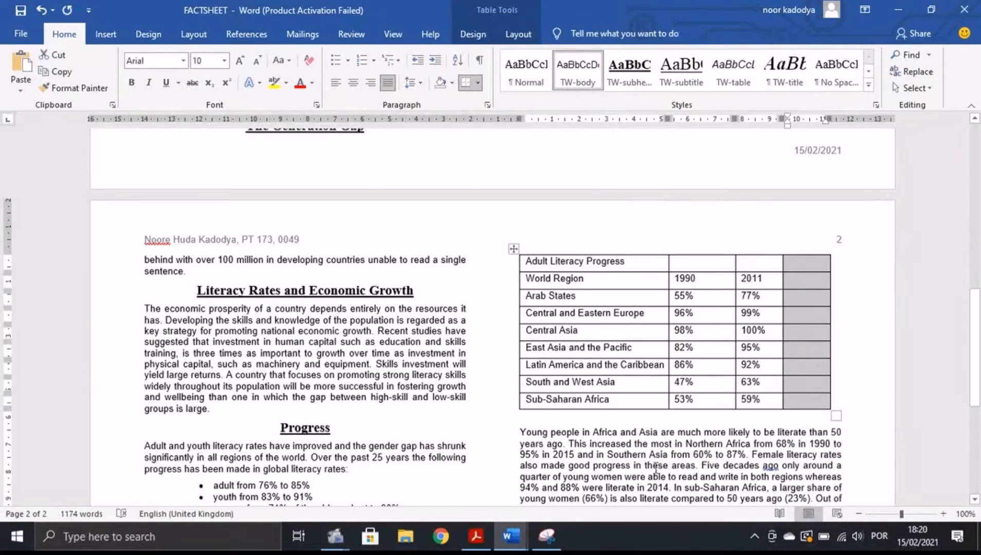
key("alt+Tab")
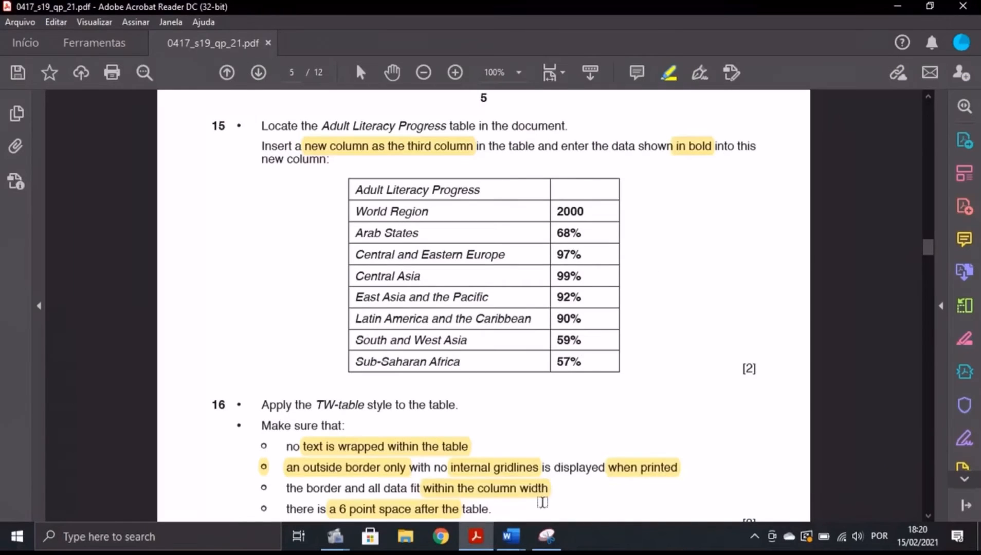
mouse_move(510, 536)
left_click(624, 496)
left_click(796, 278)
type("200")
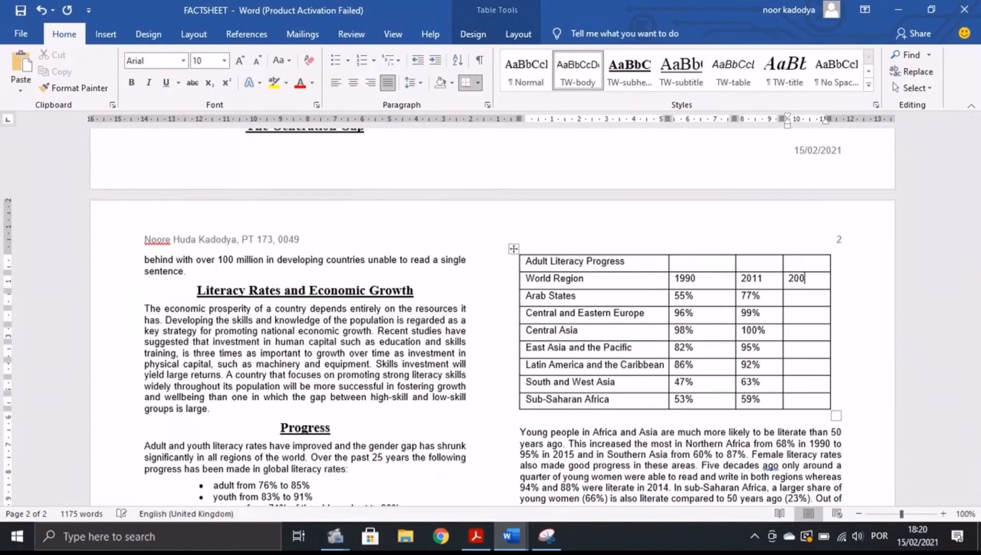
type("0")
key("Down")
left_click(475, 536)
left_click(589, 499)
type("6")
type("97%")
left_click(474, 537)
left_click(596, 470)
key("Down")
type("99%")
key("Down")
type("92%")
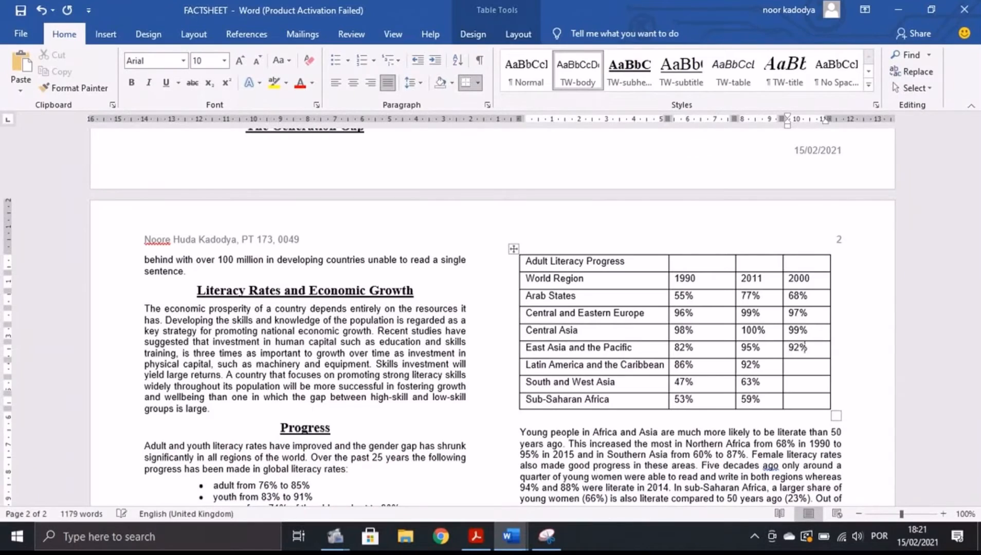
key("Down")
left_click(476, 536)
left_click(597, 471)
type("90%")
key("BackSpace")
type("%")
left_click(476, 536)
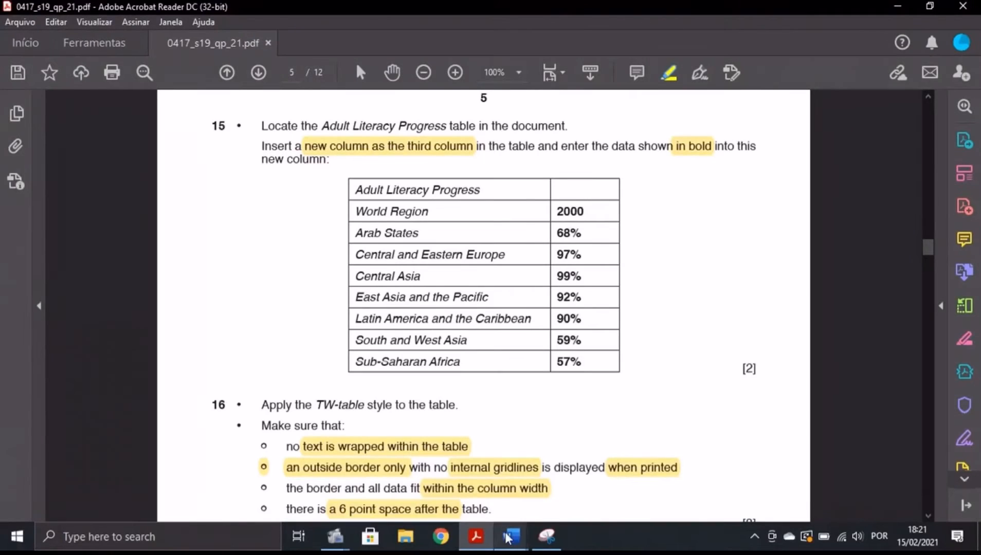
mouse_move(507, 536)
left_click(572, 470)
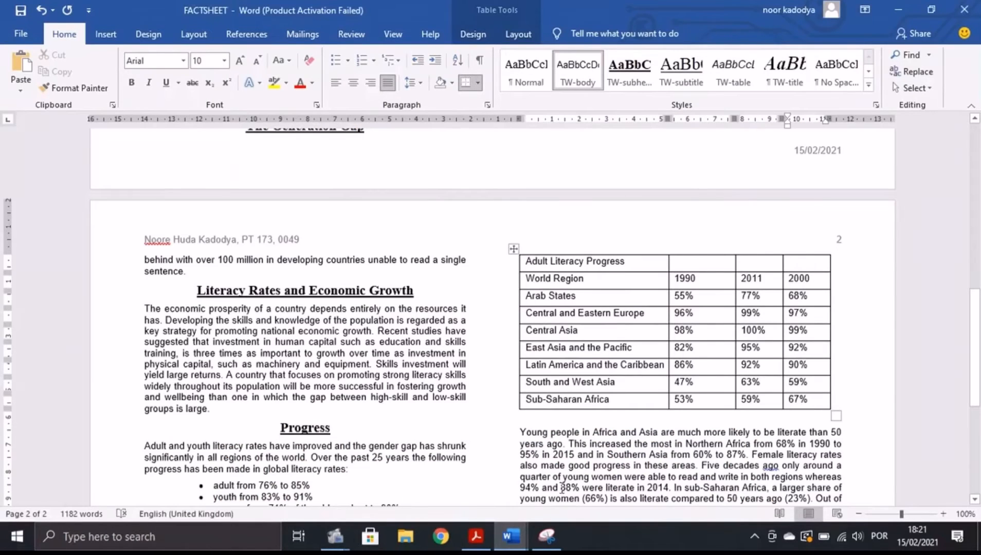
left_click(476, 536)
scroll(374, 341, "down", 5)
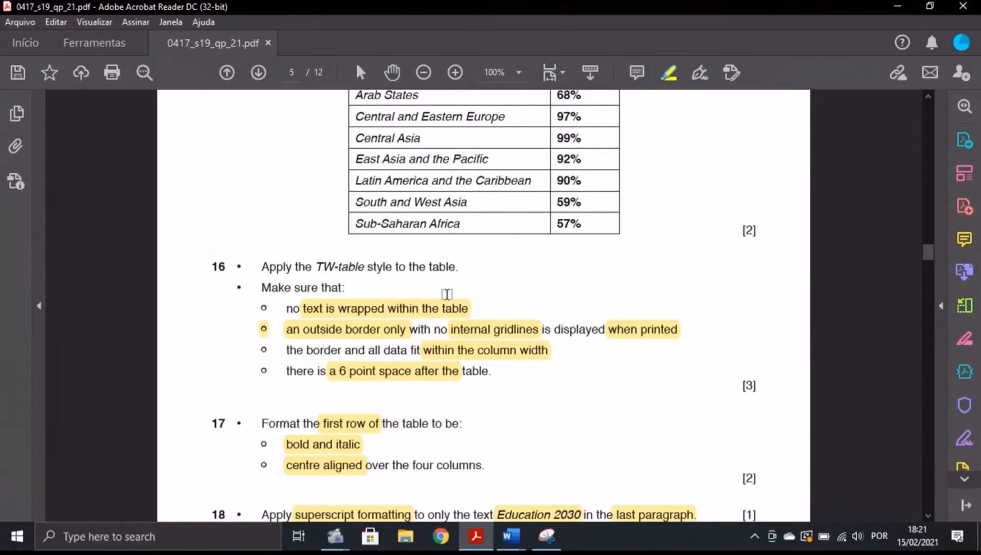
mouse_move(511, 536)
left_click(596, 481)
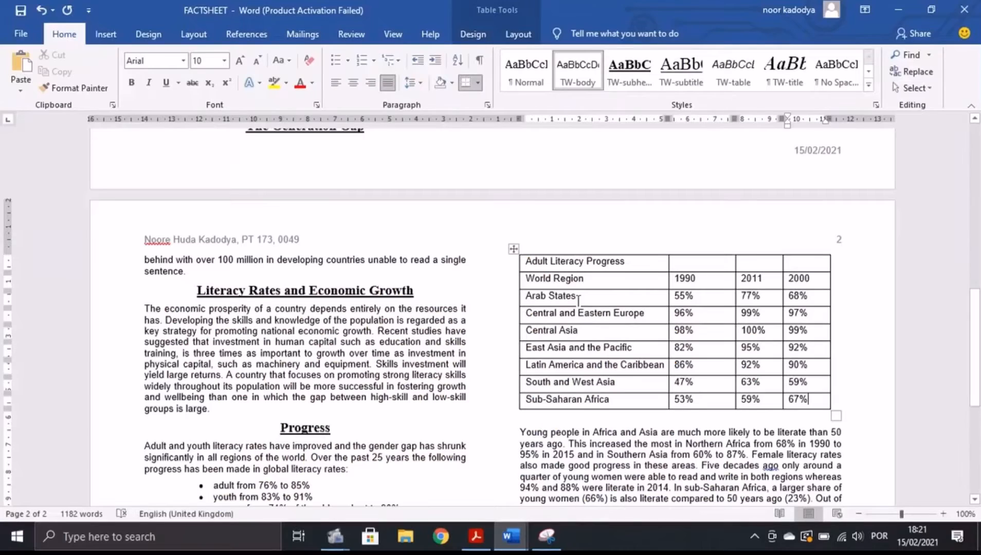
Apply the TW-table style to the whole literacy table.
left_click(513, 249)
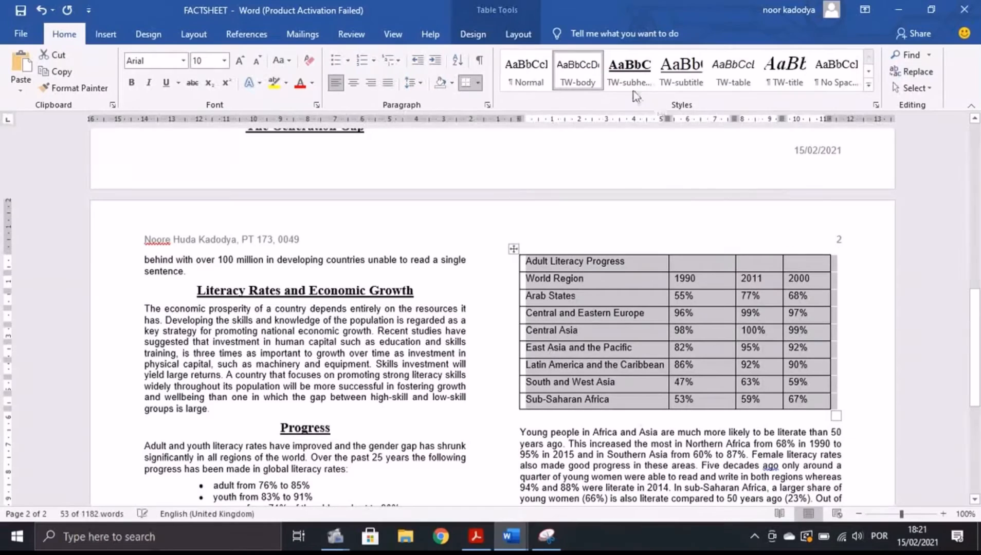
left_click(732, 74)
left_click(476, 536)
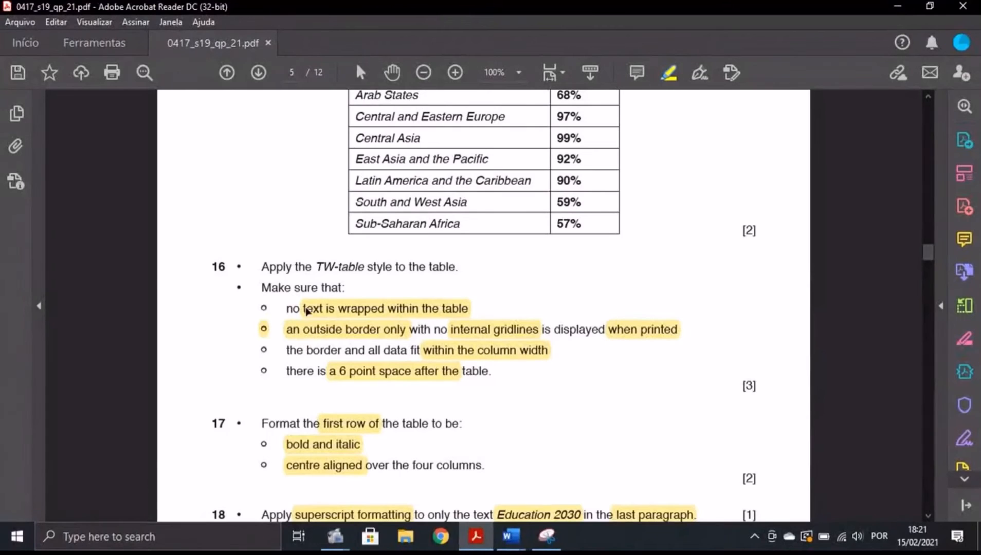
mouse_move(511, 536)
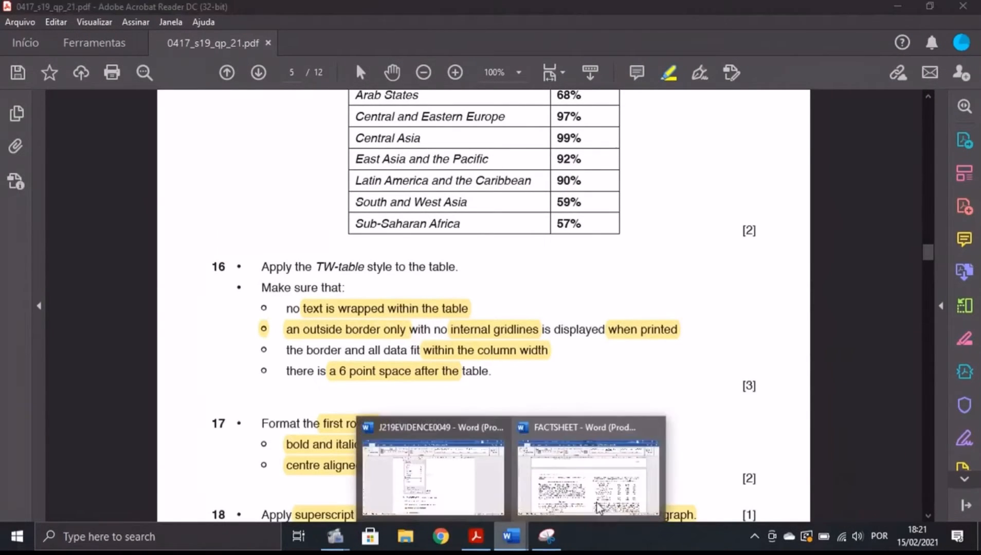
left_click(586, 471)
Widen the table's first column so every region name fits on one line.
left_click_drag(678, 376, 697, 380)
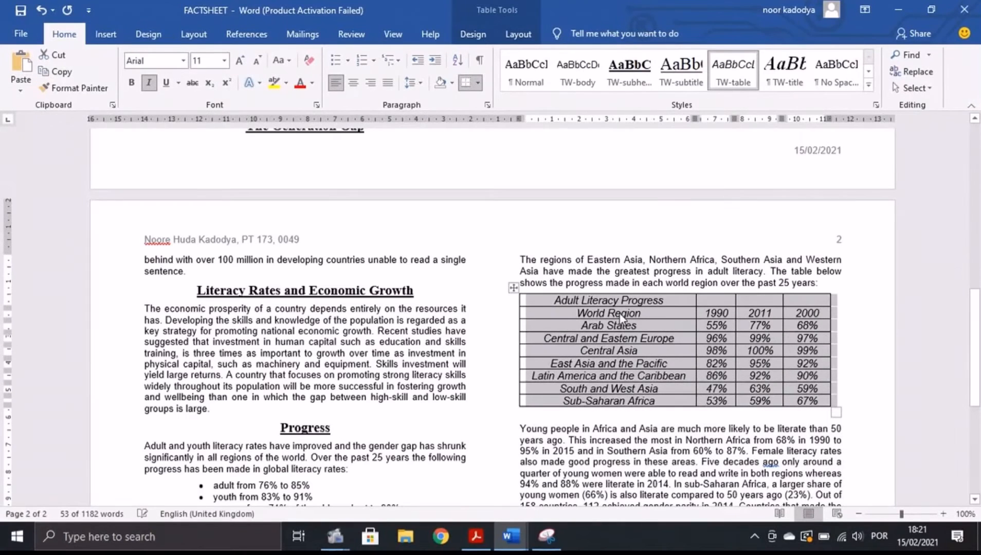
left_click(476, 535)
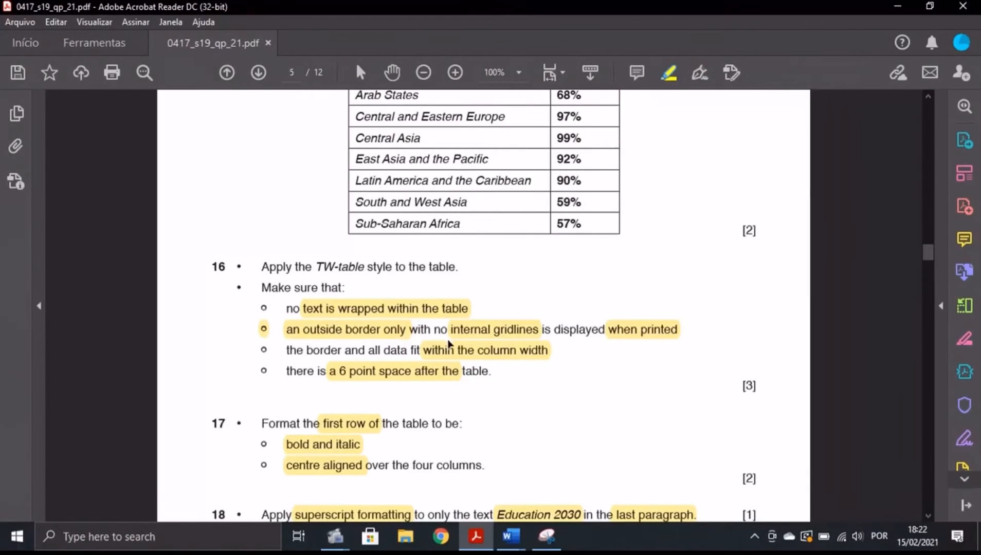
left_click(511, 535)
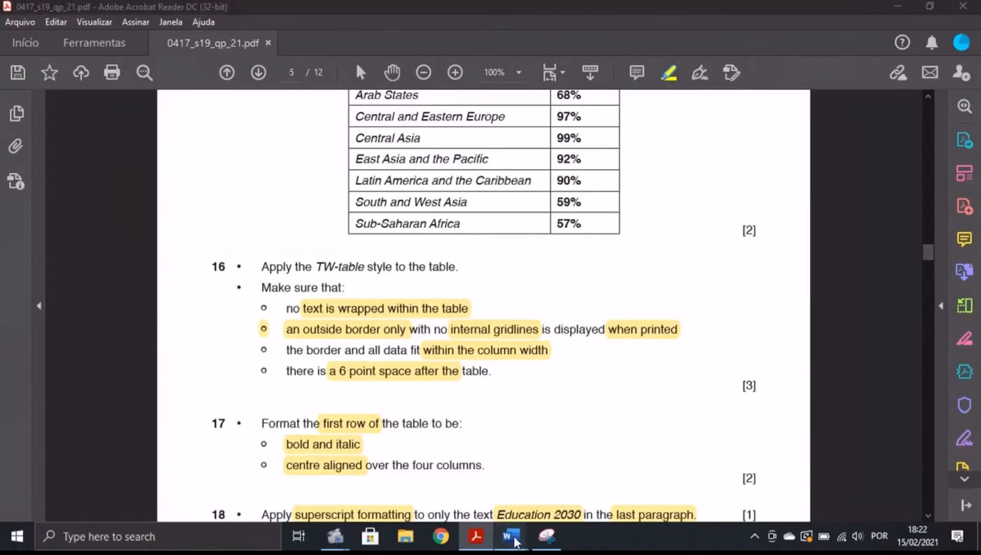
left_click(20, 34)
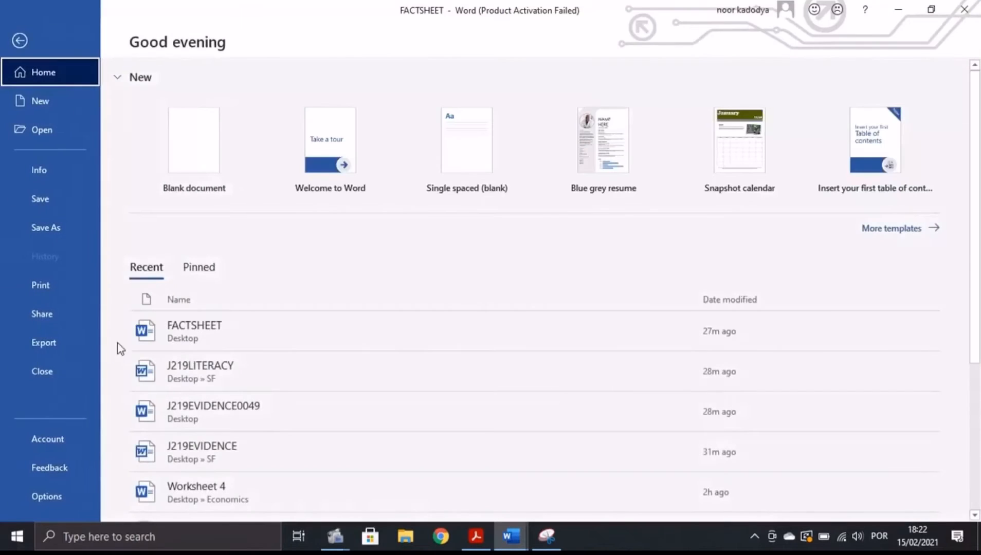
Preview the printed page with the literacy table against the question paper, then return to the document.
left_click(45, 283)
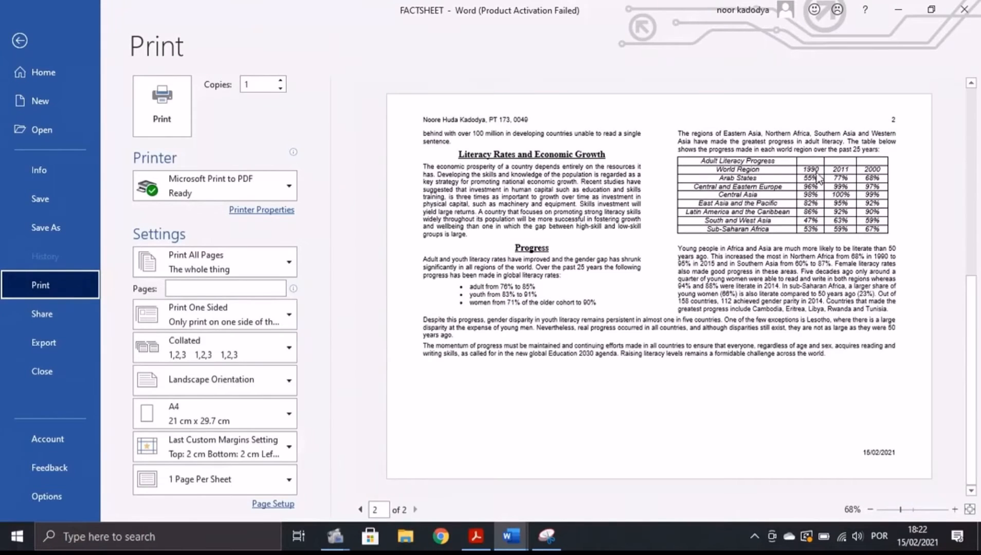
left_click(476, 536)
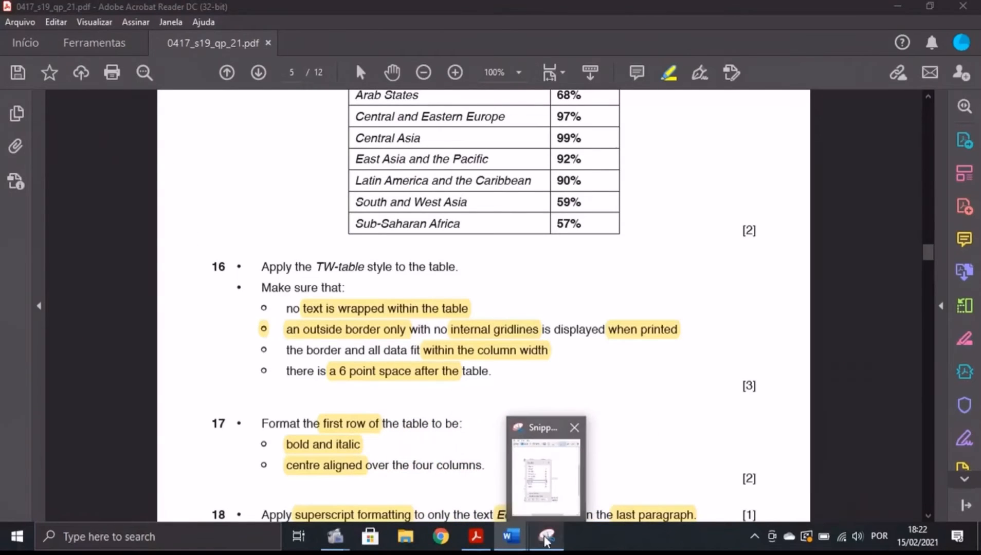
mouse_move(512, 524)
left_click(581, 467)
left_click(16, 61)
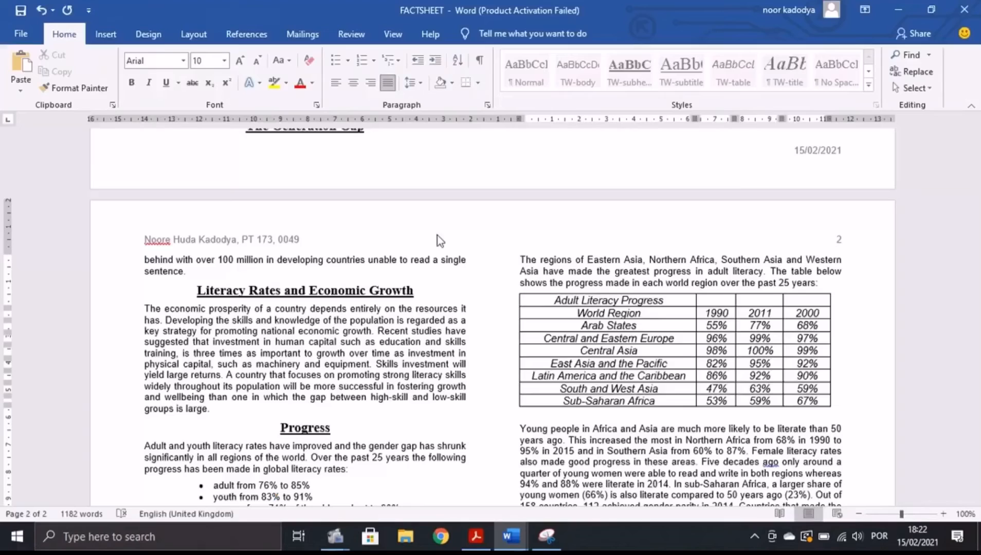
Set the literacy table's borders to Box via Table Properties, removing the inner gridlines.
left_click(561, 313)
right_click(577, 314)
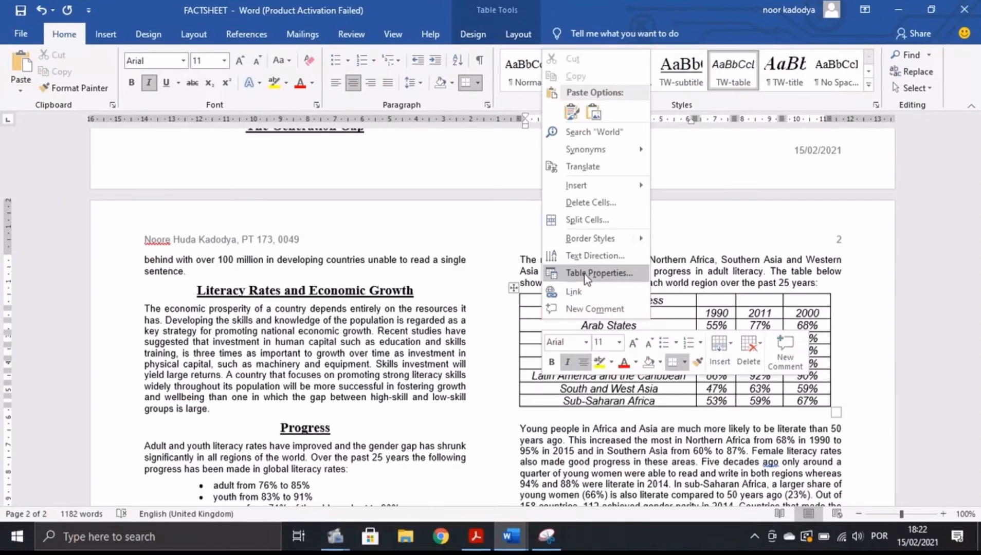
left_click(586, 277)
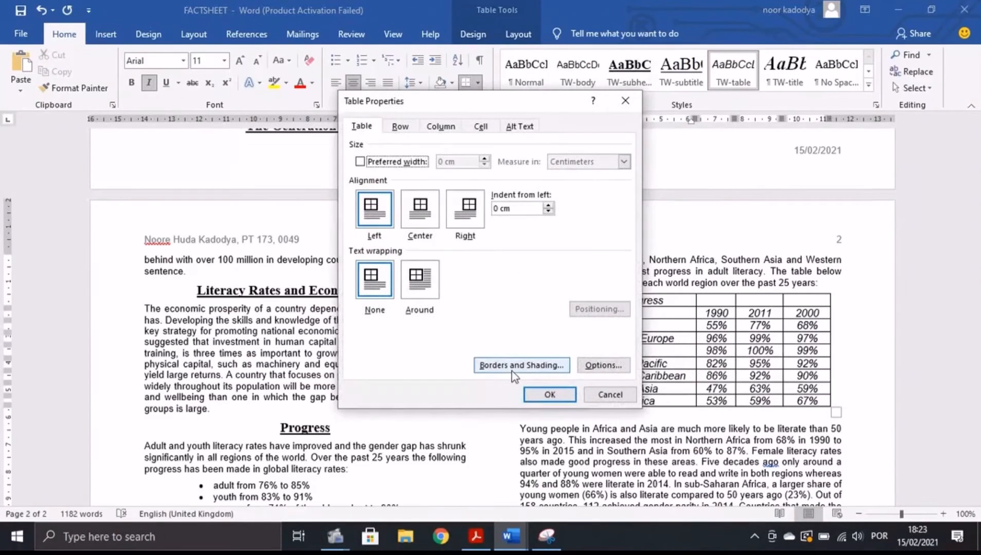
left_click(512, 365)
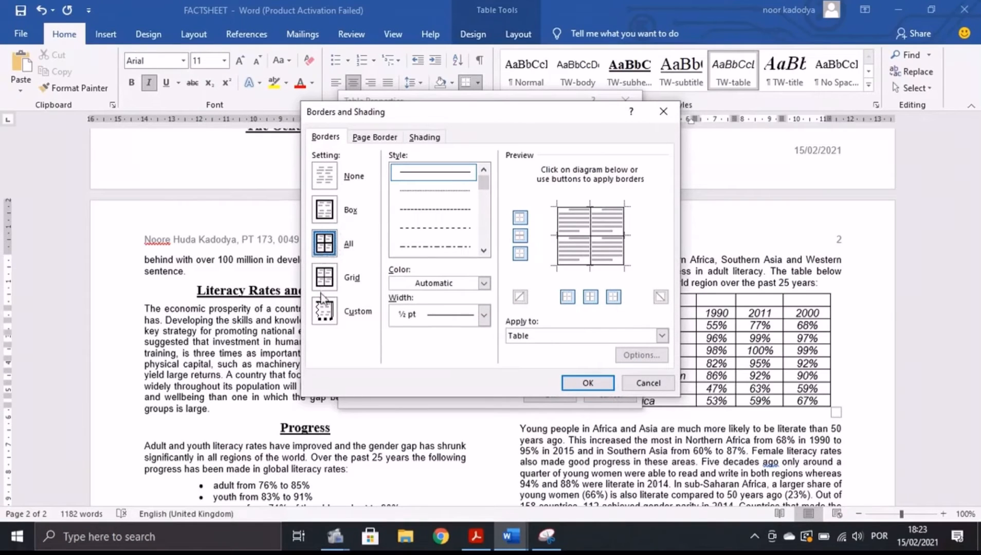
left_click(324, 211)
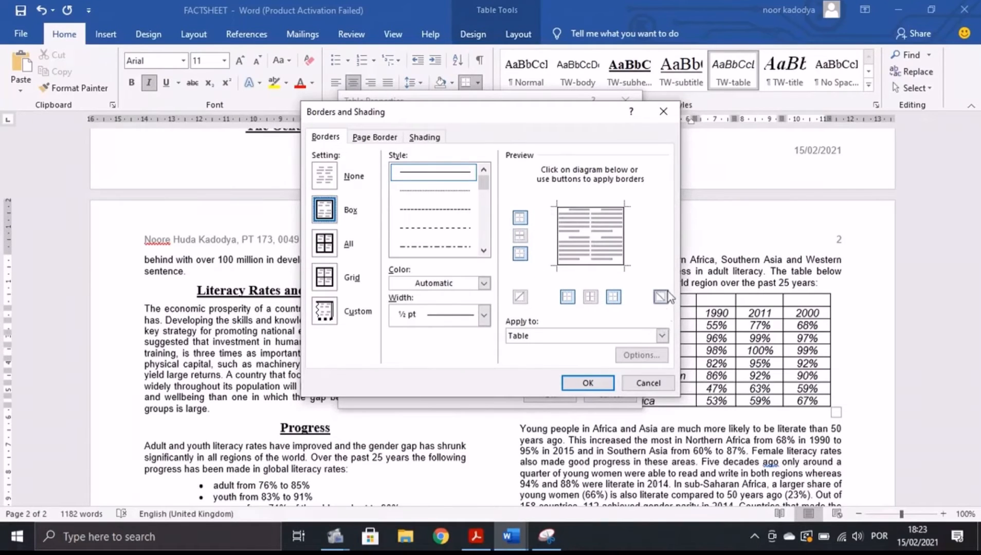
left_click(638, 383)
left_click(561, 397)
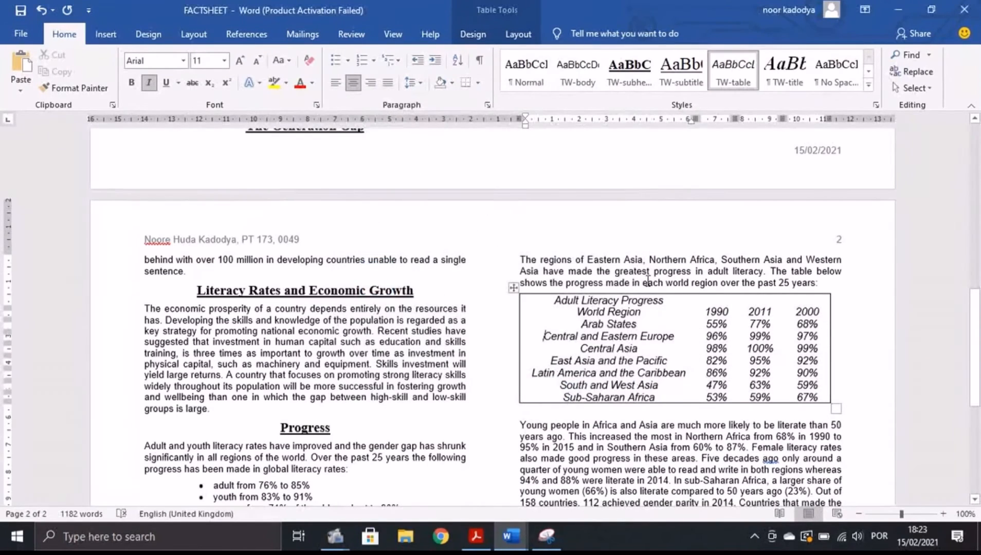
left_click(27, 32)
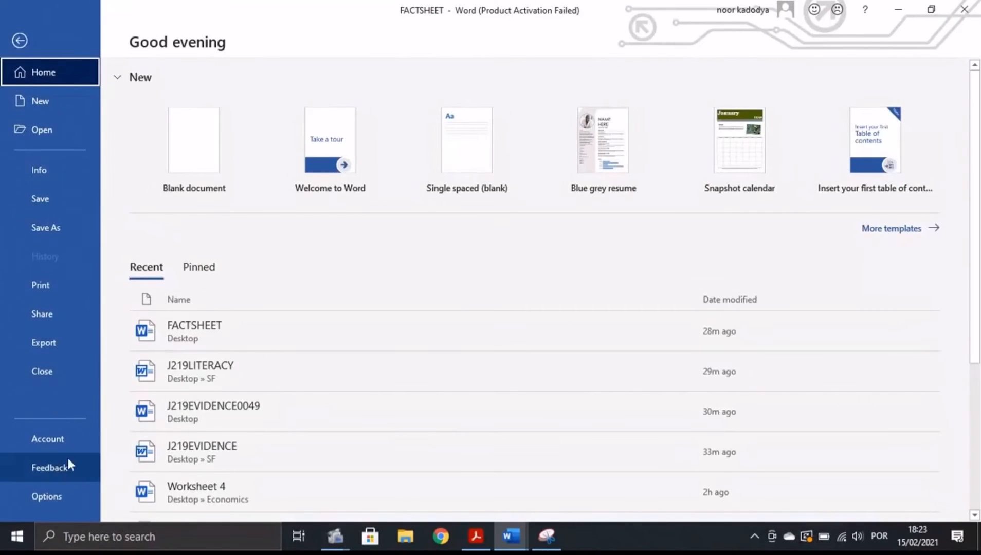
Confirm the print preview shows the table with only an outer border, then return to FACTSHEET.
left_click(52, 286)
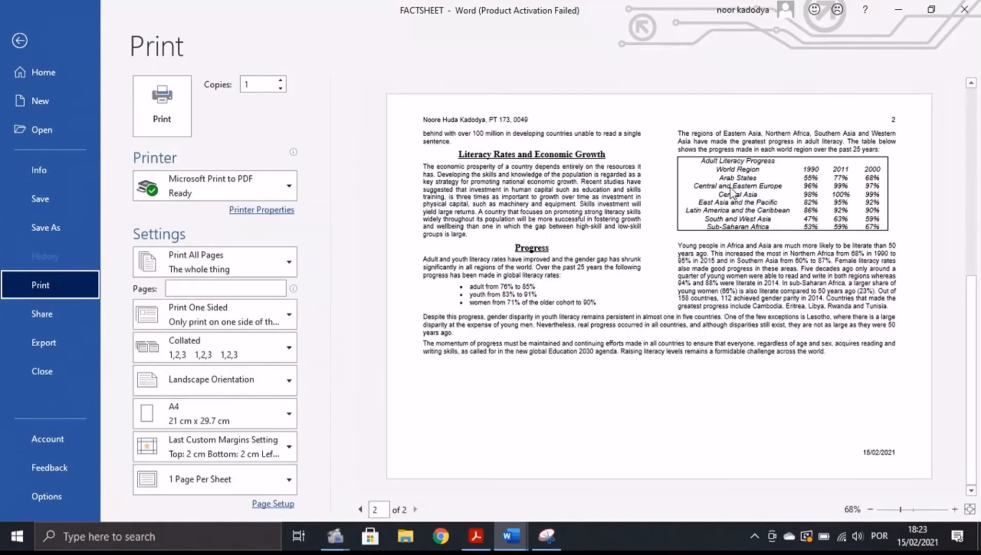
left_click(476, 536)
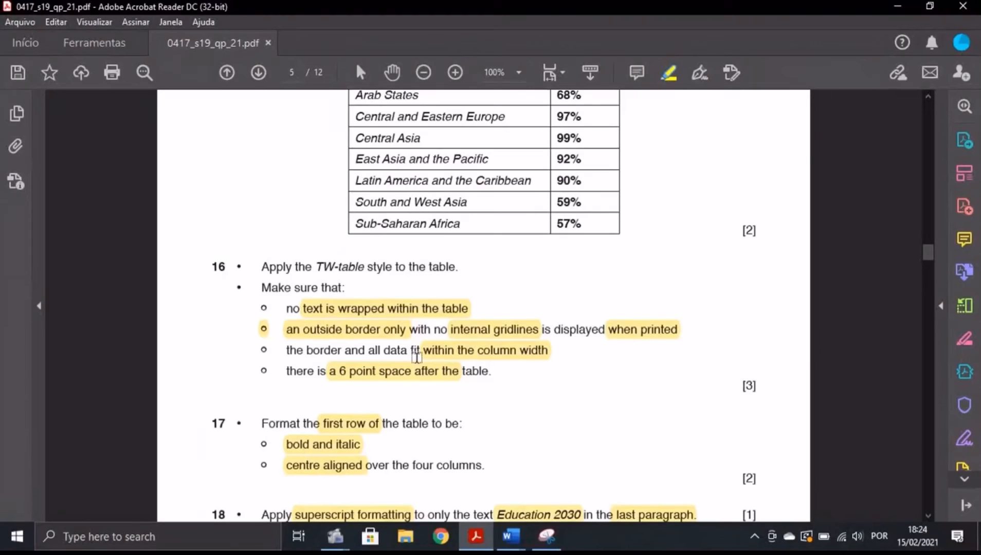
left_click(510, 536)
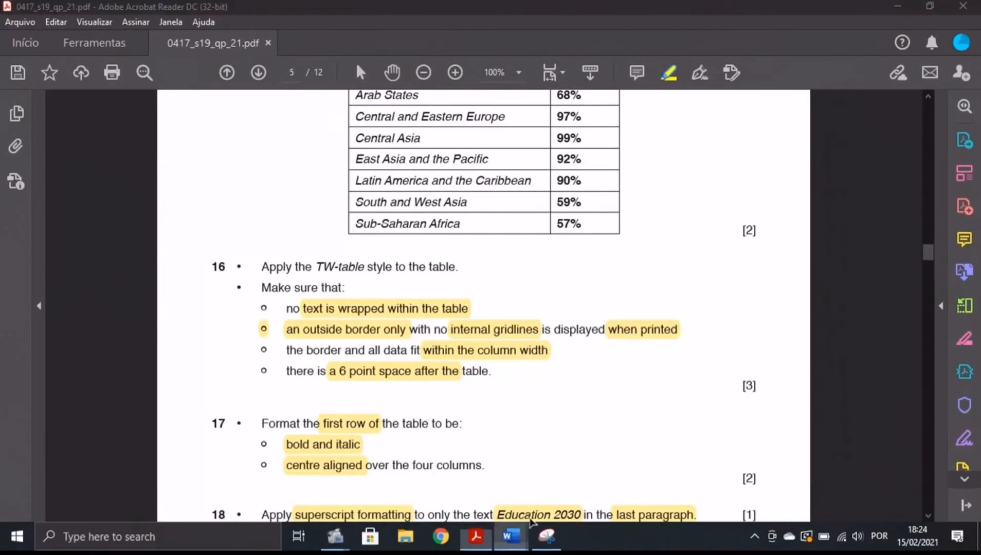
left_click(566, 493)
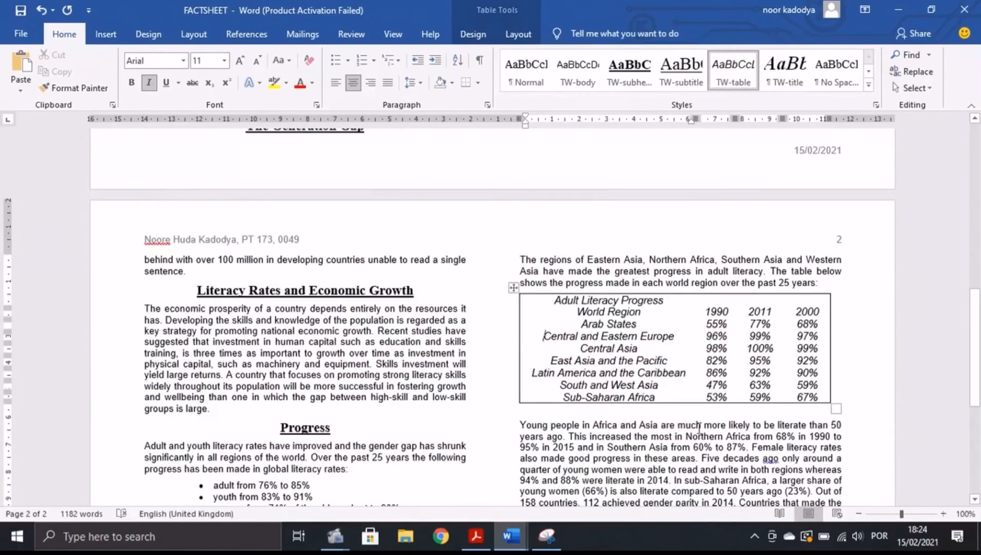
left_click(475, 536)
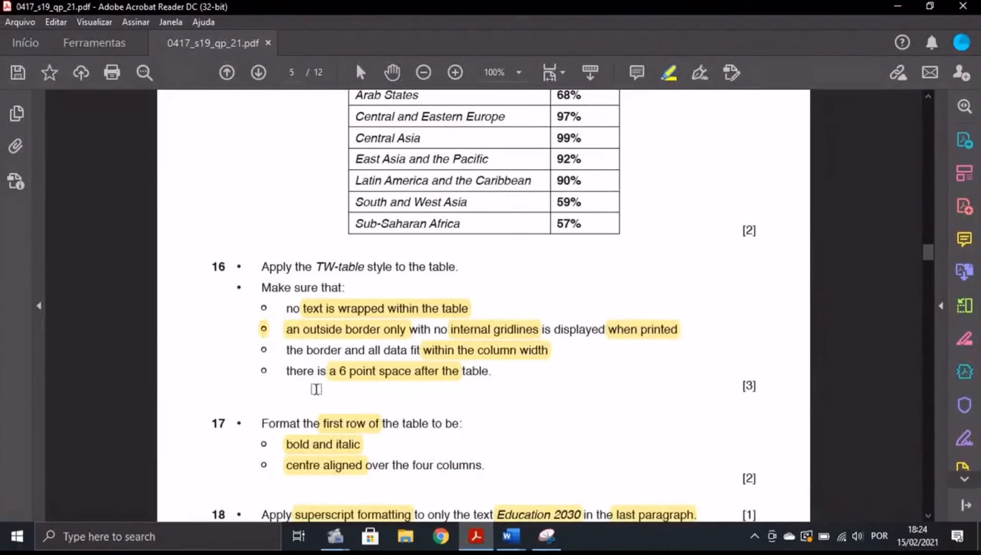
left_click(511, 536)
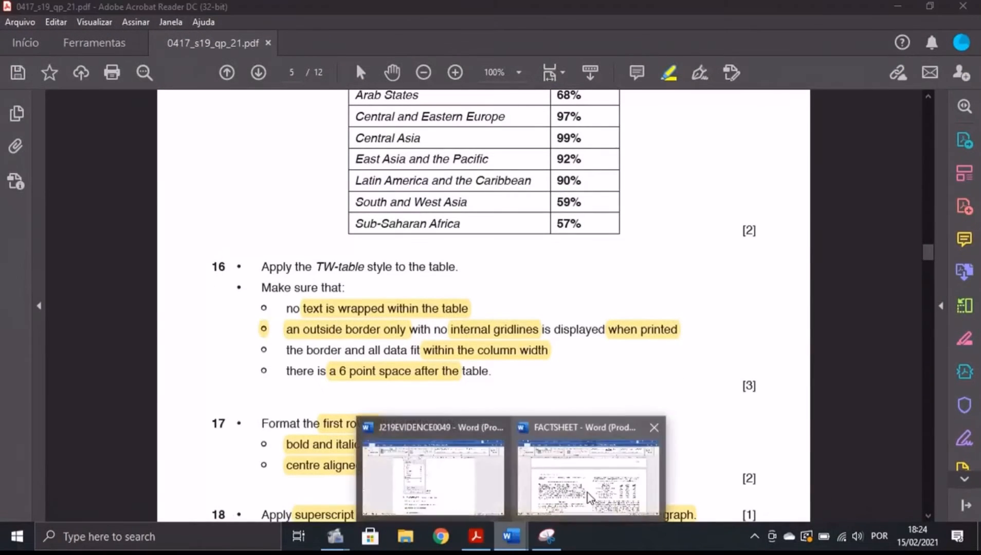
left_click(588, 495)
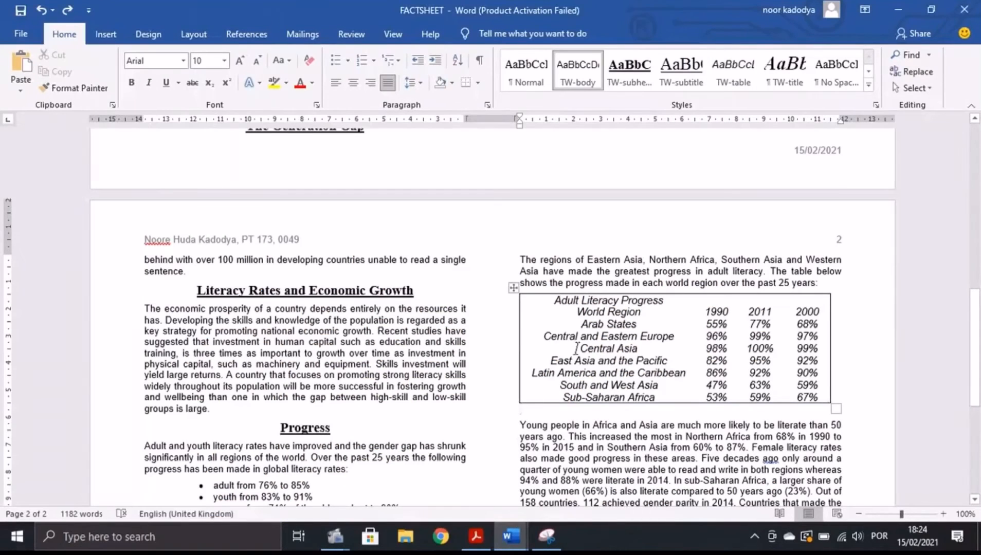
Add 6 pt spacing before the paragraph below the literacy table, then view task 17 in the PDF.
left_click_drag(520, 424, 854, 422)
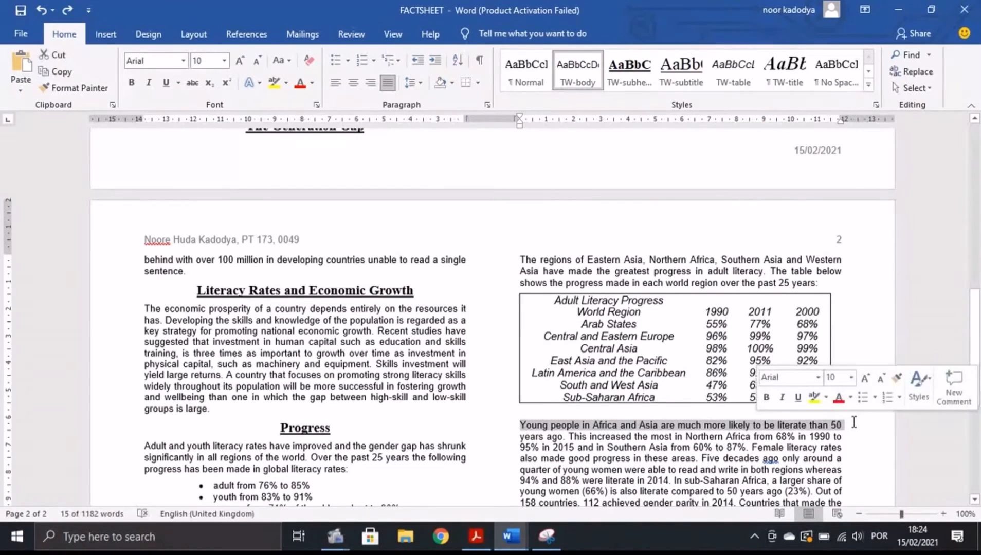
left_click(486, 104)
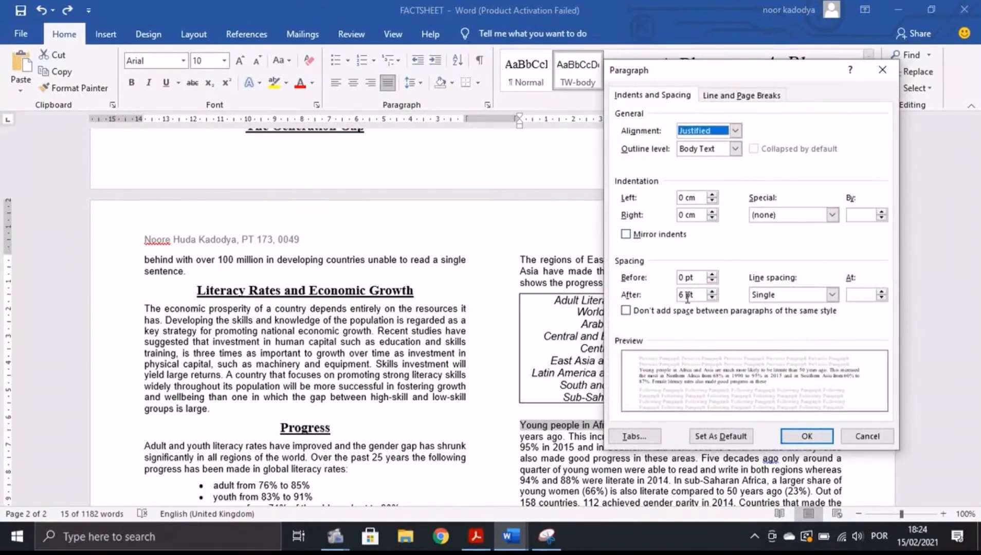
left_click(684, 277)
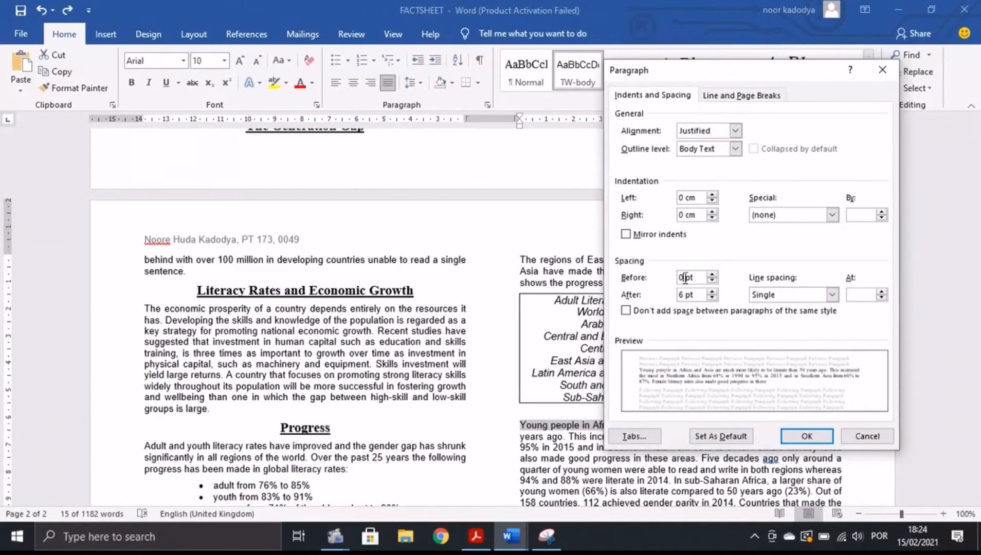
type("6")
key("Return")
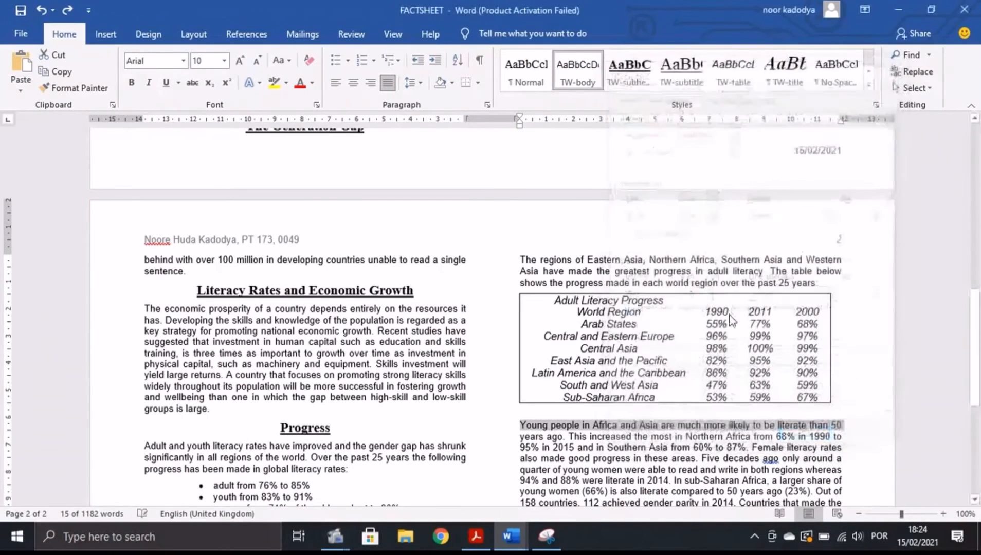
key("alt+Tab")
scroll(375, 441, "down", 4)
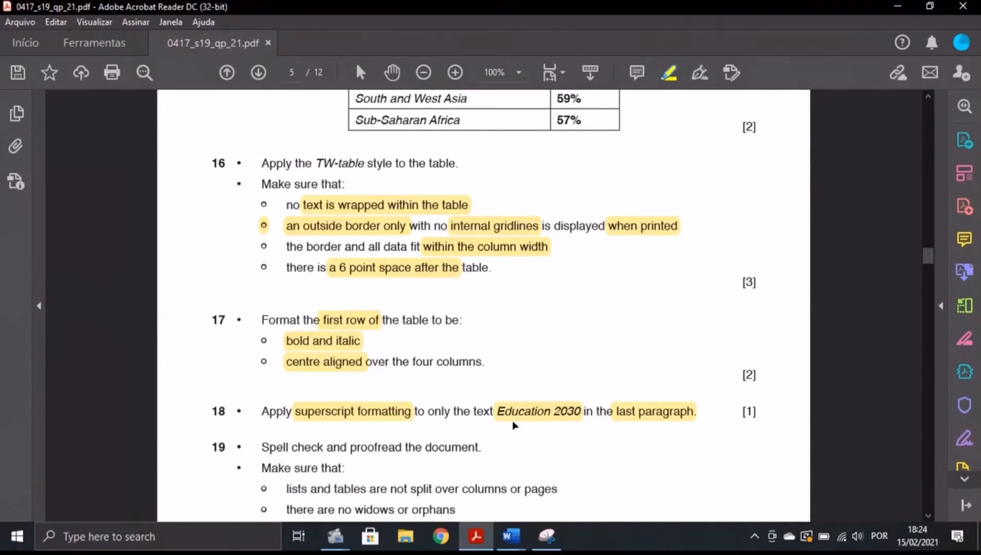
Make the header row's first cells bold and non-italic, aligned left.
left_click(519, 535)
left_click(581, 475)
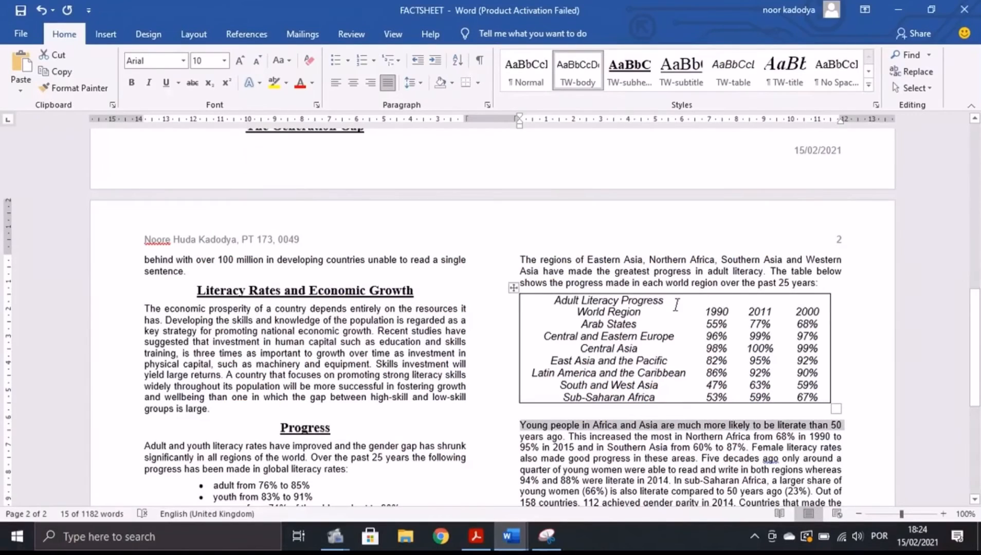
left_click_drag(675, 306, 560, 302)
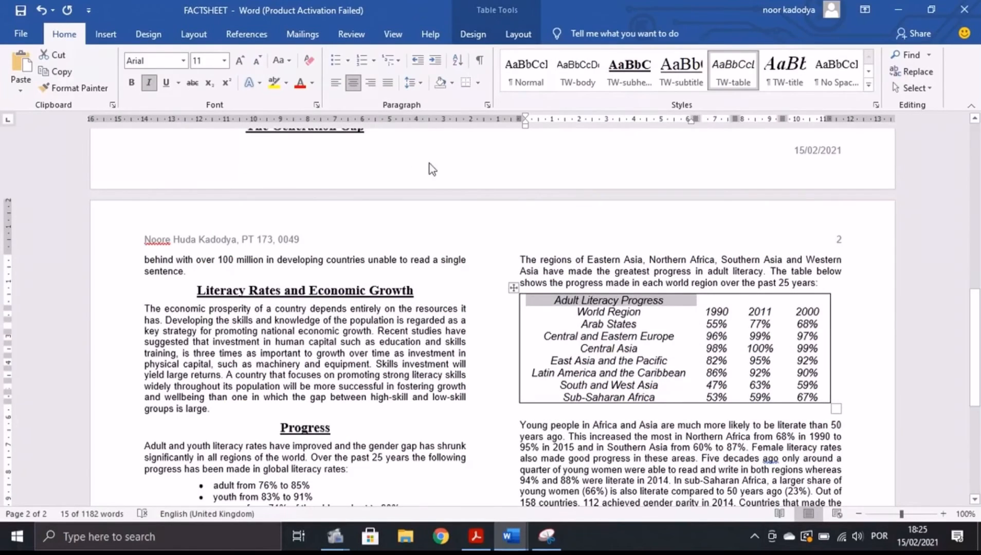
left_click(131, 82)
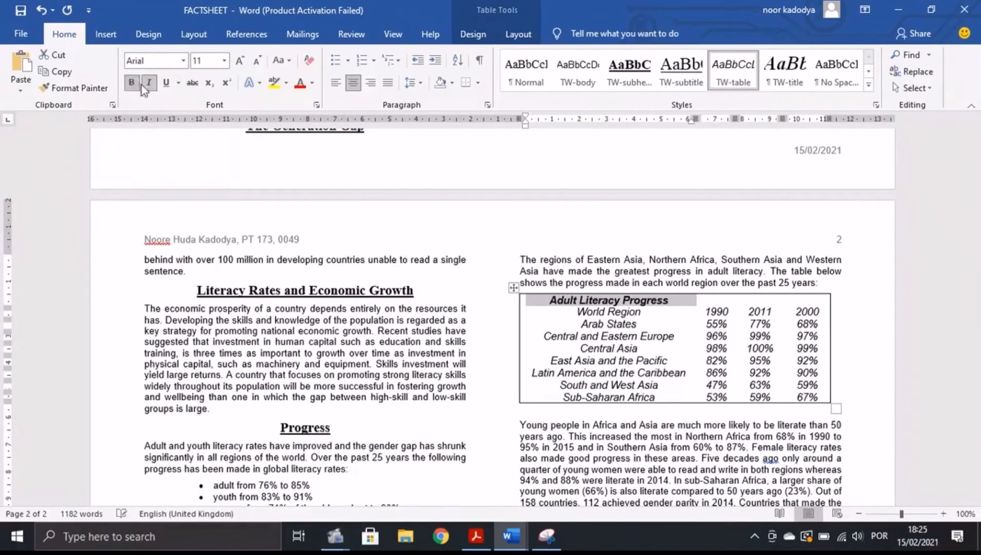
left_click(147, 83)
left_click(353, 84)
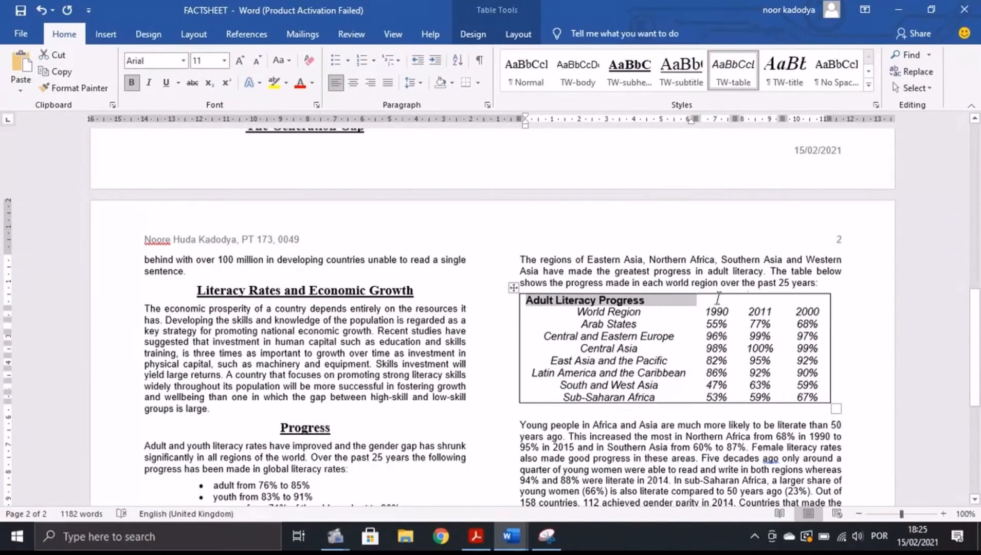
left_click(677, 321)
Merge the whole header row into one cell and centre the Adult Literacy Progress heading.
left_click_drag(674, 298, 817, 304)
right_click(815, 303)
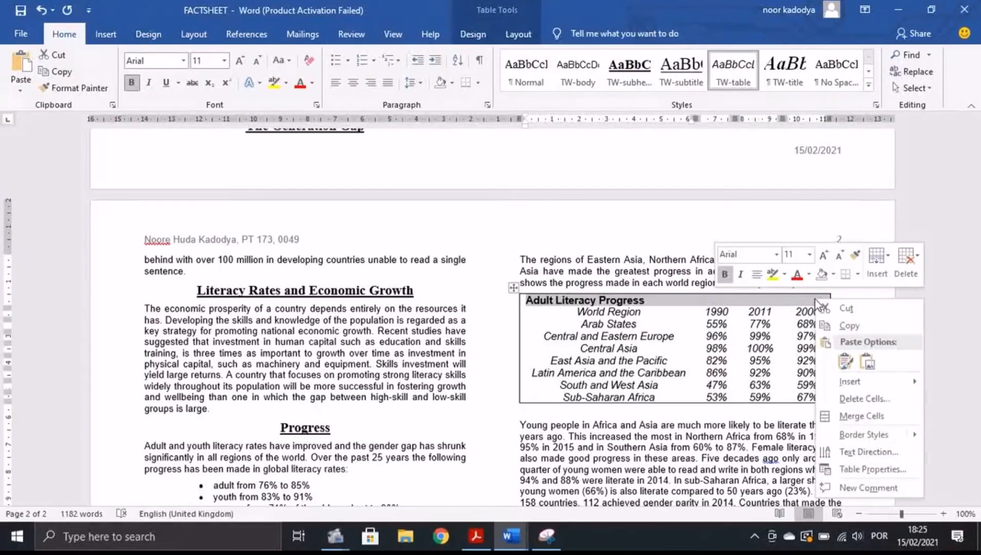
left_click(858, 417)
left_click(352, 82)
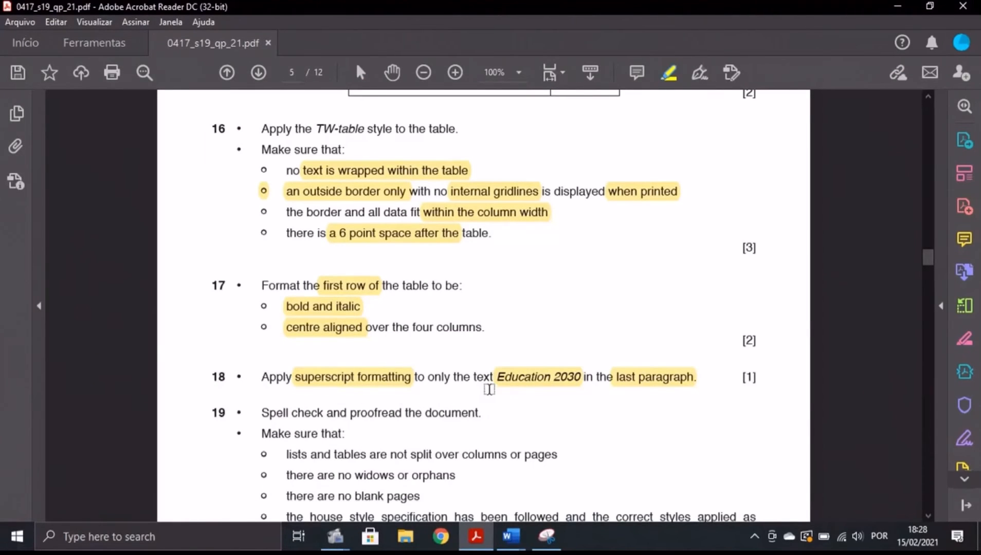
Search the document for 'educa' and select Education 2030 in the last paragraph.
mouse_move(510, 536)
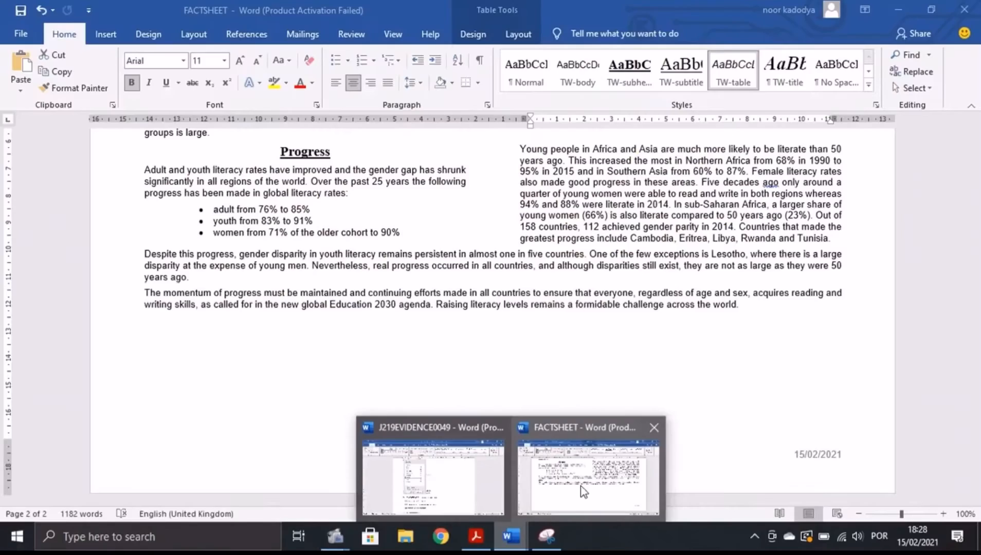
left_click(576, 494)
scroll(648, 351, "up", 1)
left_click(905, 54)
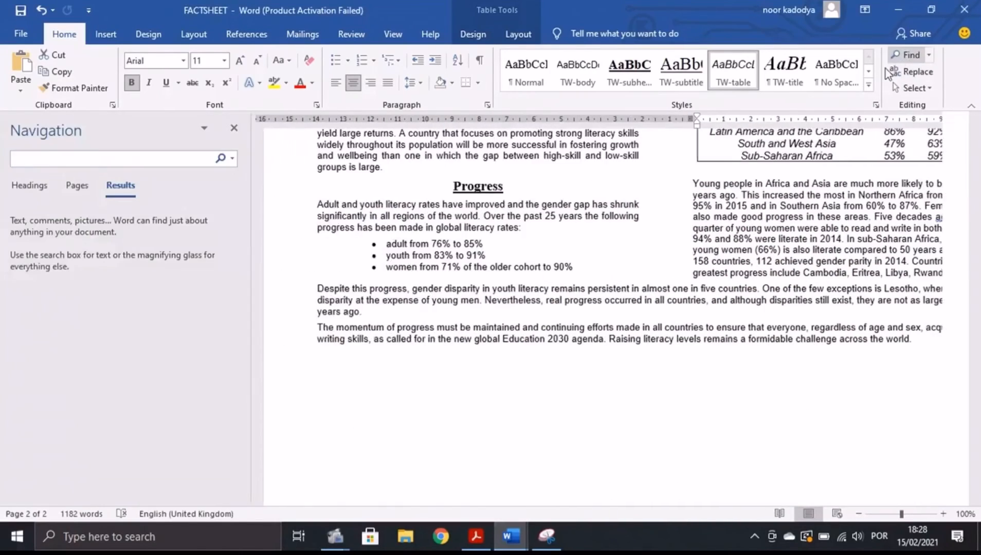
type("e")
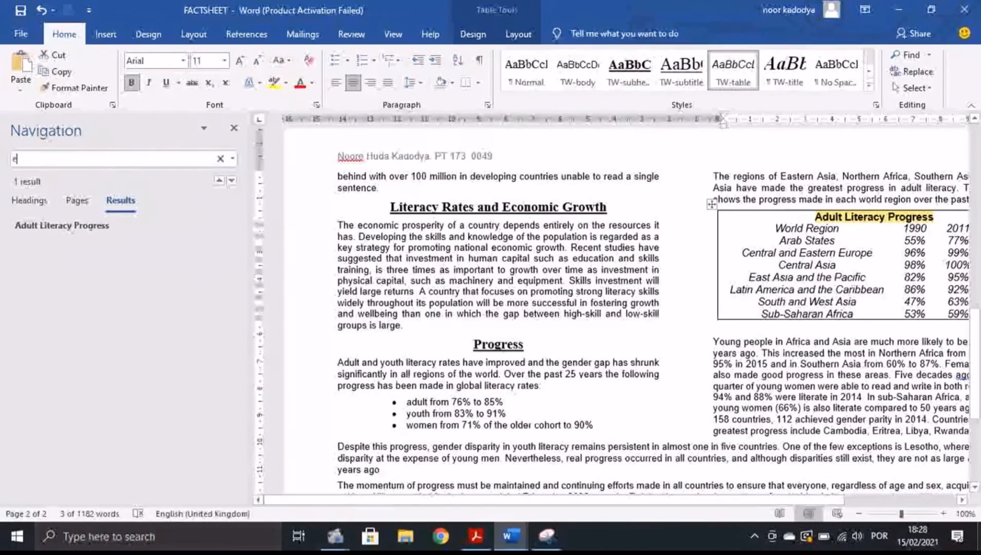
type("ducation")
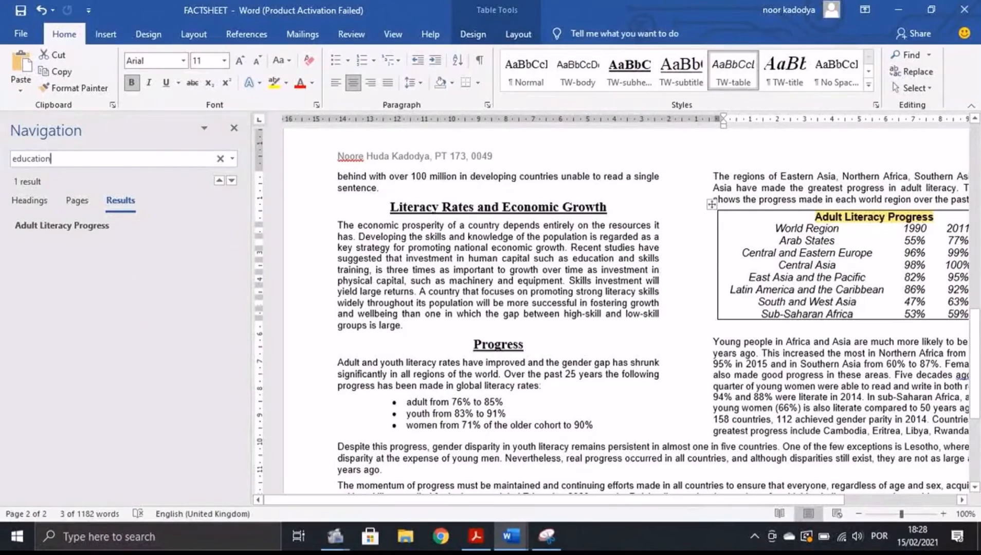
type("20")
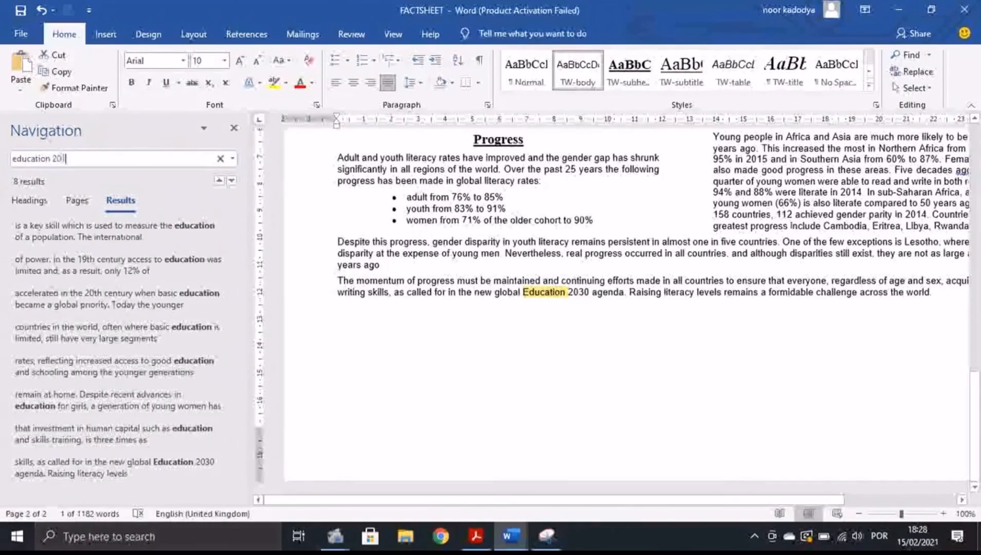
type("10")
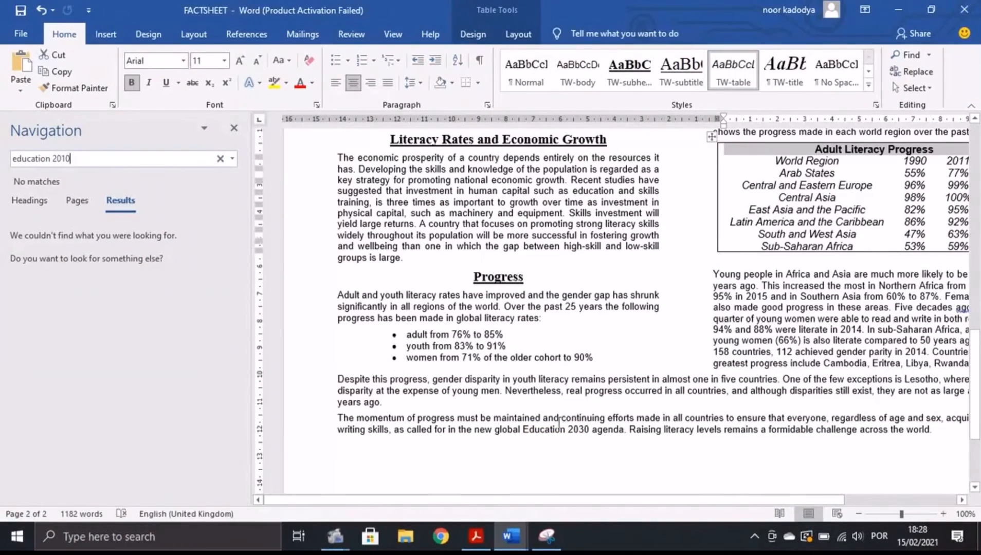
left_click_drag(522, 429, 588, 438)
left_click(235, 129)
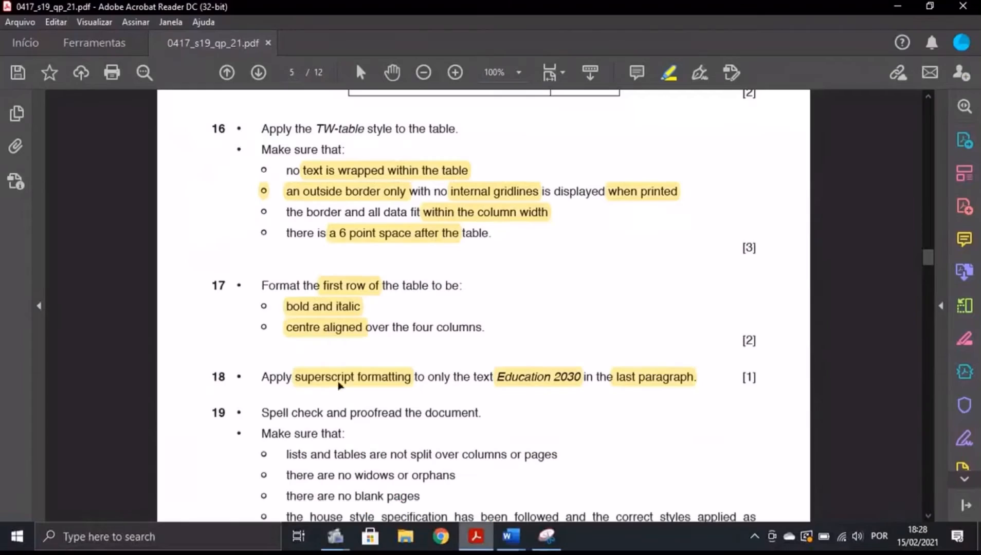
Apply Superscript to Education 2030 using the Tell me search for 'supers'.
left_click(476, 536)
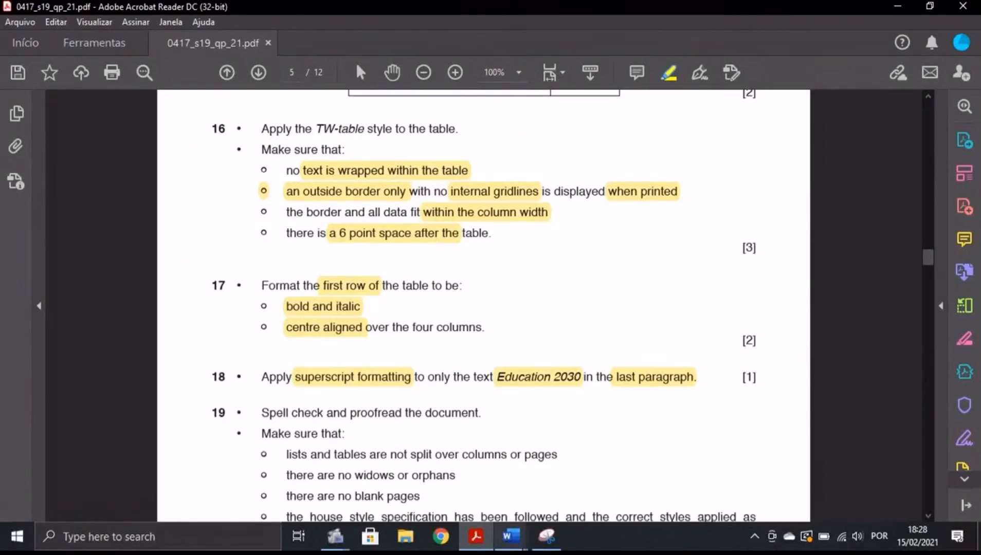
left_click(510, 536)
left_click(483, 33)
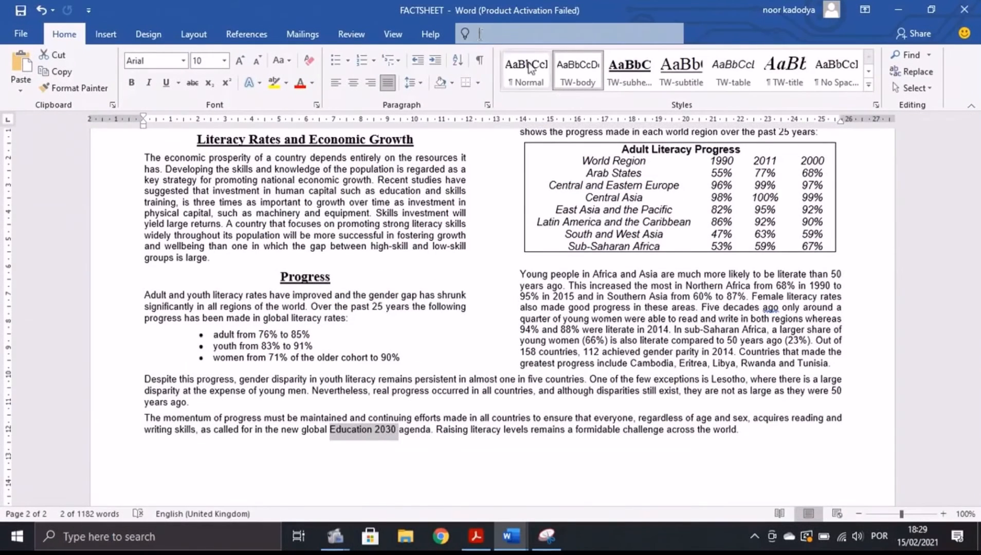
type("supers")
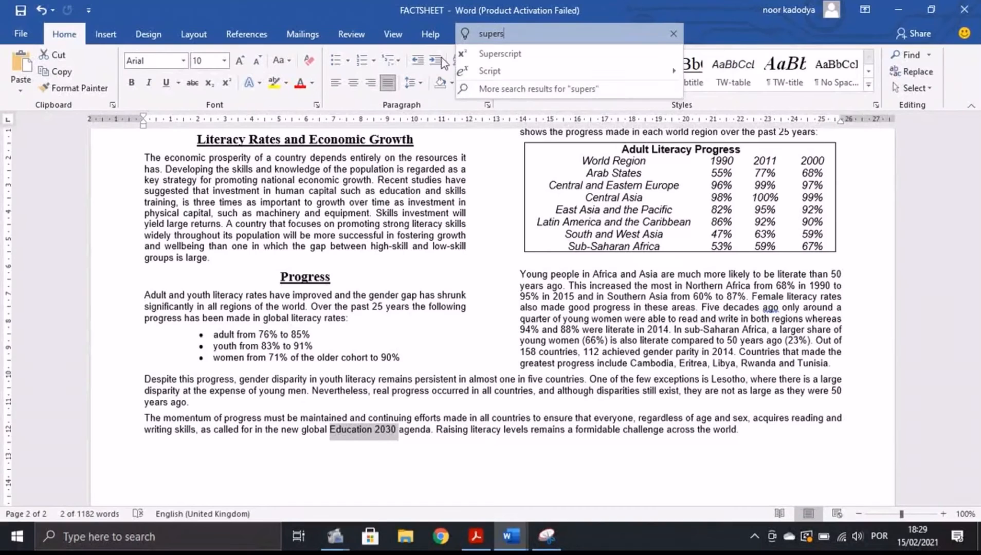
left_click(496, 56)
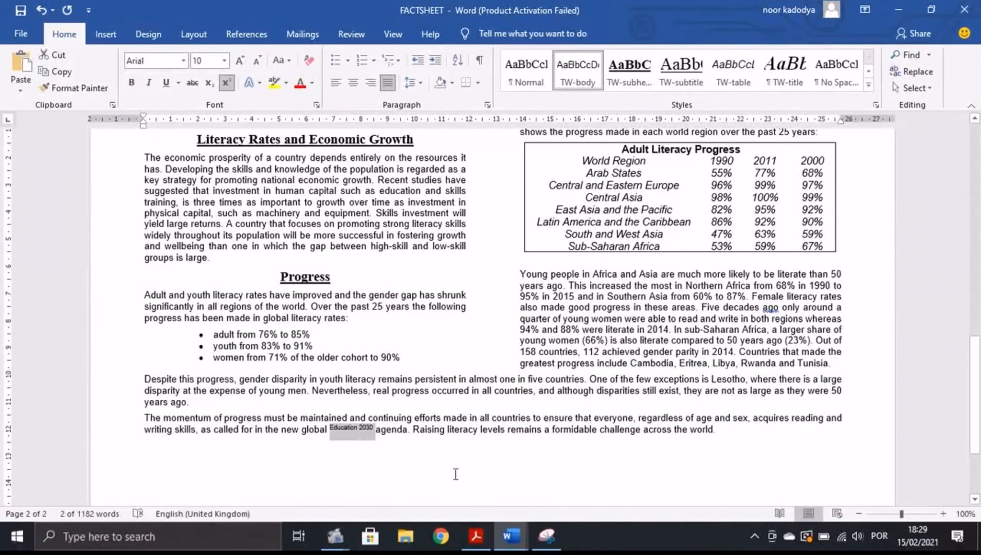
Reread the exam task sheet, then scroll up through the FACTSHEET to check its formatting.
left_click(474, 548)
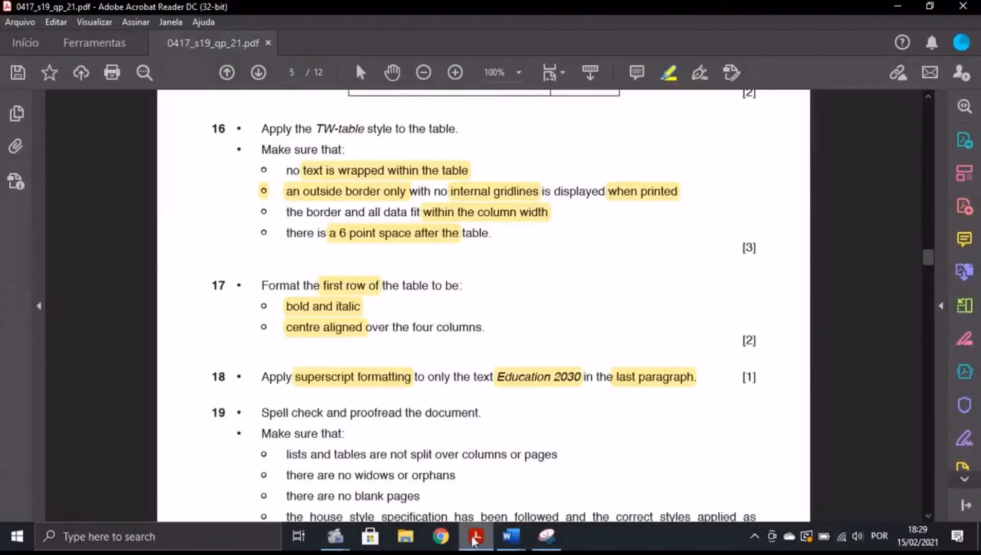
scroll(276, 224, "down", 3)
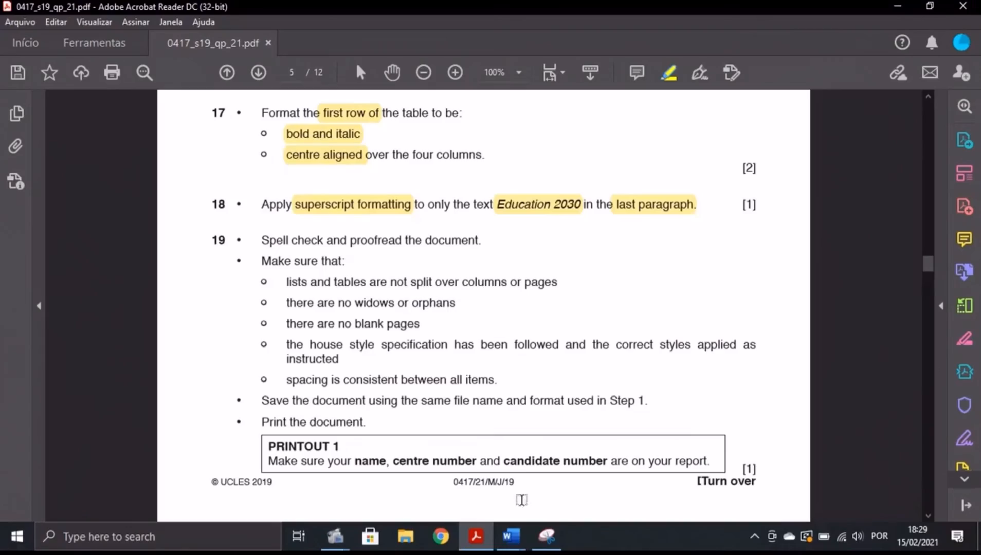
left_click(511, 536)
scroll(679, 287, "up", 3)
scroll(679, 287, "up", 1)
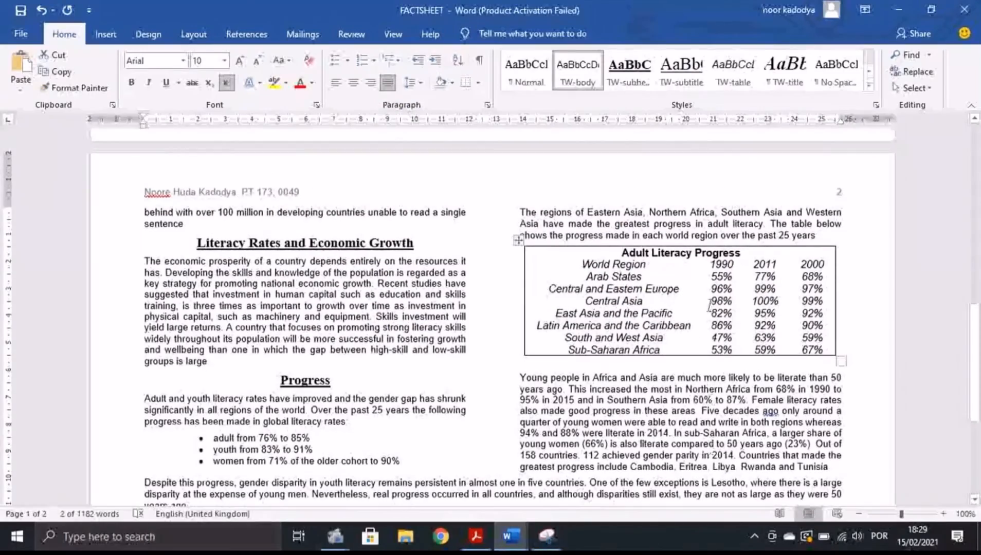
scroll(685, 237, "up", 10)
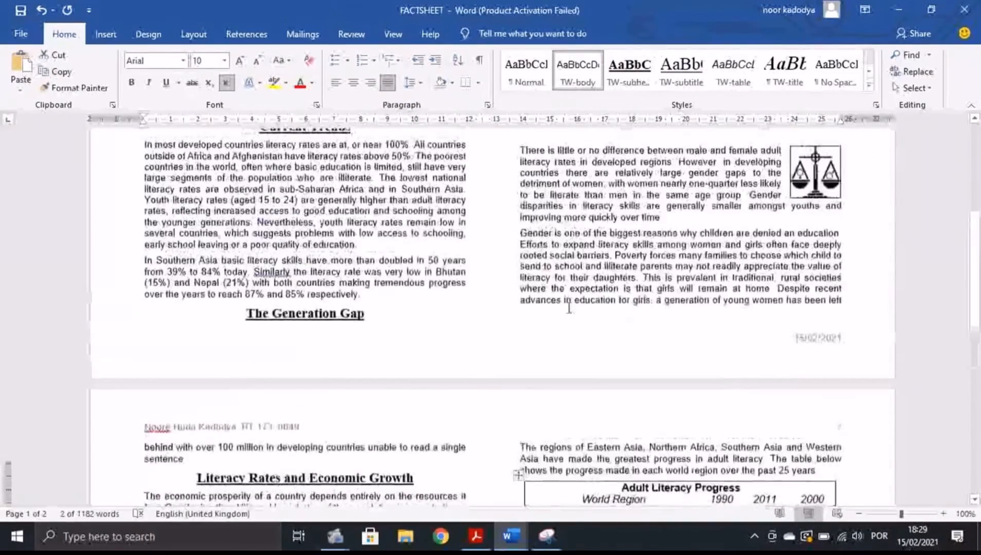
scroll(677, 358, "up", 2)
scroll(677, 359, "down", 3)
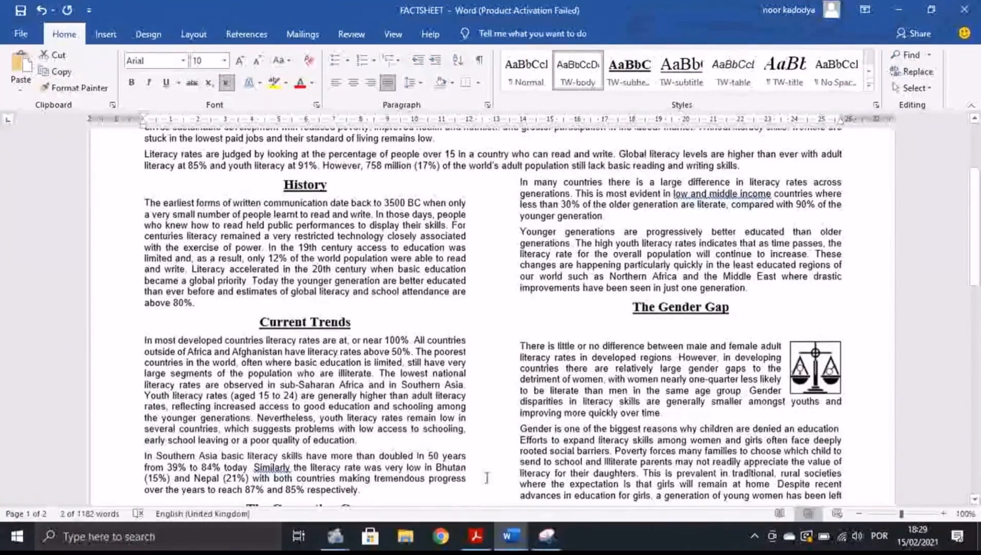
Compare the FACTSHEET against tasks 17 to 19 in the PDF, finishing on the task sheet.
left_click(463, 537)
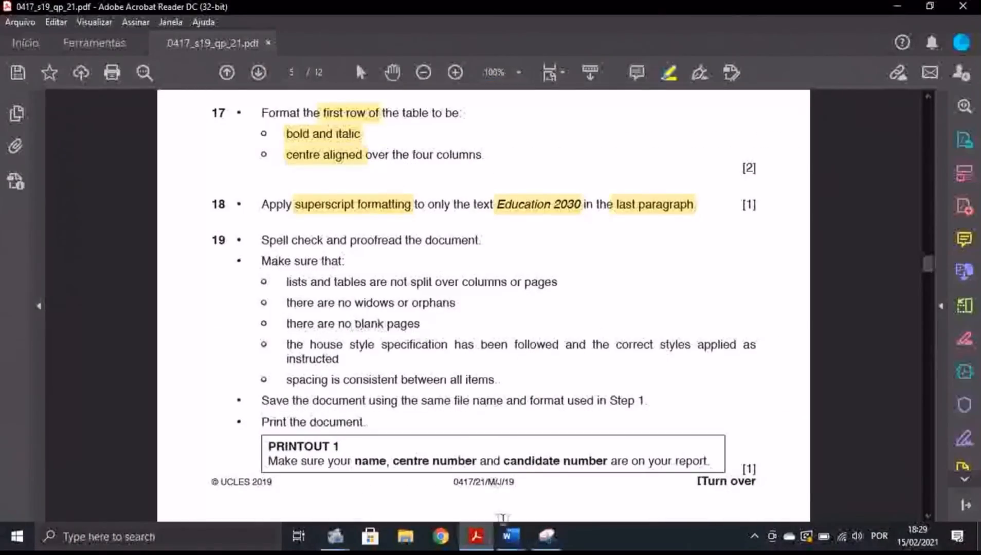
left_click(531, 515)
scroll(590, 326, "down", 10)
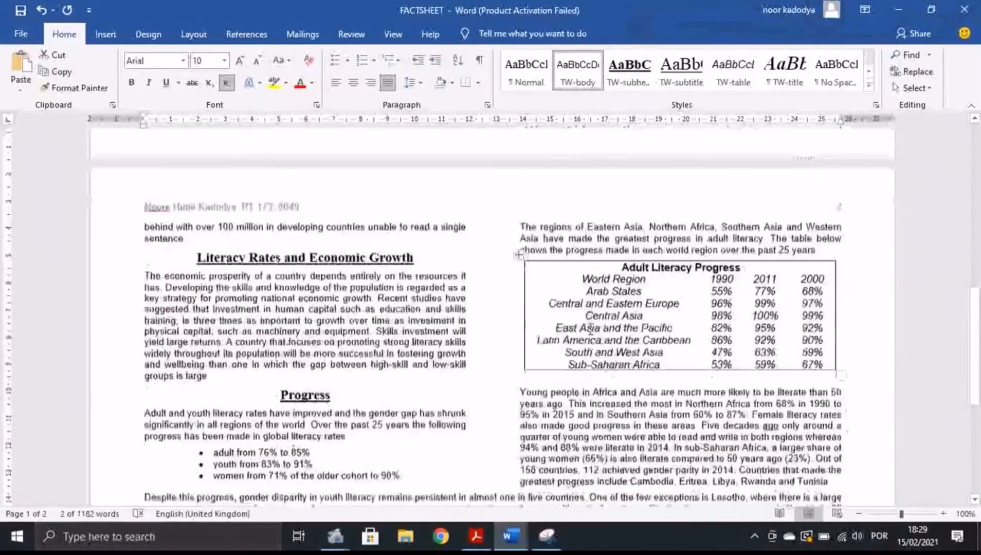
scroll(534, 442, "up", 15)
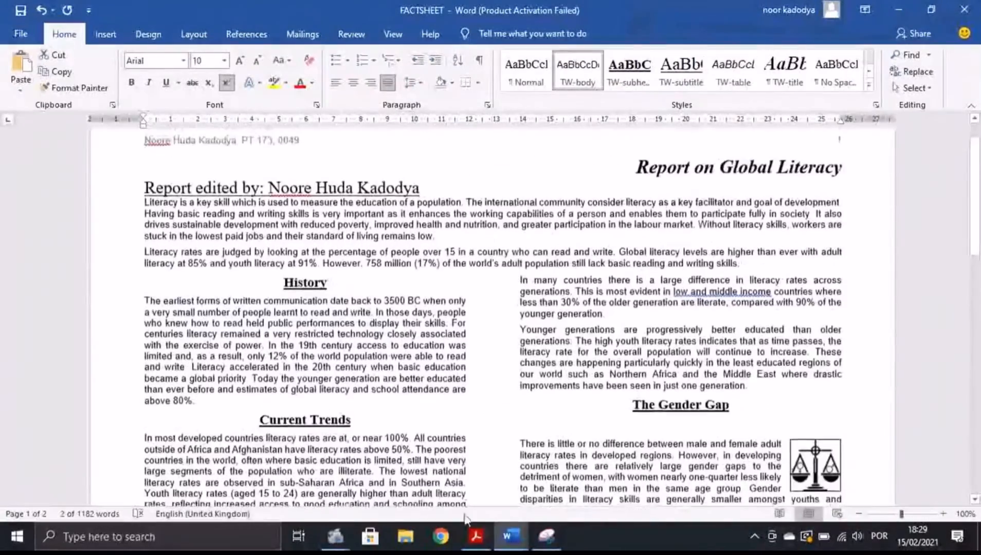
left_click(476, 536)
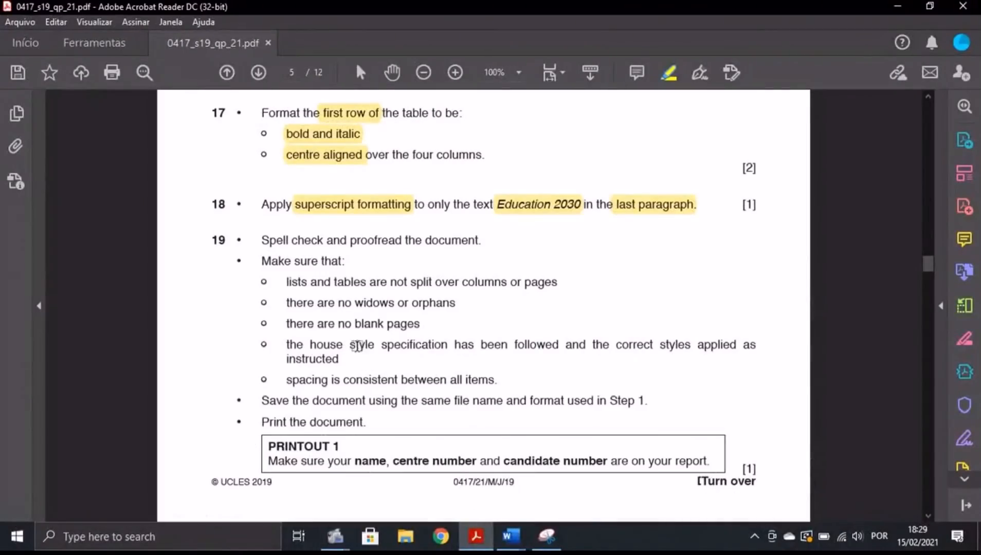
left_click(511, 536)
scroll(597, 358, "down", 5)
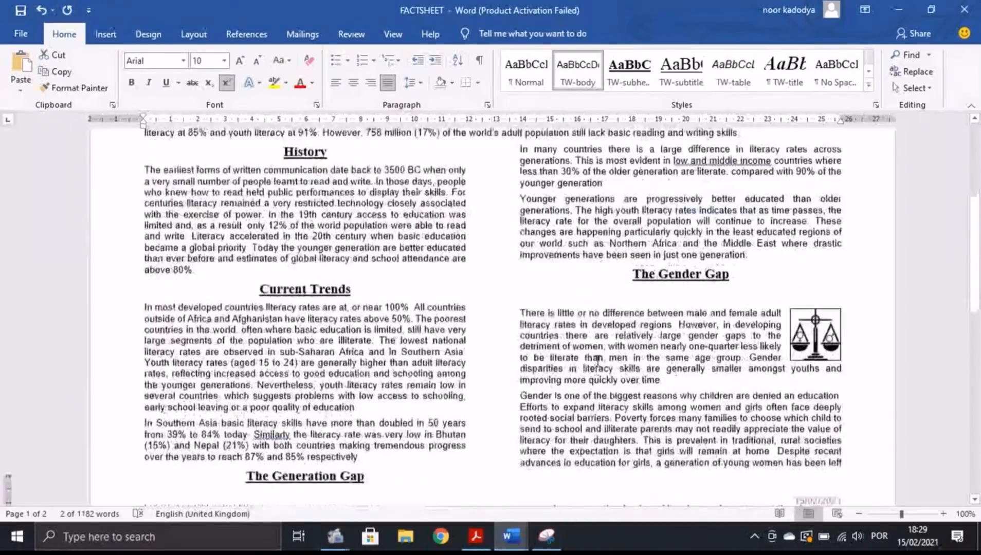
scroll(620, 349, "down", 18)
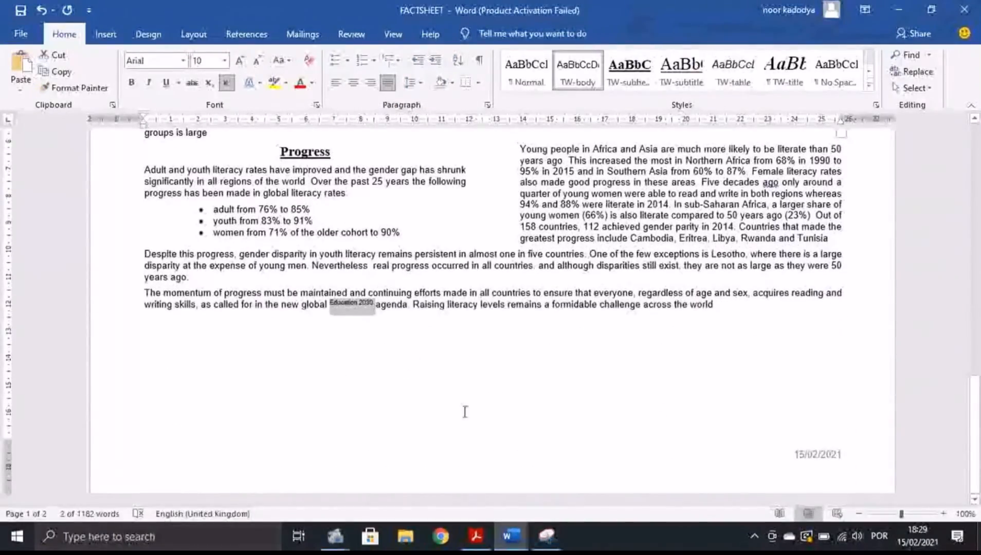
scroll(465, 411, "up", 20)
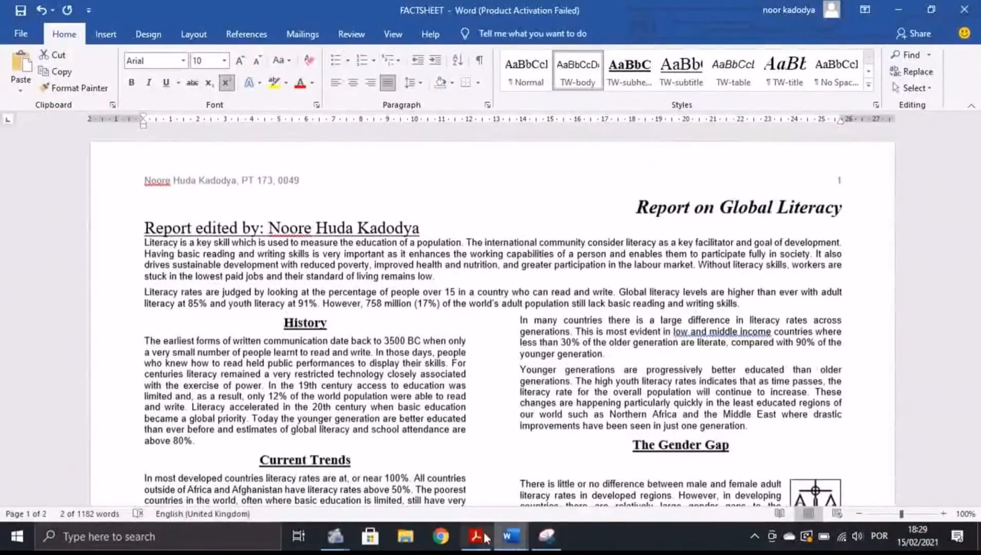
left_click(476, 536)
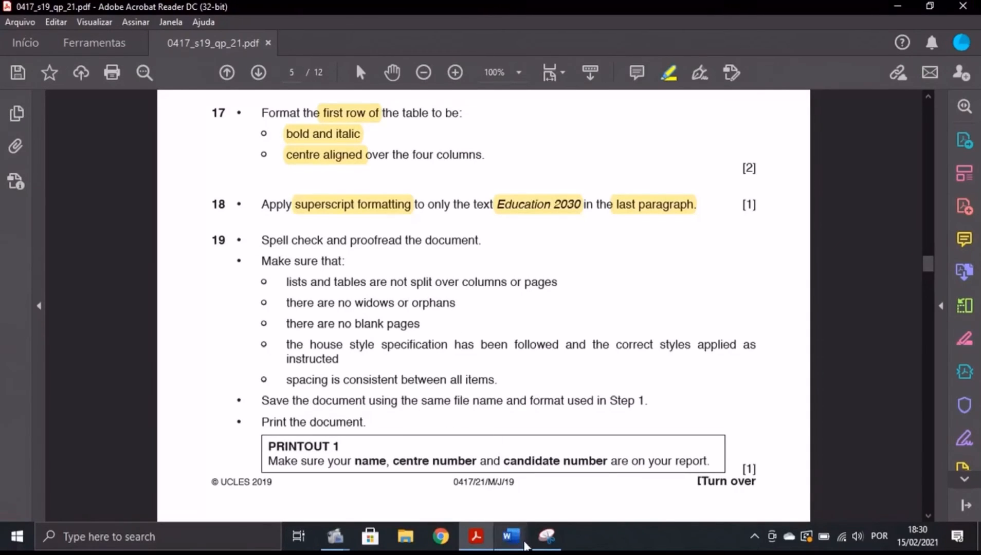
Bring FACTSHEET forward and run Spelling & Grammar from the Review tab through the whole document.
mouse_move(511, 536)
left_click(576, 462)
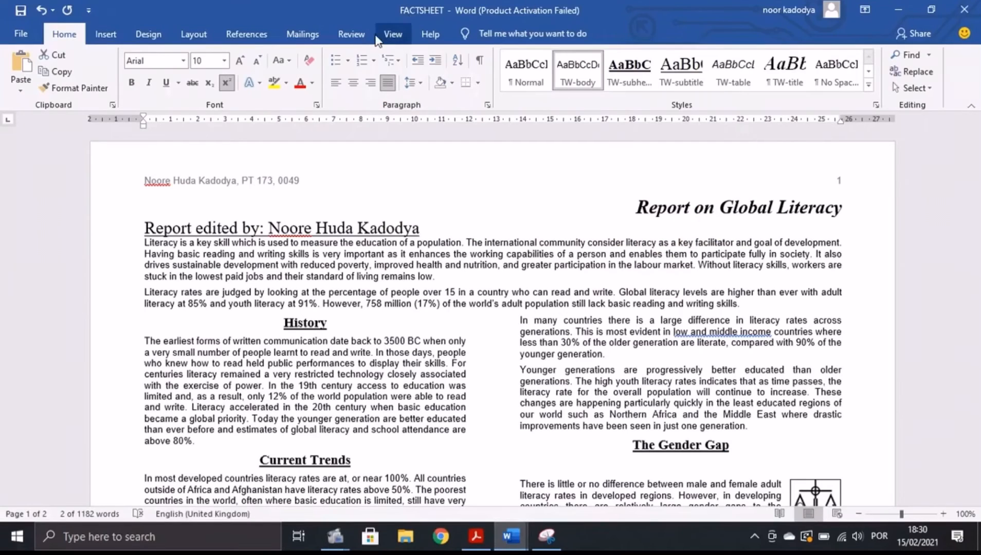
left_click(351, 34)
left_click(27, 64)
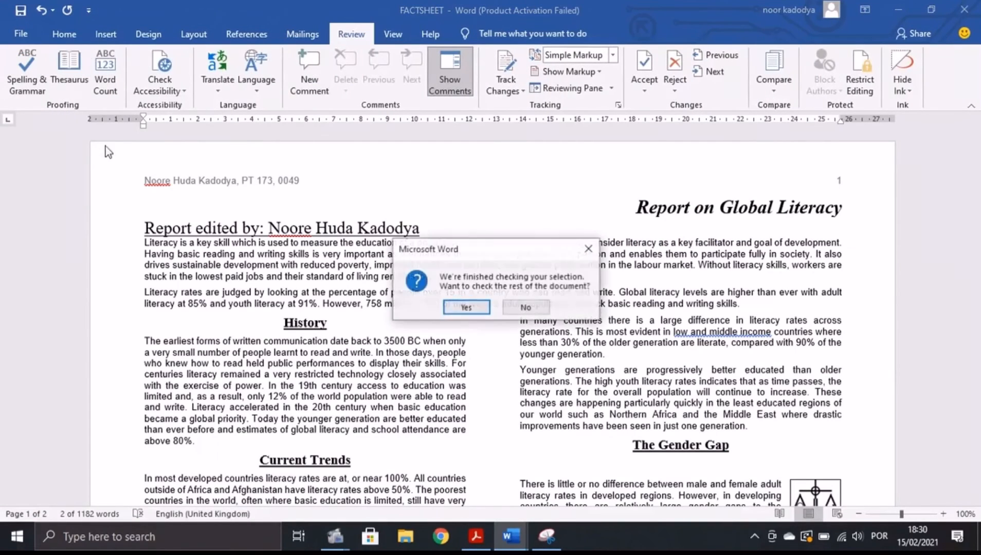
left_click(466, 307)
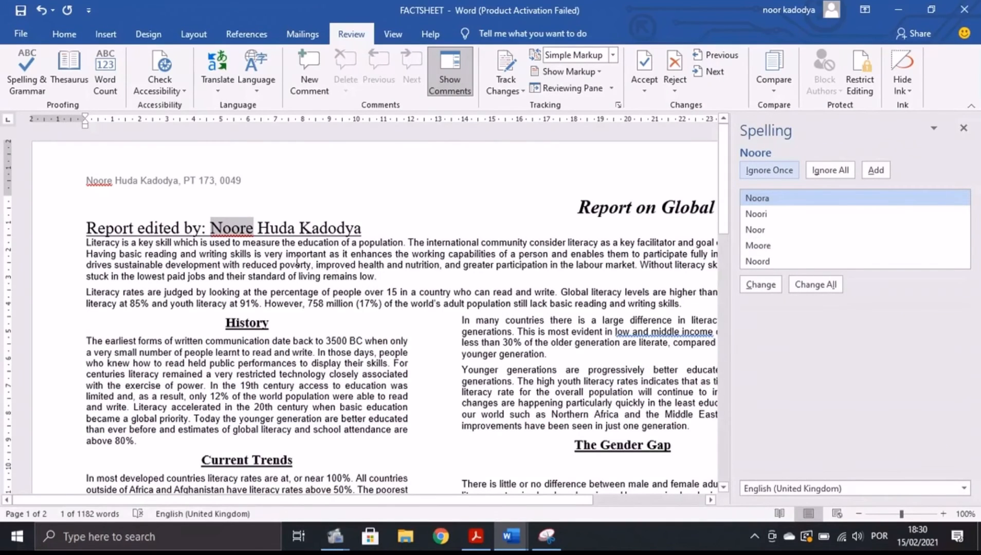
Ignore the candidate's name twice; accept commas after Similarly and ago and hyphenate low- and middle-income.
left_click(798, 172)
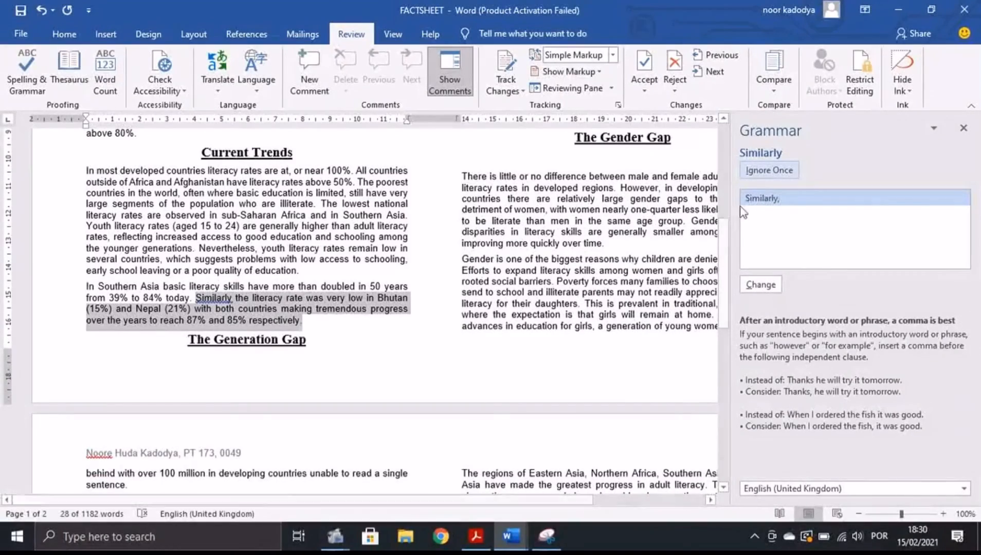
left_click(762, 286)
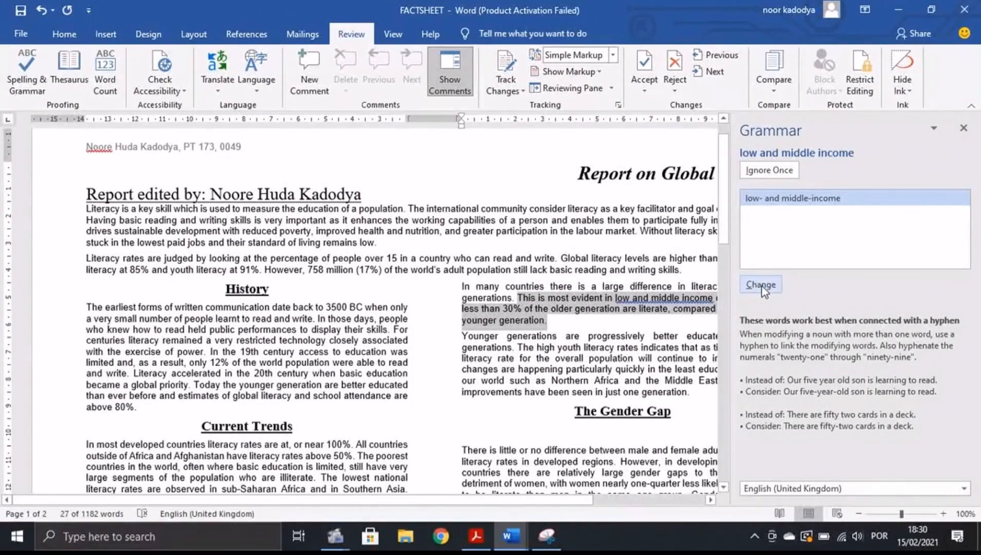
left_click(761, 286)
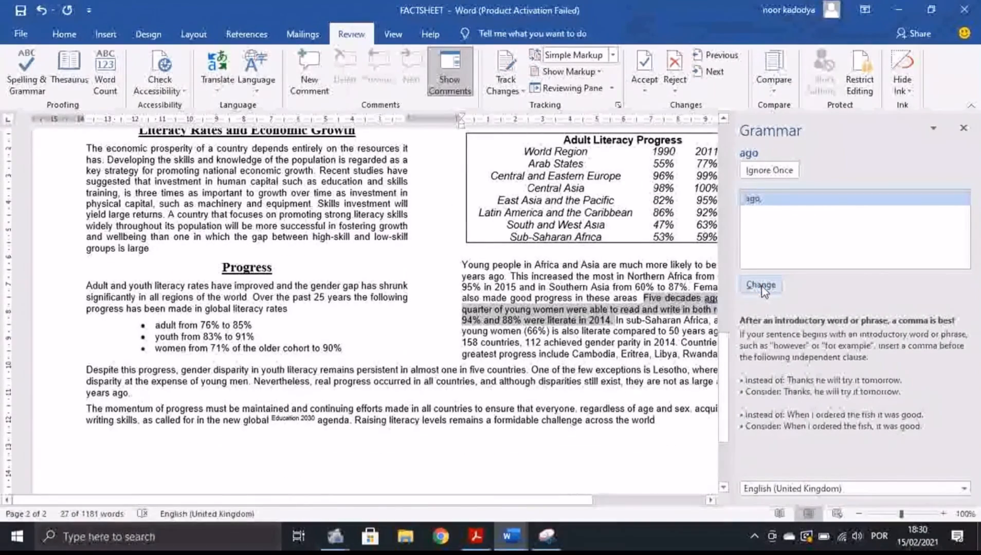
left_click(762, 286)
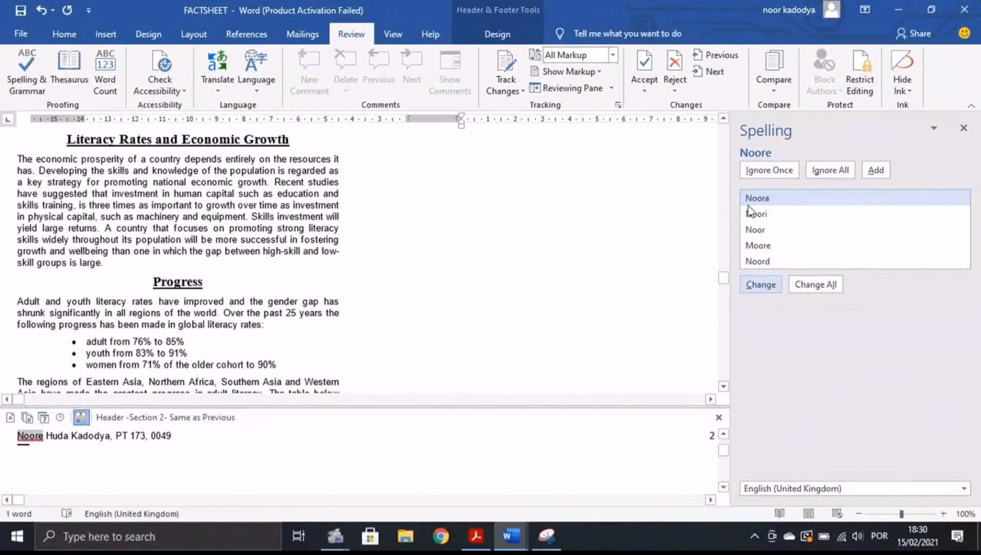
left_click(792, 170)
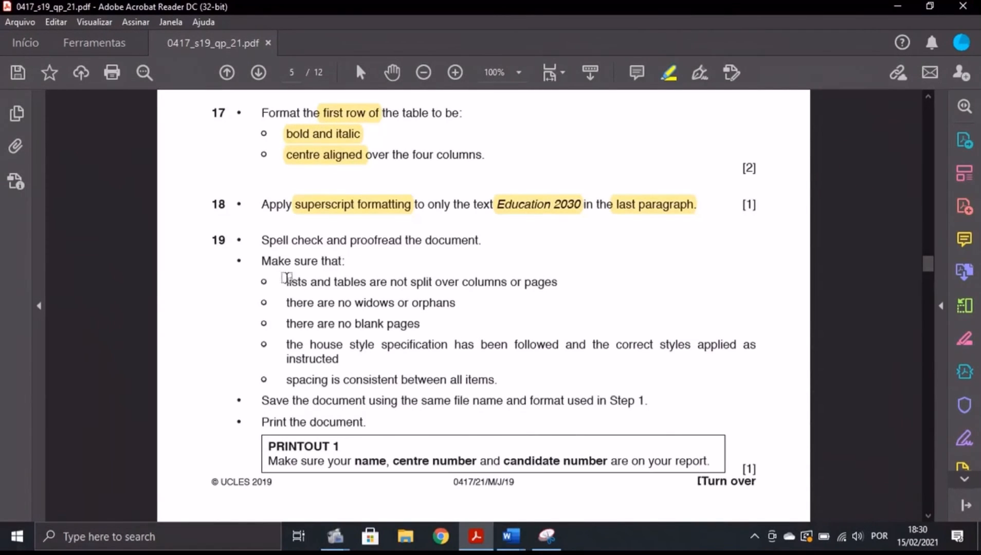
Highlight task 19's proofreading checklist bullets in yellow in the exam paper, then return to FACTSHEET.
left_click_drag(259, 278, 262, 381)
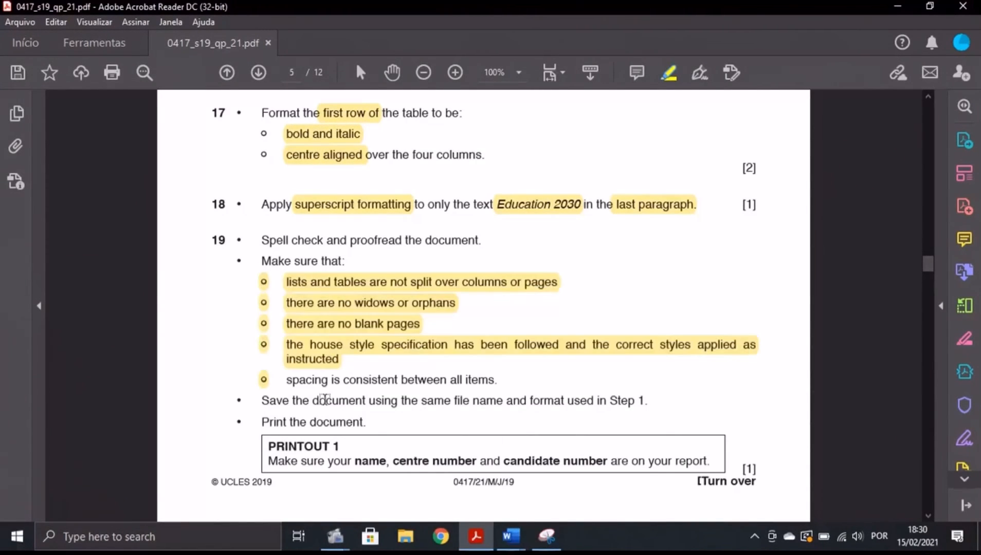
mouse_move(510, 536)
left_click(581, 473)
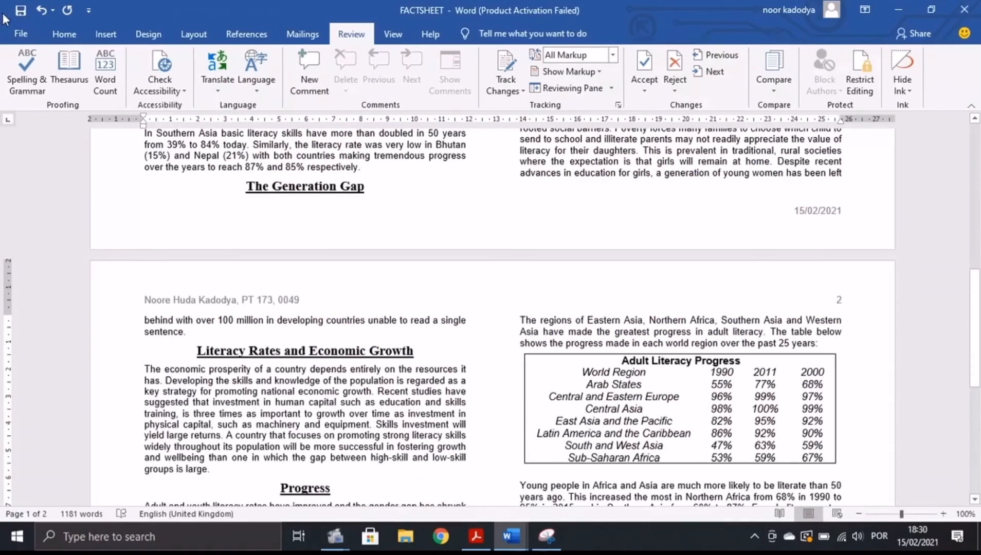
left_click(475, 536)
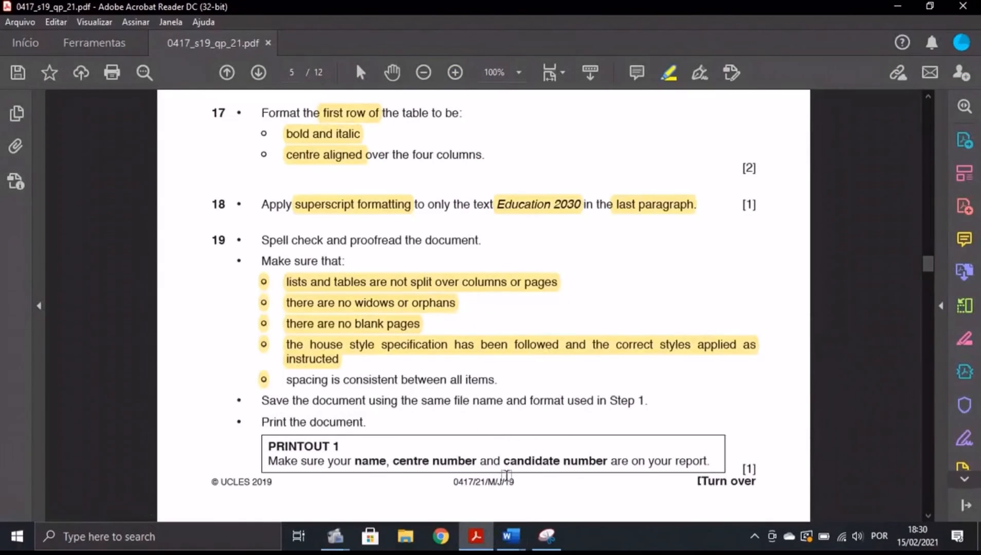
scroll(462, 458, "down", 2)
scroll(360, 444, "up", 1)
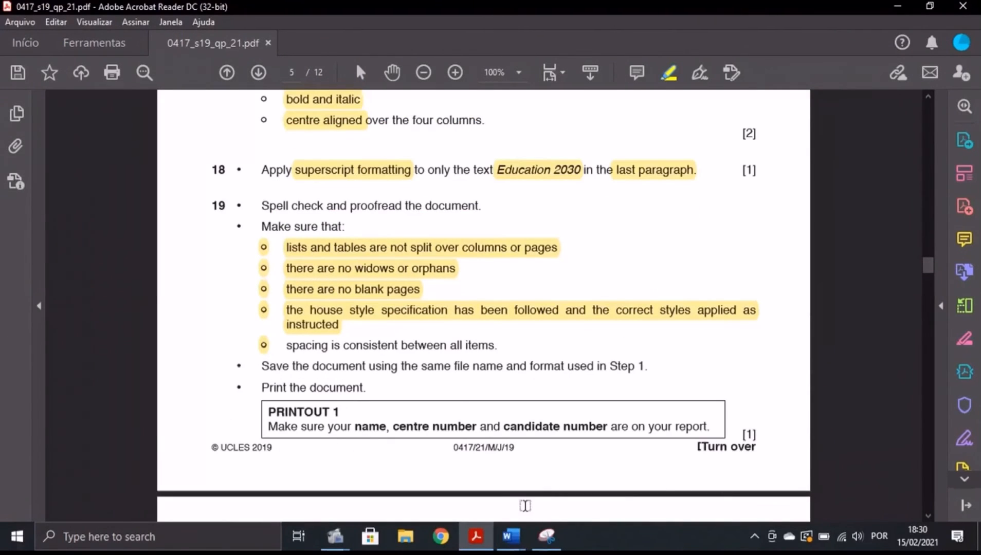
left_click(523, 538)
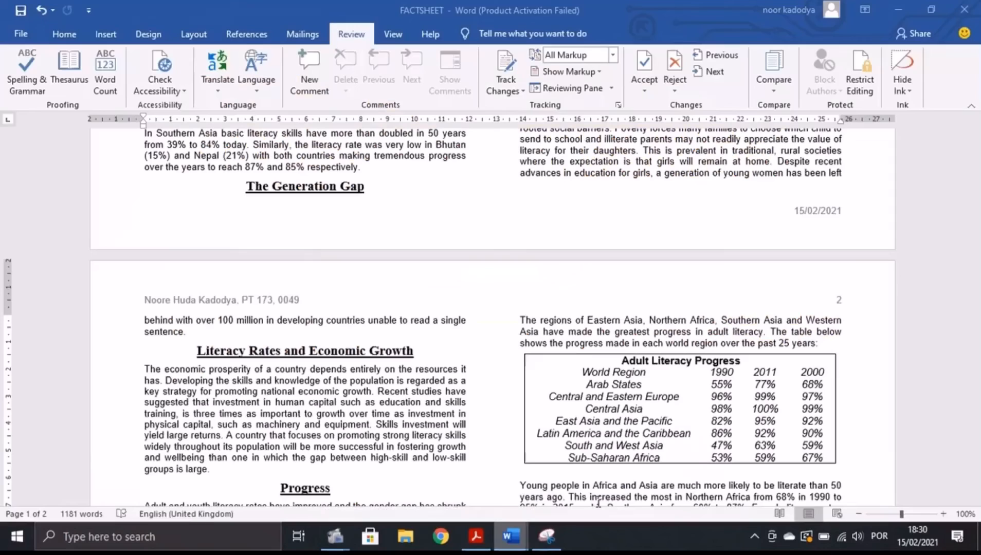
Preview both pages and print FACTSHEET with Microsoft Print to PDF as 'Printout 1'.
left_click(23, 33)
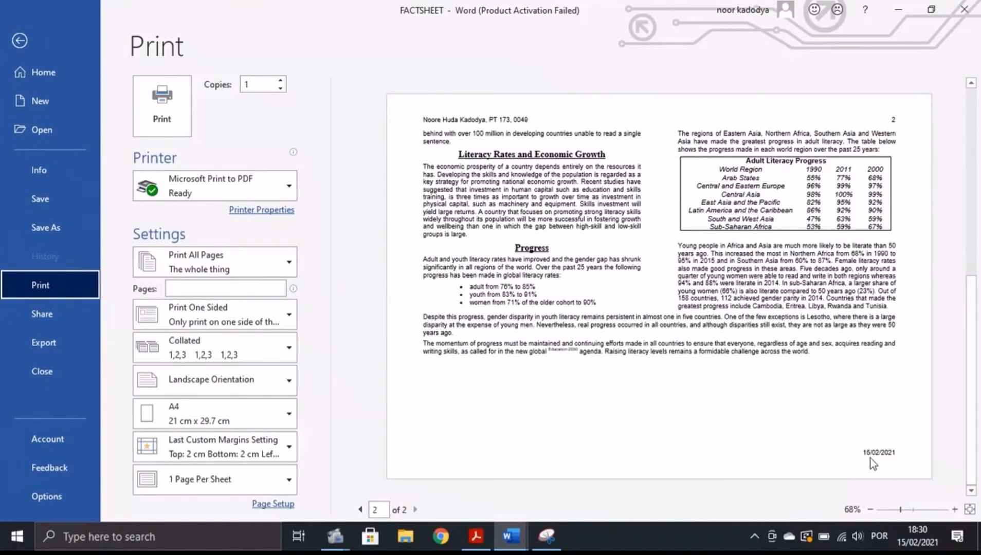
left_click(360, 510)
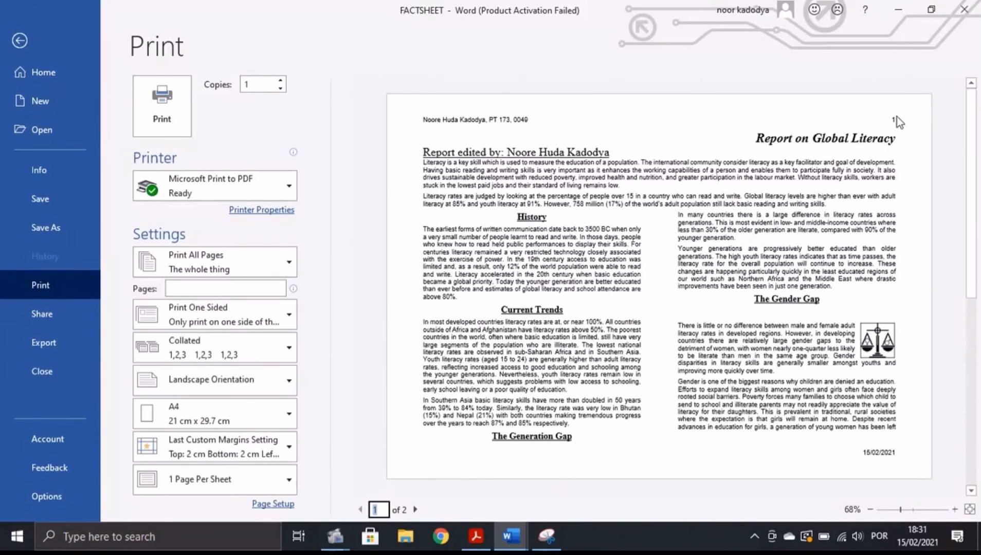
left_click(415, 510)
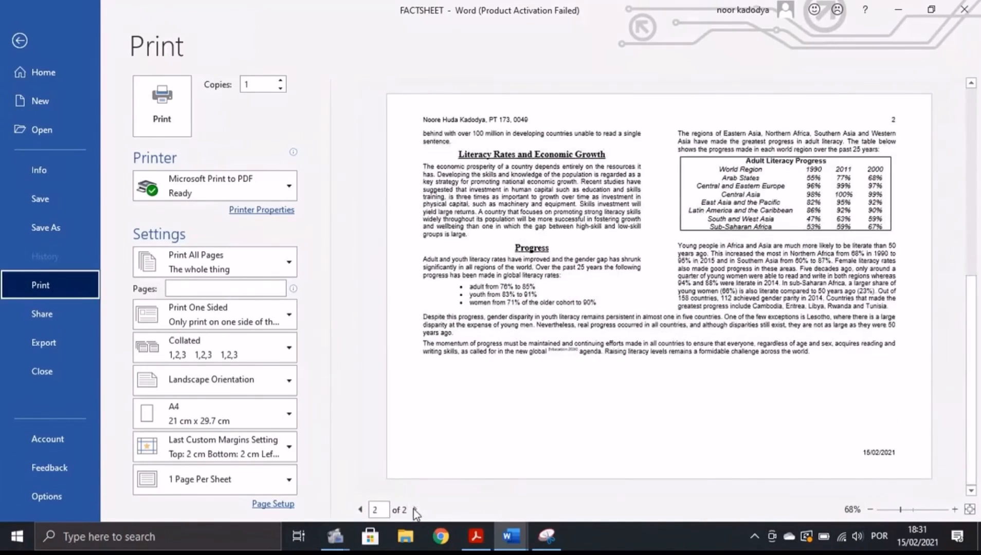
left_click(359, 509)
left_click(163, 118)
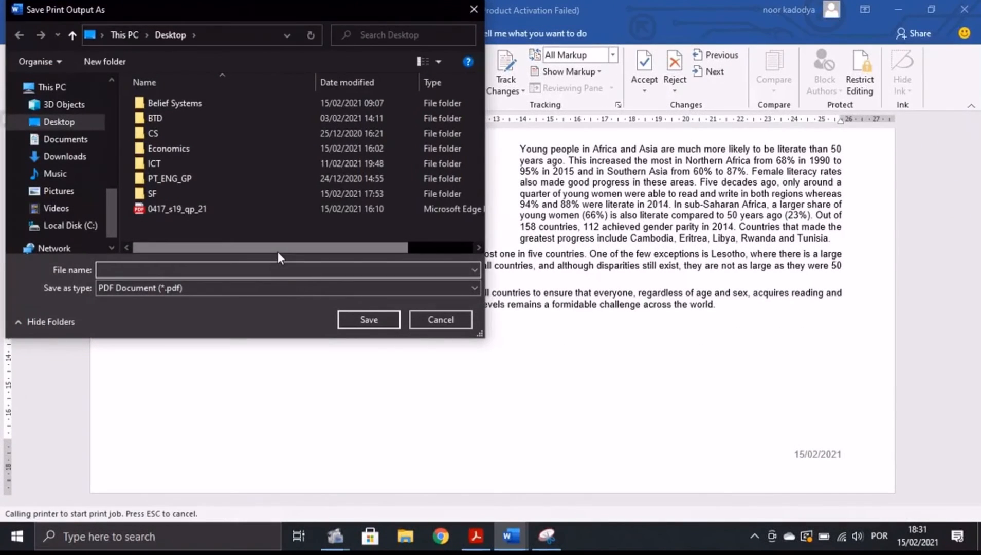
type("Printout 1")
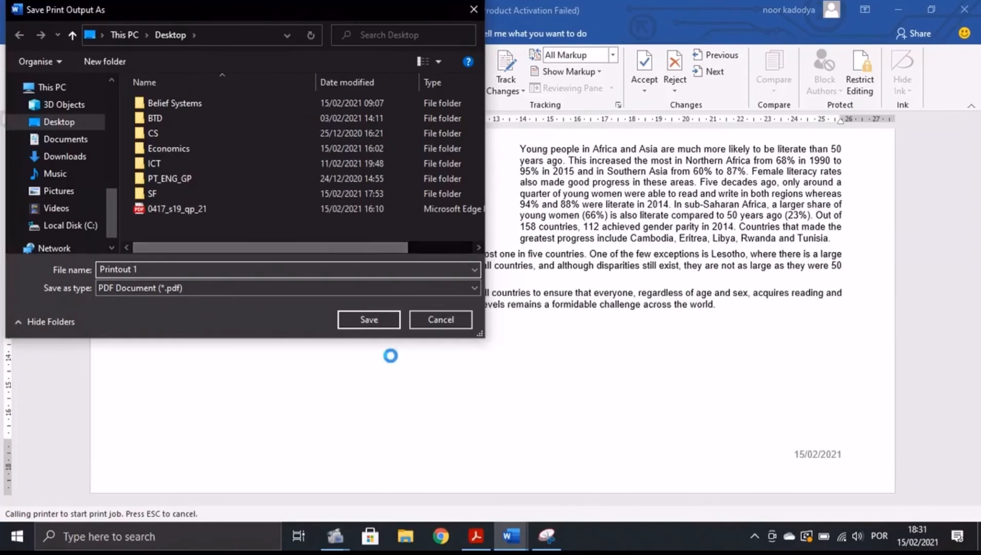
left_click(360, 318)
key("alt+Tab")
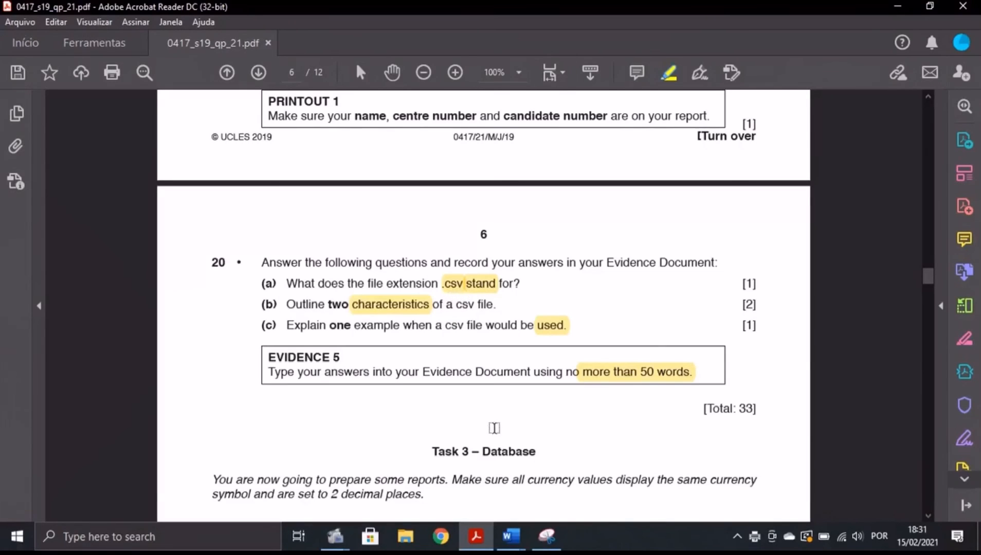
Select the part (a) csv answer in the evidence document and compare it with question 20.
mouse_move(511, 536)
left_click(432, 468)
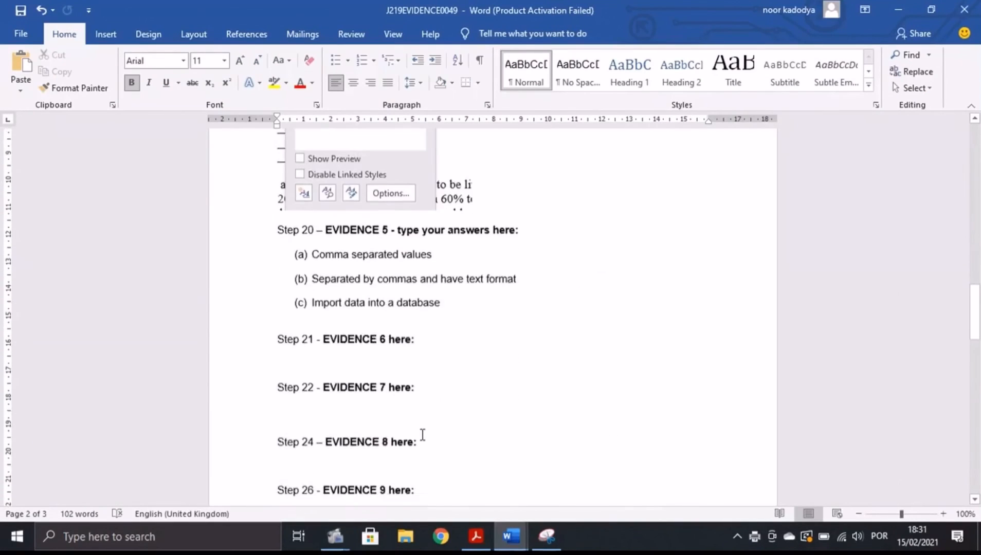
scroll(376, 282, "down", 3)
left_click_drag(312, 181, 437, 190)
left_click(476, 536)
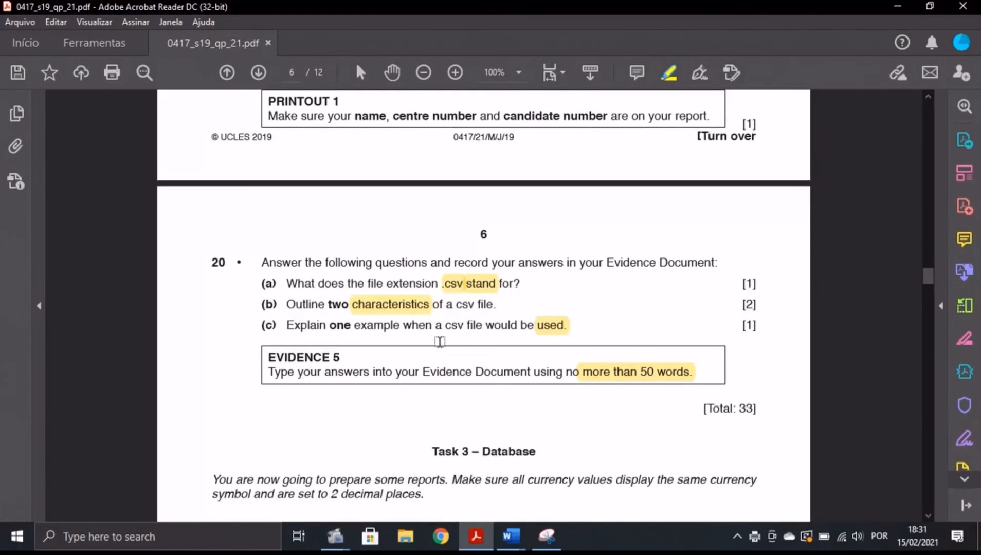
mouse_move(511, 536)
left_click(433, 478)
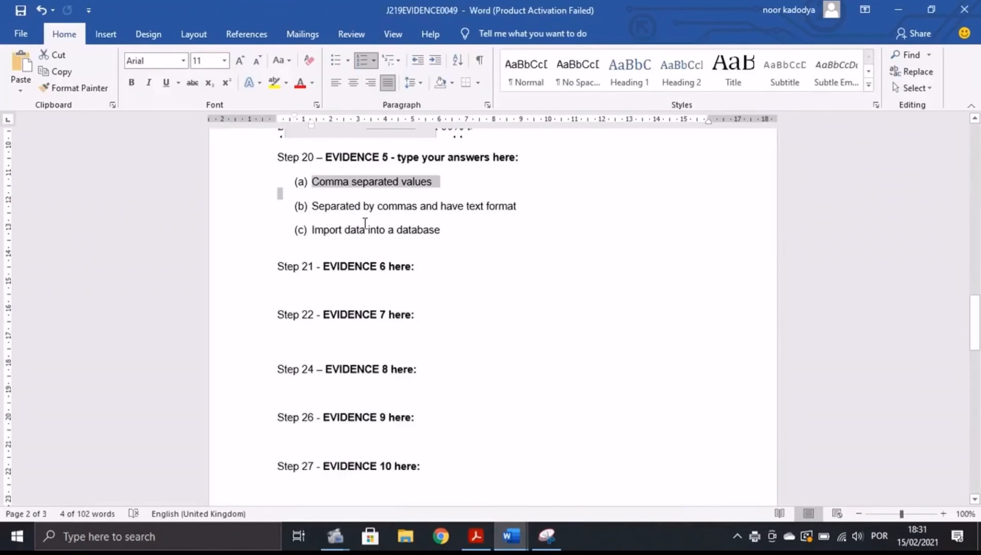
left_click(476, 535)
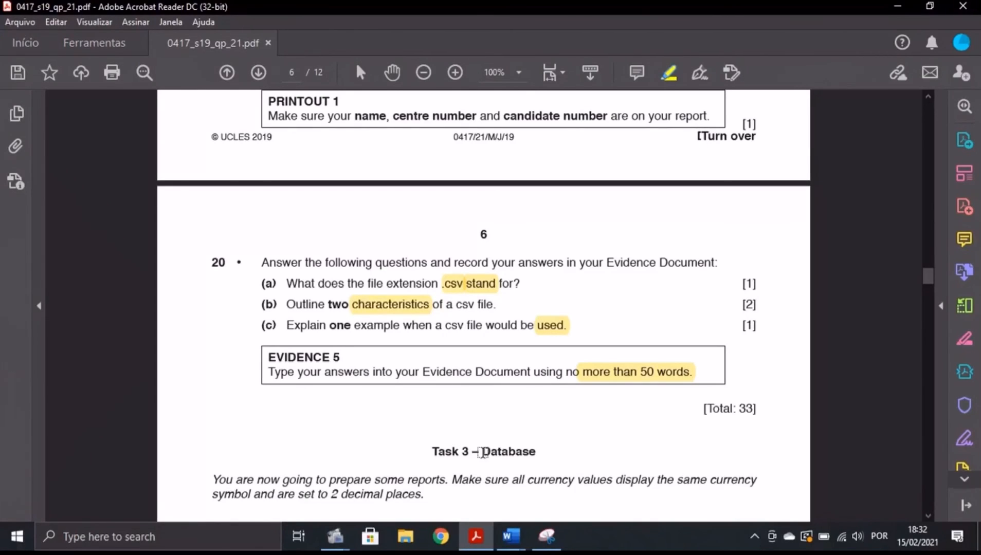
Highlight 'Database' in the exam paper's Task 3 heading, cross-checking against the evidence document.
left_click_drag(481, 452, 543, 454)
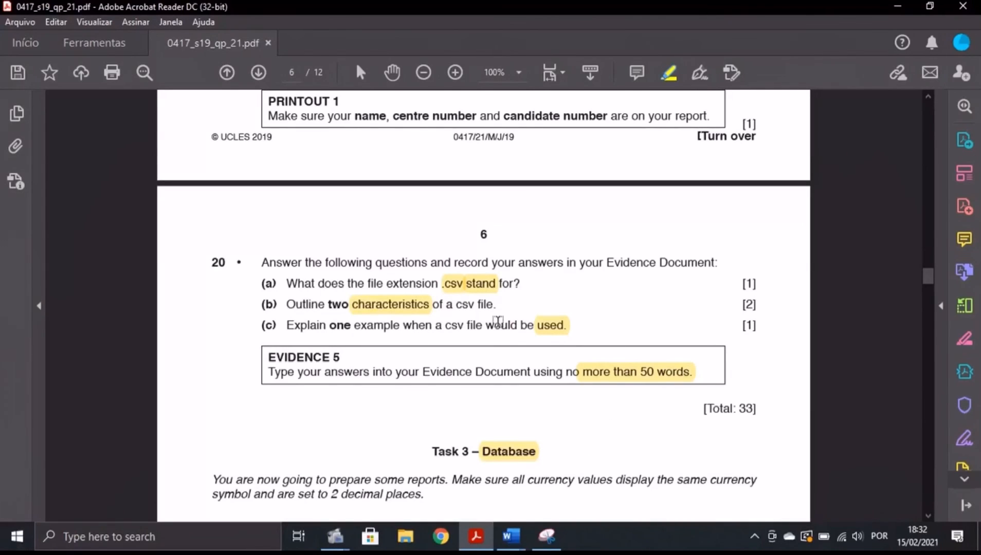
key("alt+Tab")
left_click(478, 536)
mouse_move(534, 499)
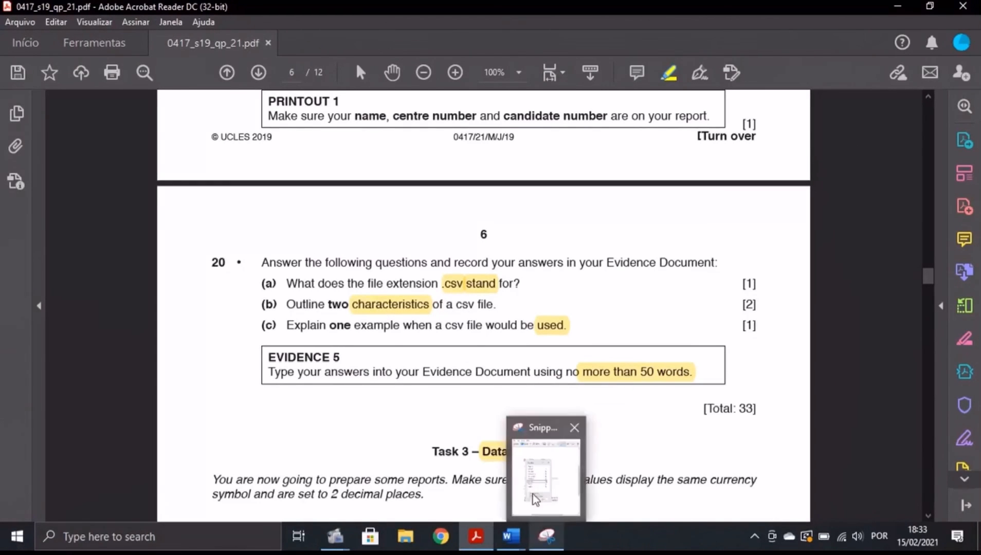
left_click(511, 536)
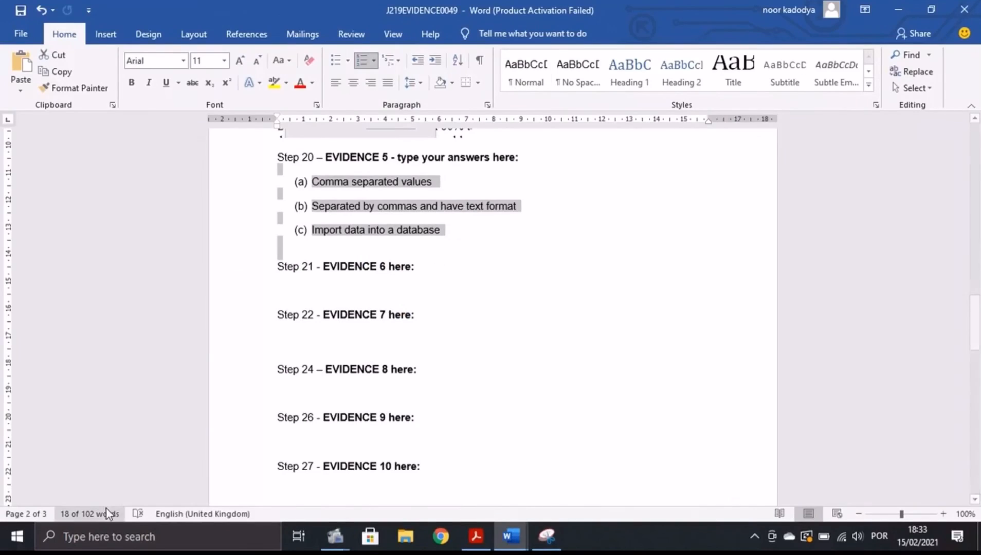
key("alt+Tab")
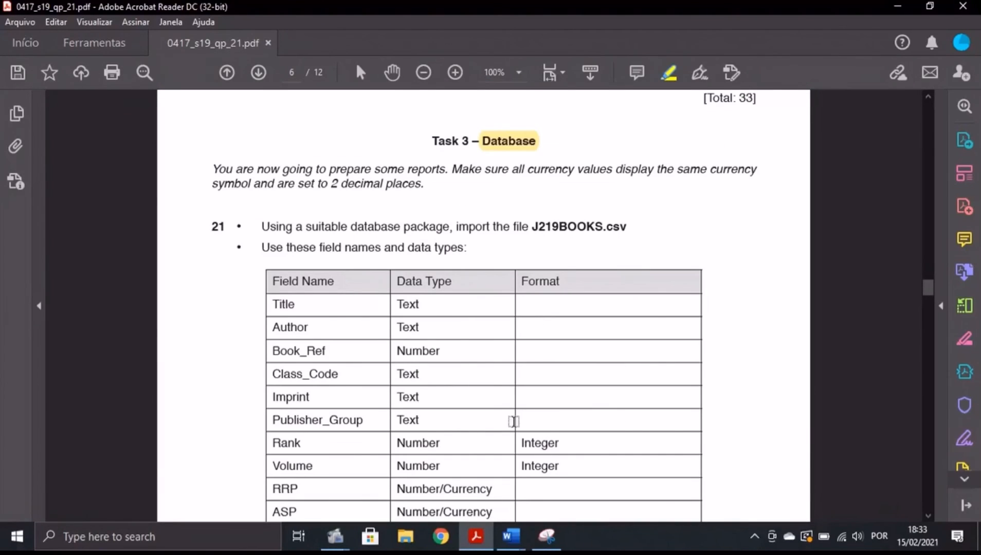